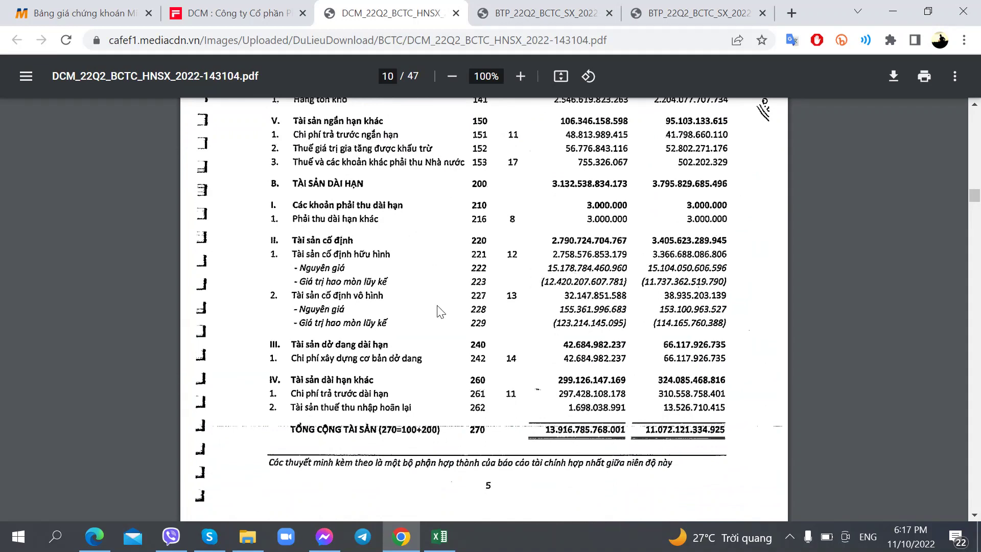
Switch to the Excel workbook and label cell F130 in the DCM block "Khấu hao"
{"action": "key", "text": "alt+Tab"}
{"action": "left_click", "coordinate": [285, 375]}
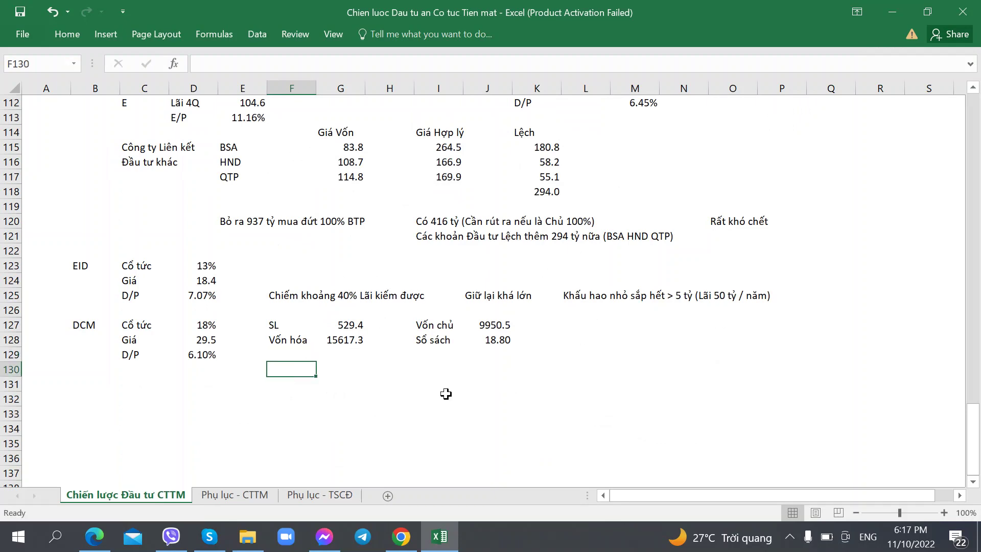
{"action": "type", "text": "Khấu hao"}
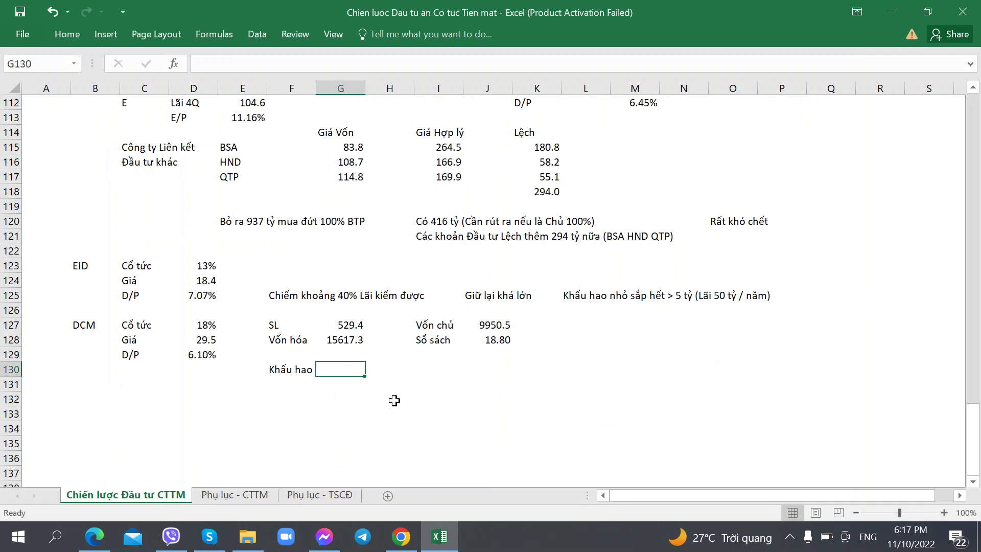
Take the fixed-asset depreciation from DCM's cash flow statement in the PDF and enter =691.001*2 in G130, displayed with one decimal
{"action": "key", "text": "alt+Tab"}
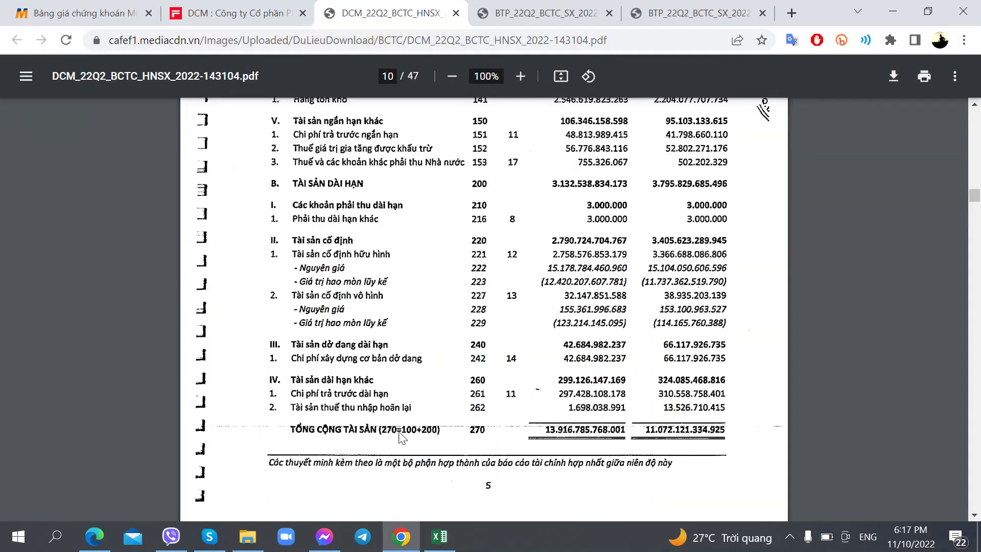
{"action": "scroll", "coordinate": [398, 434], "scroll_direction": "down", "scroll_amount": 20}
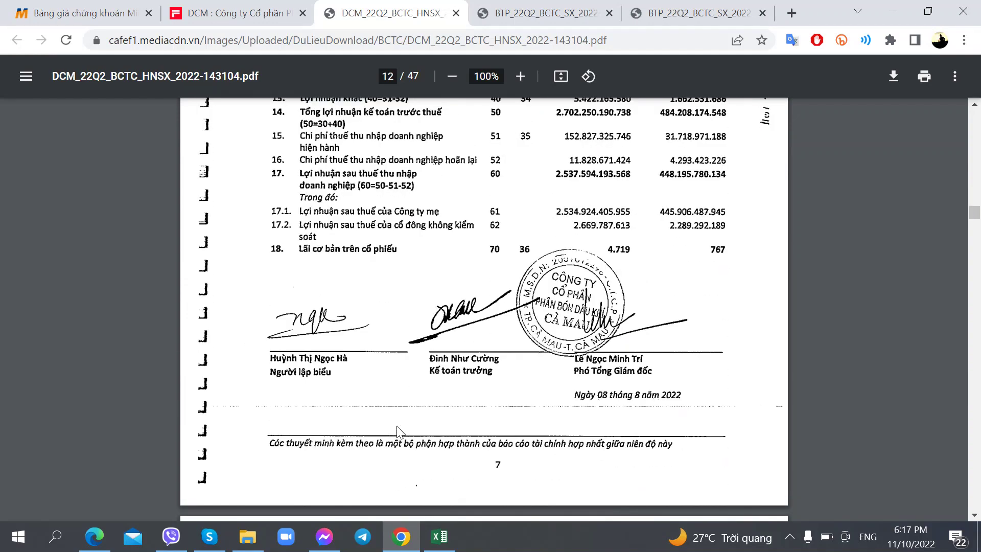
{"action": "key", "text": "alt+Tab"}
{"action": "key", "text": "Tab"}
{"action": "type", "text": "691"}
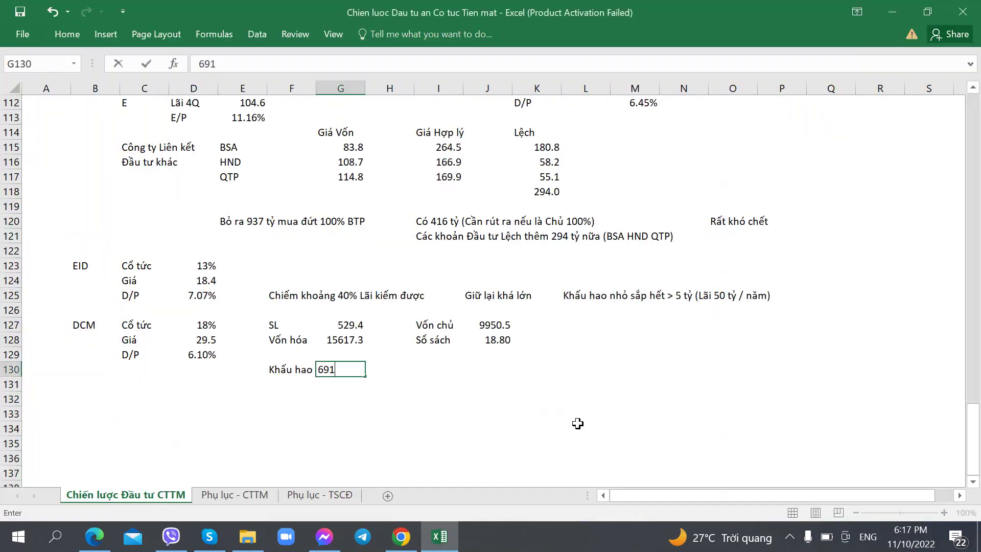
{"action": "key", "text": "BackSpace"}
{"action": "key", "text": "BackSpace"}
{"action": "key", "text": "BackSpace"}
{"action": "type", "text": "=691"}
{"action": "key", "text": "alt+Tab"}
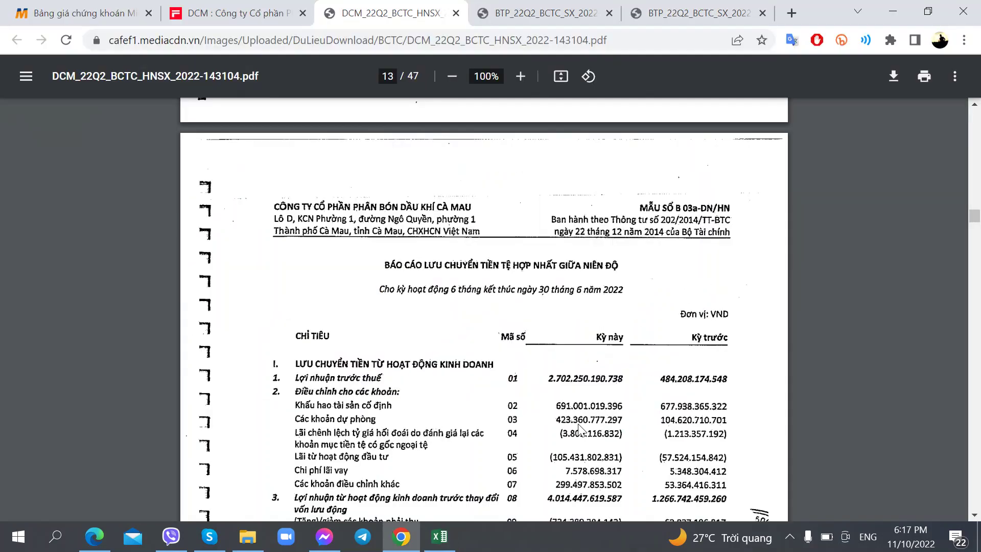
{"action": "key", "text": "alt+Tab"}
{"action": "type", "text": ".001"}
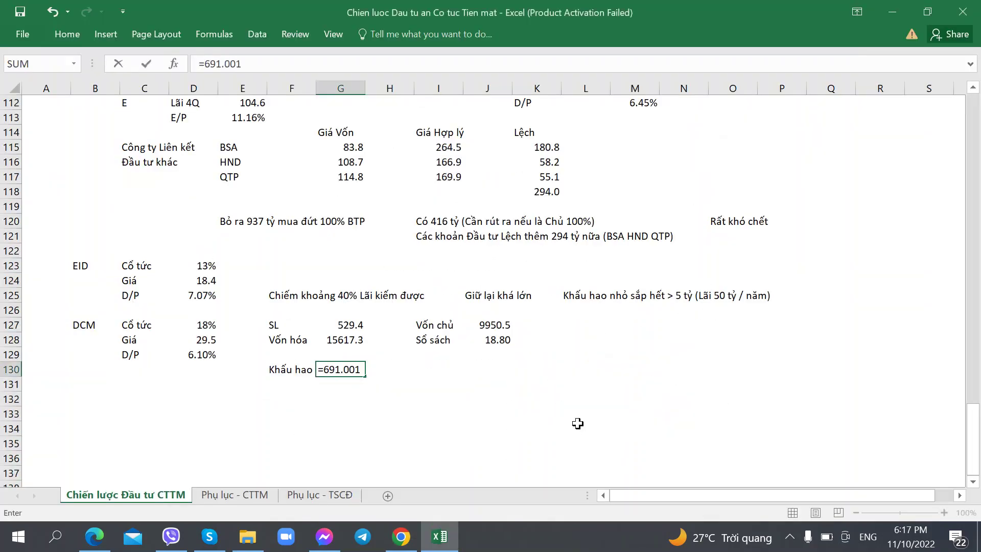
{"action": "type", "text": "*2"}
{"action": "key", "text": "Left"}
{"action": "key", "text": "Right"}
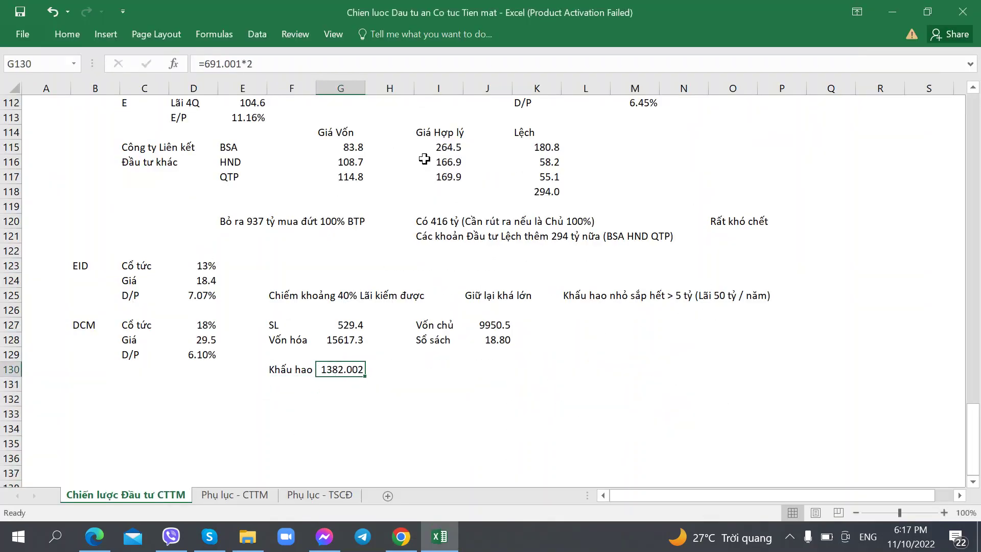
{"action": "left_click", "coordinate": [66, 33]}
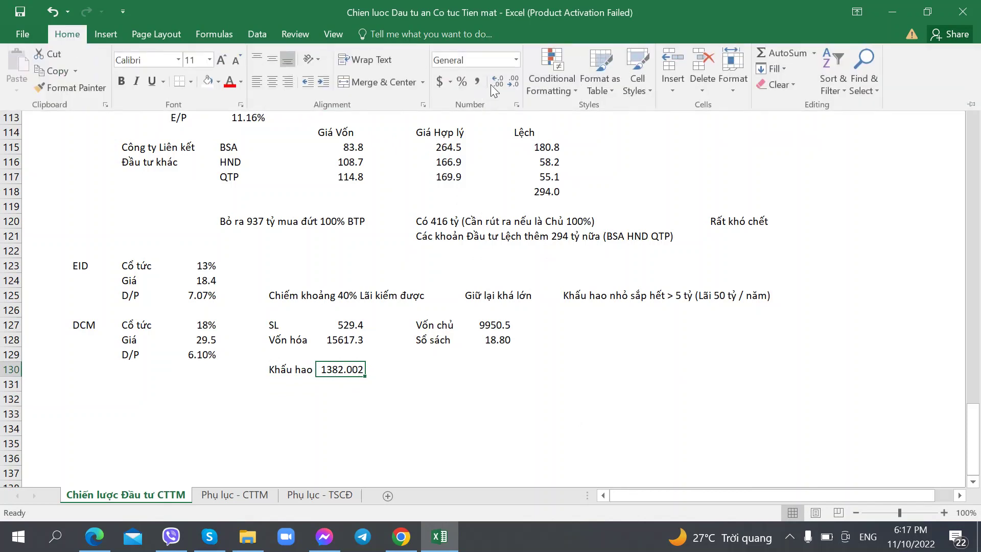
{"action": "double_click", "coordinate": [513, 83]}
Label cell F131, below the depreciation row, "TSCĐ"
{"action": "left_click", "coordinate": [286, 385]}
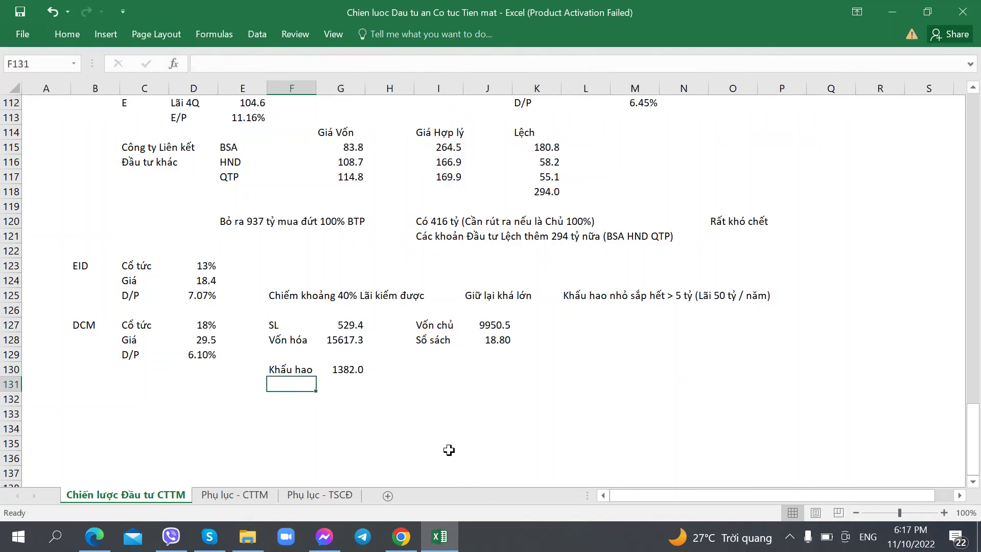
{"action": "type", "text": "TSCĐ"}
{"action": "key", "text": "Tab"}
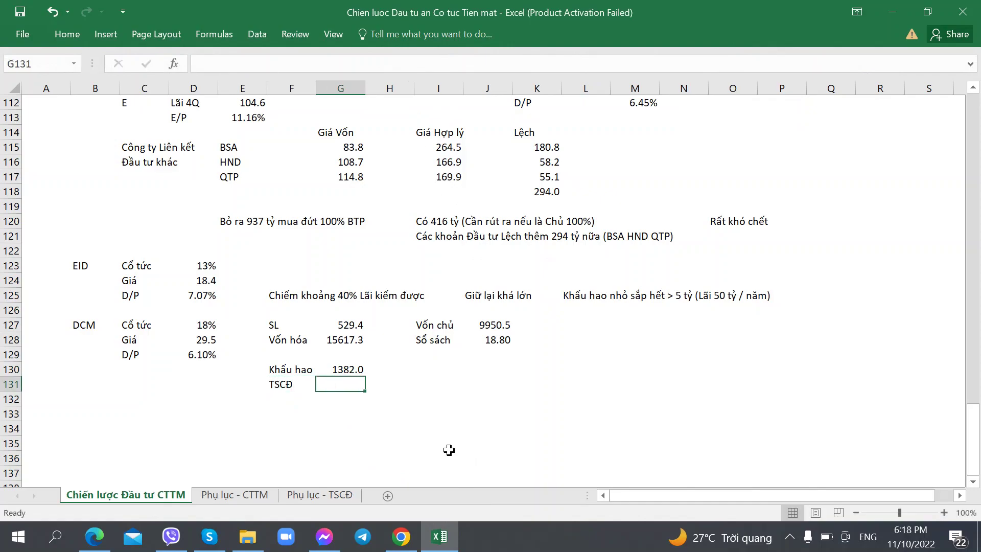
Look up total fixed assets in the report's balance sheet and enter 2790.724 in G131
{"action": "key", "text": "alt+Tab"}
{"action": "scroll", "coordinate": [391, 319], "scroll_direction": "up", "scroll_amount": 15}
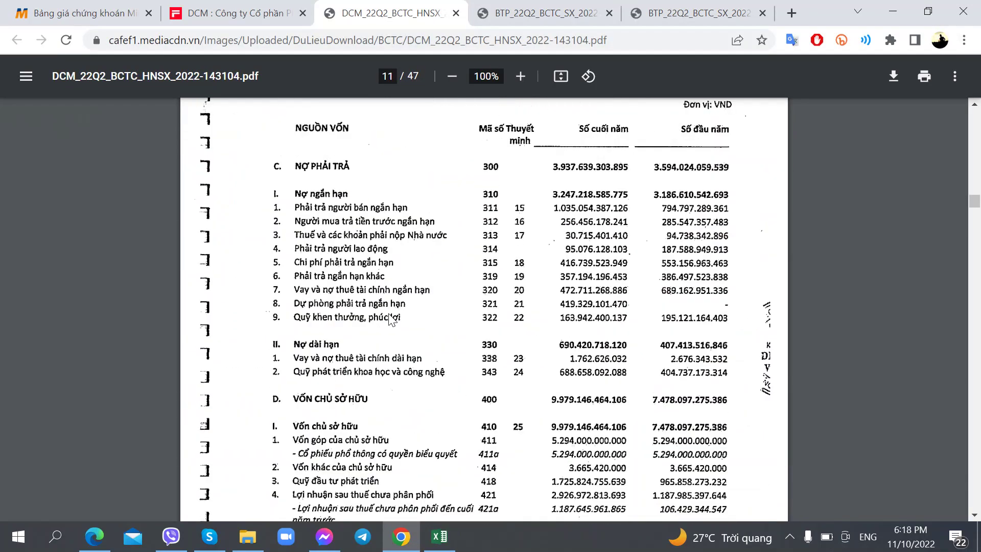
{"action": "scroll", "coordinate": [391, 320], "scroll_direction": "up", "scroll_amount": 10}
{"action": "scroll", "coordinate": [467, 324], "scroll_direction": "down", "scroll_amount": 2}
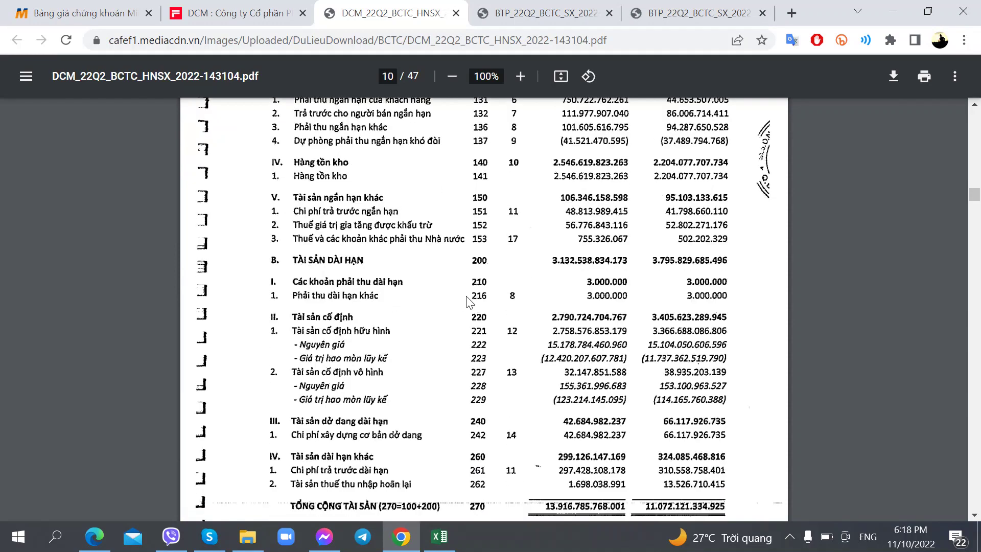
{"action": "scroll", "coordinate": [468, 324], "scroll_direction": "up", "scroll_amount": 2, "text": "ctrl"}
{"action": "scroll", "coordinate": [468, 325], "scroll_direction": "down", "scroll_amount": 3}
{"action": "key", "text": "alt+Tab"}
{"action": "type", "text": "2790."}
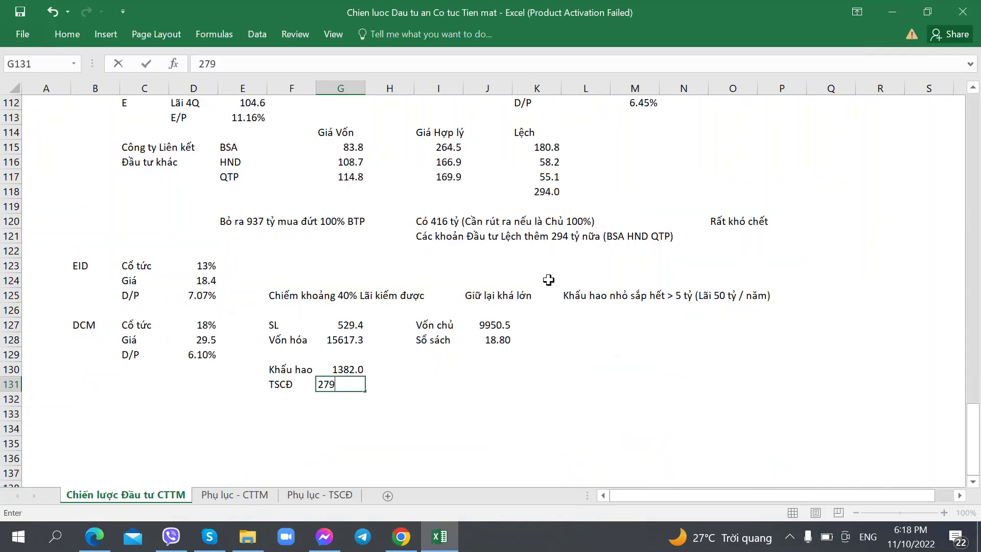
{"action": "key", "text": "alt+Tab"}
{"action": "key", "text": "alt+Tab"}
{"action": "type", "text": "724"}
{"action": "key", "text": "Return"}
Format the fixed-asset value in G131 to show one decimal place
{"action": "key", "text": "Right"}
{"action": "key", "text": "Left"}
{"action": "key", "text": "Up"}
{"action": "key", "text": "Left"}
{"action": "key", "text": "Right"}
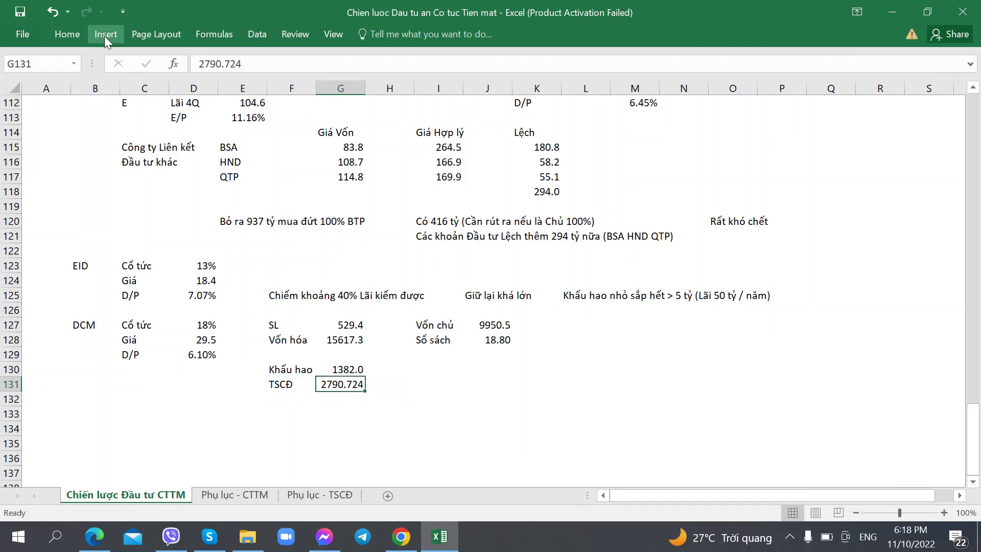
{"action": "left_click", "coordinate": [81, 35]}
{"action": "left_click", "coordinate": [513, 81]}
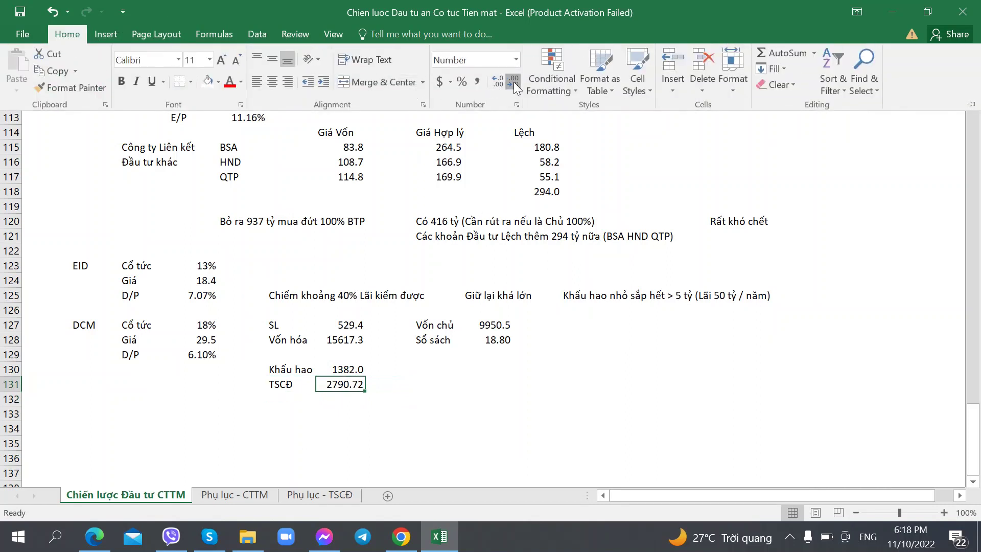
{"action": "left_click", "coordinate": [514, 82]}
Label cell F132 "T/Gian KH" for the depreciation period
{"action": "left_click", "coordinate": [271, 389]}
{"action": "left_click", "coordinate": [294, 399]}
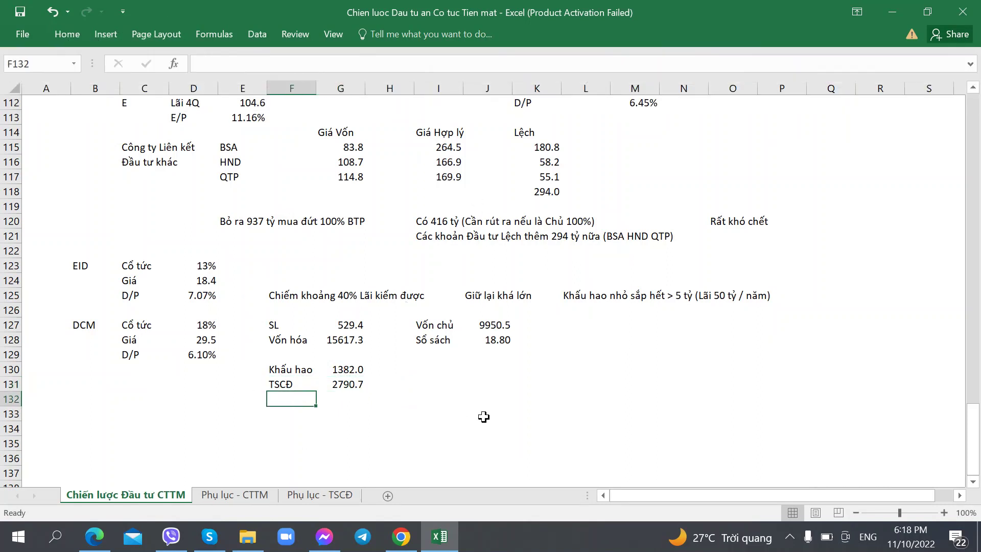
{"action": "type", "text": "T"}
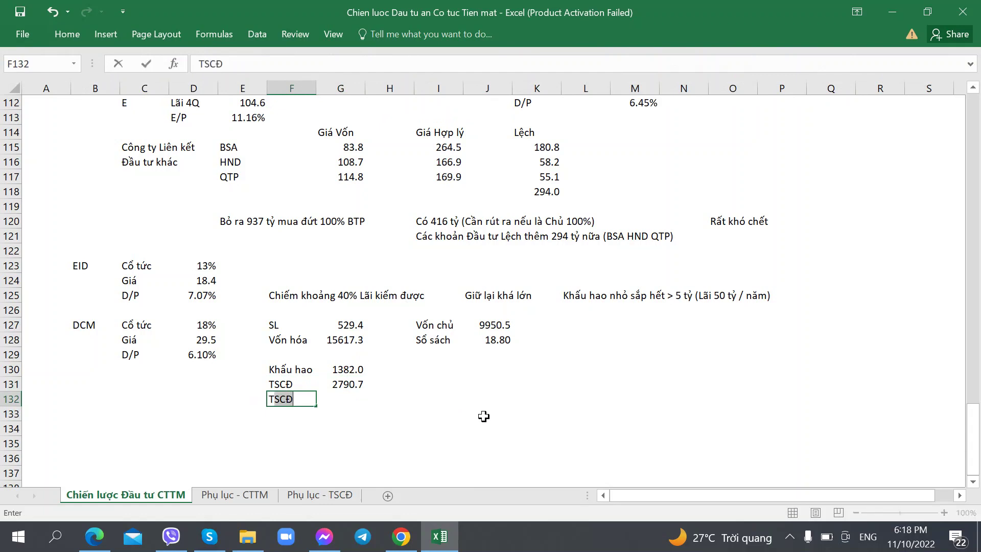
{"action": "type", "text": "hờ"}
{"action": "key", "text": "BackSpace"}
{"action": "key", "text": "BackSpace"}
{"action": "key", "text": "BackSpace"}
{"action": "type", "text": "/Gian KH"}
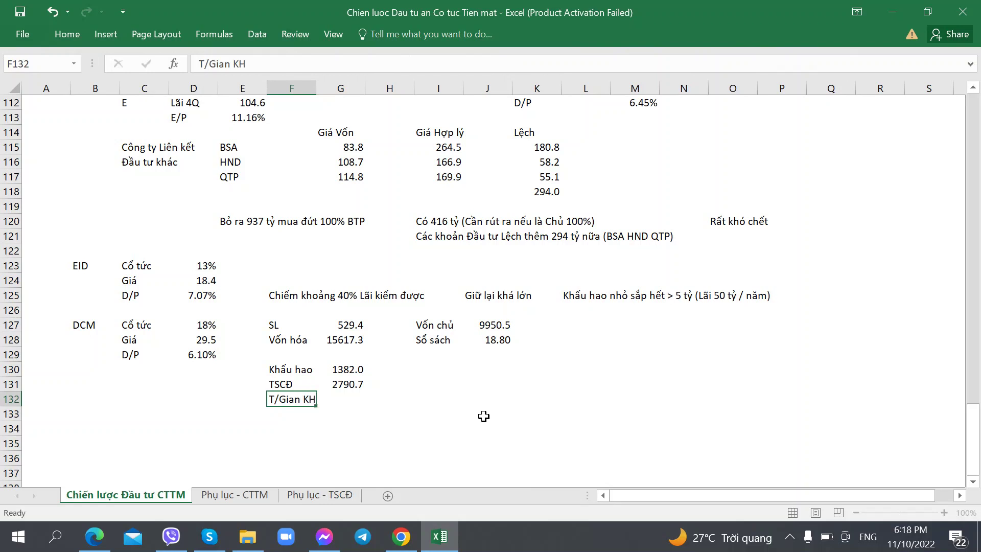
Calculate the depreciation period in G132 by dividing fixed assets by depreciation with =G131/G130
{"action": "key", "text": "Tab"}
{"action": "type", "text": "="}
{"action": "key", "text": "Up"}
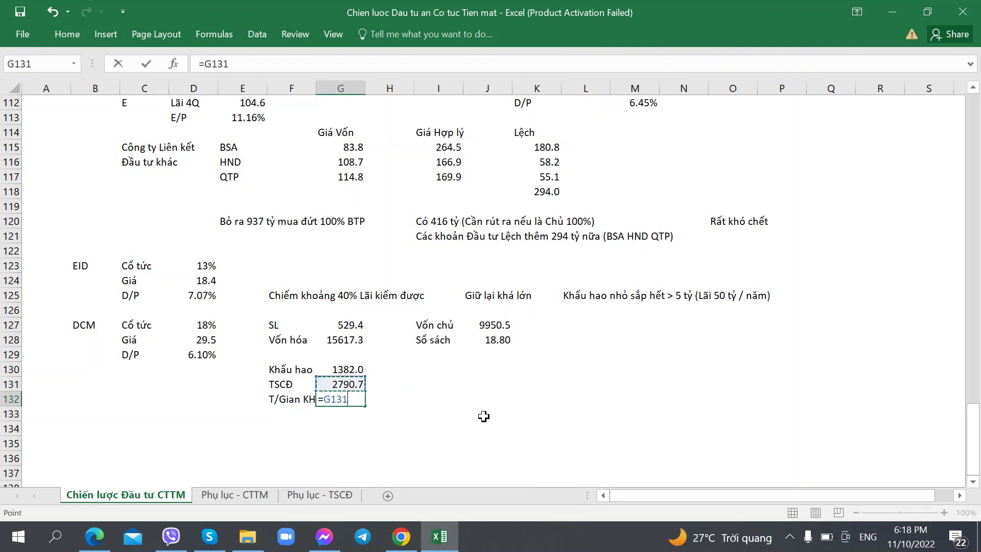
{"action": "type", "text": "/"}
{"action": "key", "text": "Up"}
{"action": "key", "text": "Return"}
Format the depreciation period in G132 to show two decimal places
{"action": "key", "text": "Up"}
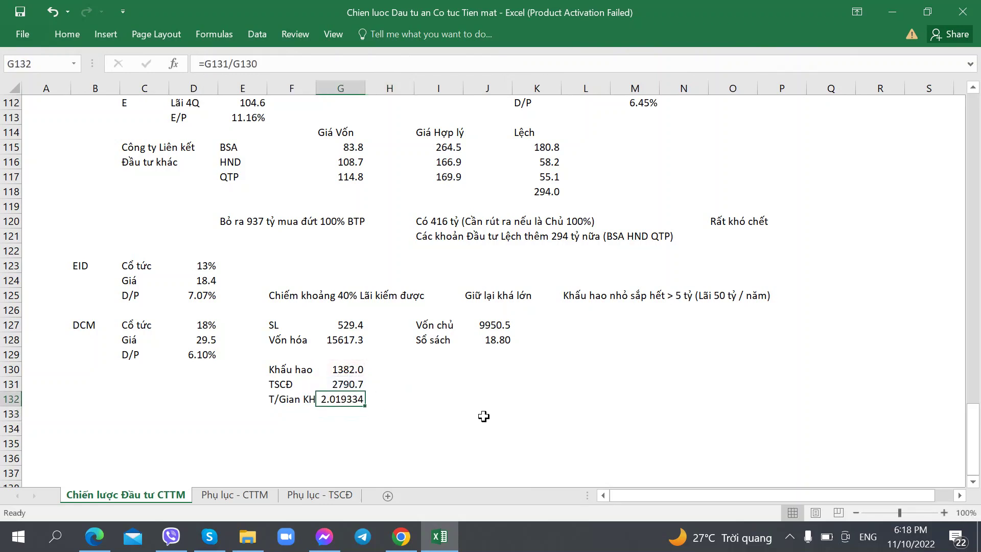
{"action": "left_click", "coordinate": [70, 35]}
{"action": "left_click", "coordinate": [512, 80]}
{"action": "left_click", "coordinate": [512, 80]}
{"action": "left_click", "coordinate": [512, 80]}
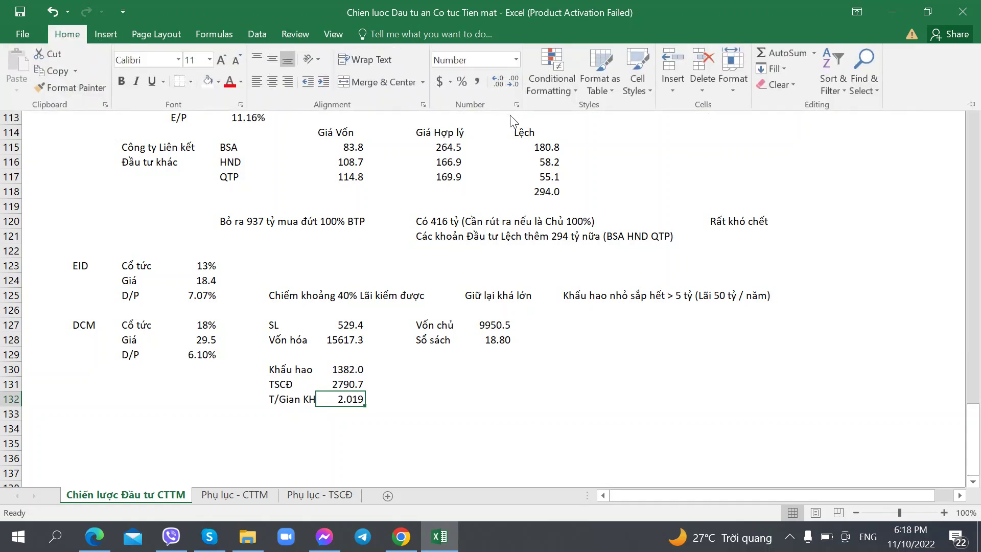
{"action": "left_click", "coordinate": [513, 85]}
{"action": "left_click", "coordinate": [453, 387]}
{"action": "left_click", "coordinate": [438, 368]}
Open DCM's company page in Chrome and show its financial results by year
{"action": "key", "text": "alt+Tab"}
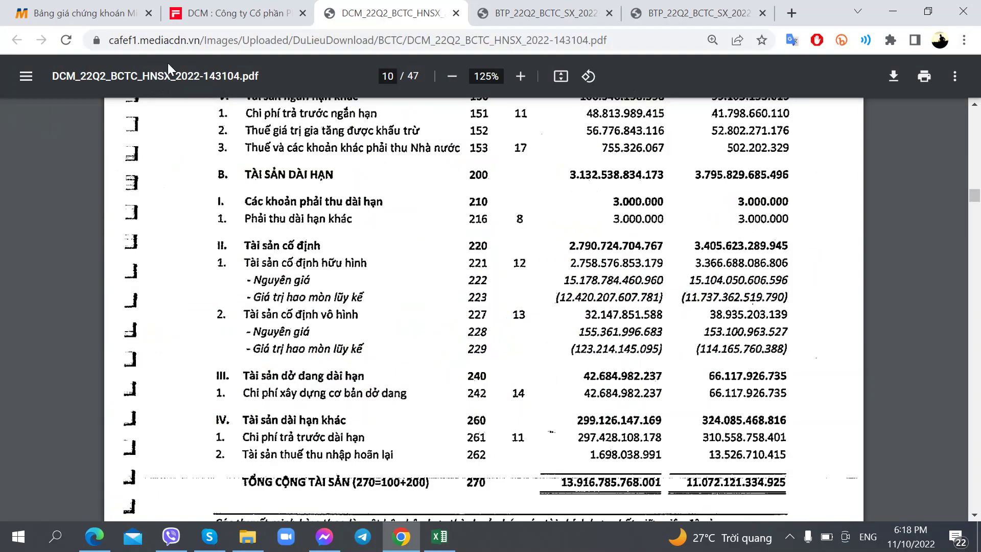
{"action": "left_click", "coordinate": [236, 23]}
{"action": "scroll", "coordinate": [269, 281], "scroll_direction": "down", "scroll_amount": 10}
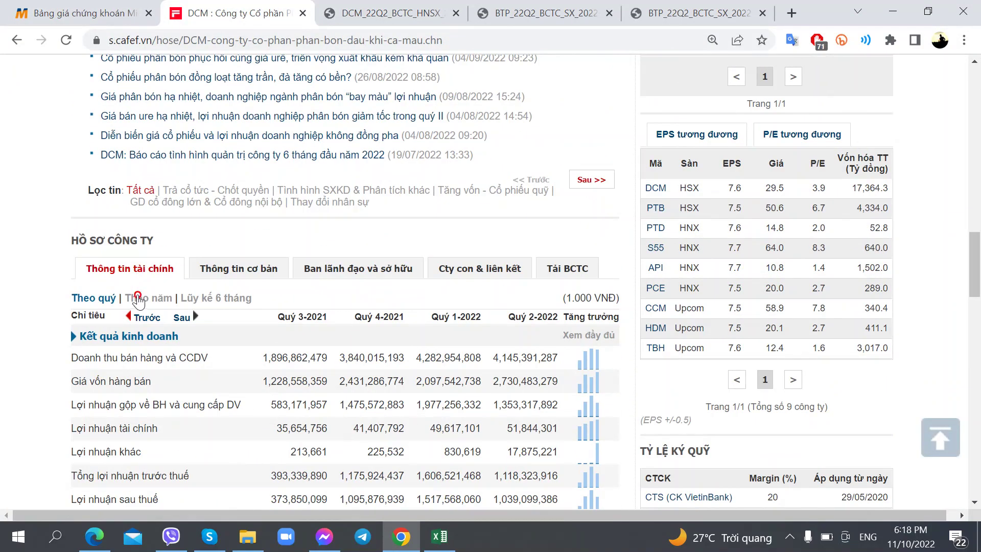
{"action": "left_click", "coordinate": [138, 299]}
{"action": "scroll", "coordinate": [495, 329], "scroll_direction": "down", "scroll_amount": 4}
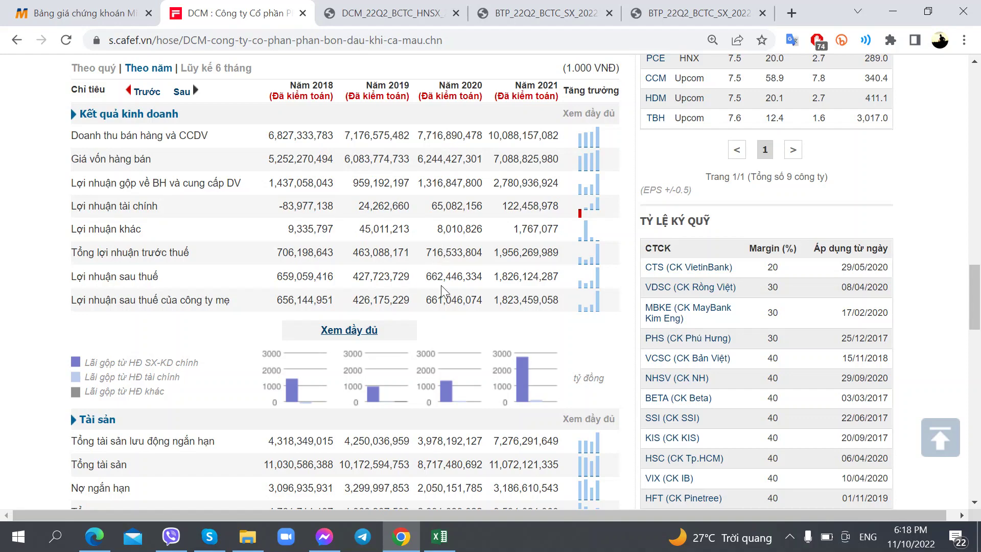
Examine DCM's market capitalization, EPS, P/E and book value on its company page
{"action": "scroll", "coordinate": [460, 319], "scroll_direction": "up", "scroll_amount": 10}
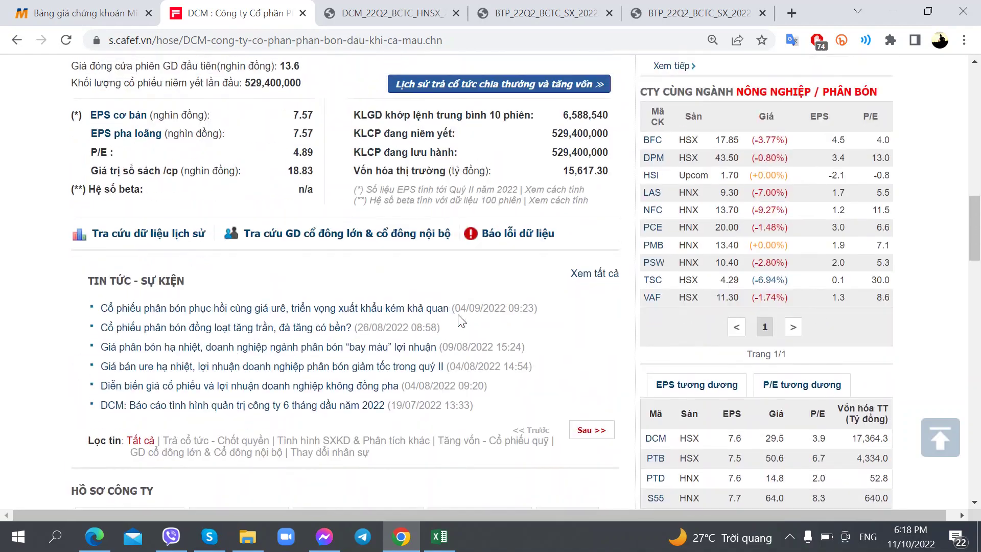
{"action": "scroll", "coordinate": [461, 321], "scroll_direction": "up", "scroll_amount": 3}
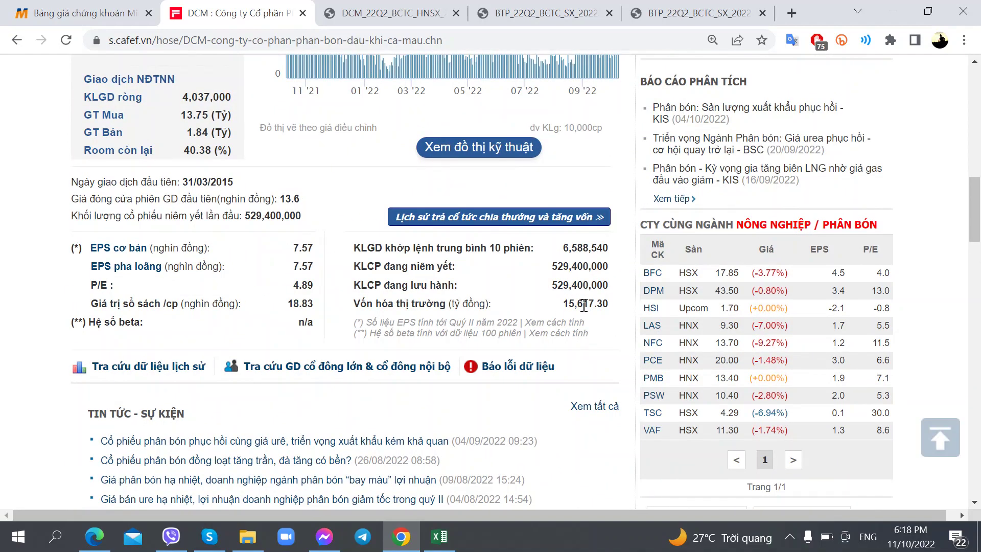
{"action": "scroll", "coordinate": [584, 305], "scroll_direction": "up", "scroll_amount": 8}
{"action": "scroll", "coordinate": [424, 332], "scroll_direction": "down", "scroll_amount": 2}
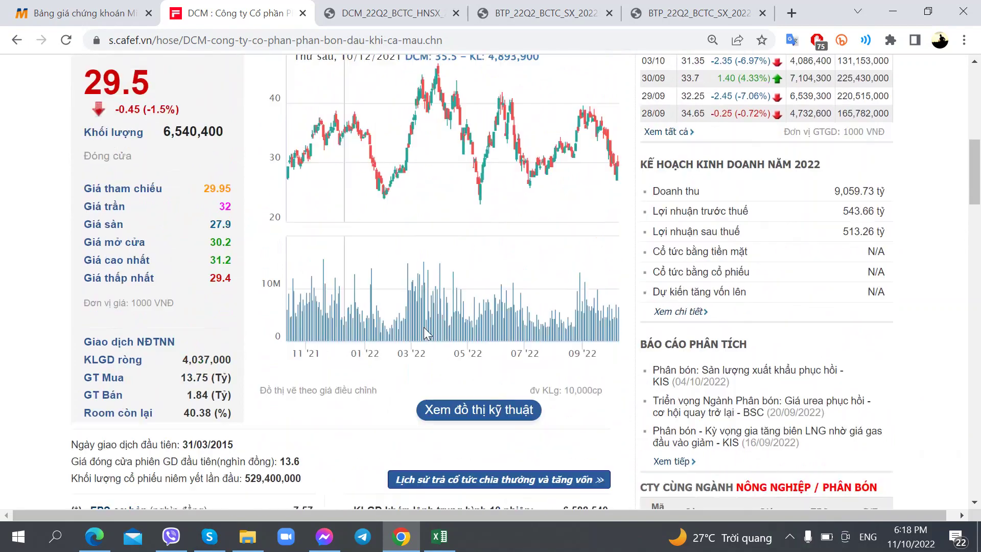
{"action": "scroll", "coordinate": [424, 332], "scroll_direction": "down", "scroll_amount": 4}
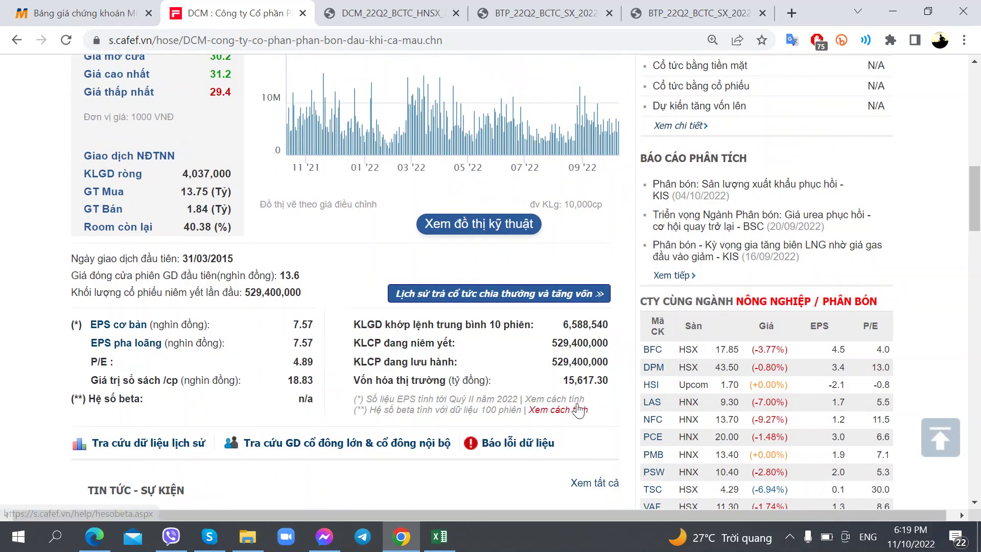
Try a DCM share price of 20 in D128 of the Excel sheet, then undo it
{"action": "key", "text": "alt+Tab"}
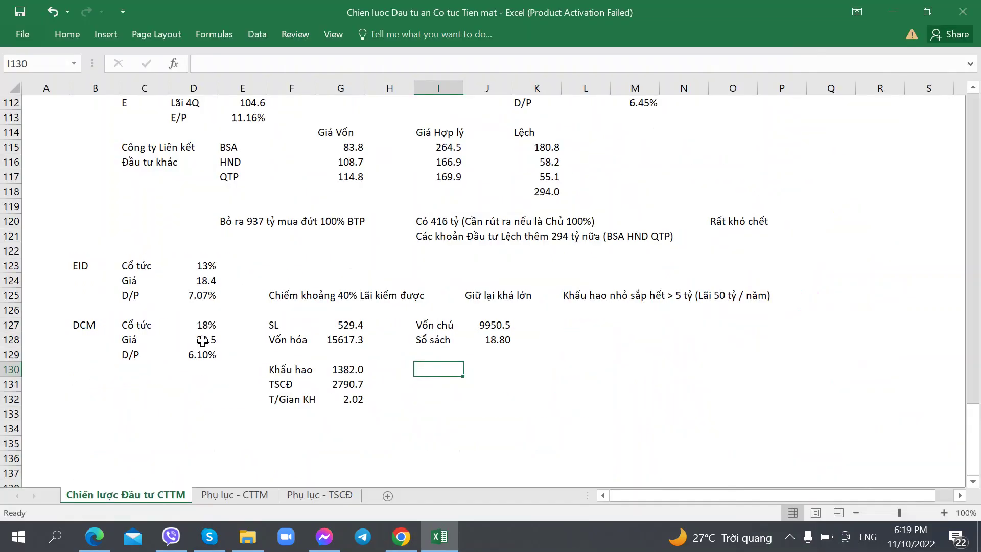
{"action": "left_click", "coordinate": [208, 340]}
{"action": "type", "text": "20"}
{"action": "key", "text": "Tab"}
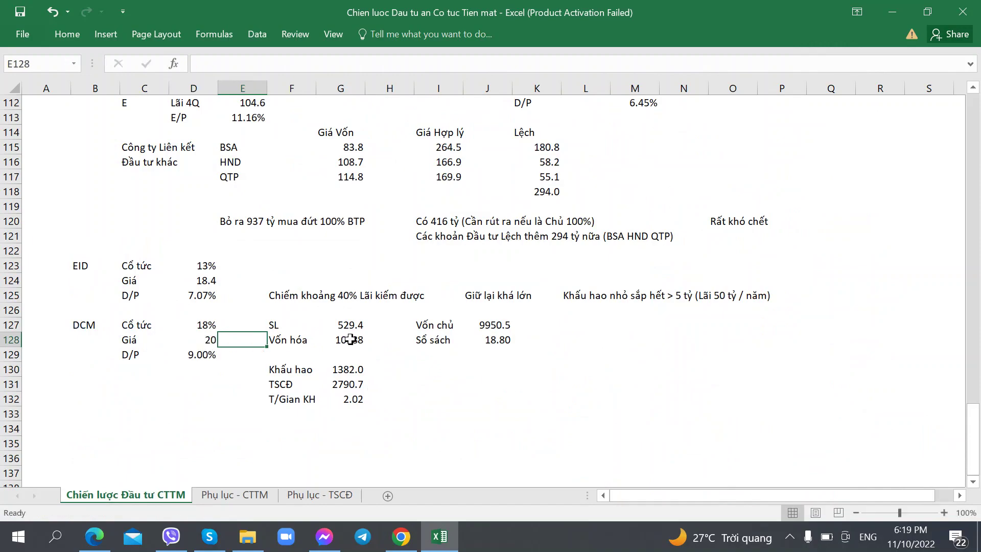
{"action": "key", "text": "ctrl+z"}
{"action": "left_click", "coordinate": [397, 402]}
Return to DCM's company page in Chrome and review its one-year price chart and trading figures
{"action": "key", "text": "alt+Tab"}
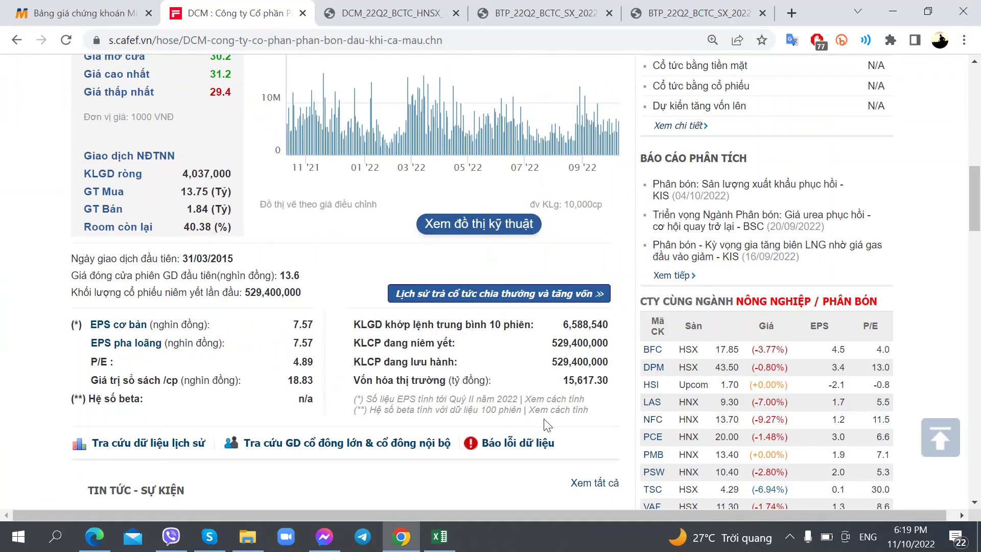
{"action": "scroll", "coordinate": [544, 419], "scroll_direction": "down", "scroll_amount": 2}
{"action": "scroll", "coordinate": [409, 383], "scroll_direction": "up", "scroll_amount": 5}
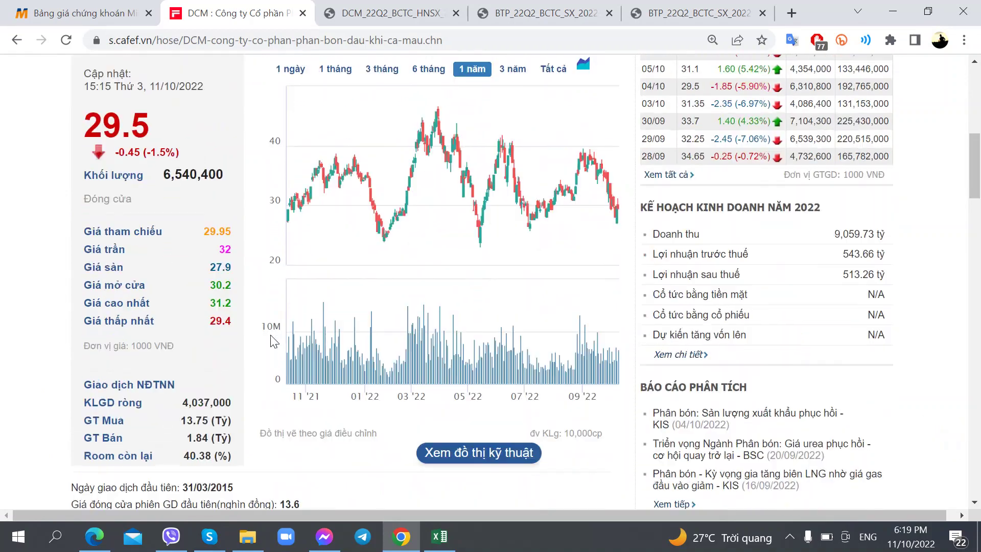
{"action": "scroll", "coordinate": [271, 347], "scroll_direction": "down", "scroll_amount": 7}
Bring up DCM's Q2 2022 financial report PDF at the long-term assets section
{"action": "key", "text": "alt+Tab"}
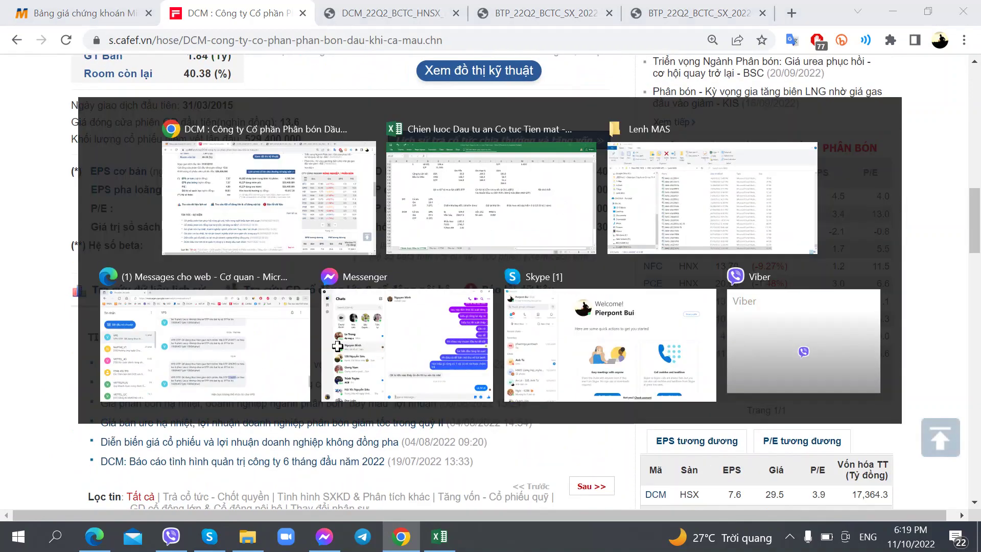
{"action": "key", "text": "alt+Tab"}
{"action": "left_click", "coordinate": [381, 5]}
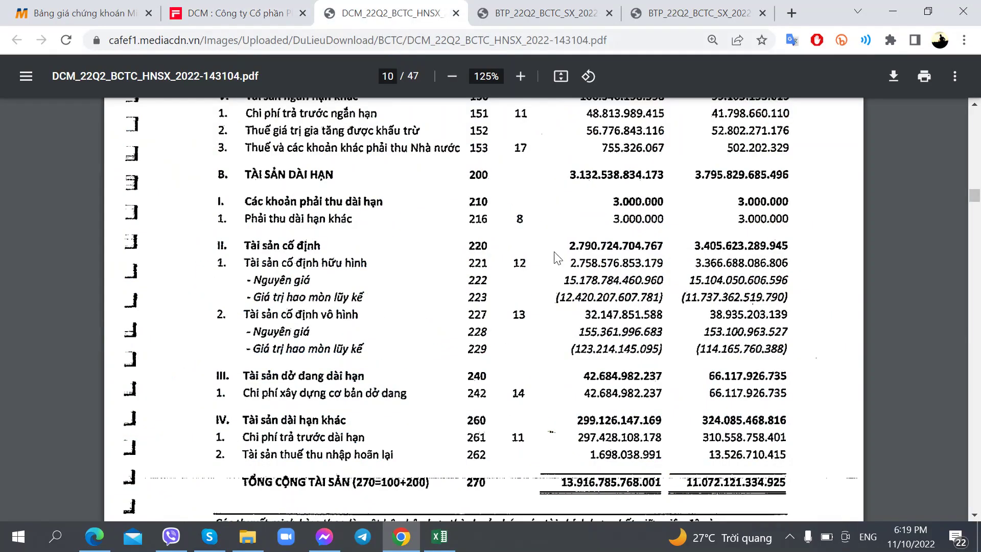
Switch to the Excel sheet and enter the note "2 năm sau hết khấu hao TSCĐ" in I130 beside DCM's depreciation
{"action": "key", "text": "alt+Tab"}
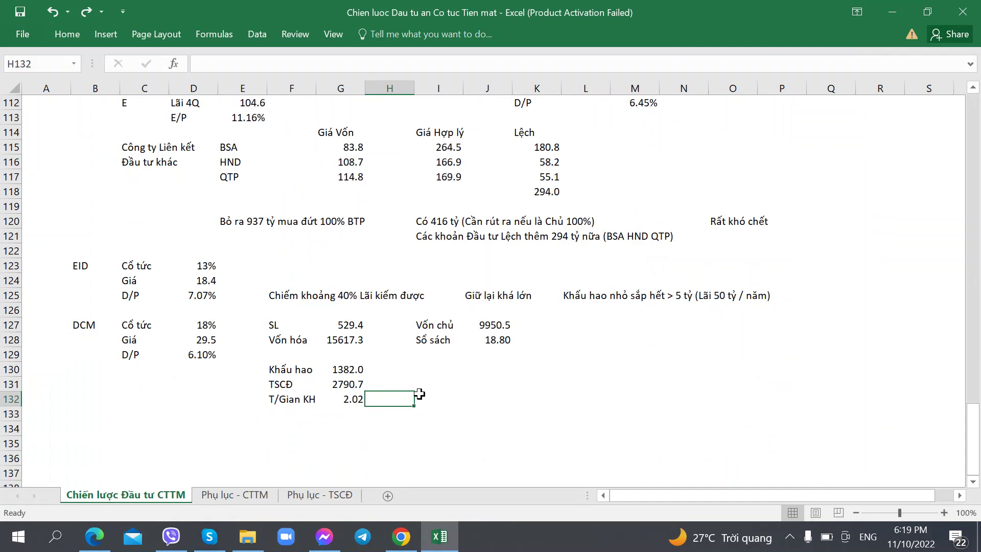
{"action": "left_click", "coordinate": [434, 370]}
{"action": "type", "text": "2 năm sa"}
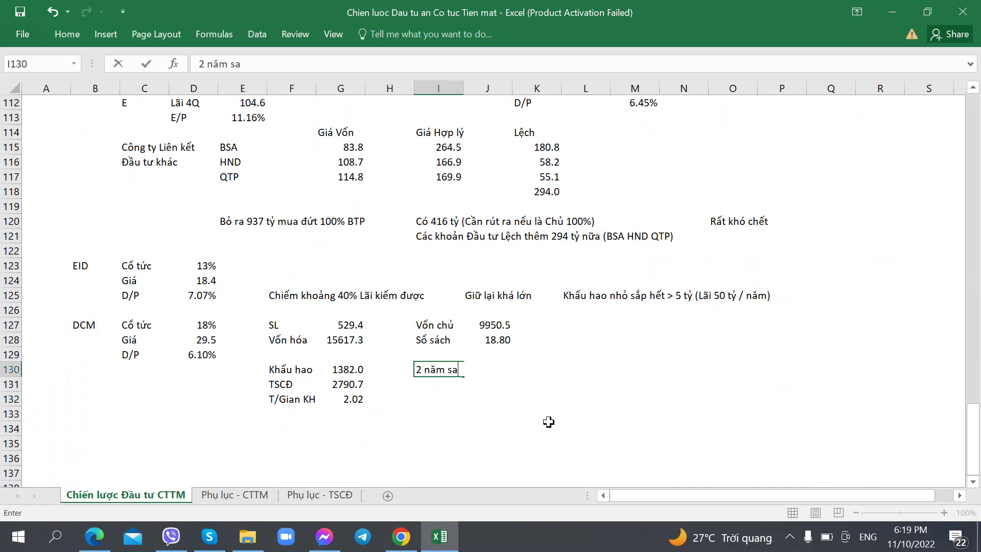
{"action": "type", "text": "u hết khấ"}
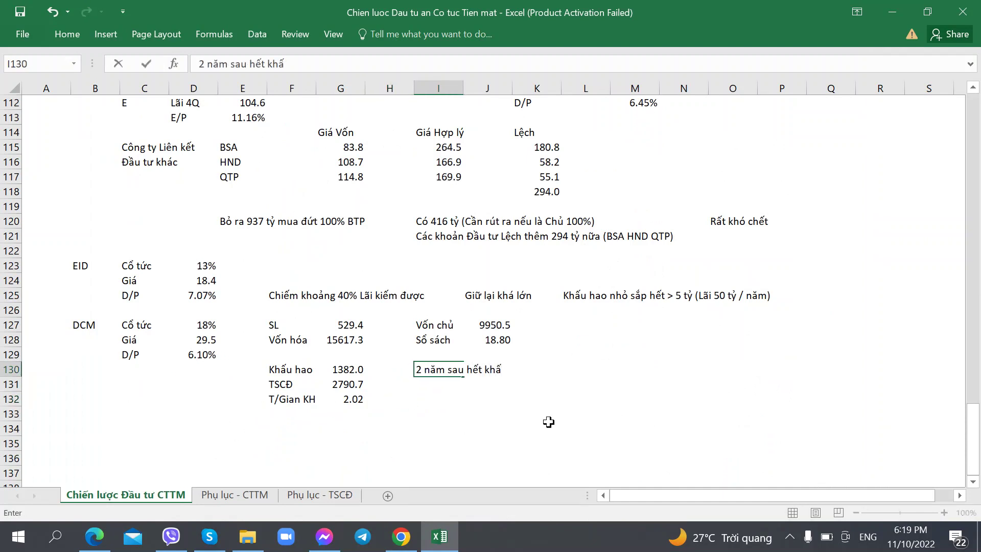
{"action": "type", "text": "u hao TS"}
{"action": "key", "text": "Right"}
Enter the note "Book được thêm 1382 tỷ vào Lãi Trước thuế" in L130
{"action": "key", "text": "Right"}
{"action": "key", "text": "Right"}
{"action": "key", "text": "Right"}
{"action": "key", "text": "Left"}
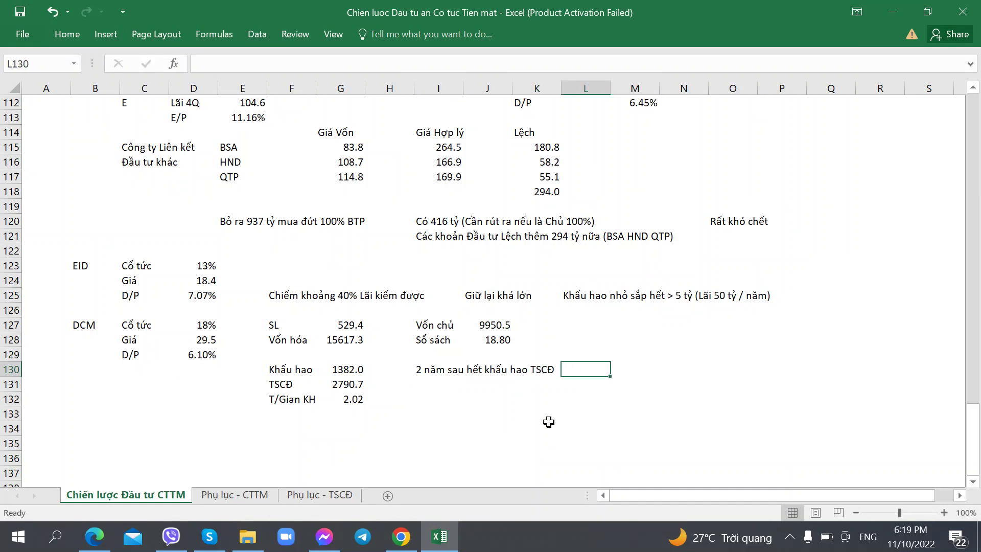
{"action": "type", "text": "Book "}
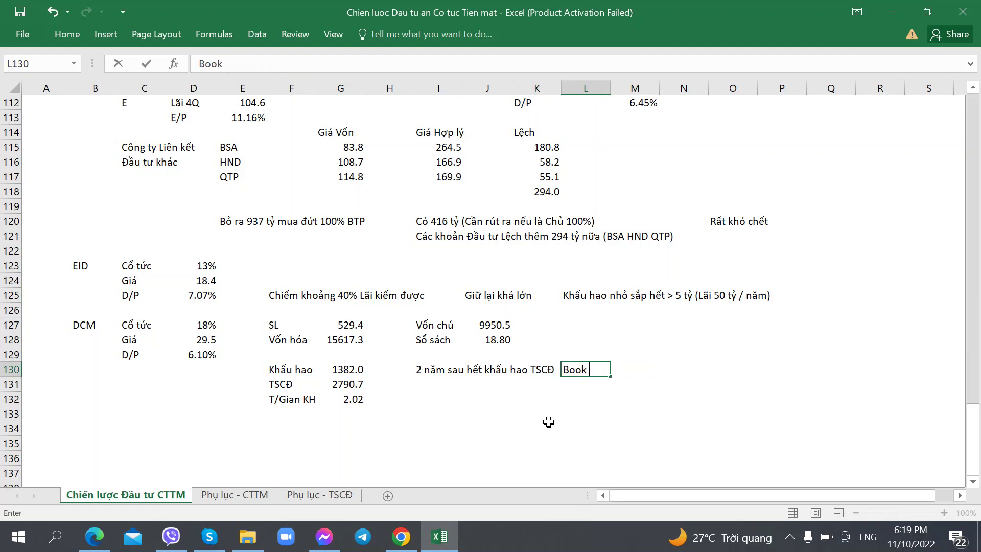
{"action": "type", "text": "đuwc"}
{"action": "type", "text": "oj the"}
{"action": "type", "text": "em 1380"}
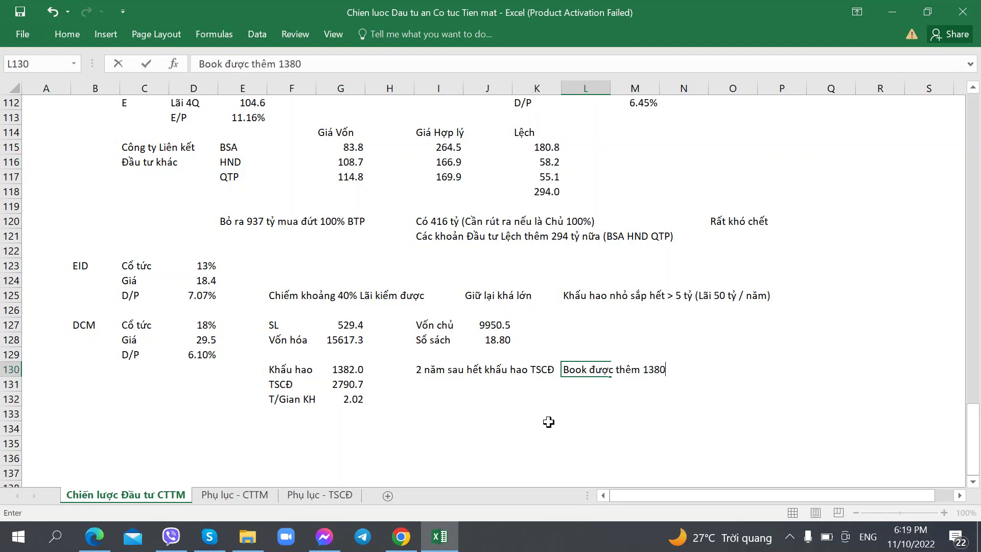
{"action": "key", "text": "BackSpace"}
{"action": "type", "text": "2 tỷ tieề lãi"}
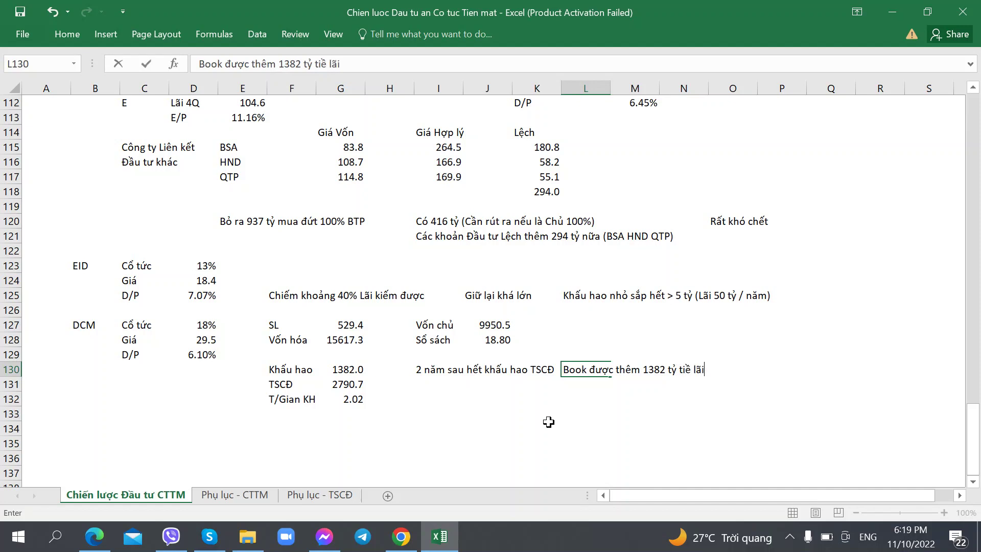
{"action": "key", "text": "BackSpace"}
{"action": "key", "text": "BackSpace"}
{"action": "type", "text": "n"}
{"action": "type", "text": "vào Lã"}
{"action": "type", "text": "i Trươc thuế"}
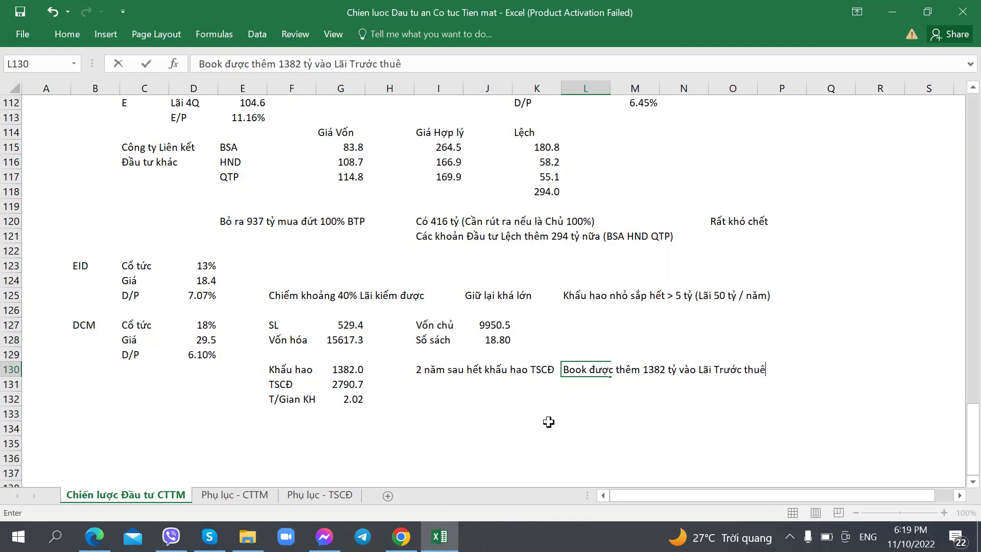
{"action": "key", "text": "Return"}
Enter "Nếu về sát Sổ sách 20-21" in I131 and "OK" in L131
{"action": "left_click", "coordinate": [434, 381]}
{"action": "key", "text": "alt+Tab"}
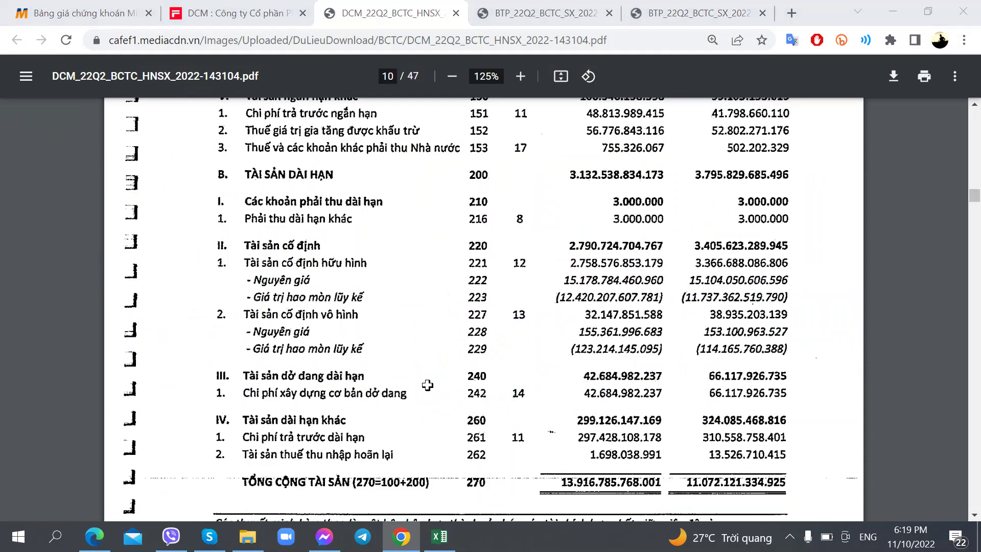
{"action": "key", "text": "alt+Tab"}
{"action": "type", "text": "Nếu v"}
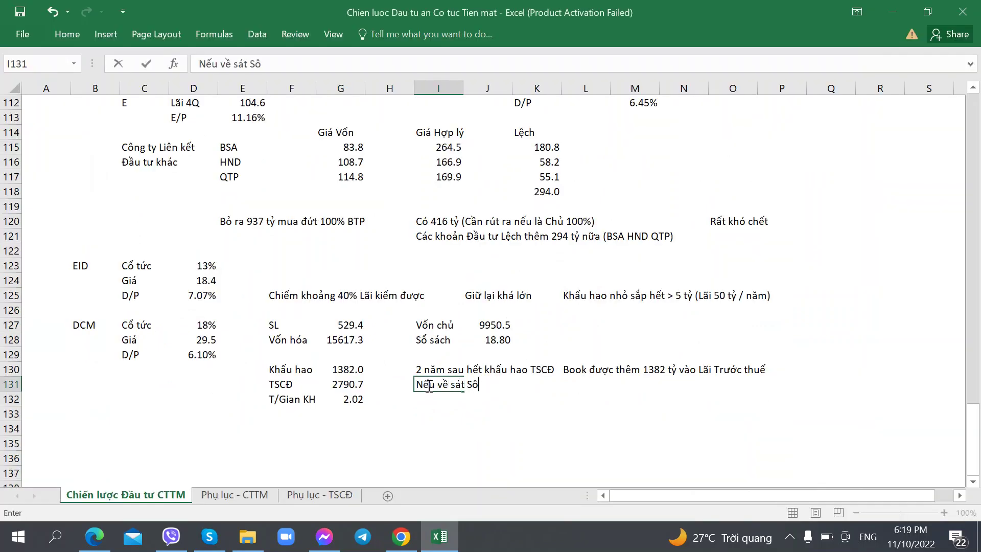
{"action": "type", "text": "ề sát Sổ sách 20-21"}
{"action": "key", "text": "Right"}
{"action": "key", "text": "Right"}
{"action": "key", "text": "Right"}
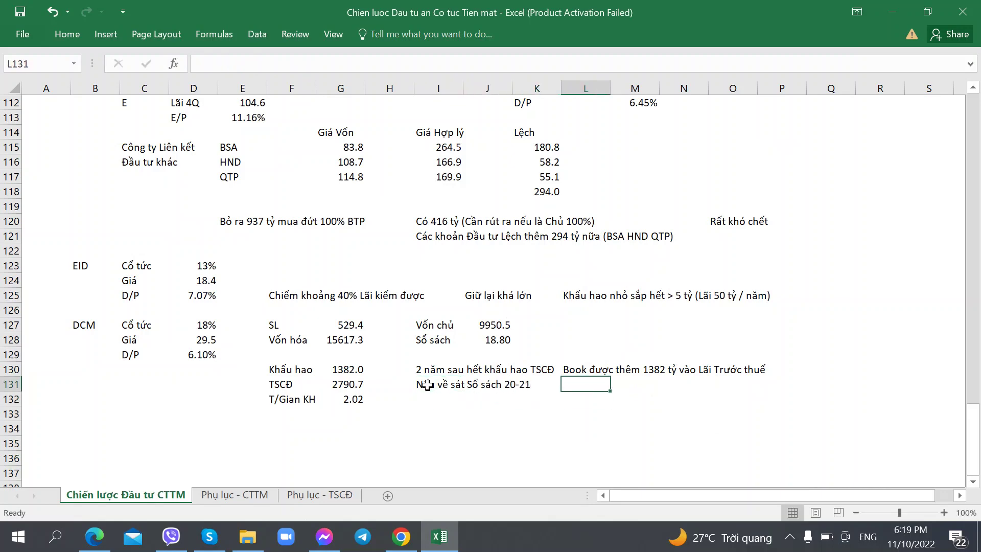
{"action": "type", "text": "DX"}
{"action": "key", "text": "Return"}
Review DCM's 2018–2021 annual business results and pre-tax profit on its company page in Chrome
{"action": "key", "text": "alt+Tab"}
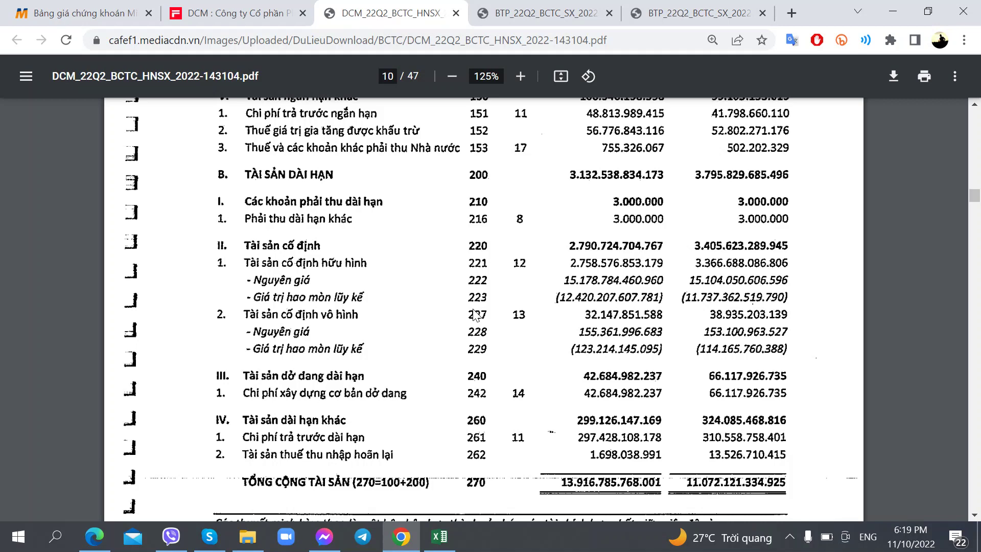
{"action": "key", "text": "alt+Tab"}
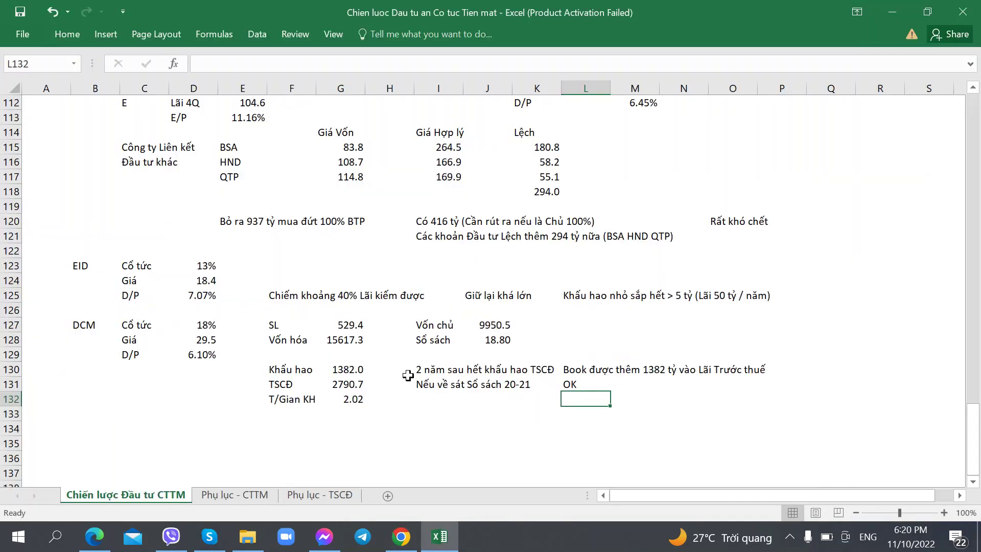
{"action": "key", "text": "alt+Tab"}
{"action": "left_click", "coordinate": [247, 9]}
{"action": "scroll", "coordinate": [292, 309], "scroll_direction": "down", "scroll_amount": 10}
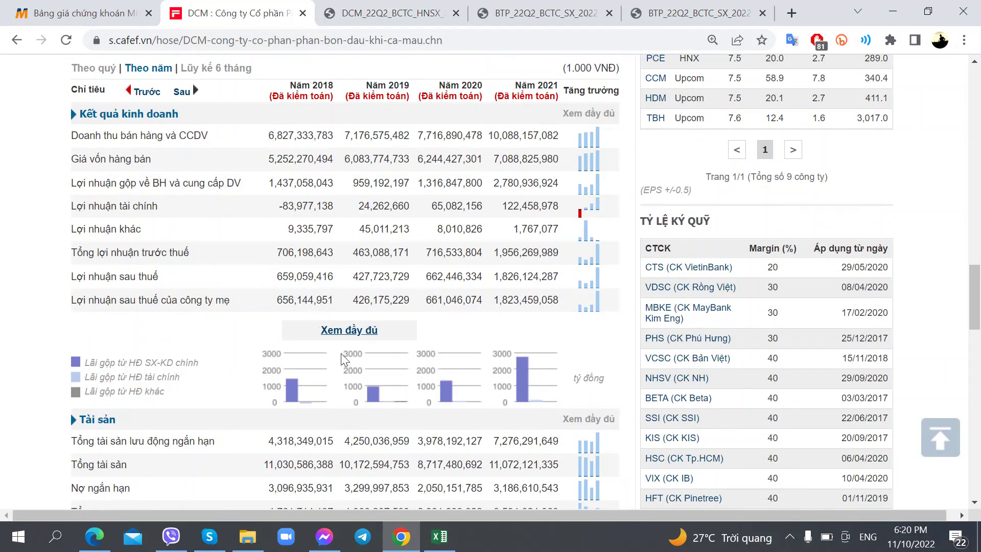
{"action": "key", "text": "alt+Tab"}
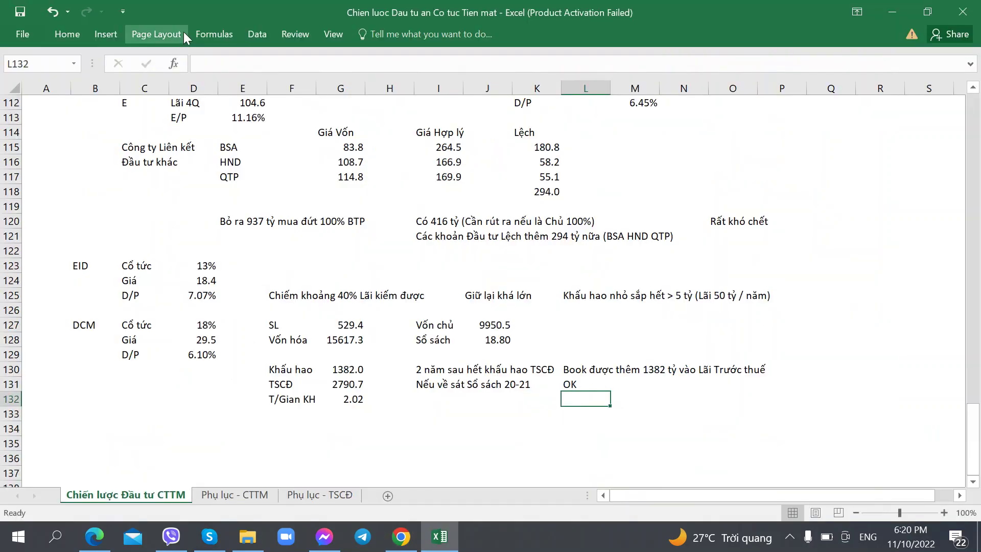
{"action": "key", "text": "alt+Tab"}
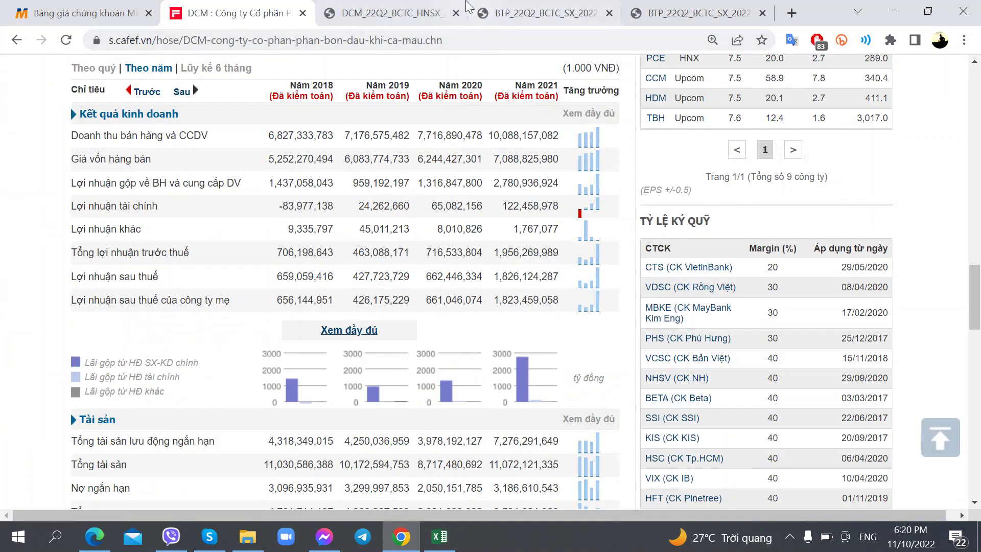
{"action": "key", "text": "alt+Tab"}
{"action": "key", "text": "alt+Tab"}
{"action": "left_click", "coordinate": [381, 13]}
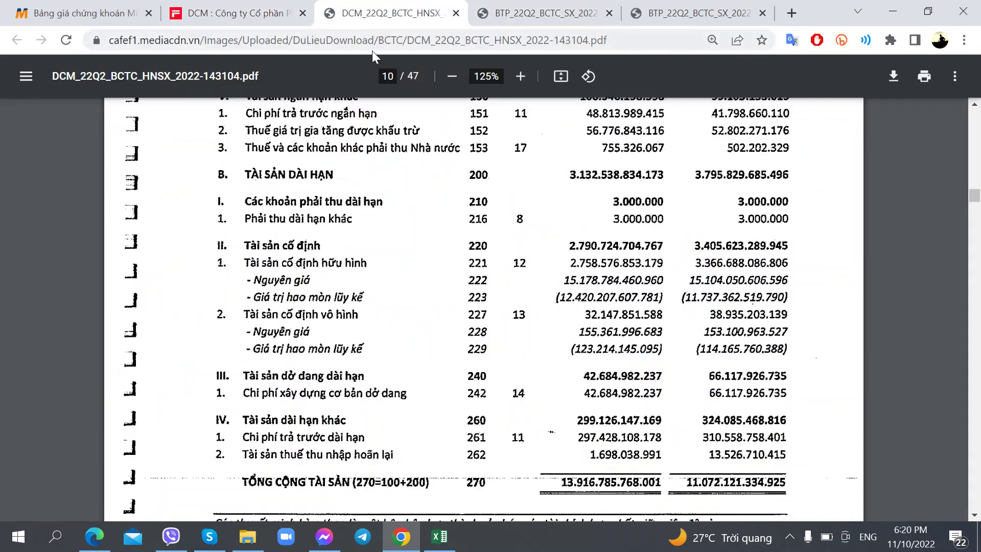
{"action": "left_click", "coordinate": [286, 12]}
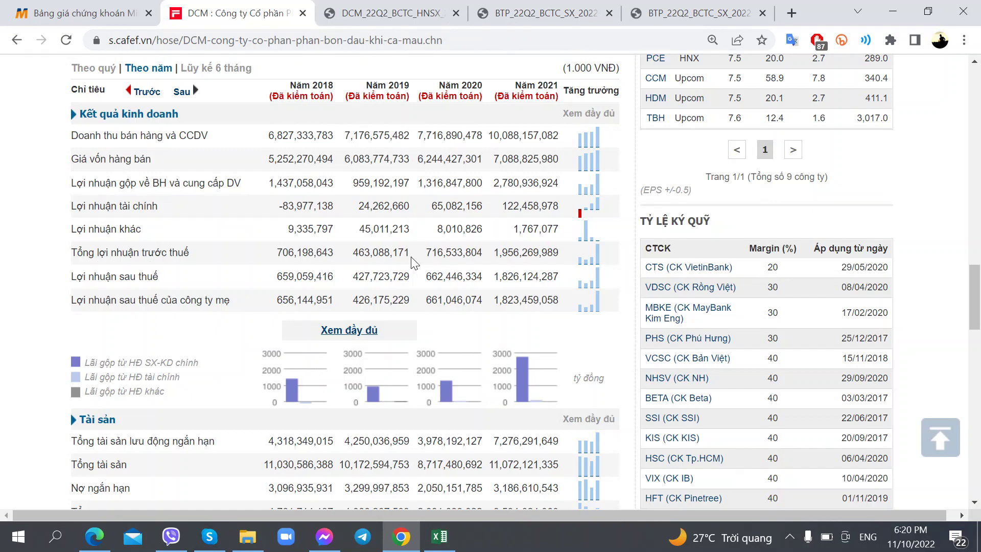
Examine short-term assets, liabilities and owner's equity in the balance sheet of DCM's Q2 2022 report PDF
{"action": "left_click", "coordinate": [376, 13]}
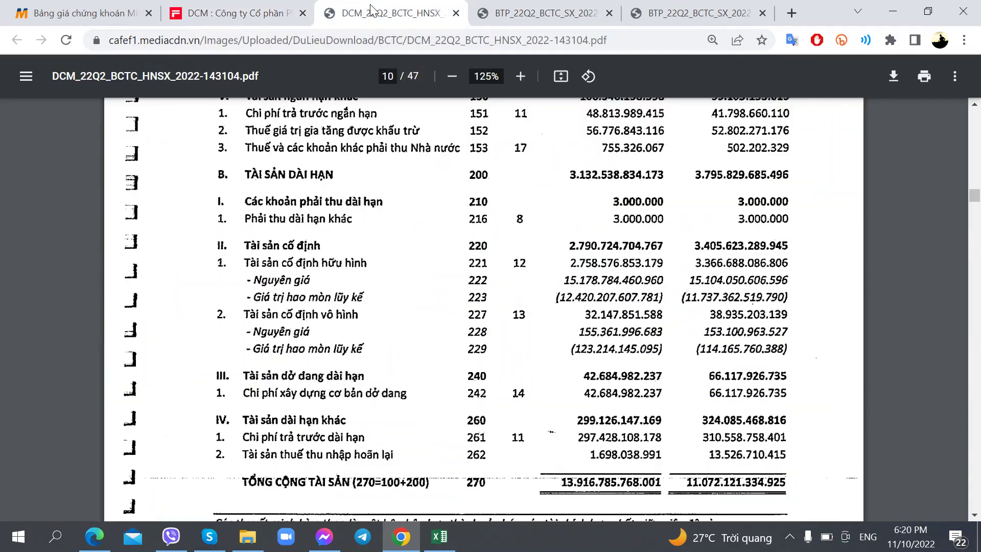
{"action": "scroll", "coordinate": [397, 355], "scroll_direction": "up", "scroll_amount": 10}
{"action": "scroll", "coordinate": [396, 355], "scroll_direction": "down", "scroll_amount": 4}
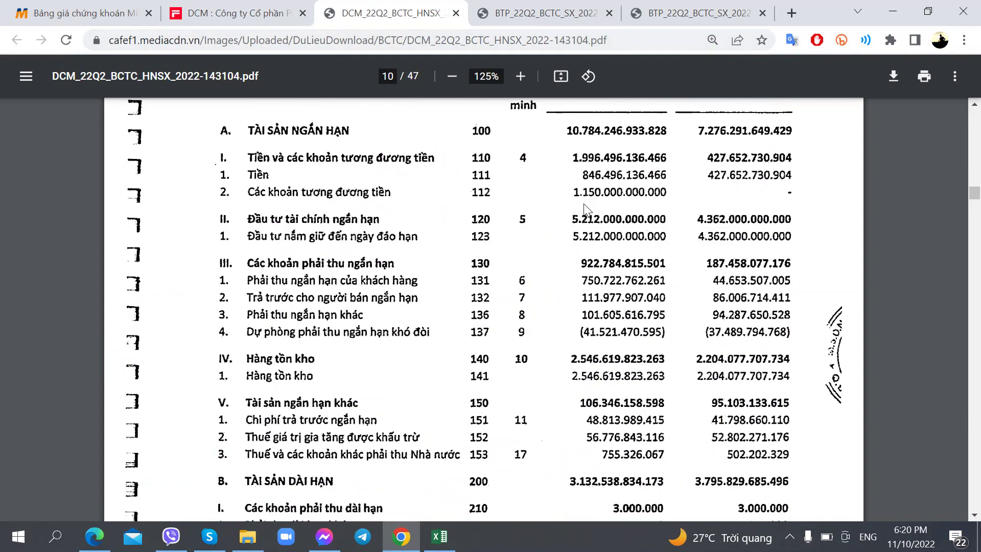
{"action": "scroll", "coordinate": [584, 216], "scroll_direction": "down", "scroll_amount": 15}
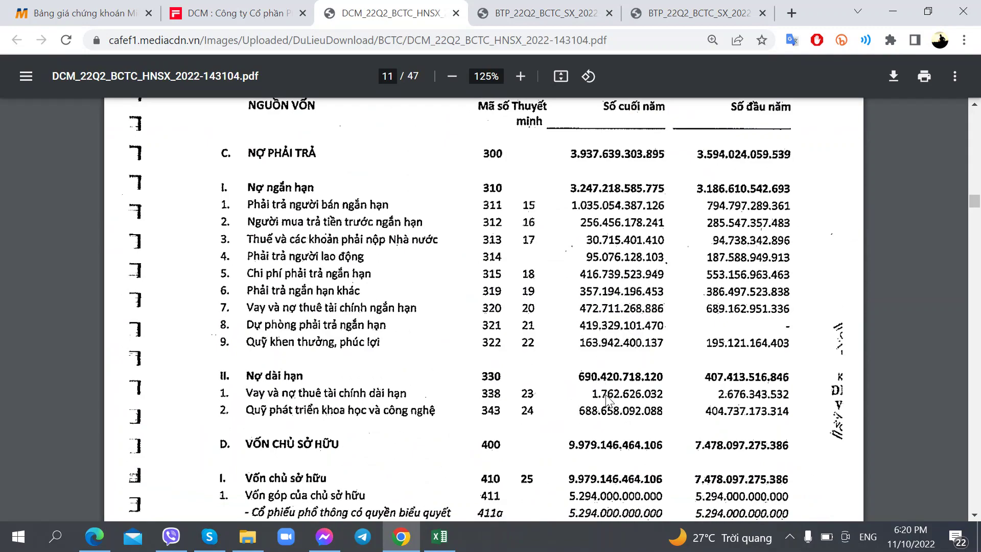
{"action": "scroll", "coordinate": [524, 319], "scroll_direction": "up", "scroll_amount": 1}
{"action": "scroll", "coordinate": [523, 319], "scroll_direction": "down", "scroll_amount": 4}
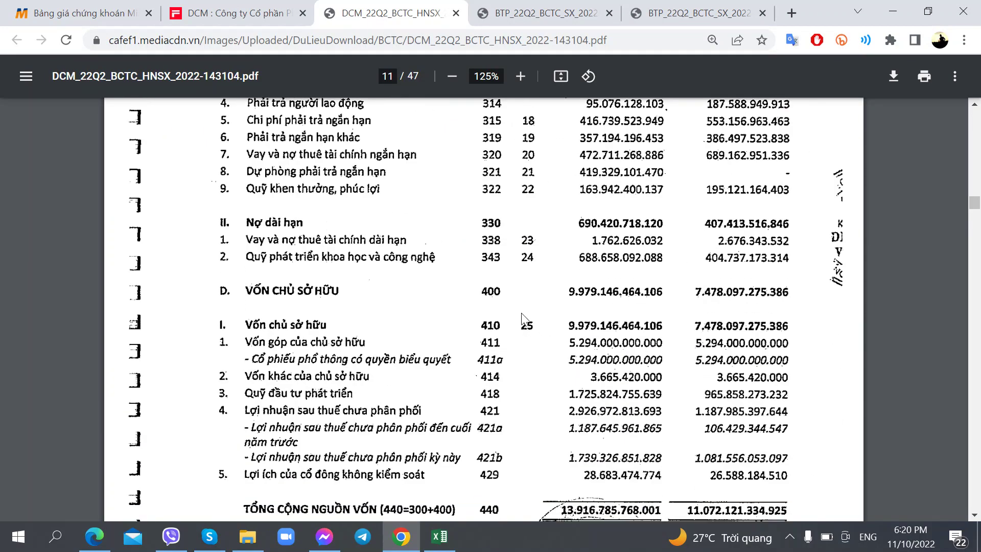
Return to the Excel sheet and add the label "Dư Tiền mặt" in L127 of the DCM block
{"action": "key", "text": "alt+Tab"}
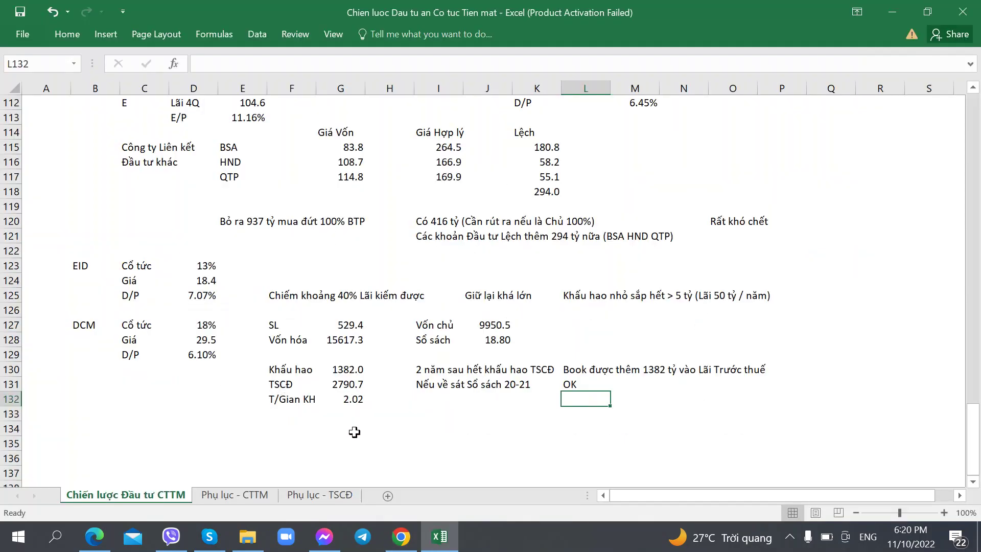
{"action": "left_click", "coordinate": [131, 429]}
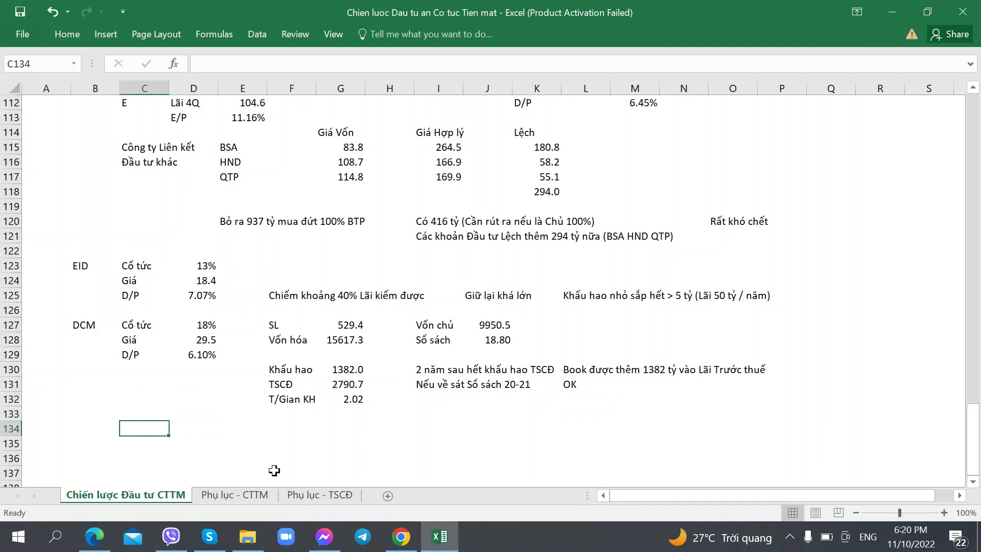
{"action": "left_click", "coordinate": [585, 325]}
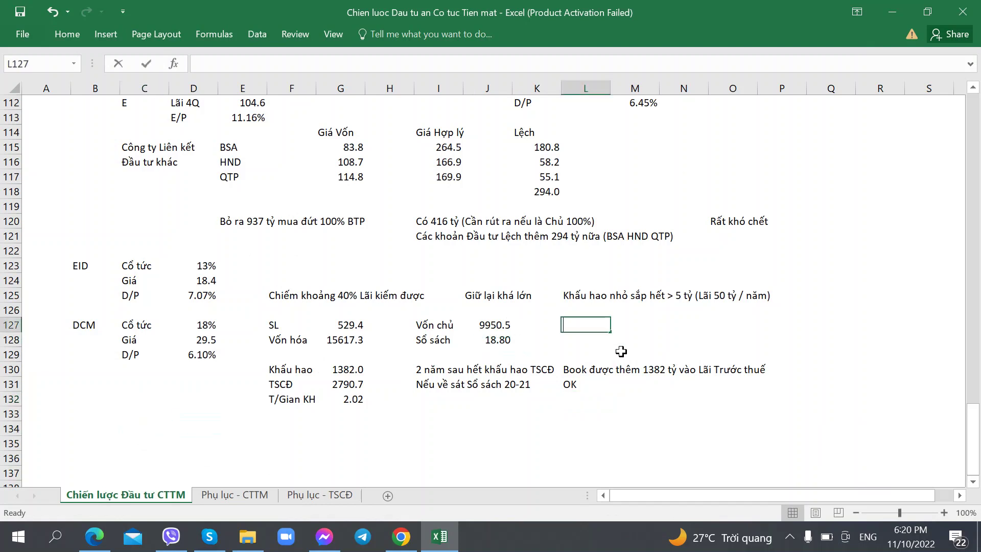
{"action": "type", "text": "Dư Tiền"}
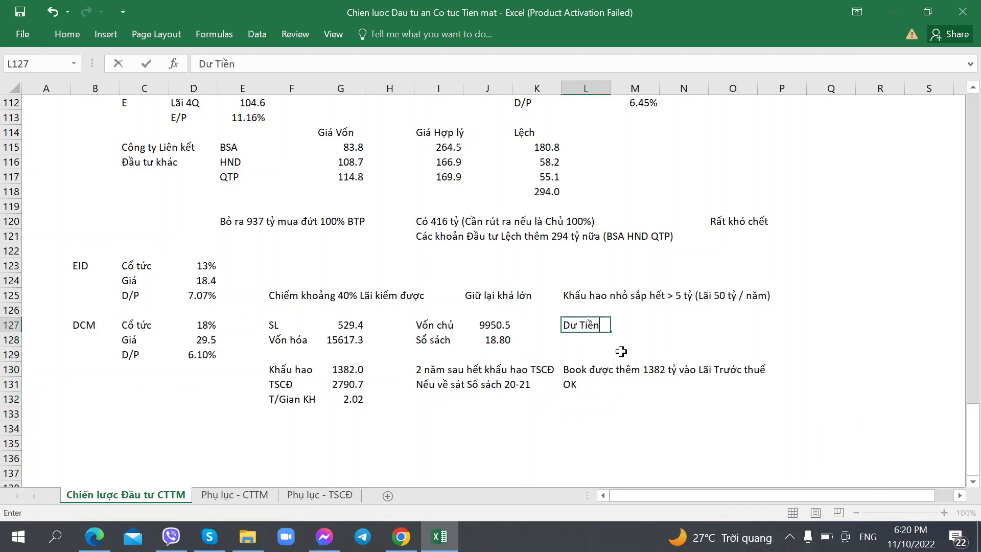
{"action": "type", "text": " mặt"}
{"action": "key", "text": "Tab"}
Begin the surplus cash formula in N127 as =1996.496+5212, using the report's cash and short-term financial investments
{"action": "key", "text": "Tab"}
{"action": "key", "text": "alt+Tab"}
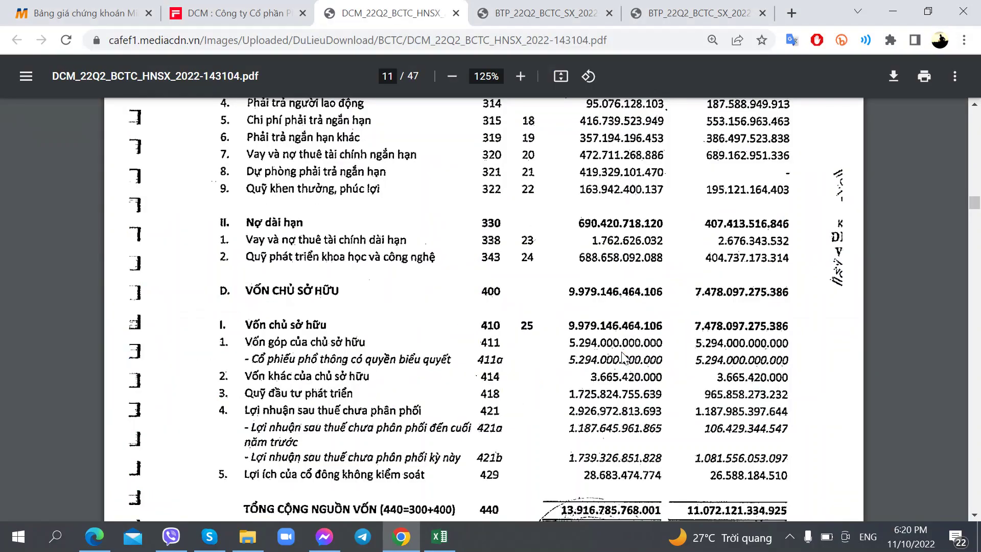
{"action": "scroll", "coordinate": [620, 338], "scroll_direction": "up", "scroll_amount": 8}
{"action": "scroll", "coordinate": [619, 338], "scroll_direction": "up", "scroll_amount": 15}
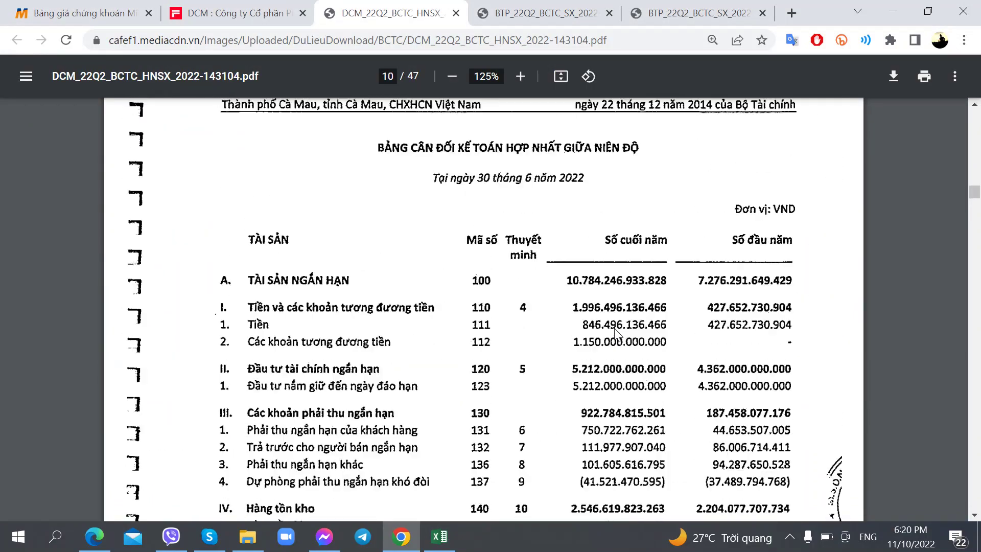
{"action": "scroll", "coordinate": [620, 335], "scroll_direction": "down", "scroll_amount": 3}
{"action": "key", "text": "alt+Tab"}
{"action": "type", "text": "==199"}
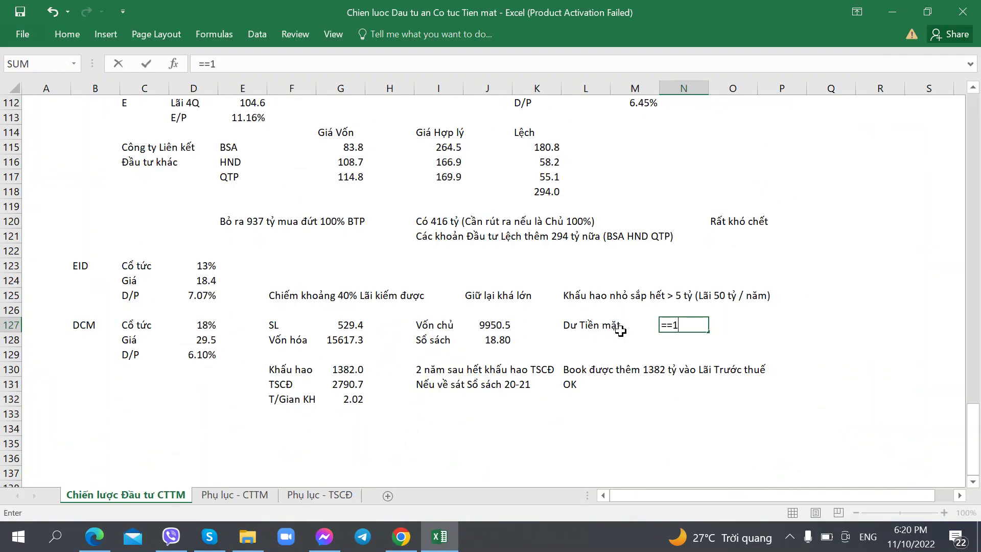
{"action": "key", "text": "BackSpace"}
{"action": "key", "text": "BackSpace"}
{"action": "key", "text": "BackSpace"}
{"action": "key", "text": "BackSpace"}
{"action": "type", "text": "100"}
{"action": "key", "text": "alt+Tab"}
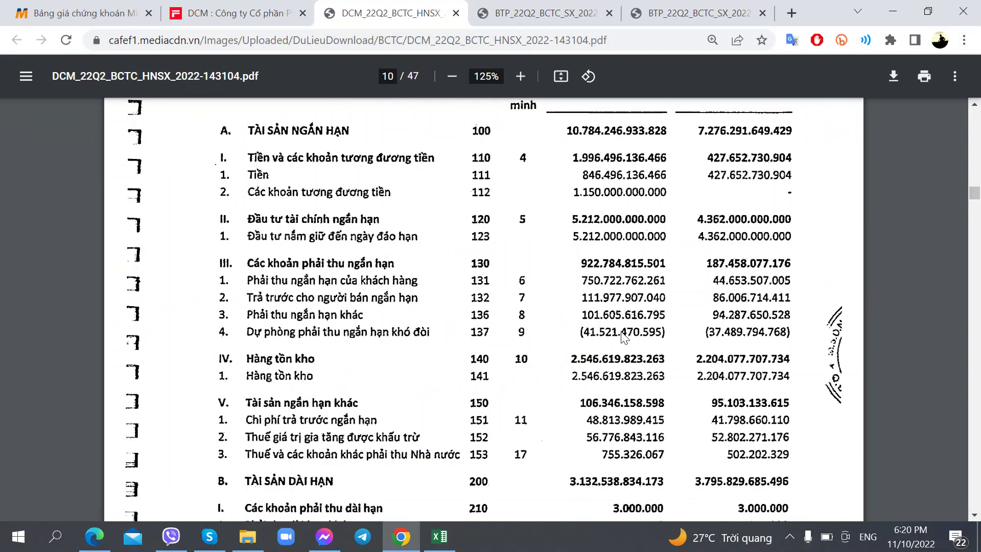
{"action": "key", "text": "alt+Tab"}
{"action": "type", "text": "90"}
{"action": "key", "text": "alt+Tab"}
{"action": "key", "text": "alt+Tab"}
{"action": "type", "text": "+"}
Complete the N127 formula by subtracting short-term borrowings of 472.711 and long-term borrowings of 1.762 from the report
{"action": "type", "text": "-"}
{"action": "key", "text": "alt+Tab"}
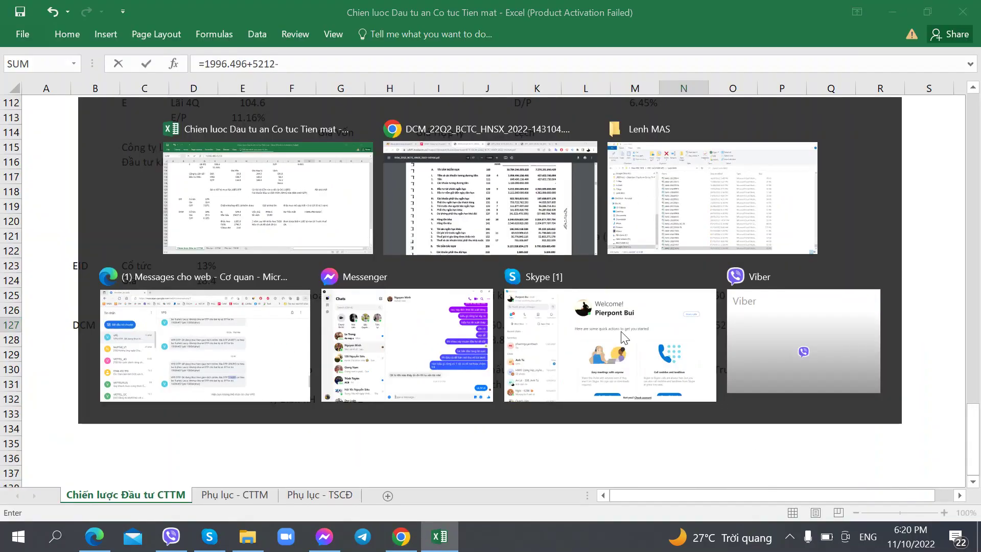
{"action": "scroll", "coordinate": [583, 319], "scroll_direction": "down", "scroll_amount": 5}
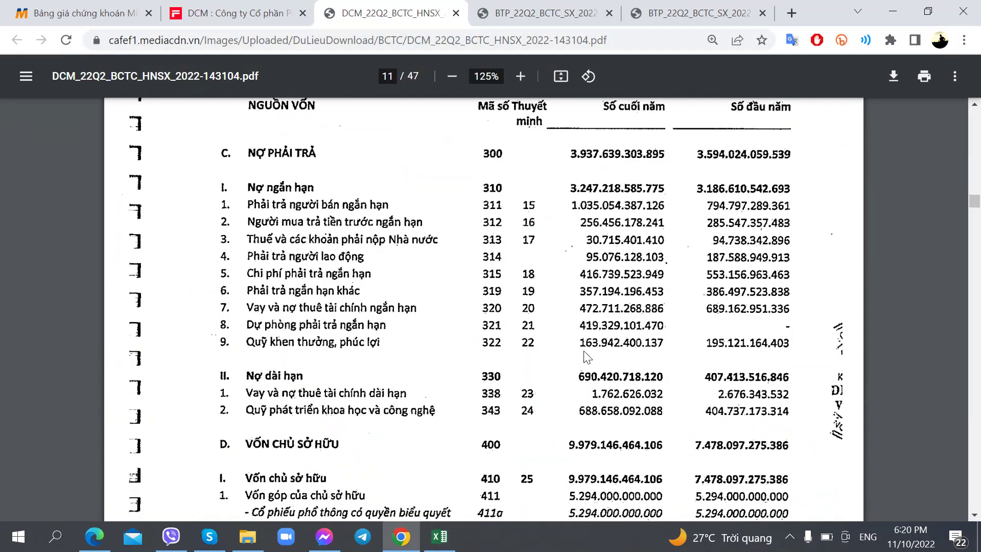
{"action": "key", "text": "alt+Tab"}
{"action": "type", "text": "472."}
{"action": "key", "text": "alt+Tab"}
{"action": "key", "text": "alt+Tab"}
{"action": "type", "text": "7"}
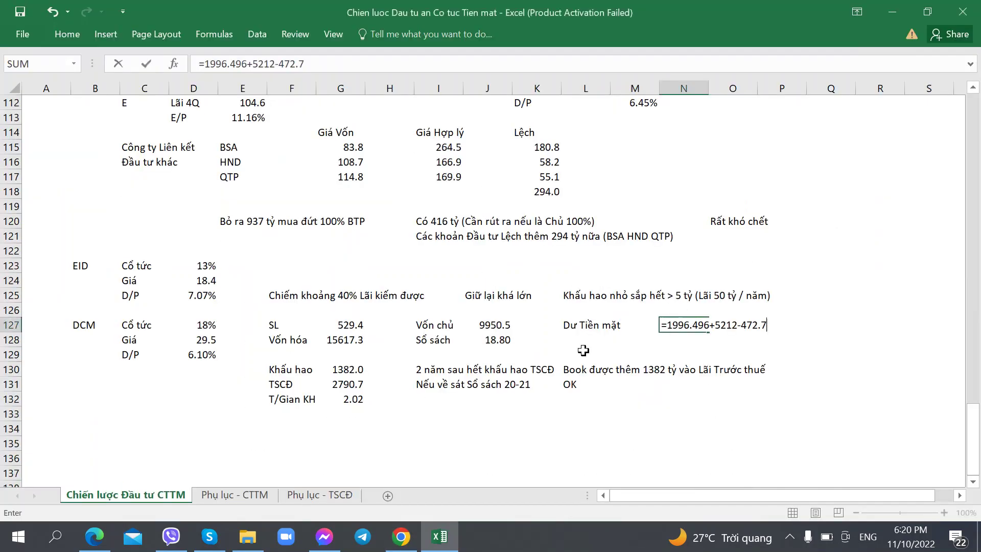
{"action": "key", "text": "alt+Tab"}
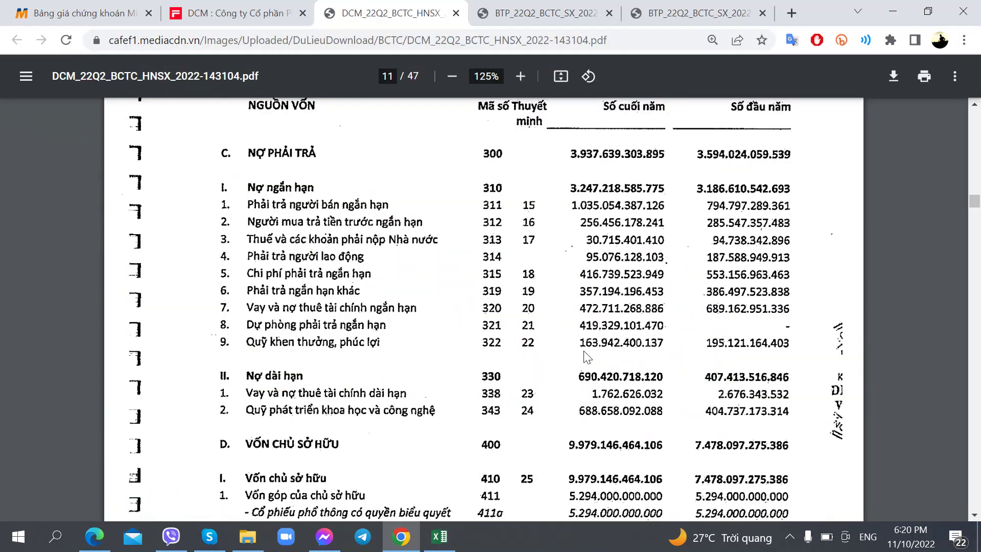
{"action": "key", "text": "alt+Tab"}
{"action": "type", "text": "11-1.762"}
{"action": "left_click", "coordinate": [146, 64]}
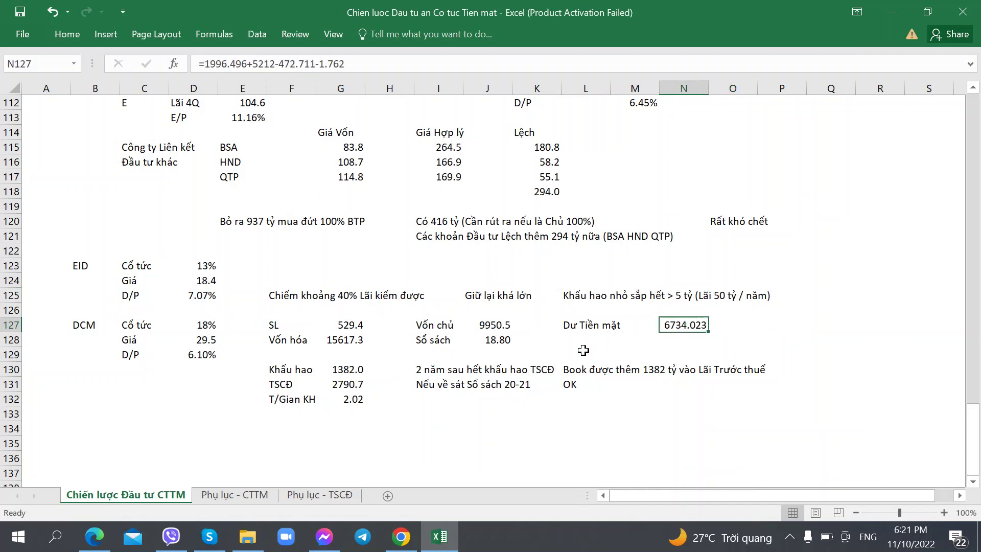
Reduce the surplus cash value in N127 to one decimal place
{"action": "left_click", "coordinate": [67, 34]}
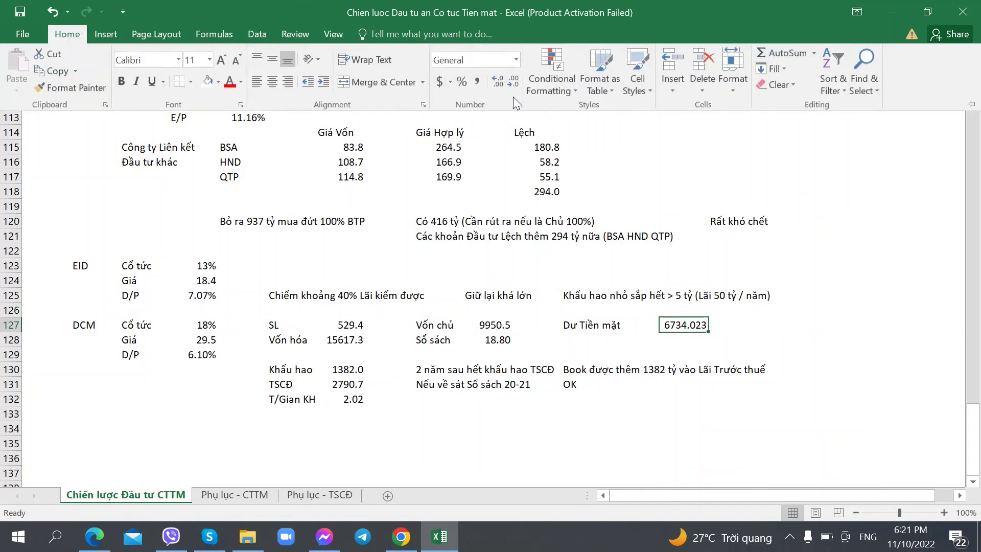
{"action": "left_click", "coordinate": [511, 83]}
{"action": "left_click", "coordinate": [511, 83]}
{"action": "left_click", "coordinate": [702, 362]}
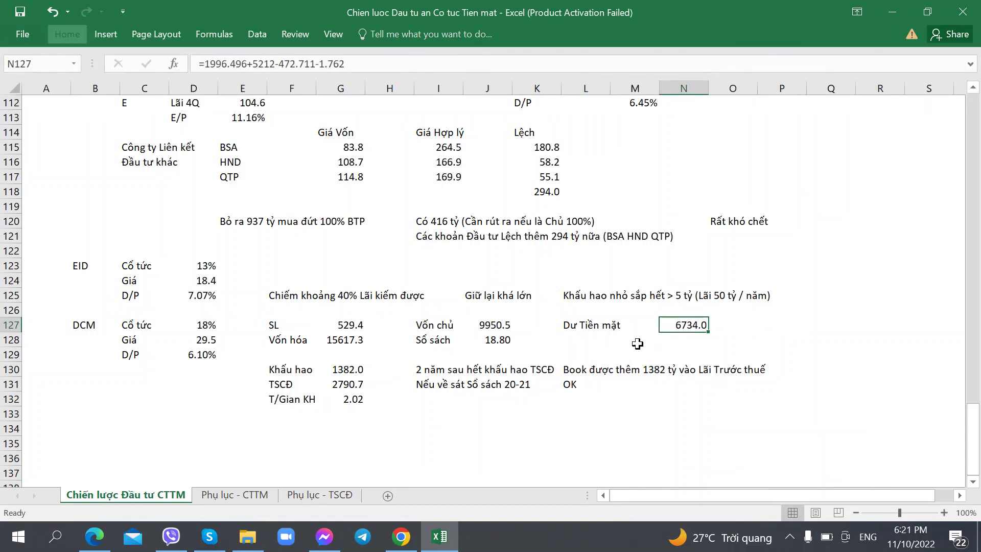
Add the label "Tiền mặt / CP" in L128, below the surplus cash label of the DCM block
{"action": "left_click", "coordinate": [590, 343]}
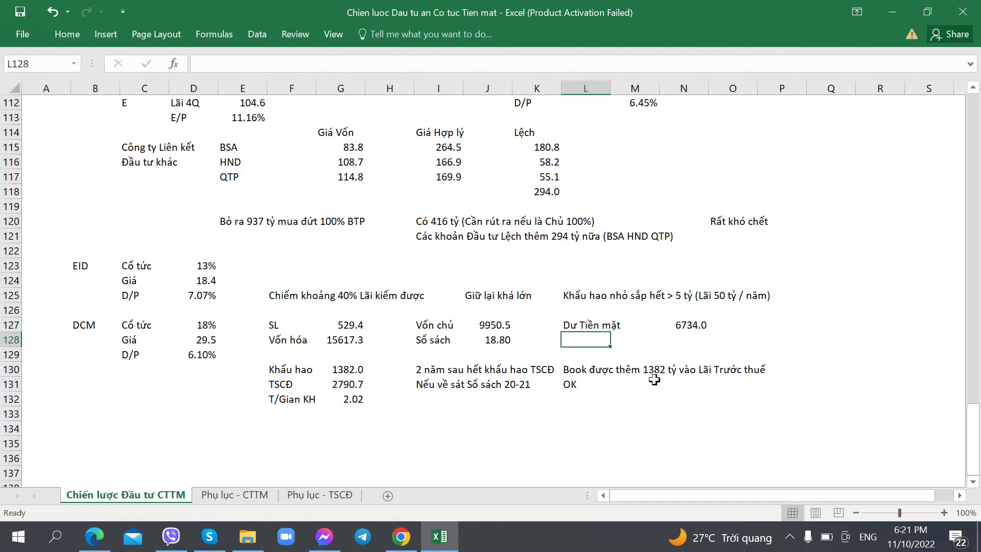
{"action": "type", "text": "Tie"}
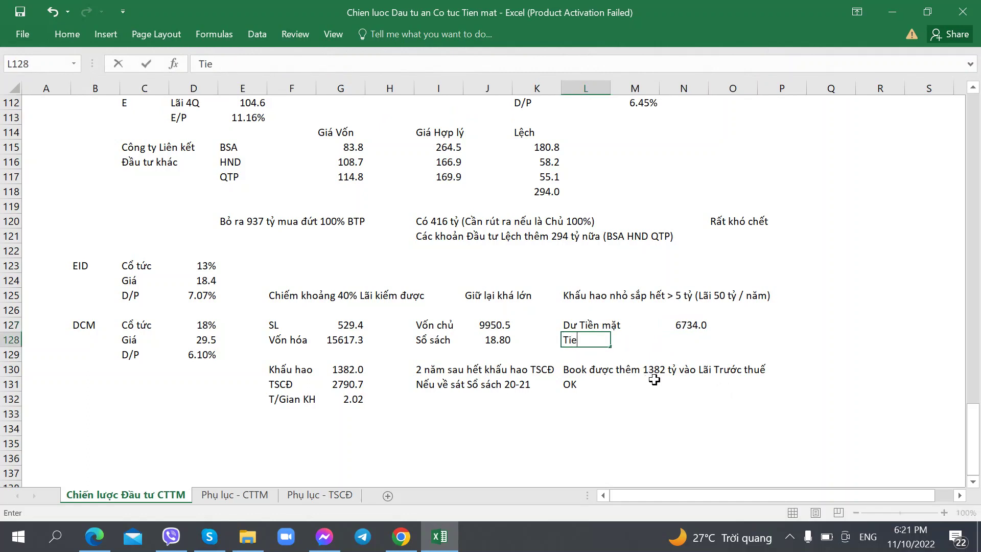
{"action": "type", "text": "n mặt / CP"}
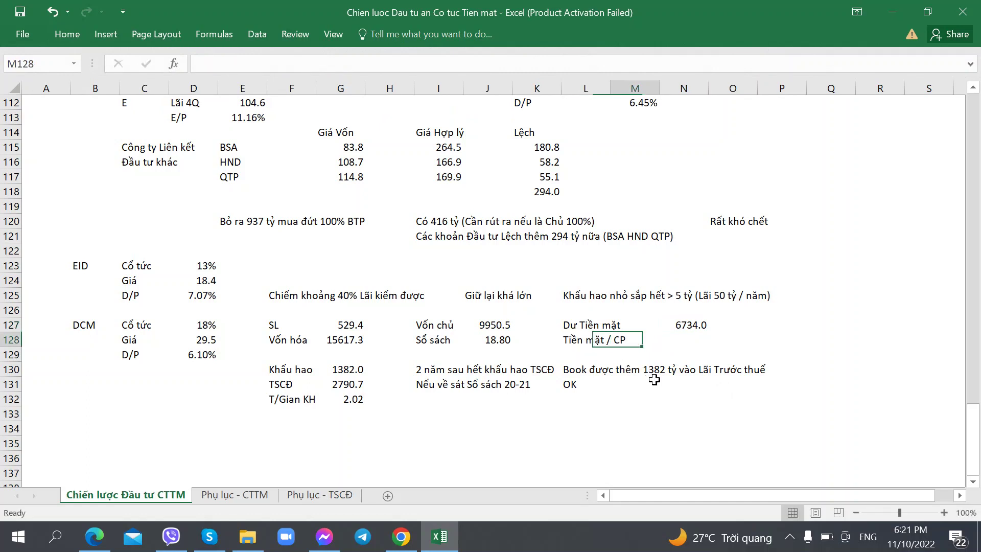
Calculate cash per share in N128 with =N127/G127, dividing surplus cash by DCM's share count
{"action": "key", "text": "Right"}
{"action": "key", "text": "Right"}
{"action": "type", "text": "="}
{"action": "key", "text": "Up"}
{"action": "type", "text": "/"}
{"action": "key", "text": "Left"}
{"action": "key", "text": "Left"}
{"action": "key", "text": "Left"}
{"action": "key", "text": "Left"}
{"action": "key", "text": "Left"}
{"action": "key", "text": "Left"}
{"action": "key", "text": "Left"}
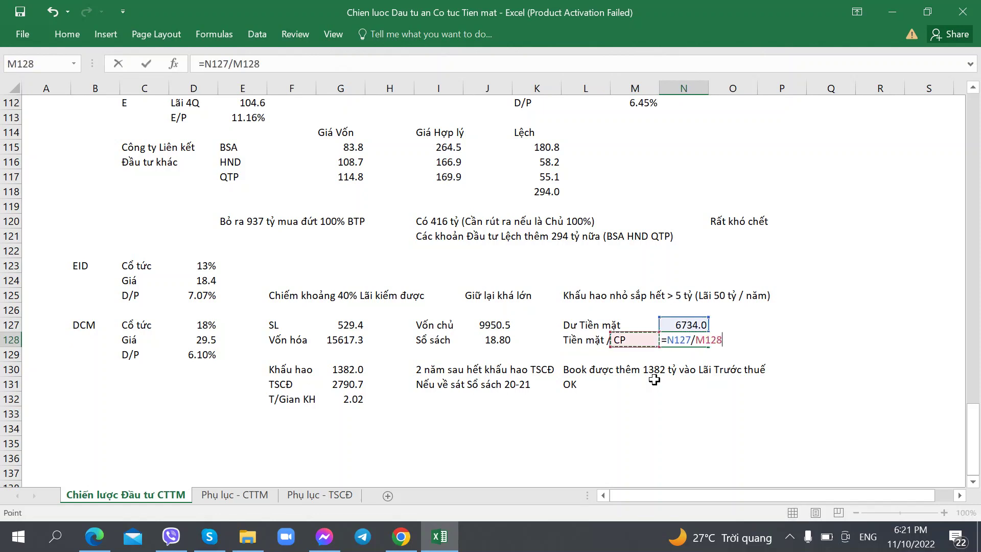
{"action": "key", "text": "Up"}
{"action": "key", "text": "Return"}
Reduce the cash-per-share result in N128 to two decimal places
{"action": "key", "text": "Up"}
{"action": "key", "text": "Right"}
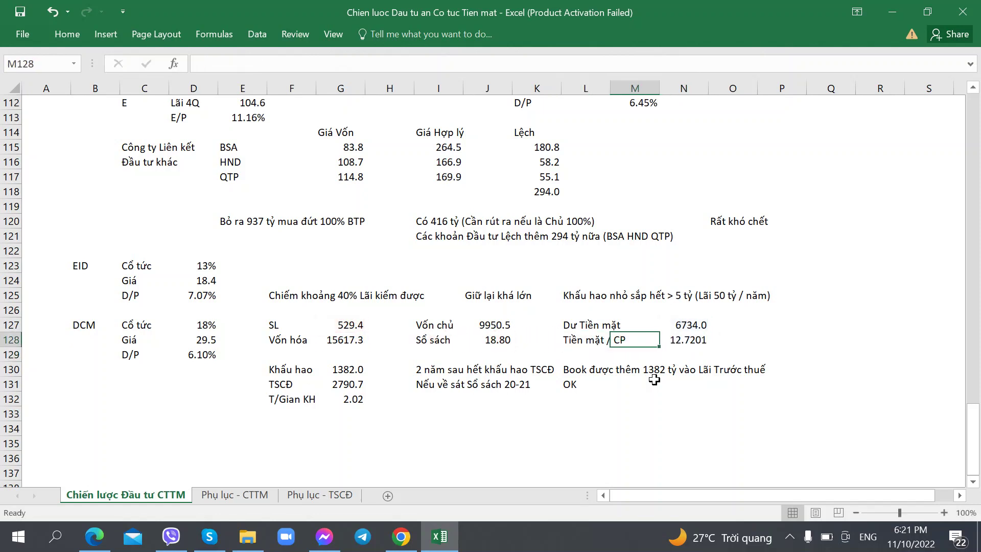
{"action": "key", "text": "Right"}
{"action": "left_click", "coordinate": [77, 33]}
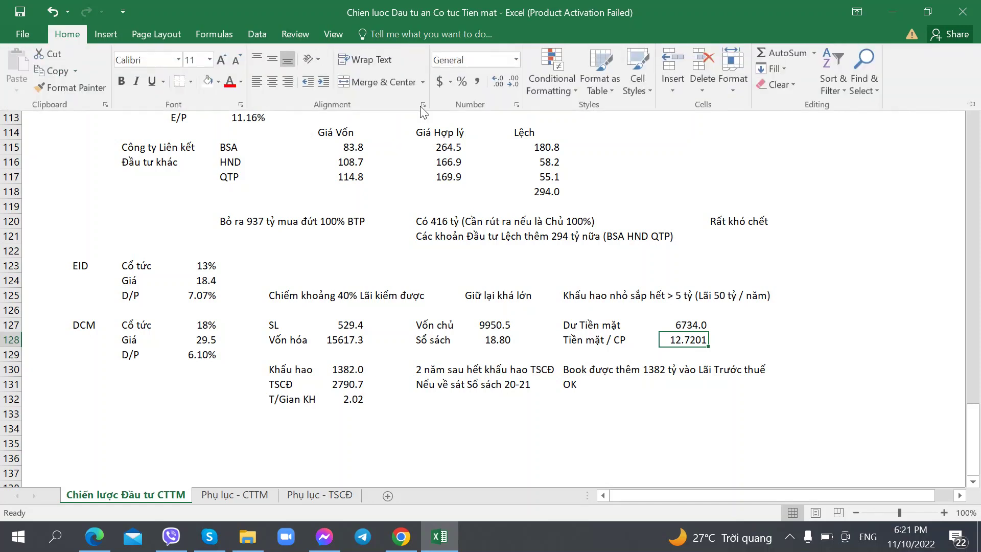
{"action": "left_click", "coordinate": [507, 81]}
{"action": "left_click", "coordinate": [507, 82]}
{"action": "key", "text": "ctrl+F1"}
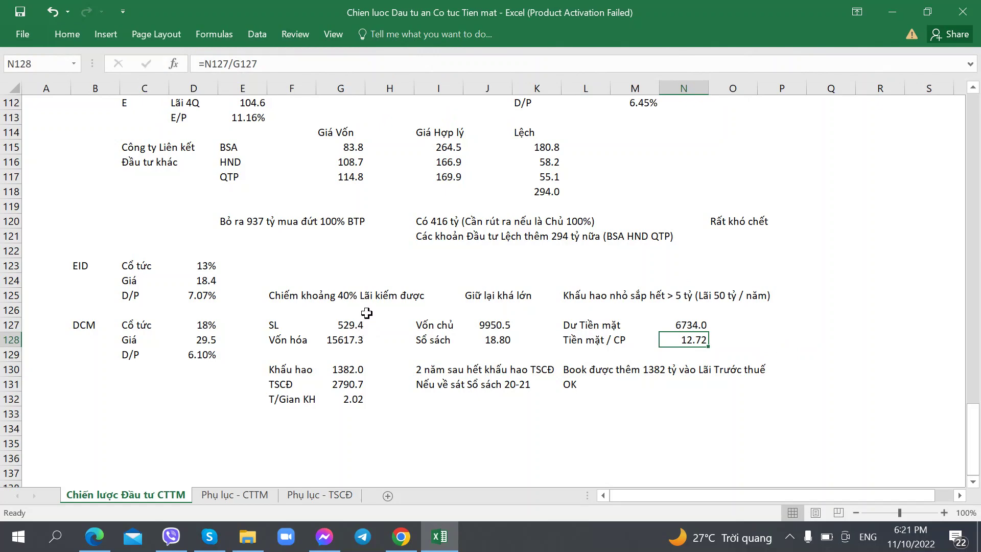
Switch to Chrome and look through DCM's Q2 2022 report PDF for the tangible fixed assets note
{"action": "key", "text": "alt+Tab"}
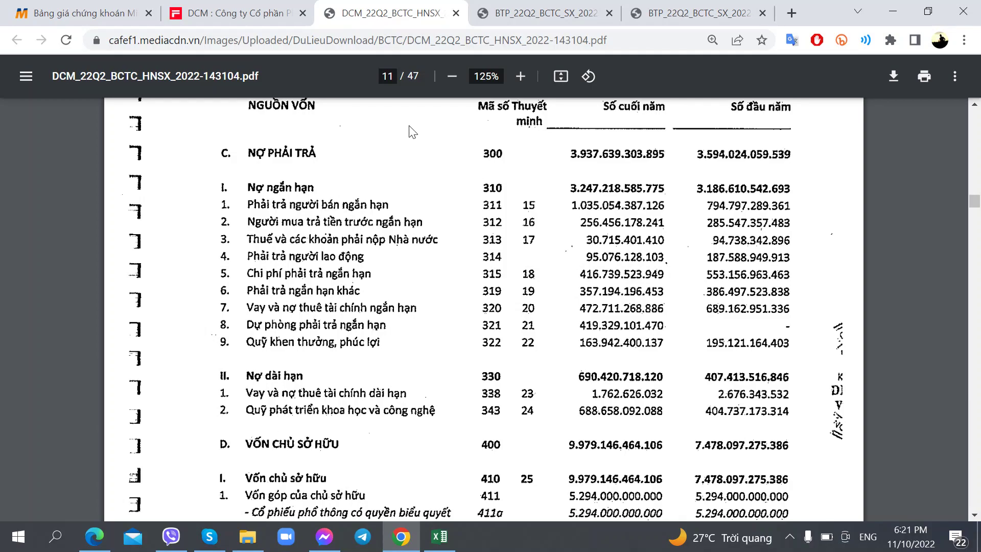
{"action": "scroll", "coordinate": [504, 347], "scroll_direction": "down", "scroll_amount": 20}
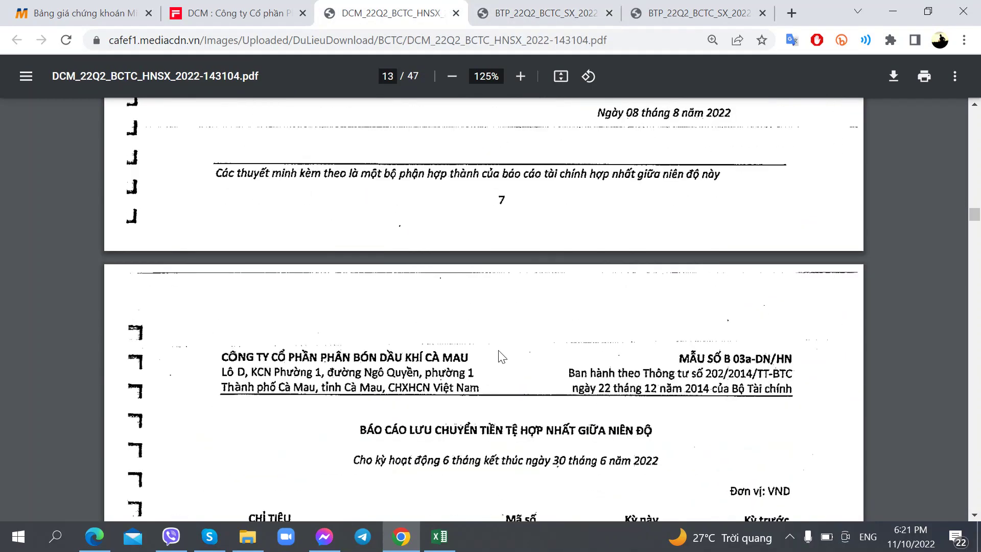
{"action": "left_click", "coordinate": [235, 13]}
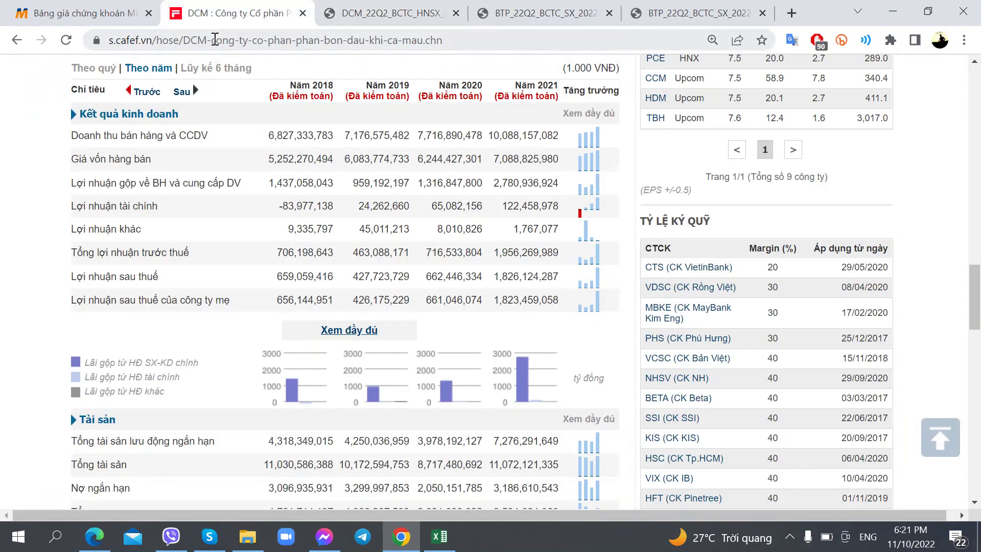
{"action": "left_click", "coordinate": [358, 13]}
{"action": "scroll", "coordinate": [406, 298], "scroll_direction": "down", "scroll_amount": 20}
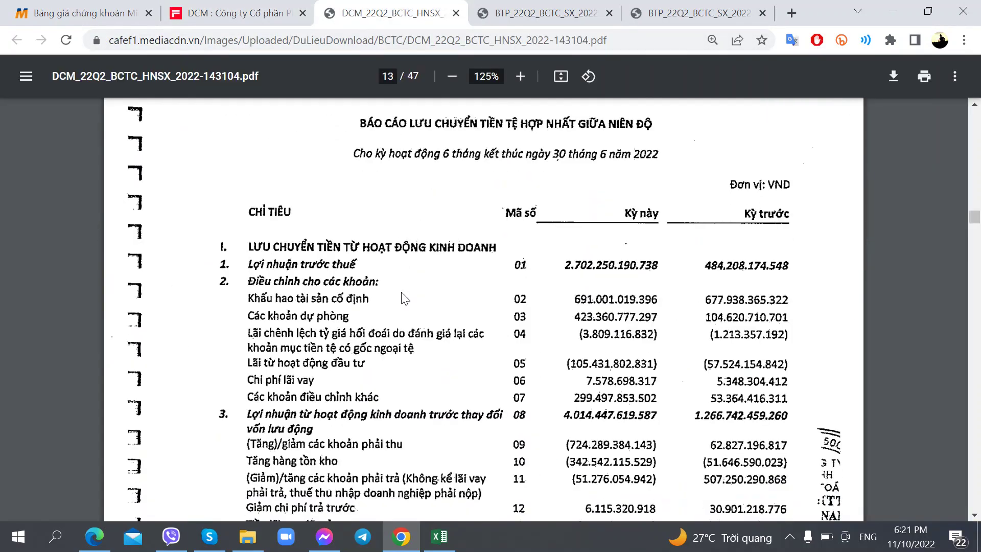
{"action": "scroll", "coordinate": [405, 298], "scroll_direction": "down", "scroll_amount": 15}
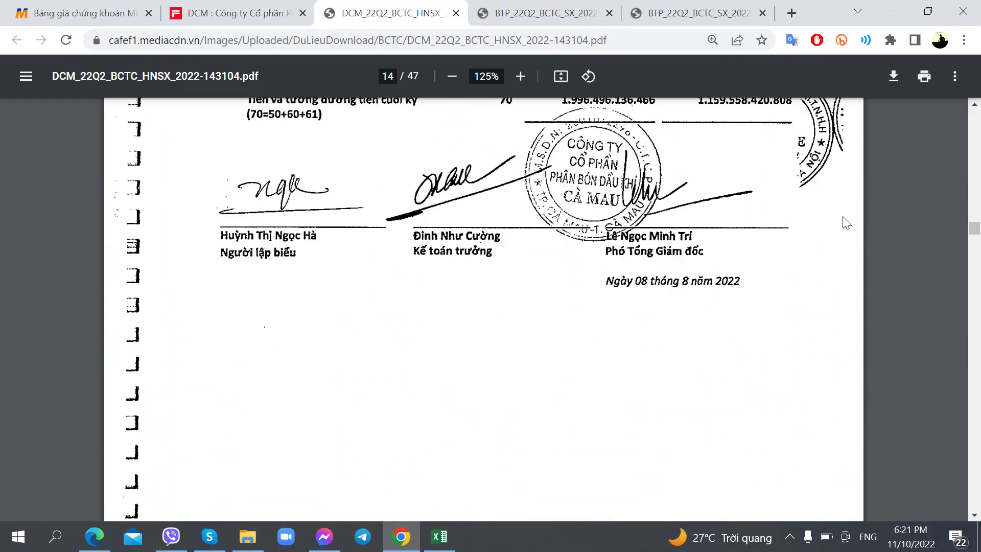
{"action": "left_click_drag", "start_coordinate": [974, 227], "coordinate": [974, 349]}
{"action": "scroll", "coordinate": [657, 401], "scroll_direction": "down", "scroll_amount": 15}
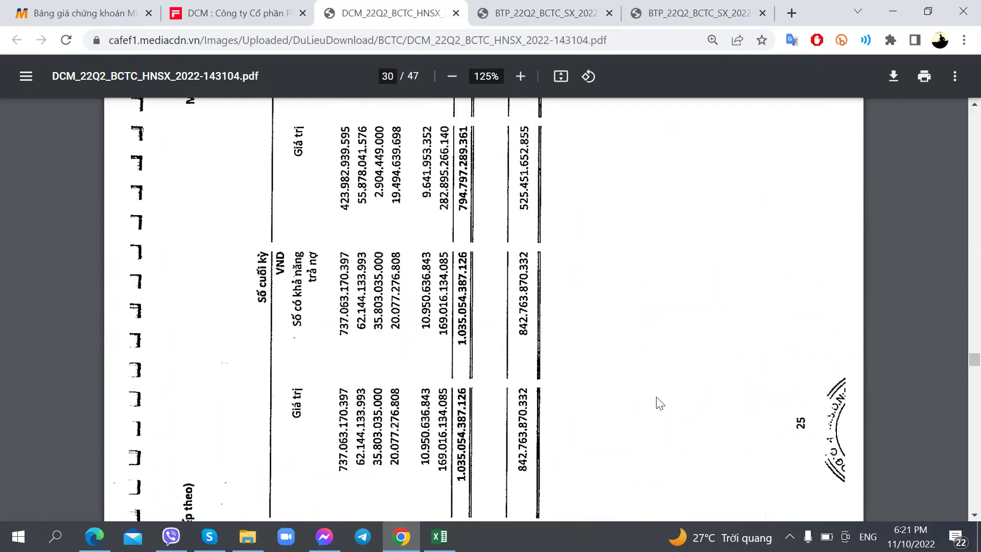
{"action": "scroll", "coordinate": [655, 397], "scroll_direction": "down", "scroll_amount": 5}
{"action": "scroll", "coordinate": [653, 386], "scroll_direction": "up", "scroll_amount": 20}
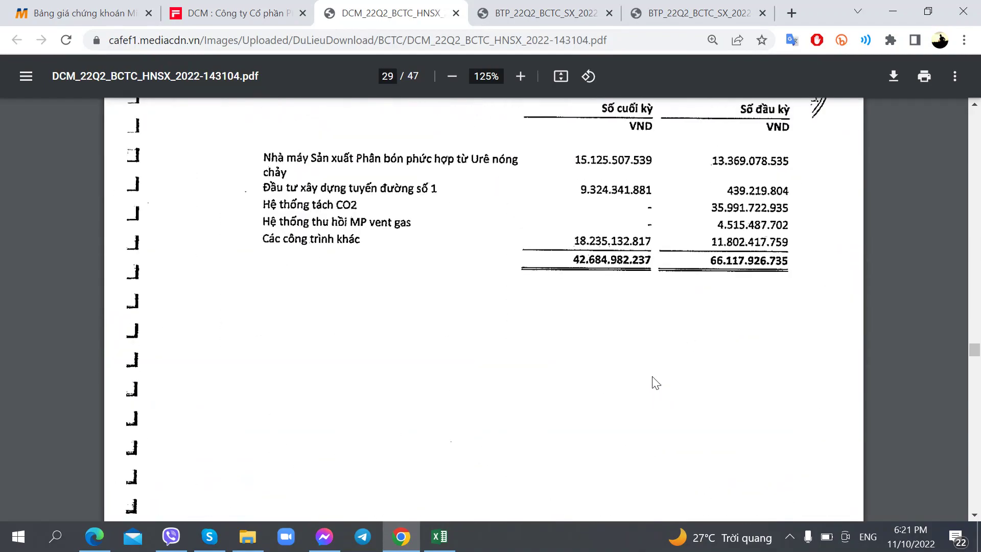
{"action": "scroll", "coordinate": [656, 373], "scroll_direction": "up", "scroll_amount": 20}
{"action": "scroll", "coordinate": [656, 373], "scroll_direction": "down", "scroll_amount": 12}
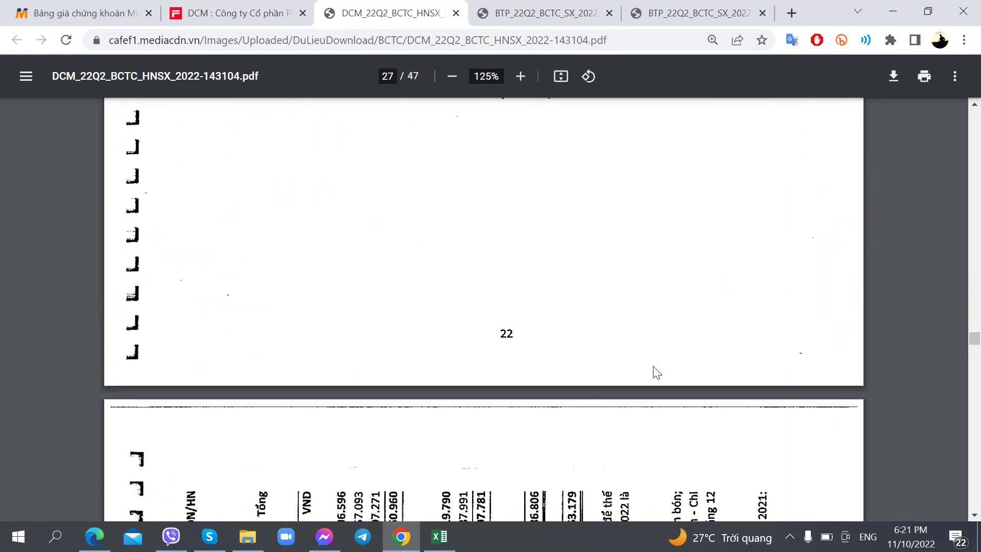
{"action": "scroll", "coordinate": [657, 373], "scroll_direction": "up", "scroll_amount": 10}
Rotate the report clockwise and examine original cost, depreciation and remaining value by asset class in note 12
{"action": "right_click", "coordinate": [560, 217]}
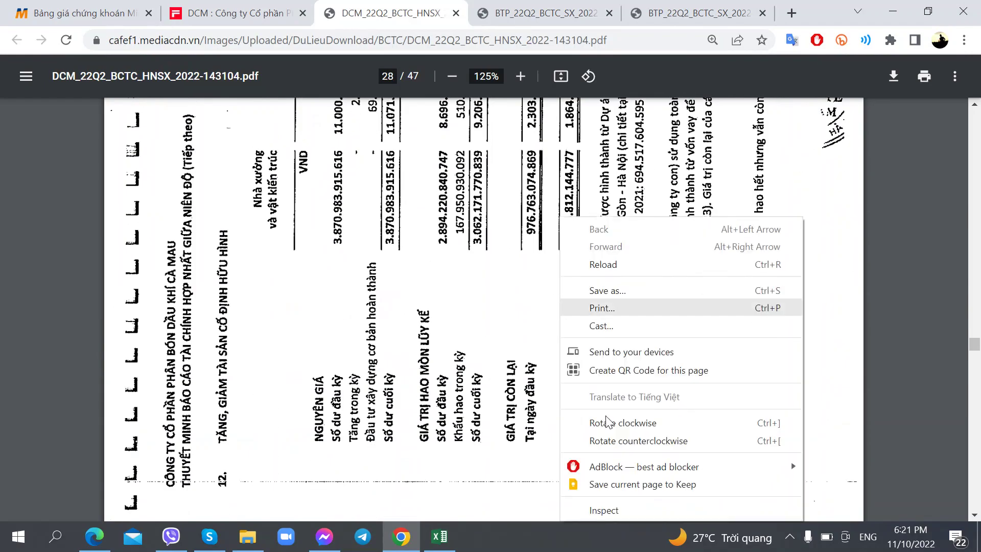
{"action": "left_click", "coordinate": [648, 424]}
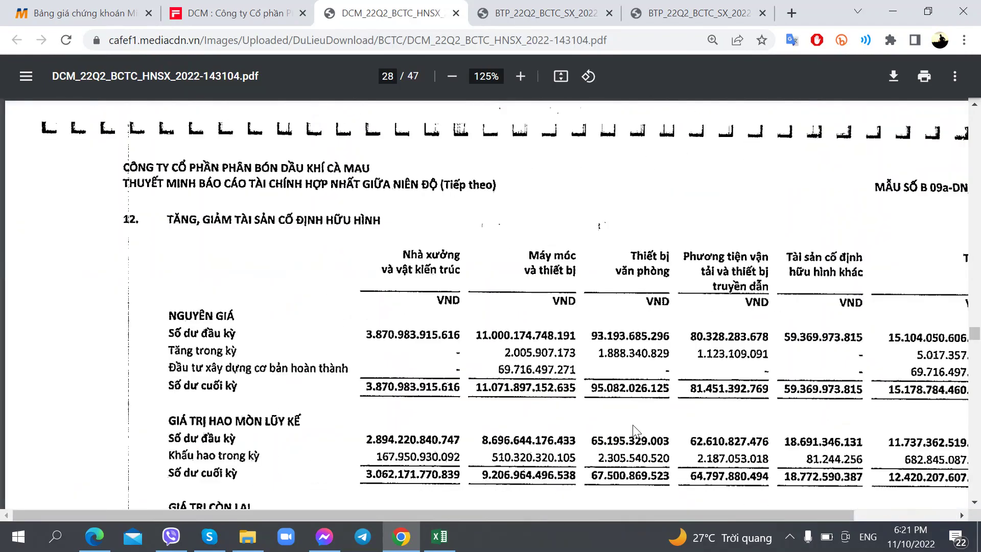
{"action": "scroll", "coordinate": [633, 432], "scroll_direction": "down", "scroll_amount": 2}
{"action": "left_click_drag", "start_coordinate": [637, 515], "coordinate": [710, 503]}
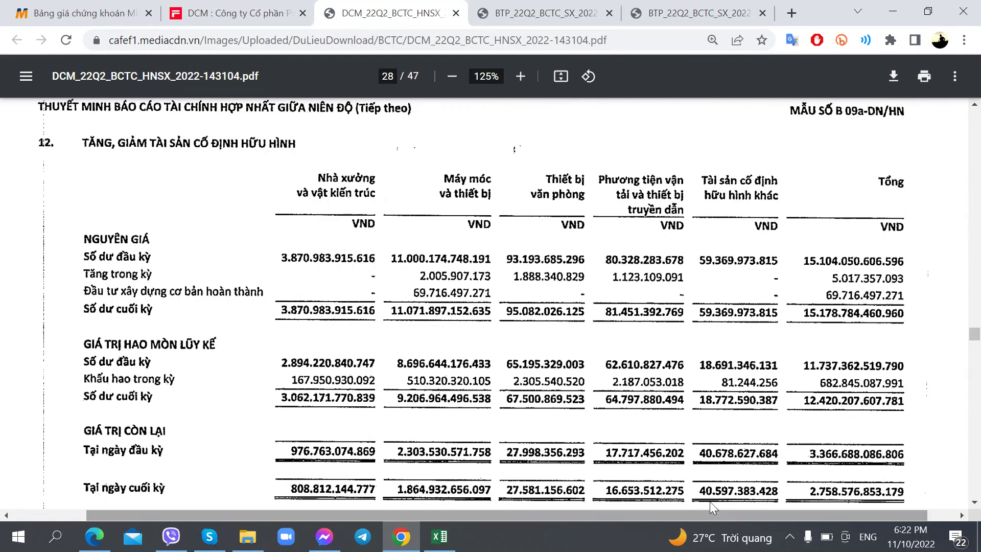
{"action": "scroll", "coordinate": [632, 433], "scroll_direction": "down", "scroll_amount": 2}
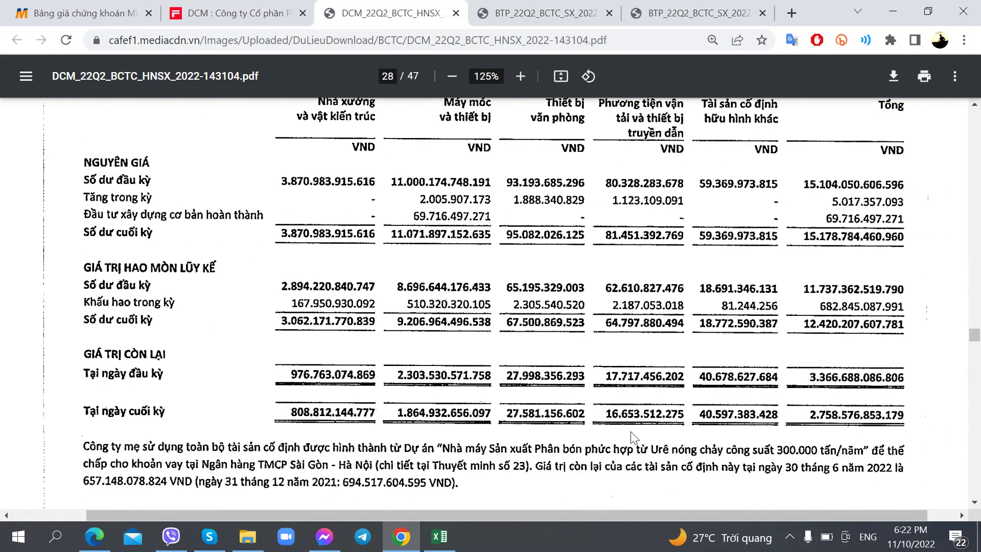
{"action": "key", "text": "ctrl+minus"}
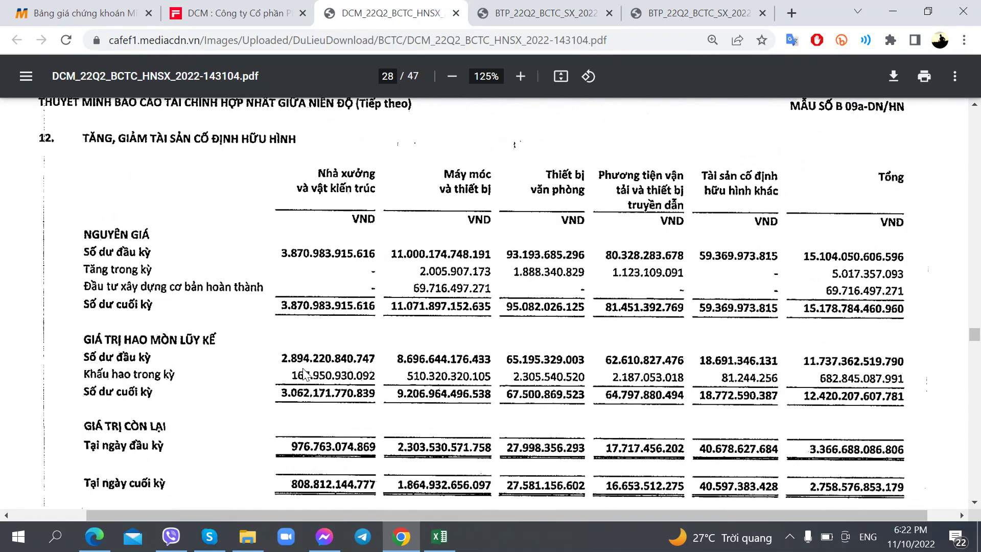
{"action": "key", "text": "ctrl+plus"}
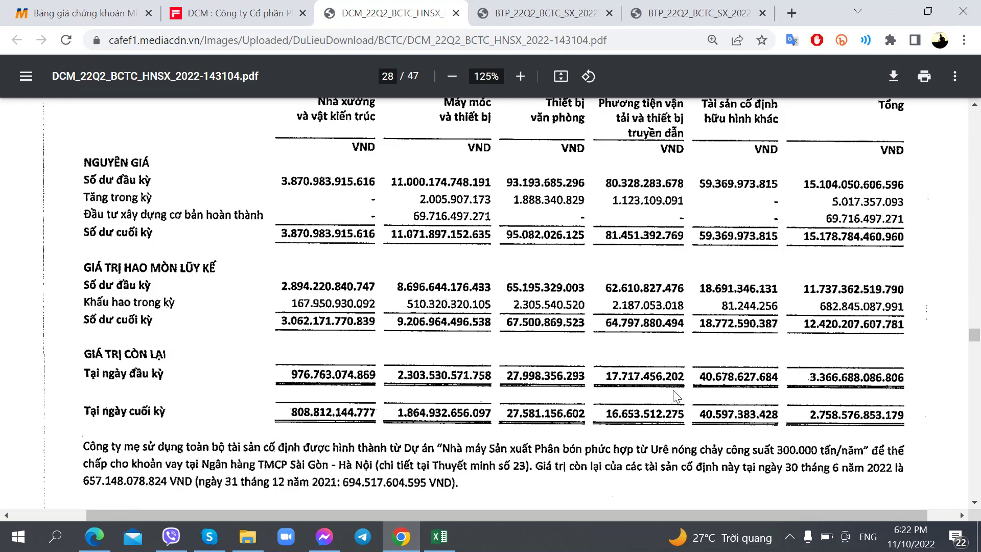
{"action": "scroll", "coordinate": [422, 425], "scroll_direction": "up", "scroll_amount": 1}
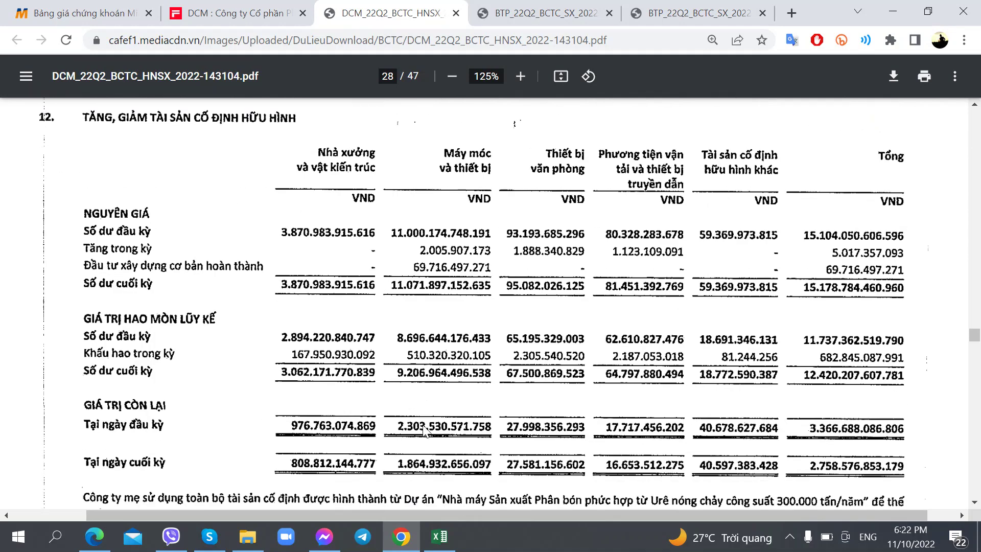
{"action": "scroll", "coordinate": [423, 426], "scroll_direction": "down", "scroll_amount": 3}
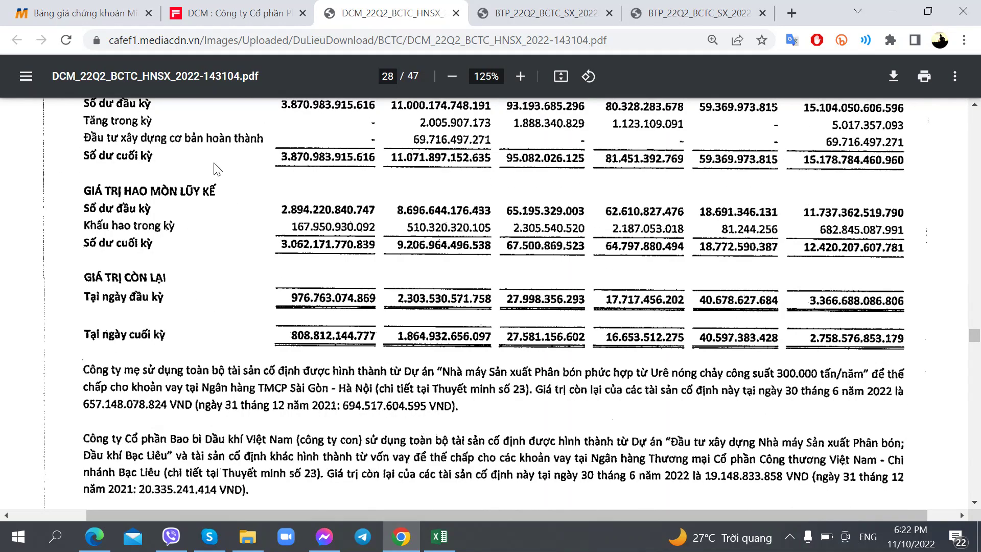
{"action": "scroll", "coordinate": [281, 348], "scroll_direction": "down", "scroll_amount": 10}
{"action": "scroll", "coordinate": [280, 347], "scroll_direction": "up", "scroll_amount": 5}
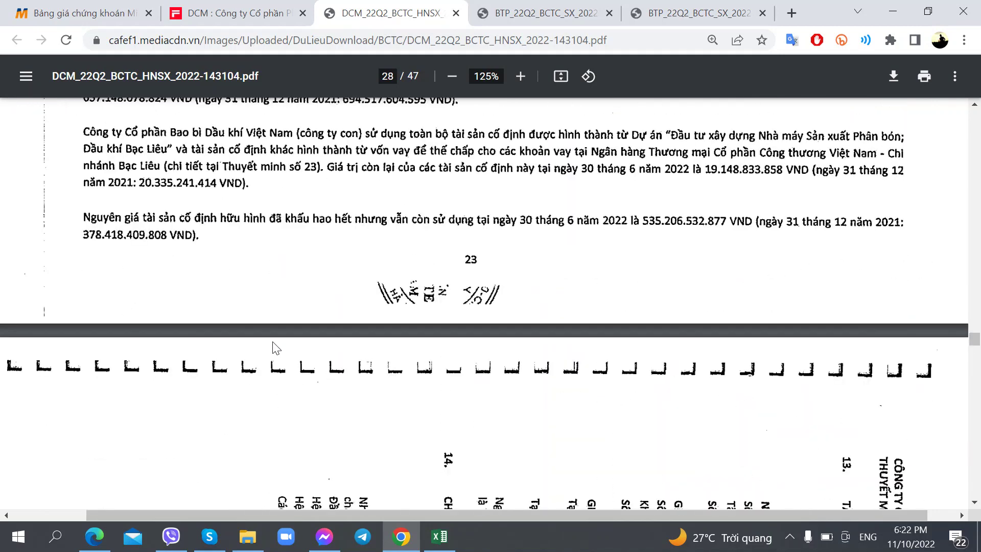
Return to the Excel sheet and add the note "Máy móc thiết bị - Khoảng 1,8 năm đổ lại" in I132
{"action": "left_click", "coordinate": [437, 536]}
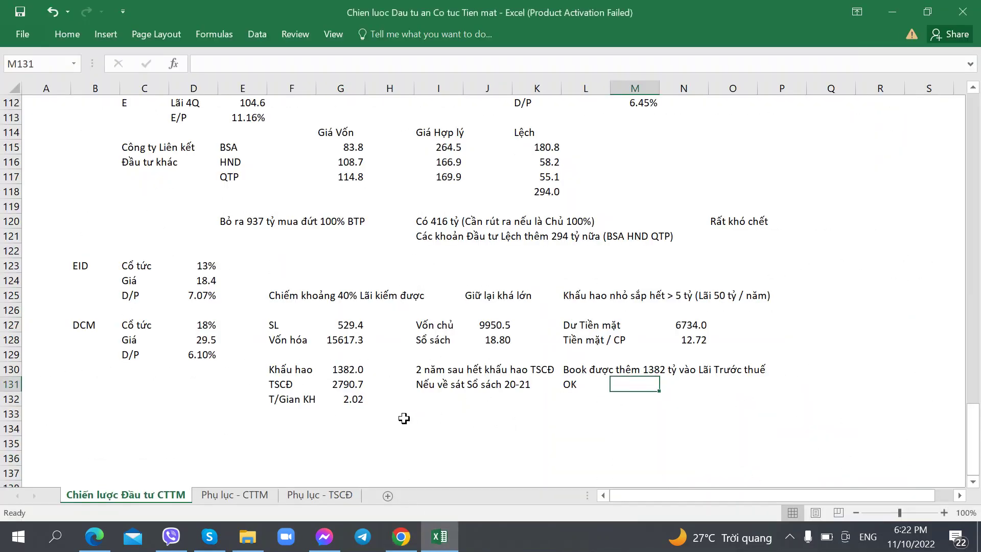
{"action": "left_click", "coordinate": [437, 398]}
{"action": "key", "text": "alt+Tab"}
{"action": "scroll", "coordinate": [517, 393], "scroll_direction": "up", "scroll_amount": 5}
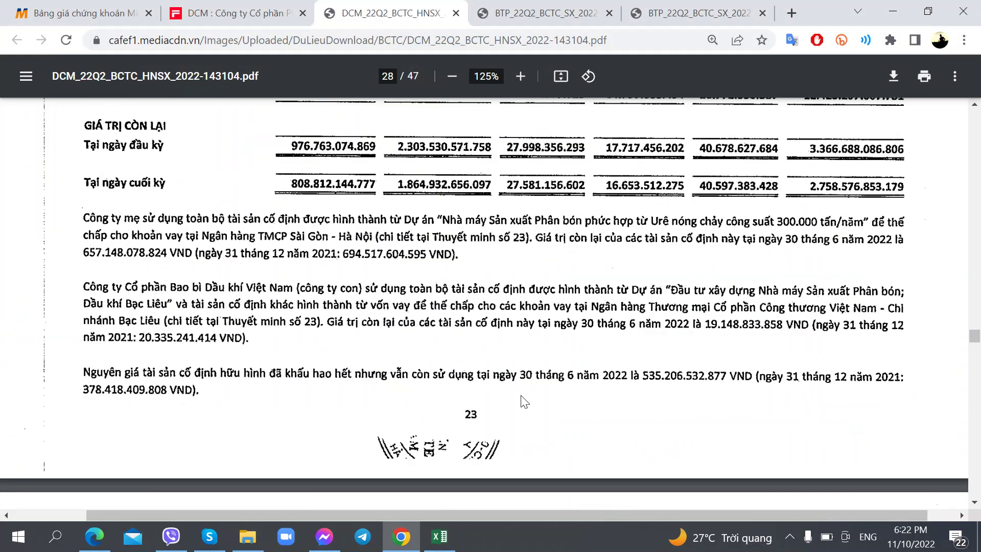
{"action": "key", "text": "alt+Tab"}
{"action": "type", "text": "Ma"}
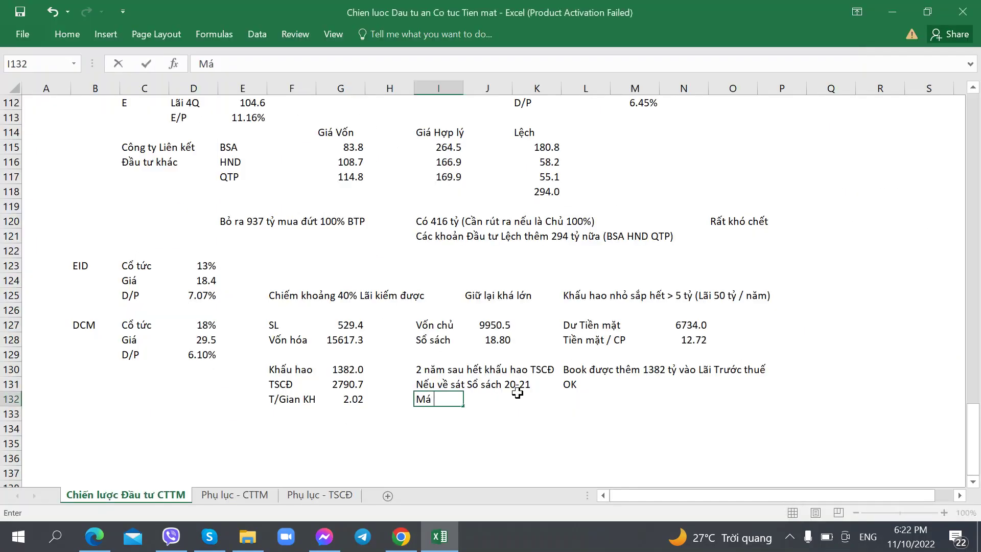
{"action": "type", "text": "y móc thiết bị"}
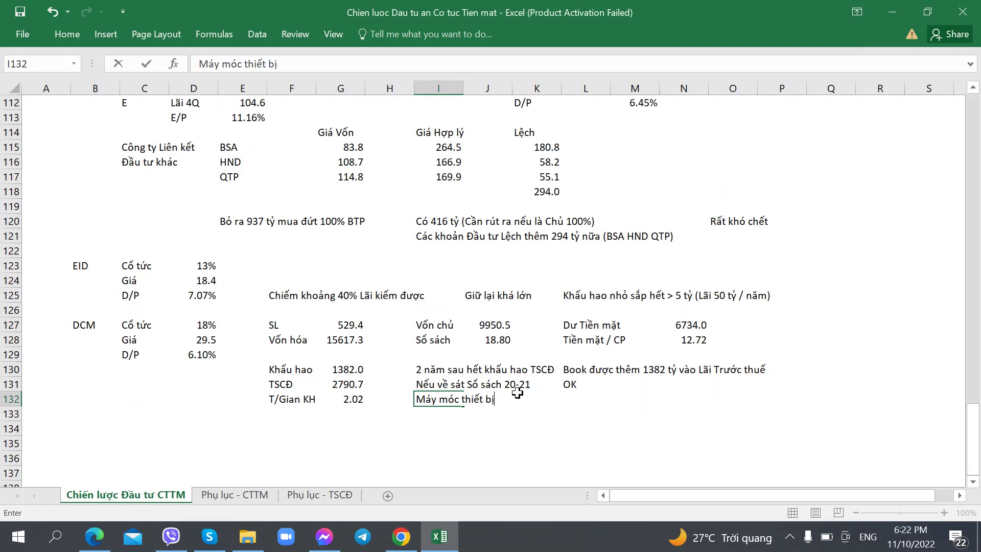
{"action": "type", "text": " - Khoảng 1,8"}
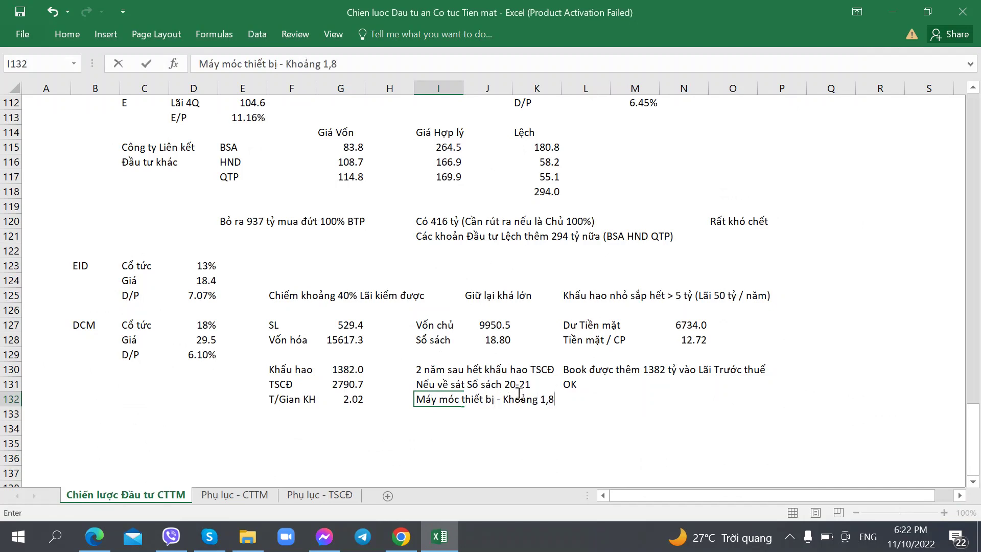
{"action": "type", "text": " naăm do lại"}
{"action": "key", "text": "Return"}
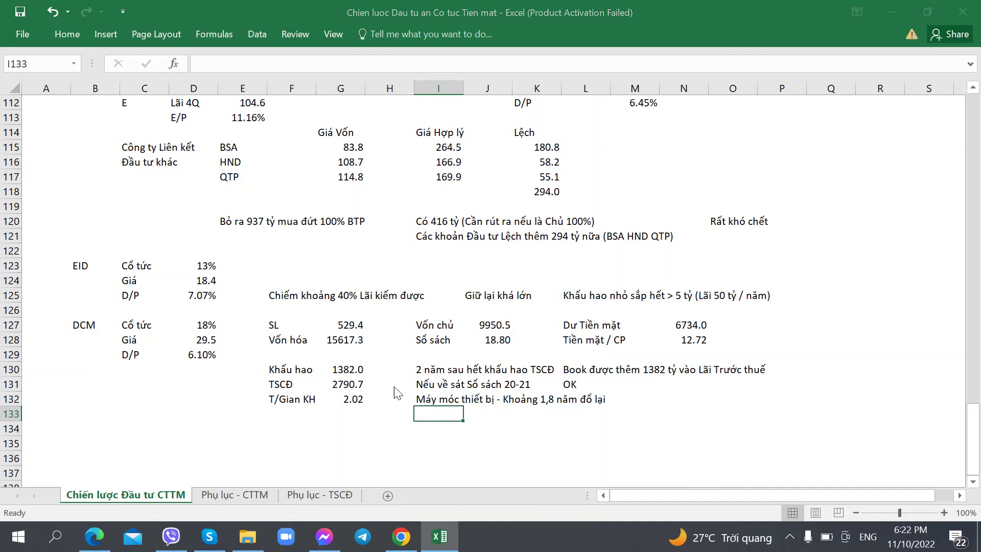
Switch to DCM's CafeF page in Chrome and examine its one-year price chart and recent trading history
{"action": "key", "text": "alt+Tab"}
{"action": "left_click", "coordinate": [255, 16]}
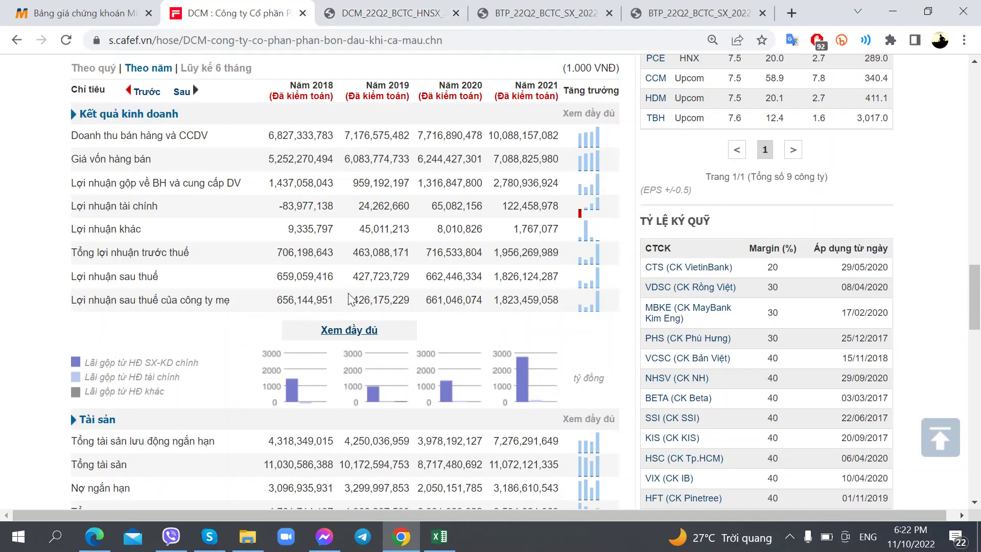
{"action": "scroll", "coordinate": [349, 299], "scroll_direction": "up", "scroll_amount": 15}
{"action": "scroll", "coordinate": [335, 284], "scroll_direction": "down", "scroll_amount": 4}
{"action": "scroll", "coordinate": [337, 289], "scroll_direction": "up", "scroll_amount": 5}
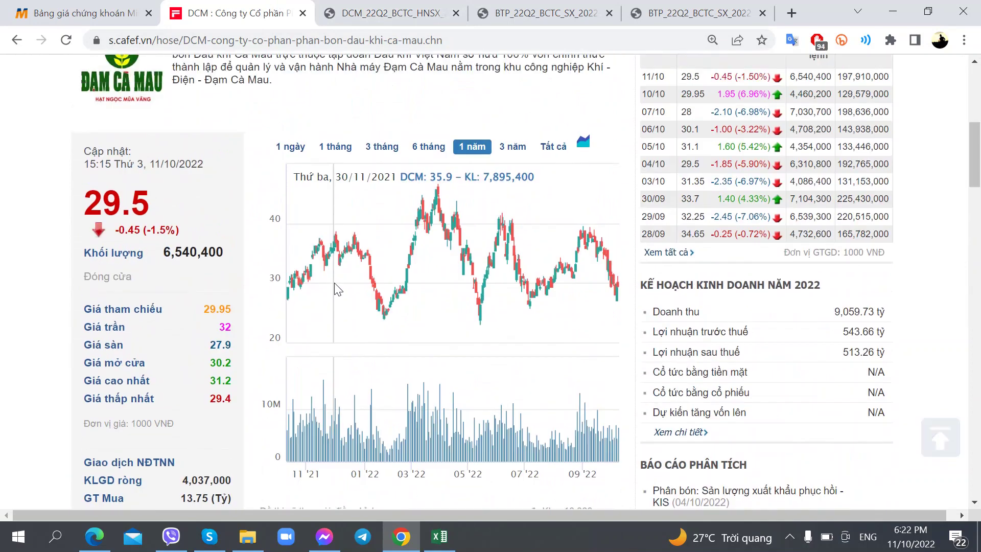
{"action": "scroll", "coordinate": [335, 289], "scroll_direction": "up", "scroll_amount": 4}
{"action": "scroll", "coordinate": [562, 245], "scroll_direction": "down", "scroll_amount": 2}
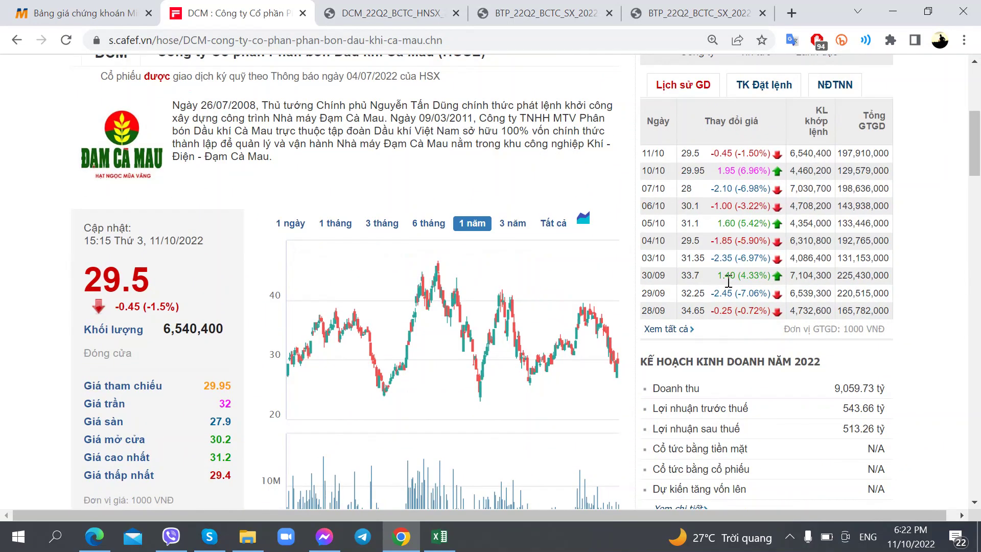
Open DCM's full trading history on CafeF, examine the September and October 2022 prices, and return to the Excel sheet
{"action": "left_click", "coordinate": [657, 331]}
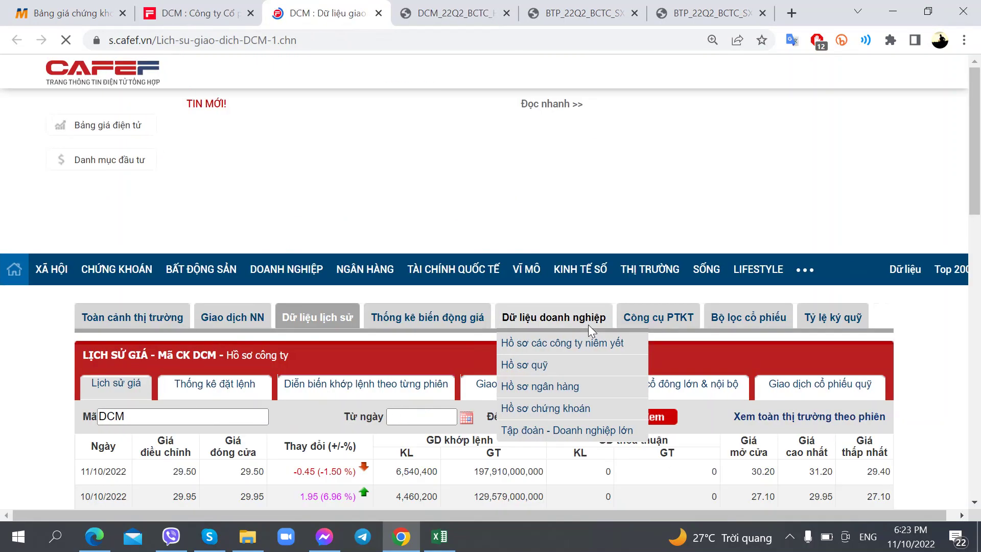
{"action": "scroll", "coordinate": [588, 329], "scroll_direction": "down", "scroll_amount": 10}
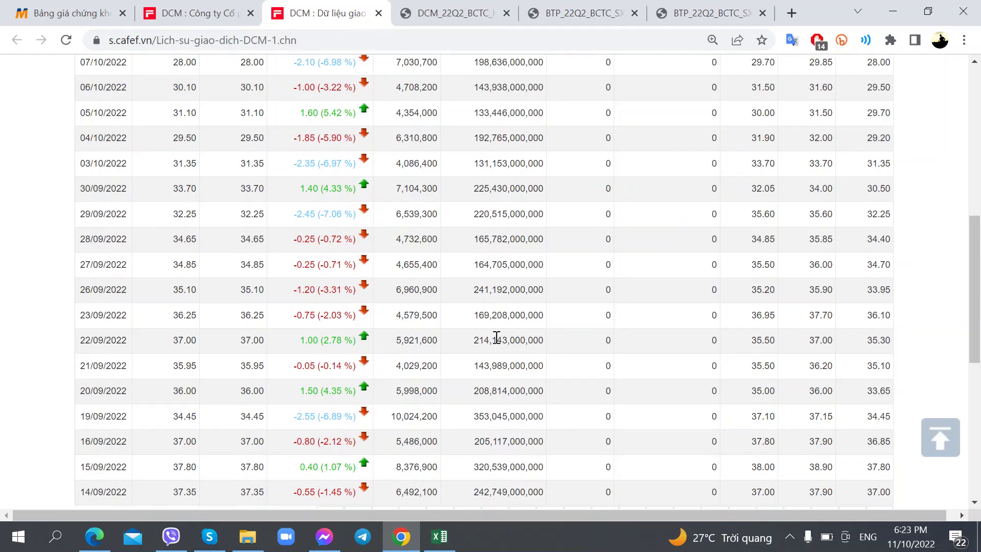
{"action": "key", "text": "alt+Tab"}
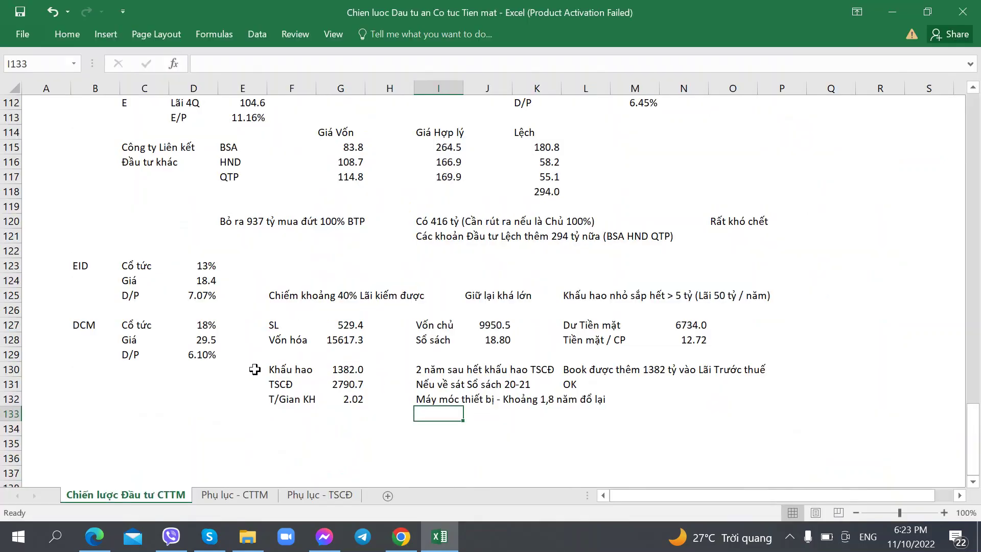
Check the formula for DCM's cash balance and add the note "2/3 Vốn chủ là Tiền mặt" in C133
{"action": "scroll", "coordinate": [248, 367], "scroll_direction": "down", "scroll_amount": 1}
{"action": "scroll", "coordinate": [248, 368], "scroll_direction": "up", "scroll_amount": 1}
{"action": "left_click", "coordinate": [675, 325]}
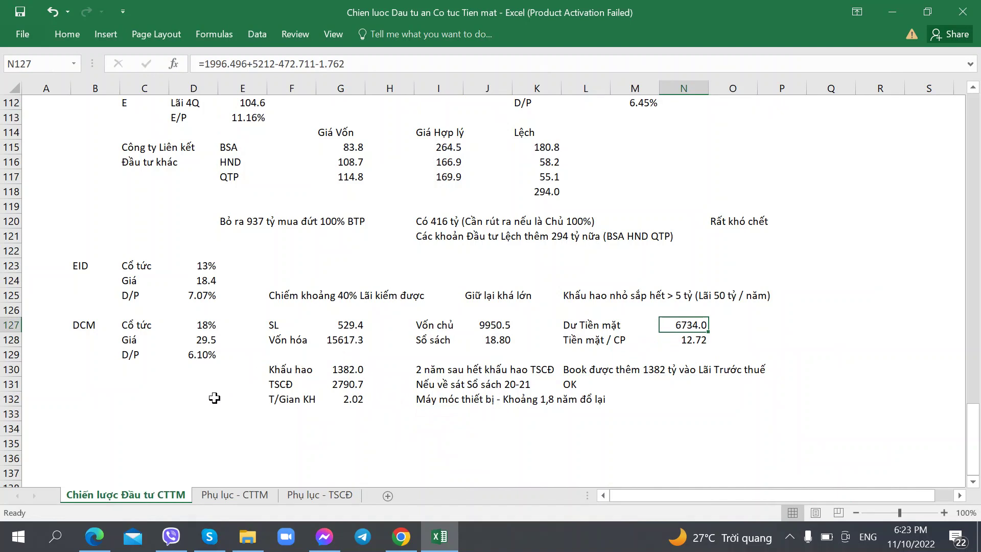
{"action": "left_click", "coordinate": [190, 411]}
{"action": "left_click", "coordinate": [126, 425]}
{"action": "left_click", "coordinate": [139, 415]}
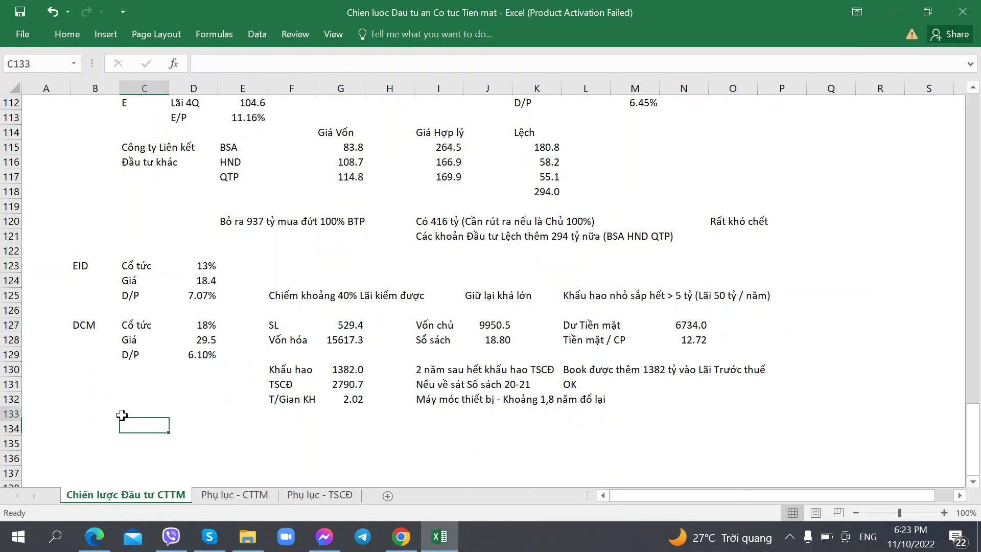
{"action": "type", "text": "2/3 "}
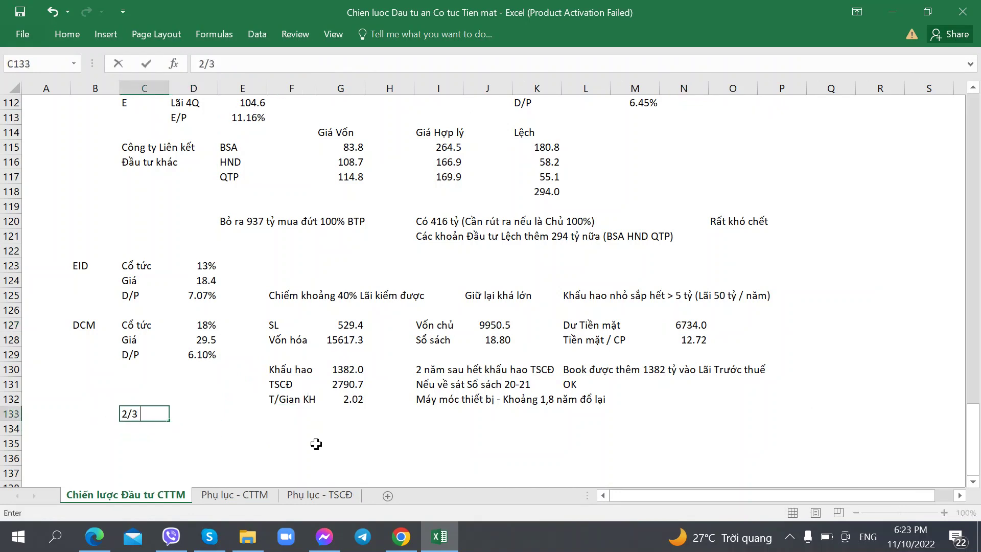
{"action": "type", "text": "Vốn chủ là Tiền mặt"}
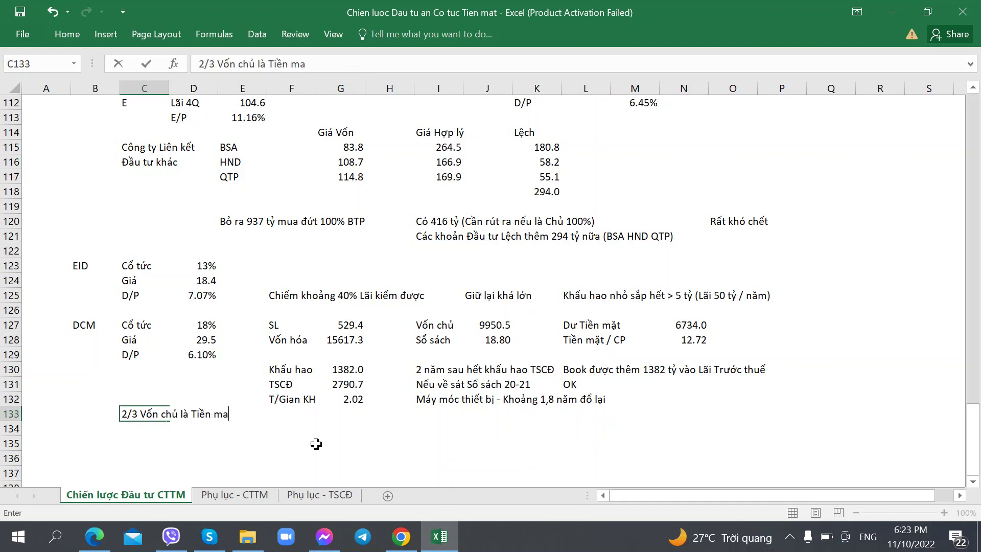
{"action": "key", "text": "Return"}
{"action": "key", "text": "Right"}
{"action": "key", "text": "Right"}
{"action": "key", "text": "Right"}
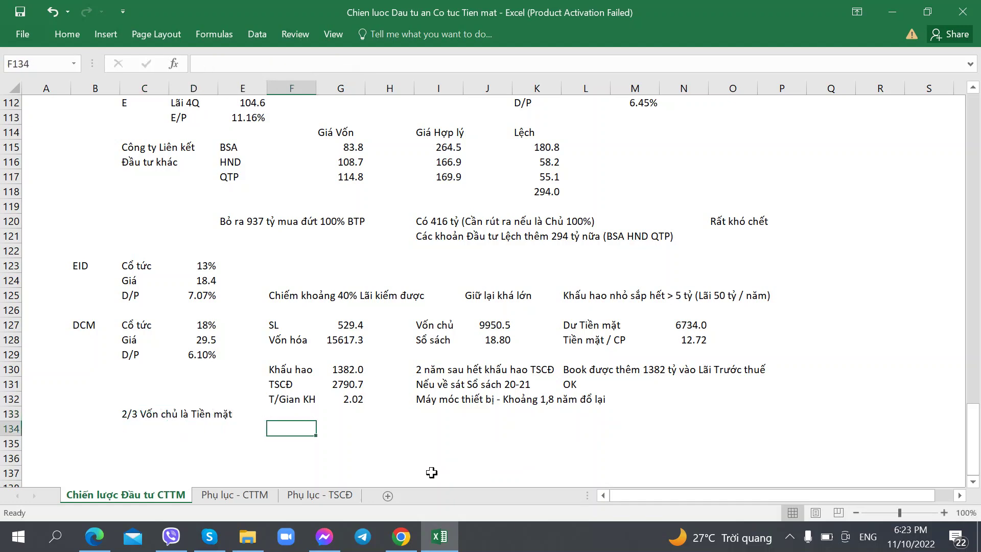
{"action": "left_click", "coordinate": [286, 401]}
{"action": "left_click", "coordinate": [286, 413]}
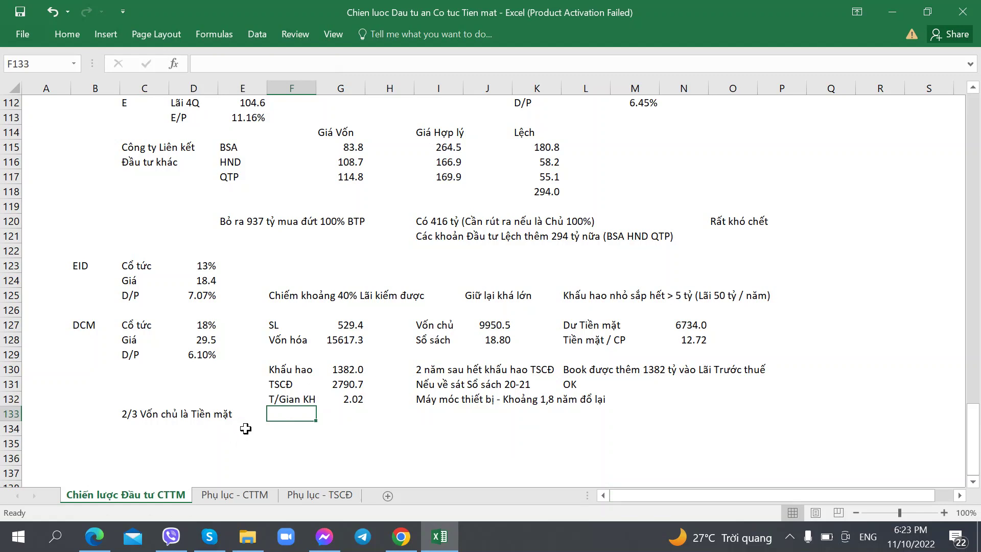
Switch to Chrome and look through the open DCM pages, including the fixed assets note in the Q2 2022 report
{"action": "left_click", "coordinate": [95, 443]}
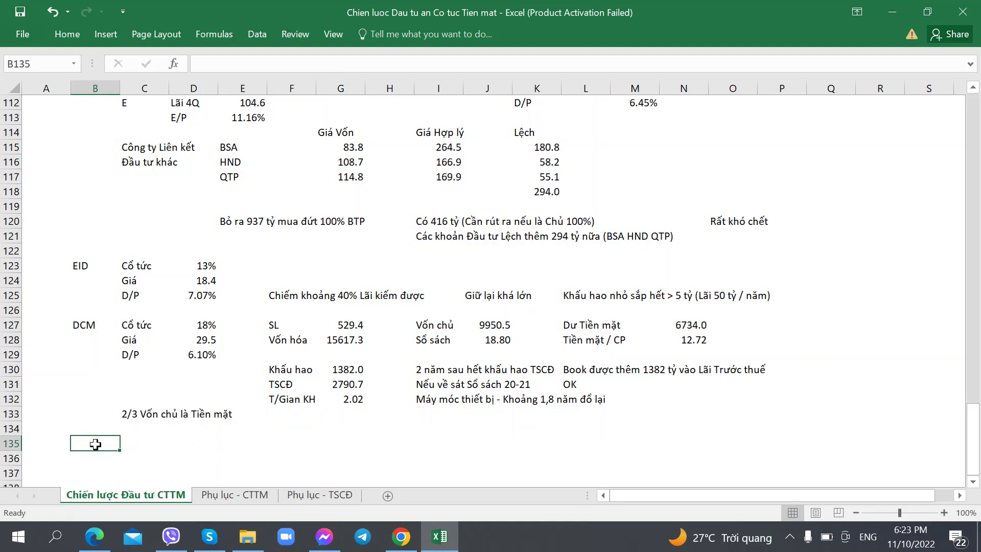
{"action": "key", "text": "alt+Tab"}
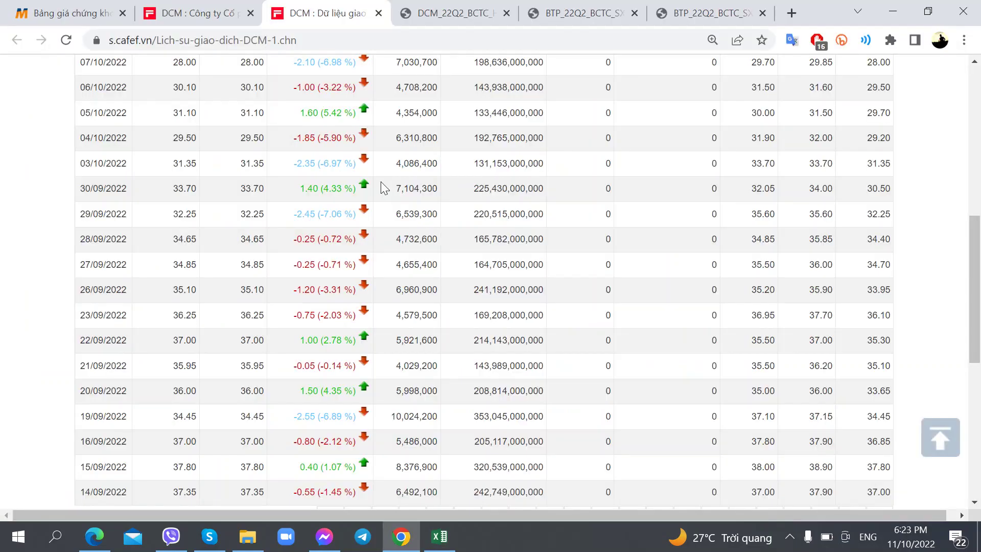
{"action": "left_click", "coordinate": [255, 6]}
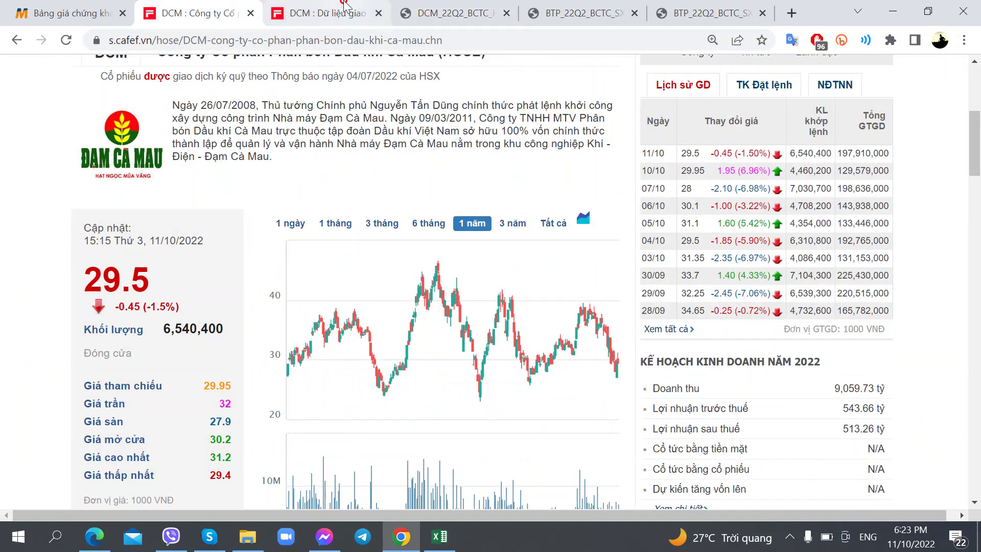
{"action": "left_click", "coordinate": [286, 10]}
{"action": "left_click", "coordinate": [428, 8]}
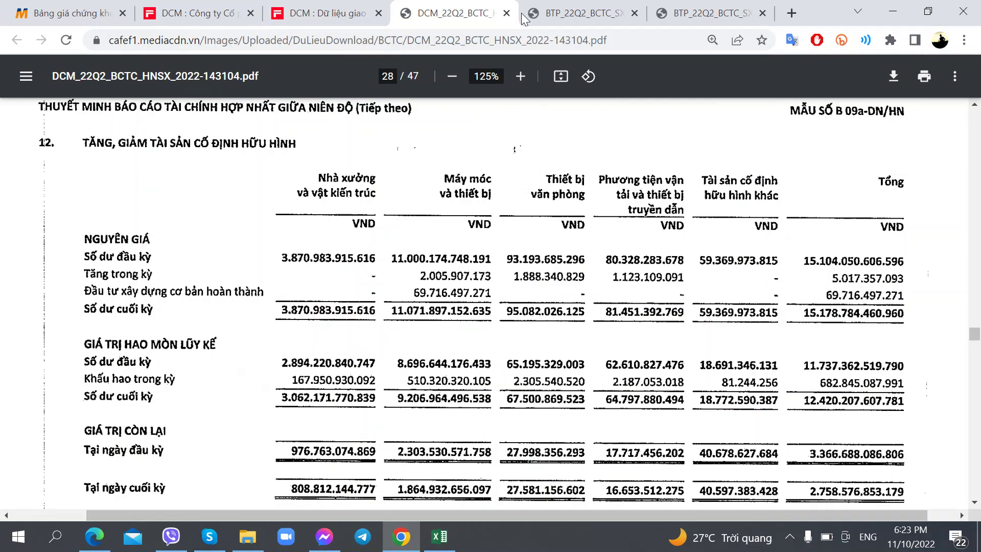
Switch back to Excel and look through the ticker list on the Phụ lục - CTTM sheet for another candidate
{"action": "left_click", "coordinate": [443, 536]}
{"action": "left_click", "coordinate": [253, 496]}
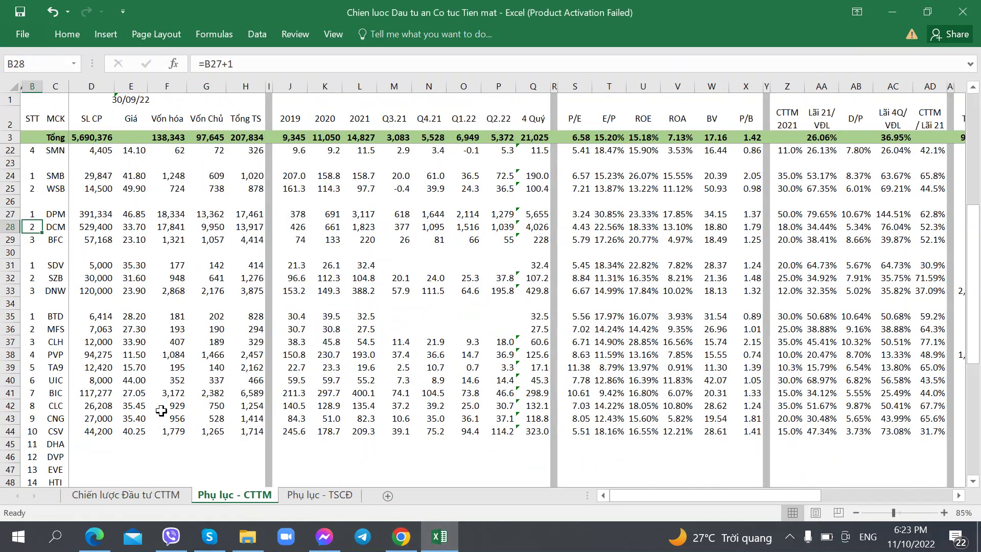
{"action": "scroll", "coordinate": [153, 405], "scroll_direction": "down", "scroll_amount": 5}
{"action": "scroll", "coordinate": [142, 403], "scroll_direction": "up", "scroll_amount": 3}
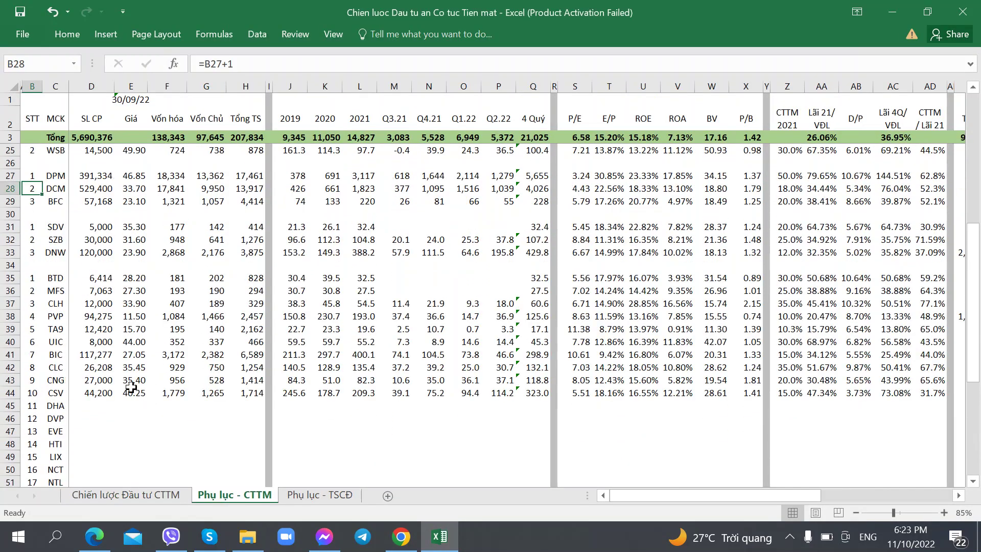
{"action": "left_click", "coordinate": [54, 331]}
{"action": "left_click", "coordinate": [55, 367]}
{"action": "left_click", "coordinate": [56, 315]}
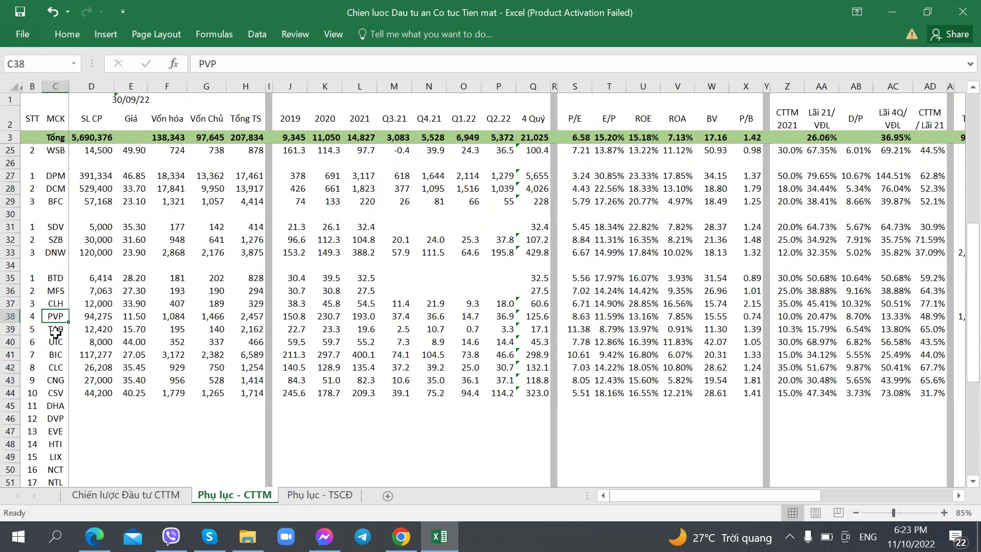
Examine TA9's figures across row 39, from share count and profits through dividend ratios and depreciation to net cash
{"action": "left_click", "coordinate": [56, 329]}
{"action": "key", "text": "Right"}
{"action": "key", "text": "Right"}
{"action": "key", "text": "Right"}
{"action": "key", "text": "Right"}
{"action": "key", "text": "Right"}
{"action": "key", "text": "Right"}
{"action": "key", "text": "Right"}
{"action": "key", "text": "Right"}
{"action": "key", "text": "Right"}
{"action": "key", "text": "Right"}
{"action": "key", "text": "Right"}
{"action": "key", "text": "Right"}
{"action": "key", "text": "Right"}
{"action": "key", "text": "Right"}
{"action": "key", "text": "Right"}
{"action": "key", "text": "Right"}
{"action": "key", "text": "Right"}
{"action": "key", "text": "Right"}
{"action": "key", "text": "Right"}
{"action": "key", "text": "Right"}
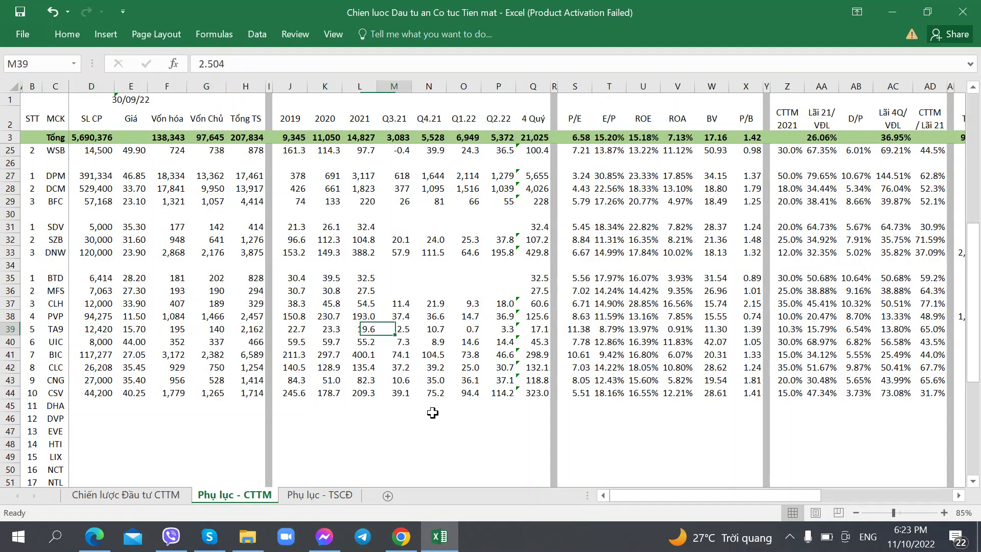
{"action": "key", "text": "Right"}
{"action": "key", "text": "Left"}
{"action": "key", "text": "Left"}
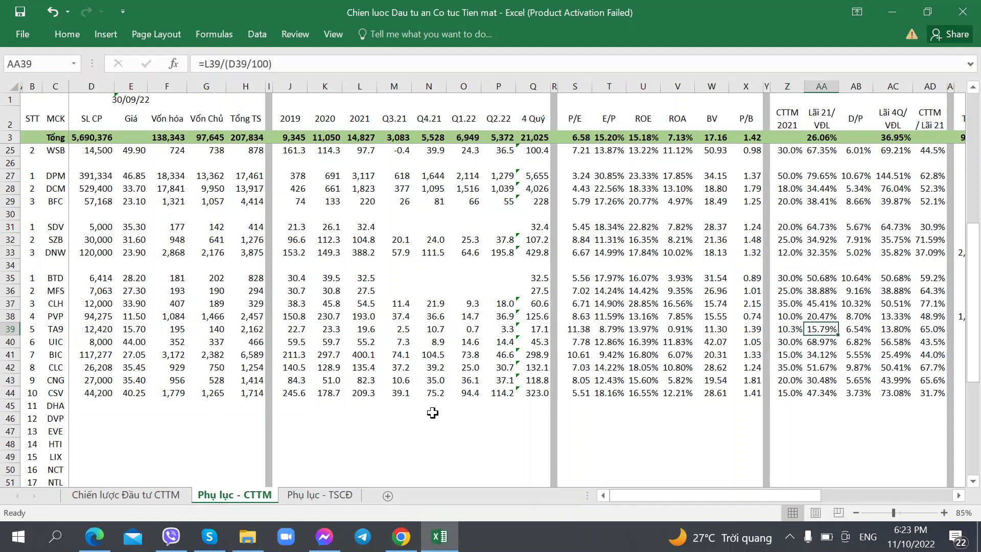
{"action": "key", "text": "Right"}
{"action": "key", "text": "Right"}
{"action": "key", "text": "Right"}
{"action": "key", "text": "Right"}
{"action": "key", "text": "Right"}
{"action": "key", "text": "Right"}
{"action": "key", "text": "Right"}
{"action": "key", "text": "Right"}
{"action": "key", "text": "Right"}
{"action": "key", "text": "Right"}
{"action": "key", "text": "Right"}
{"action": "key", "text": "Right"}
{"action": "key", "text": "Right"}
{"action": "key", "text": "Right"}
{"action": "key", "text": "Right"}
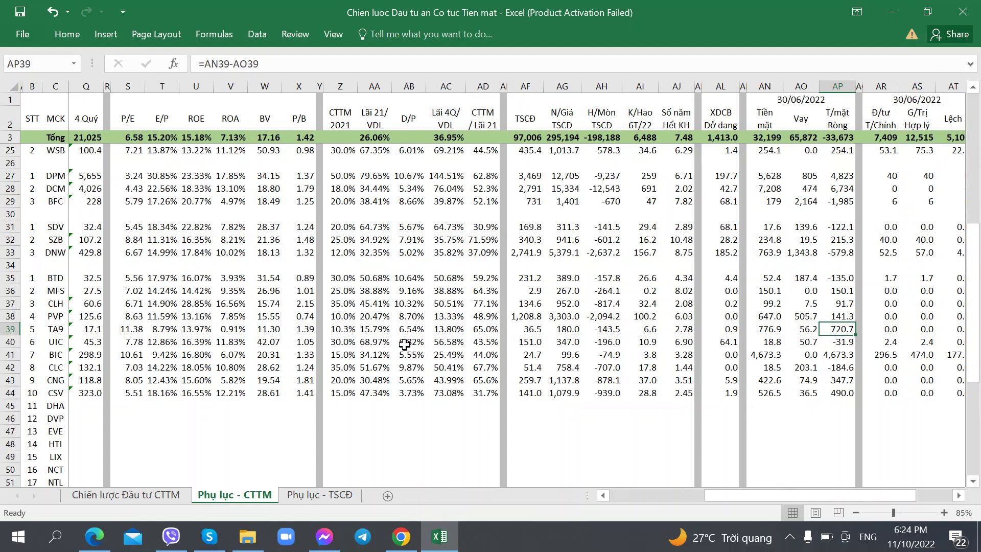
Compare the D/P dividend yields of BTD and CLH on the Phụ lục - CTTM sheet
{"action": "left_click", "coordinate": [412, 305]}
{"action": "left_click", "coordinate": [410, 281]}
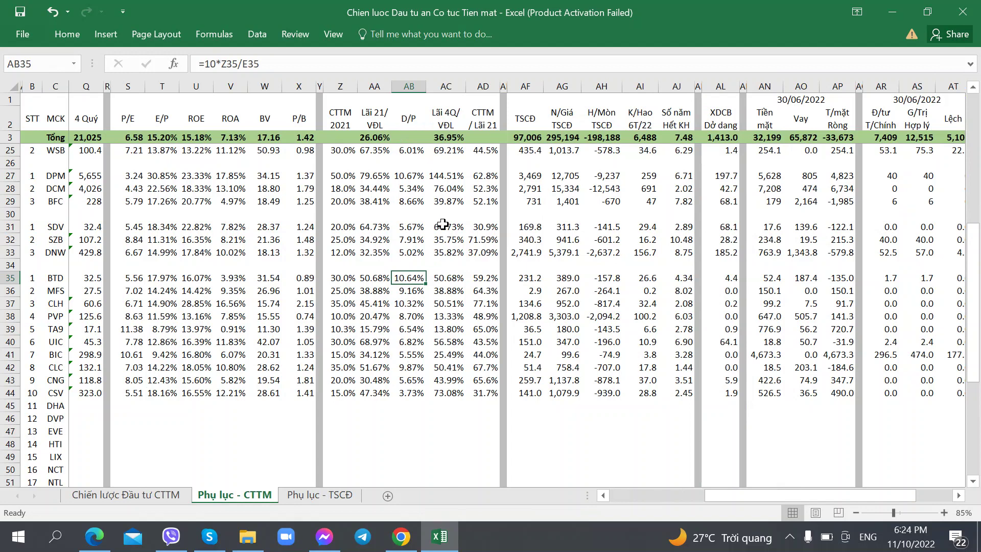
{"action": "left_click", "coordinate": [409, 304]}
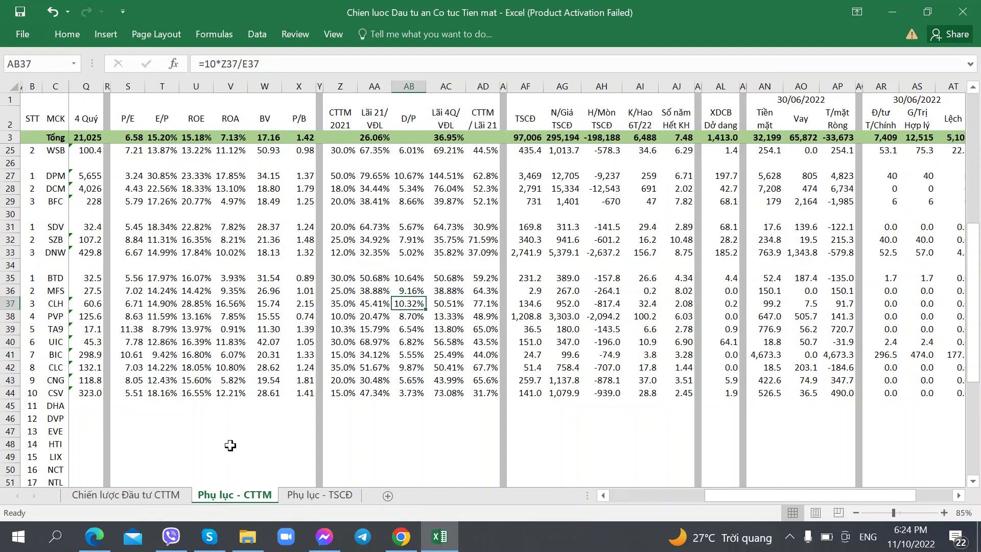
On the Chiến lược Đầu tư CTTM sheet, enter CLH in B135 and the note "Giống DCM - Vụ hết khấu hao TSCĐ" in C135
{"action": "left_click", "coordinate": [108, 494]}
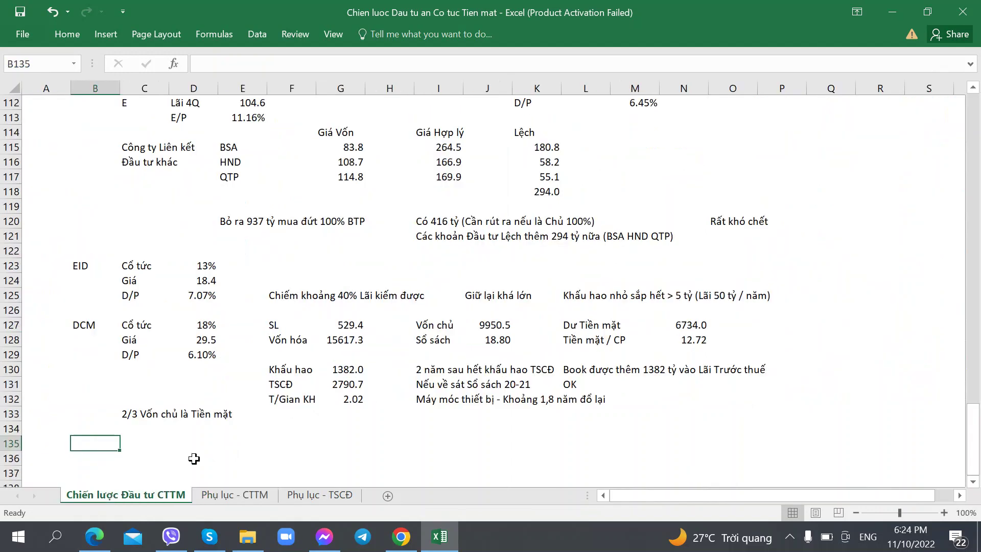
{"action": "type", "text": "CLH"}
{"action": "key", "text": "Tab"}
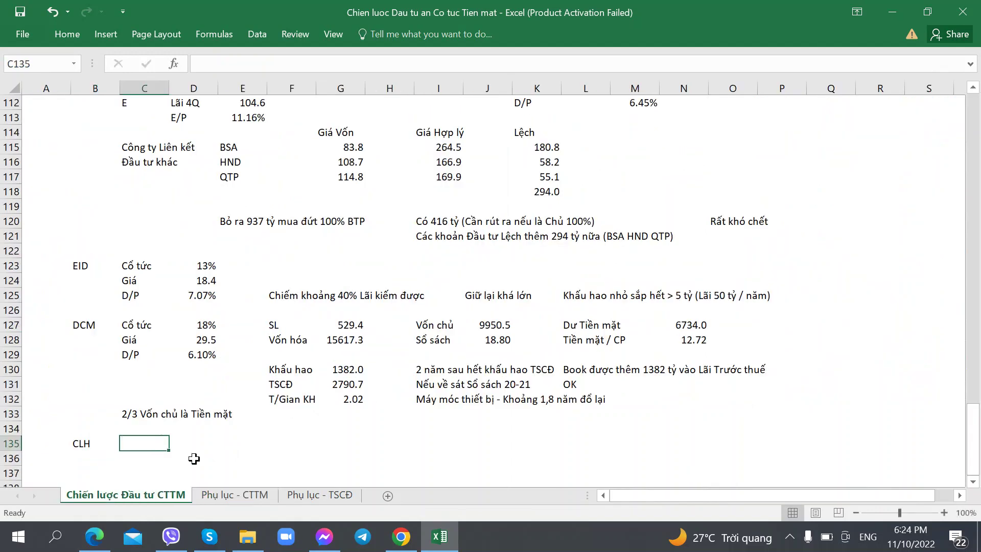
{"action": "type", "text": "Giống DCM"}
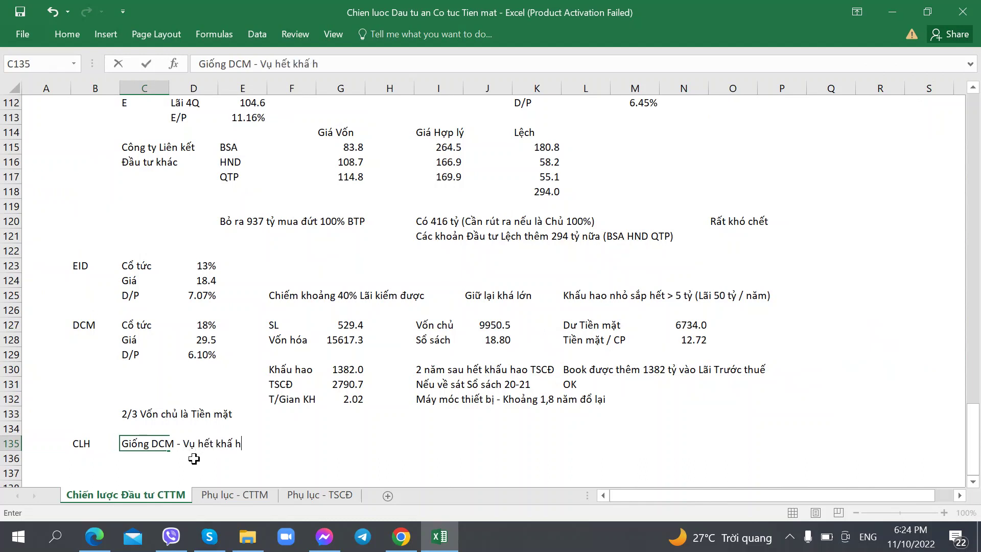
{"action": "type", "text": "- Vụ hết khấu hao TSCĐ"}
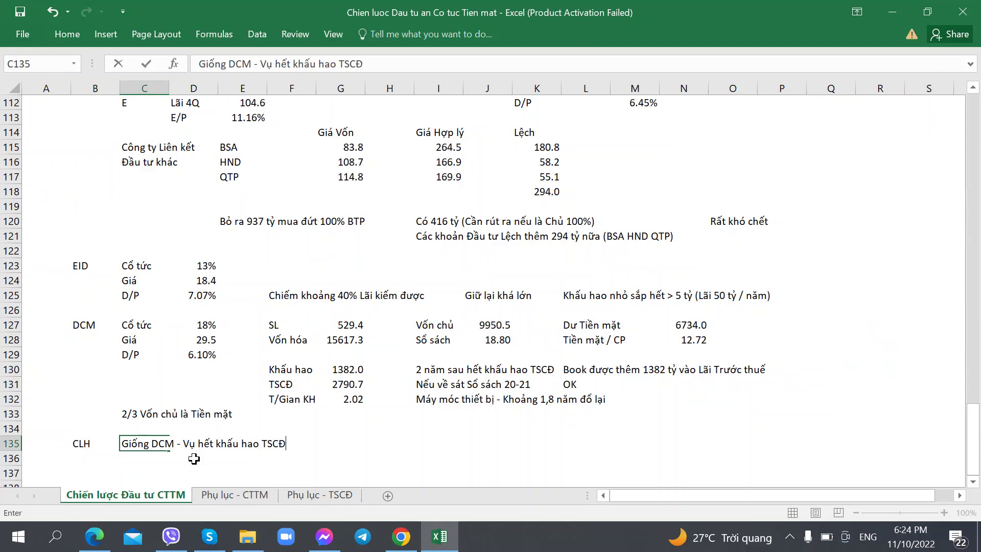
{"action": "key", "text": "Right"}
{"action": "key", "text": "Right"}
{"action": "key", "text": "Right"}
{"action": "key", "text": "Right"}
Look up CLH's remaining depreciation years on the Phụ lục - CTTM sheet and enter "2,08 năm" in G135 of the strategy sheet
{"action": "key", "text": "alt+Tab"}
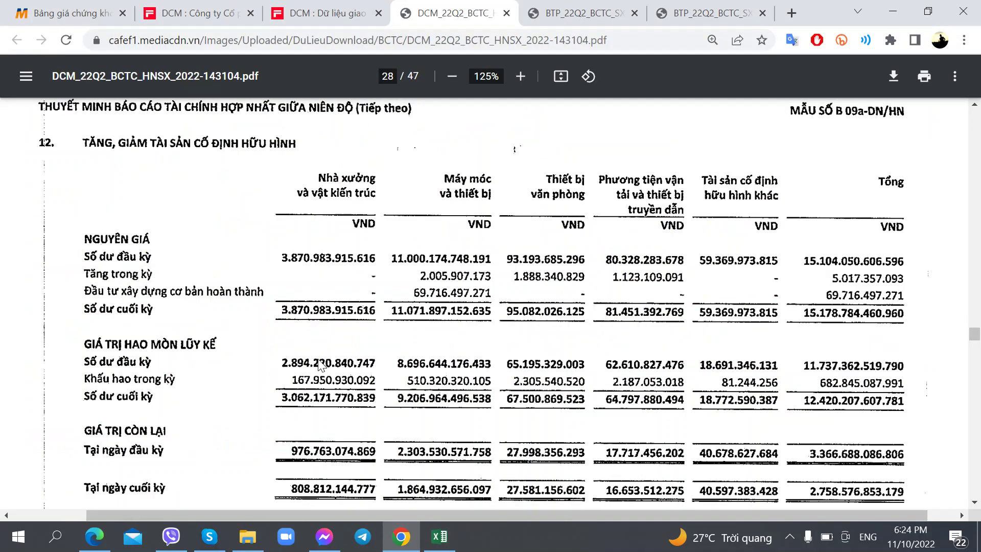
{"action": "key", "text": "alt+Tab"}
{"action": "left_click", "coordinate": [227, 495]}
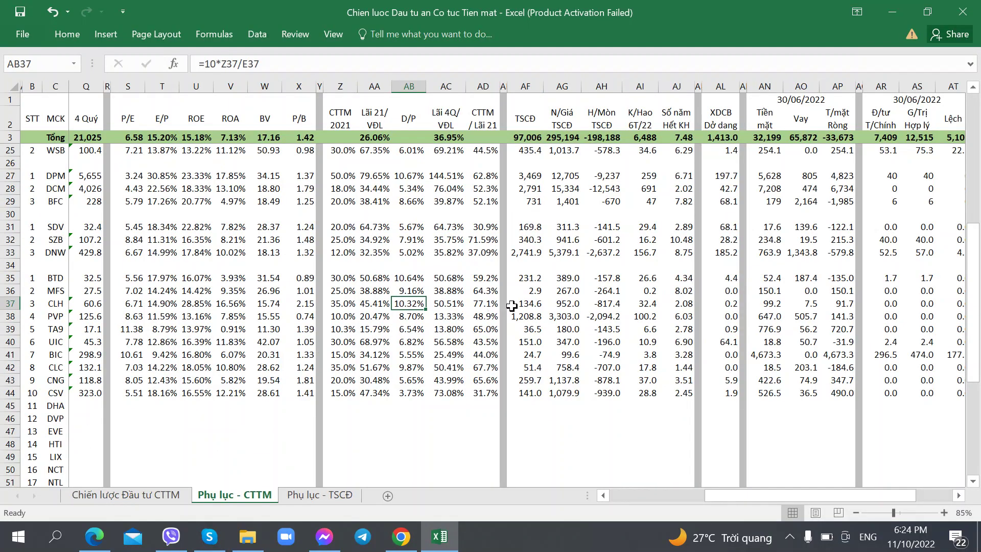
{"action": "left_click", "coordinate": [682, 303]}
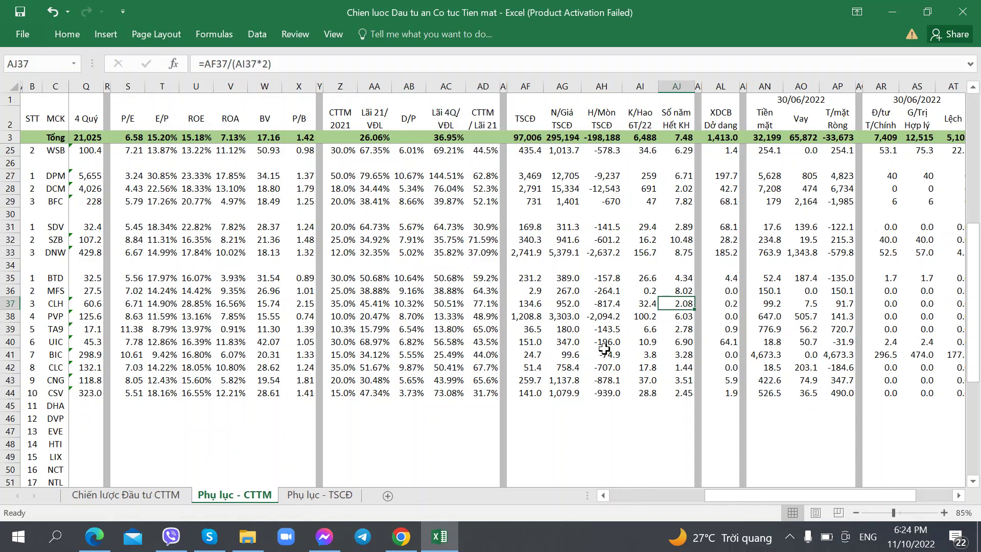
{"action": "left_click", "coordinate": [154, 496]}
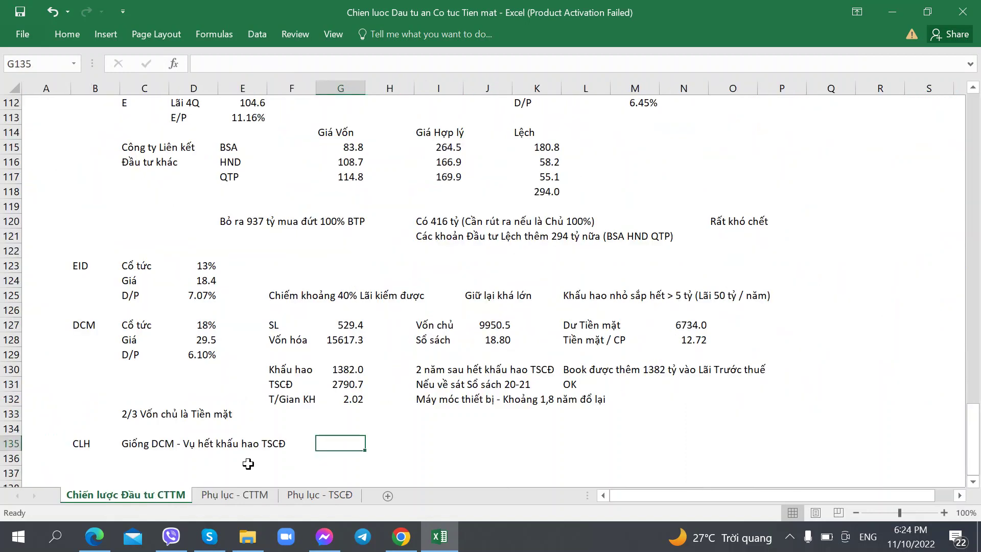
{"action": "type", "text": "2 năm"}
{"action": "key", "text": "BackSpace"}
{"action": "key", "text": "BackSpace"}
{"action": "key", "text": "BackSpace"}
{"action": "key", "text": "BackSpace"}
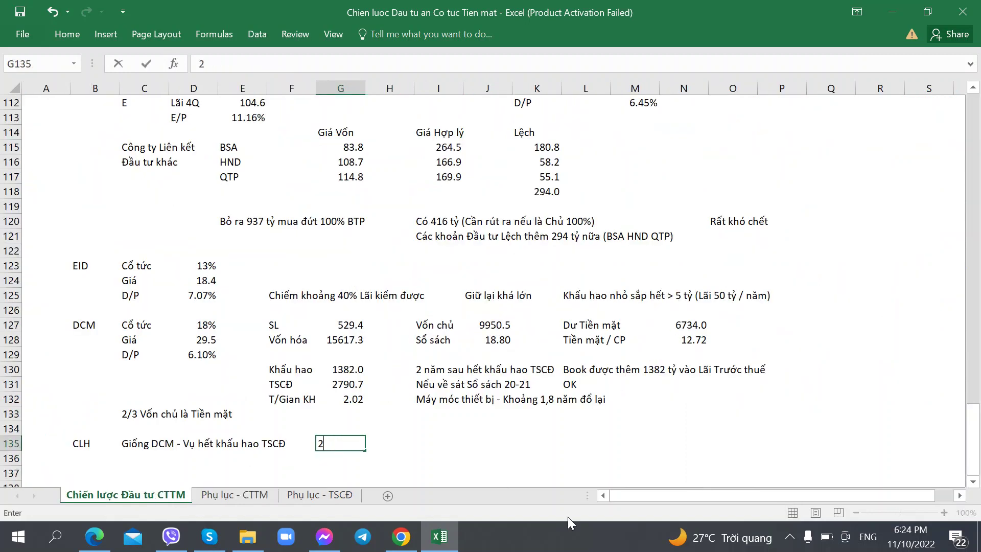
{"action": "type", "text": ",08 năm"}
{"action": "key", "text": "Tab"}
{"action": "key", "text": "Tab"}
Look up CLH's D/P on the Phụ lục - CTTM sheet and enter "D/P 10%" in I135 of the strategy sheet
{"action": "left_click", "coordinate": [234, 495]}
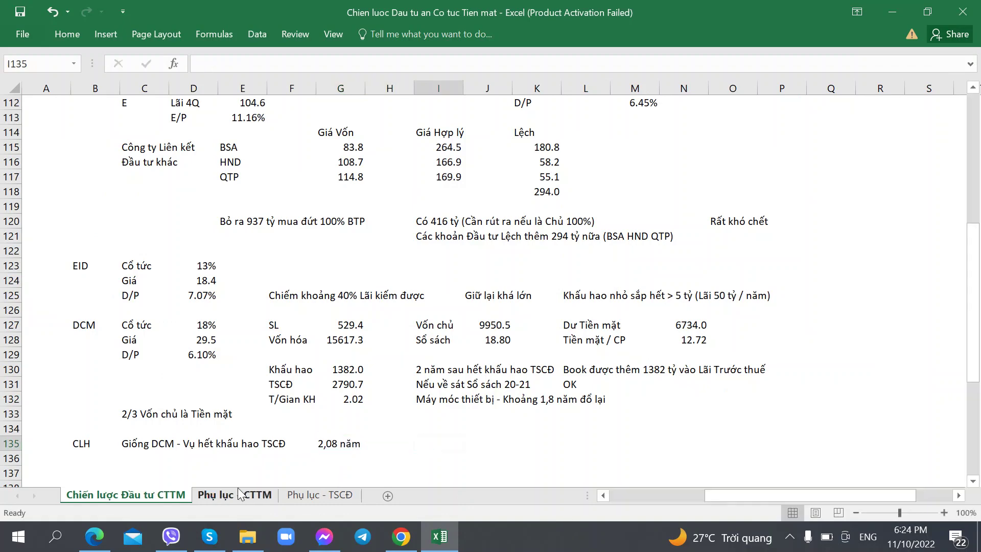
{"action": "left_click", "coordinate": [410, 303]}
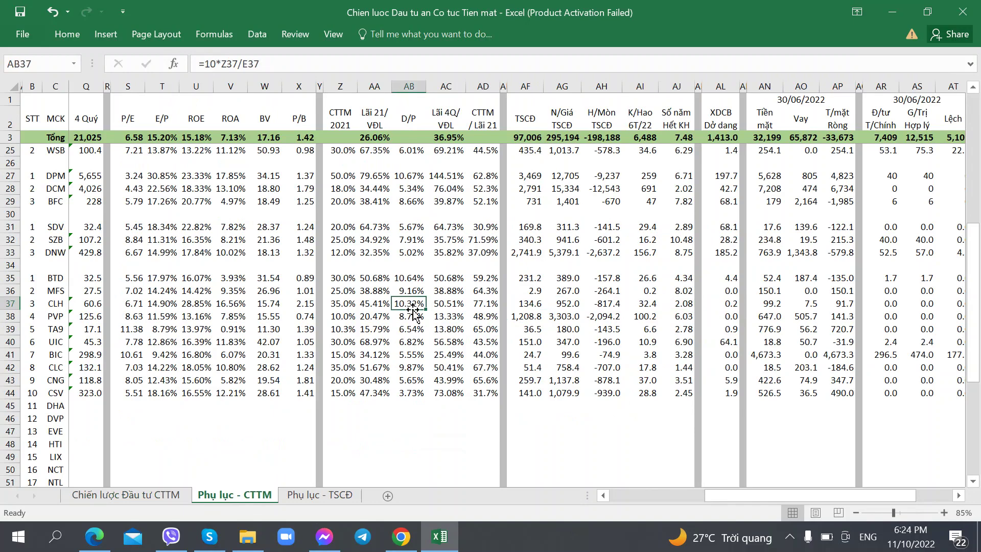
{"action": "key", "text": "alt+Tab"}
{"action": "key", "text": "alt+Tab"}
{"action": "left_click", "coordinate": [157, 496]}
{"action": "type", "text": "D/"}
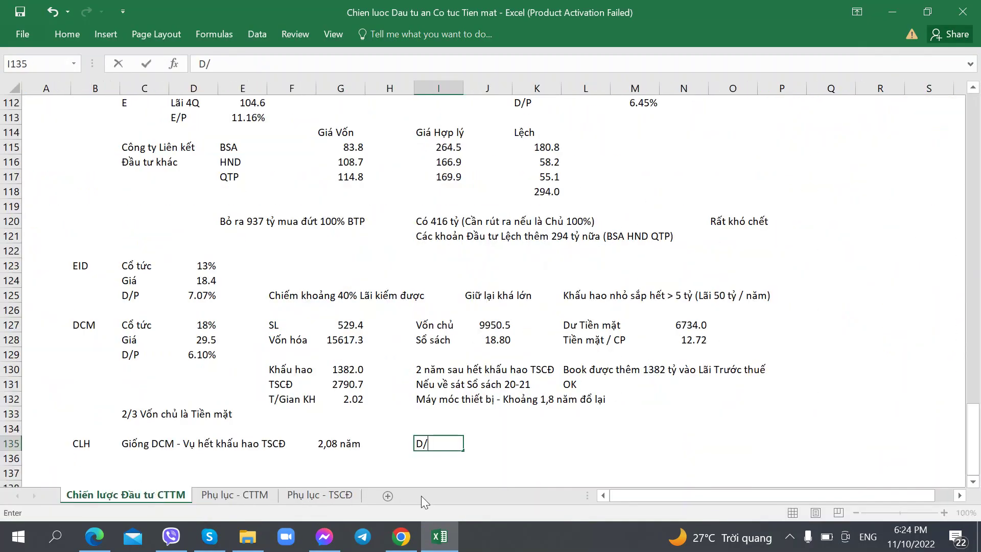
{"action": "type", "text": "P 10%"}
{"action": "key", "text": "Tab"}
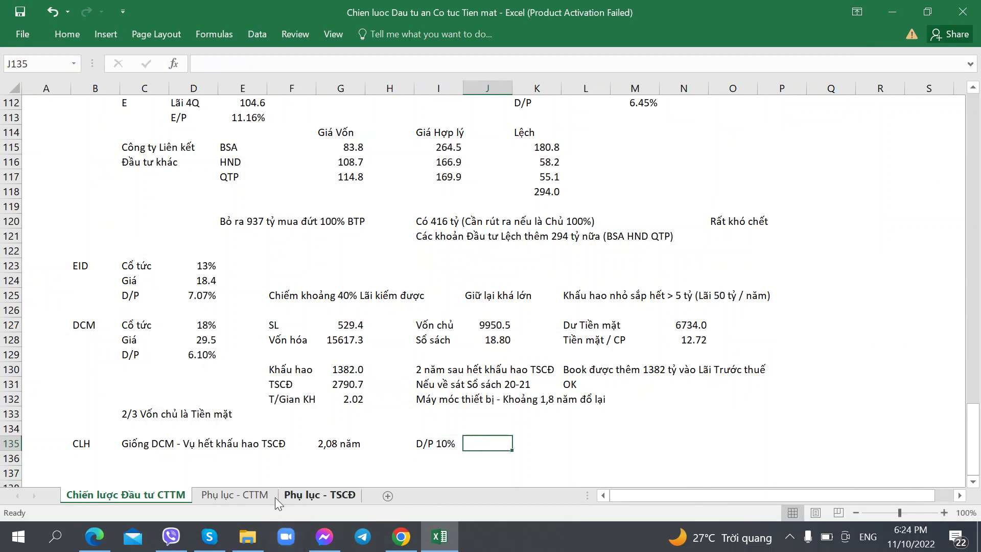
Examine CLH's accumulated depreciation, first-half 2022 depreciation and remaining depreciation years on the Phụ lục - CTTM sheet
{"action": "left_click", "coordinate": [261, 495]}
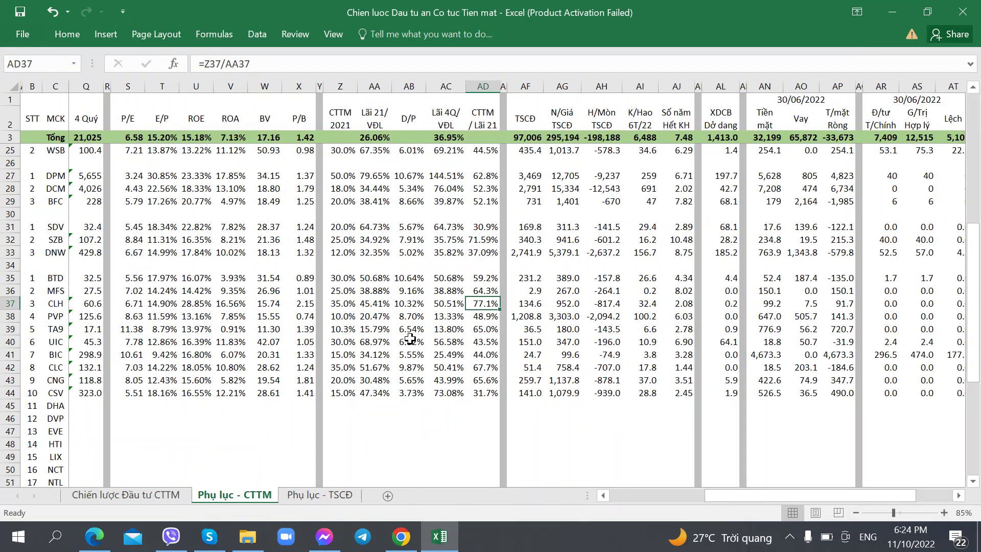
{"action": "key", "text": "Right"}
{"action": "key", "text": "Right"}
{"action": "key", "text": "Right"}
{"action": "key", "text": "Right"}
{"action": "key", "text": "Right"}
{"action": "key", "text": "Right"}
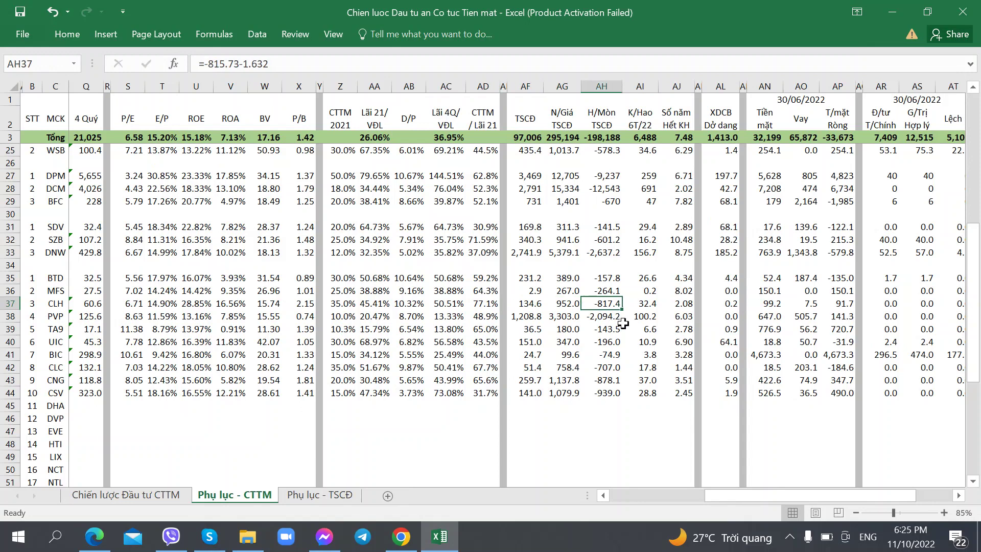
{"action": "key", "text": "Right"}
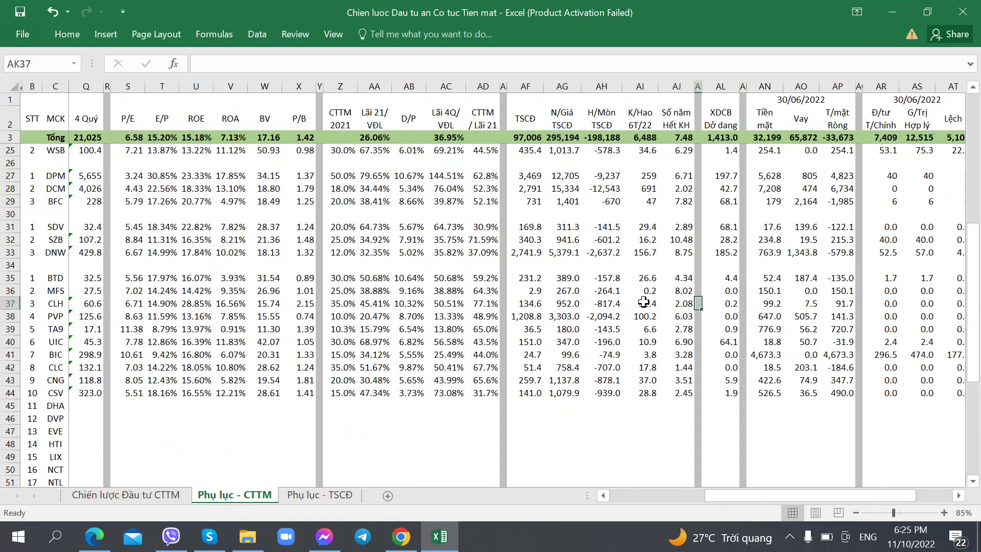
{"action": "left_click", "coordinate": [643, 302]}
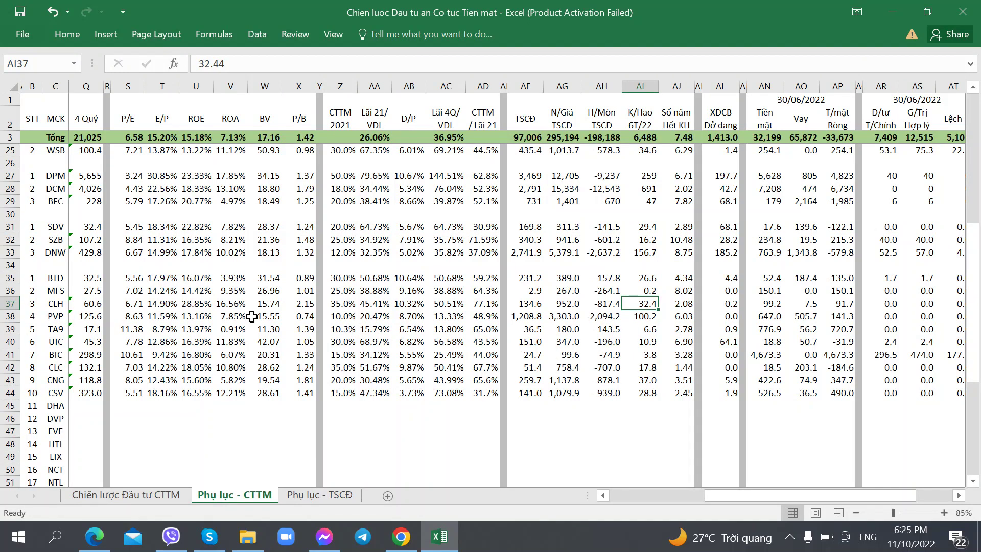
Review CLH's 2021 profit, its quarterly profits and its four-quarter profit total in row 37
{"action": "left_click", "coordinate": [142, 317]}
{"action": "key", "text": "Up"}
{"action": "key", "text": "Left"}
{"action": "key", "text": "Left"}
{"action": "key", "text": "Left"}
{"action": "key", "text": "Left"}
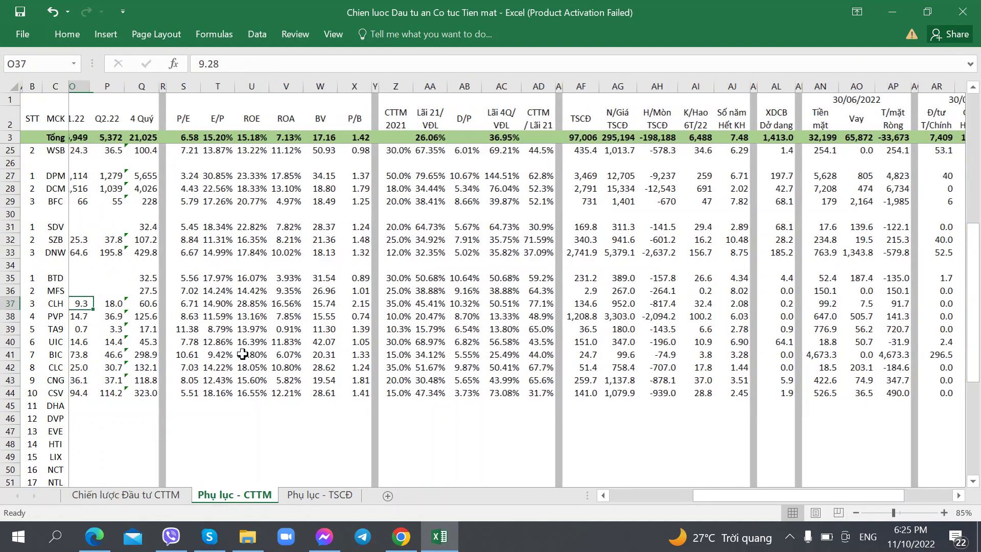
{"action": "key", "text": "Left"}
{"action": "key", "text": "Left"}
{"action": "key", "text": "Left"}
{"action": "key", "text": "Right"}
{"action": "key", "text": "Right"}
{"action": "key", "text": "Right"}
{"action": "key", "text": "Right"}
{"action": "key", "text": "Right"}
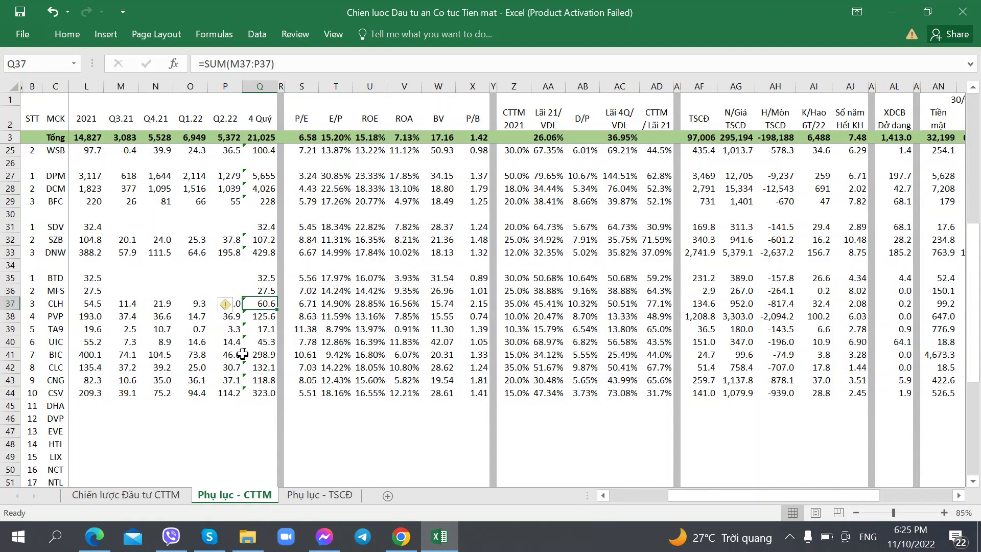
Read along CLH's row through the valuation and dividend ratios to its fixed-asset value and original cost
{"action": "key", "text": "Right"}
{"action": "key", "text": "Right"}
{"action": "key", "text": "Right"}
{"action": "key", "text": "Right"}
{"action": "key", "text": "Right"}
{"action": "key", "text": "Right"}
{"action": "key", "text": "Right"}
{"action": "key", "text": "Right"}
{"action": "key", "text": "Right"}
{"action": "key", "text": "Right"}
{"action": "key", "text": "Right"}
{"action": "key", "text": "Right"}
{"action": "key", "text": "Right"}
{"action": "key", "text": "Right"}
{"action": "key", "text": "Right"}
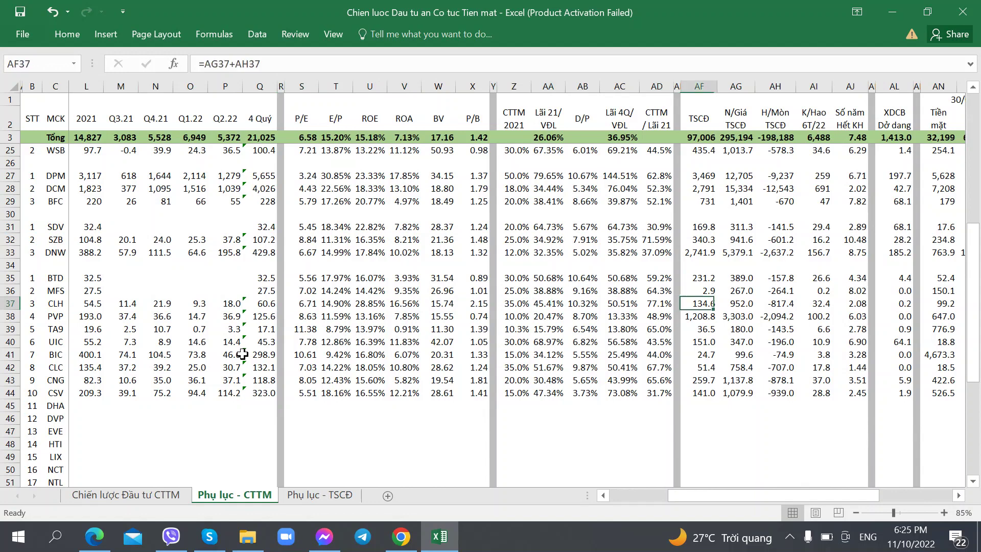
{"action": "key", "text": "Right"}
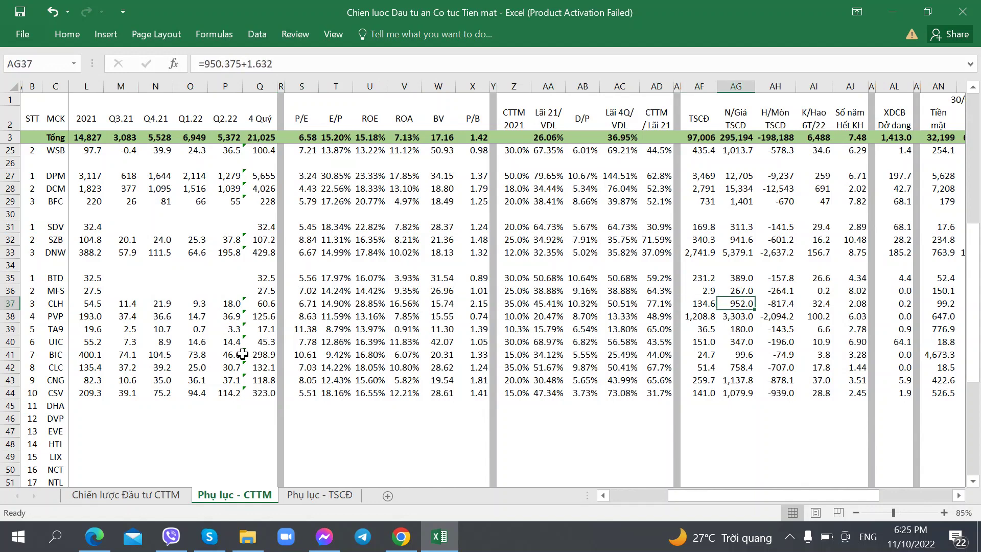
On the Chiến lược Đầu tư CTTM sheet, enter "hết khấu hao TSCĐ lãi tăng thêm" in K135 for CLH
{"action": "left_click", "coordinate": [132, 495]}
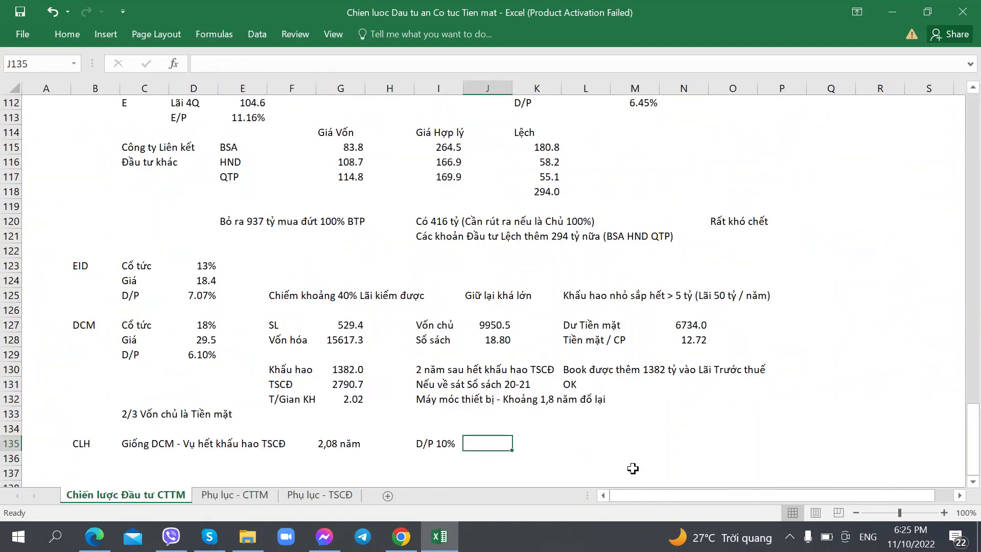
{"action": "type", "text": "hế"}
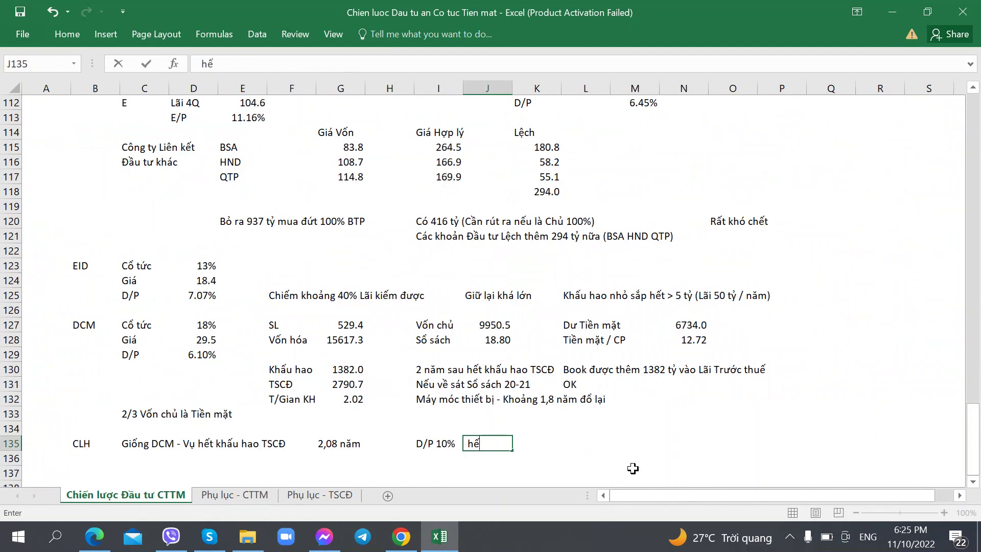
{"action": "key", "text": "Escape"}
{"action": "key", "text": "Right"}
{"action": "type", "text": "hết kha"}
{"action": "type", "text": "u "}
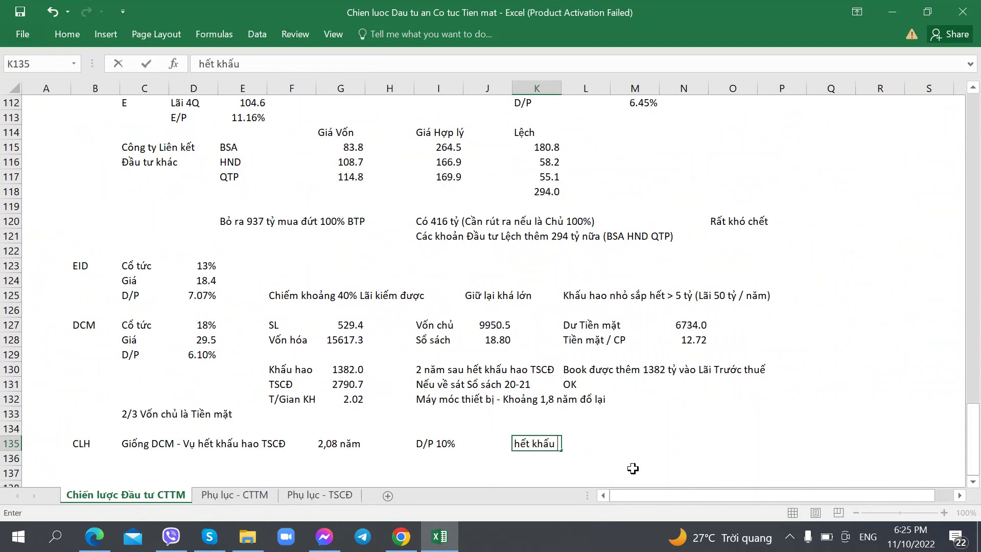
{"action": "type", "text": "hao TSCĐ "}
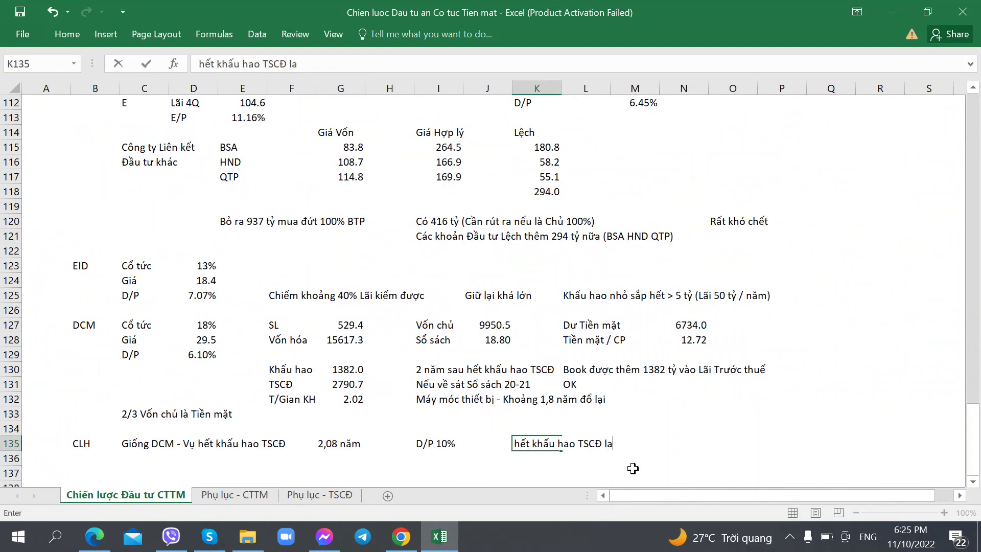
{"action": "type", "text": "lãi tăng thêm"}
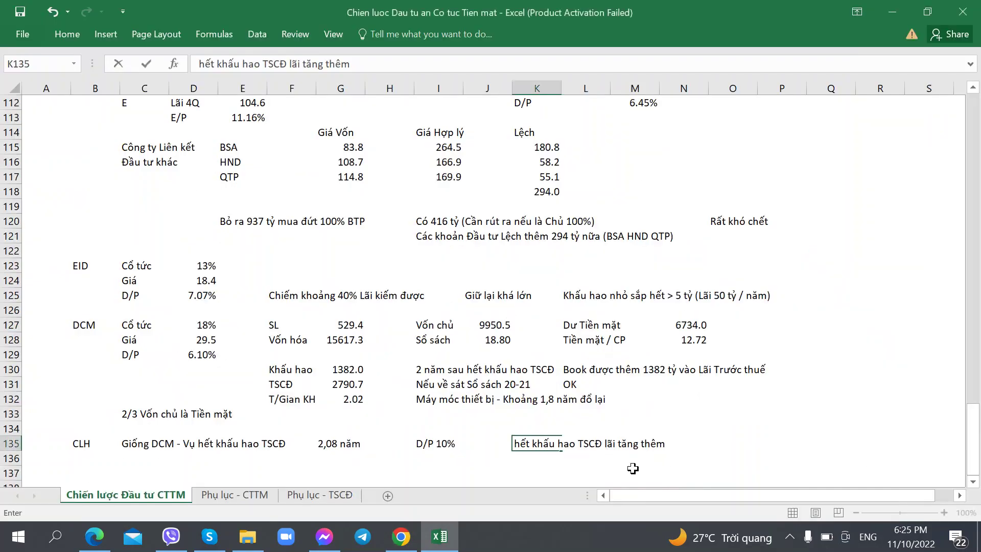
Look up CLH's first-half 2022 depreciation on the Phụ lục - CTTM sheet and complete the K135 note with "64 tỷ VND"
{"action": "left_click", "coordinate": [268, 498]}
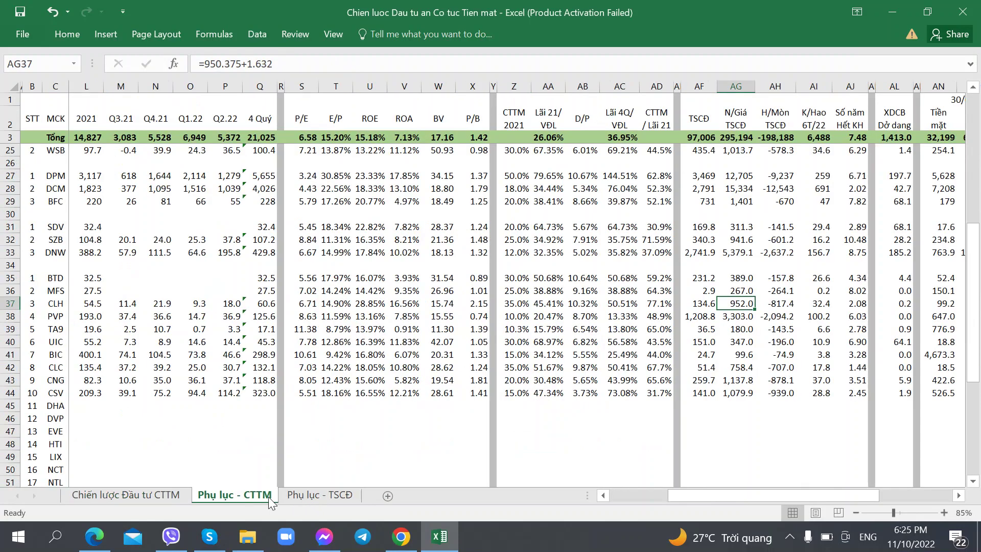
{"action": "key", "text": "Down"}
{"action": "key", "text": "Right"}
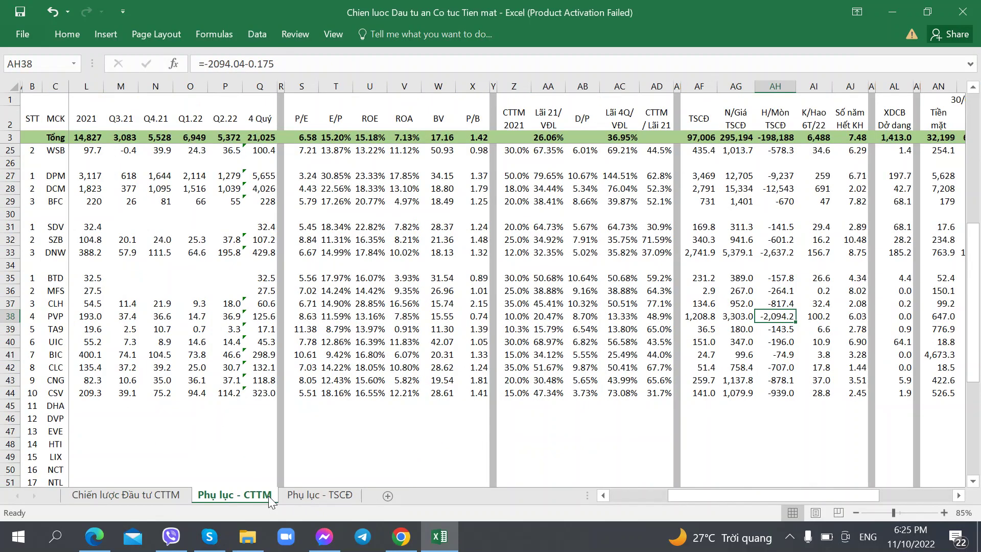
{"action": "key", "text": "Up"}
{"action": "key", "text": "Right"}
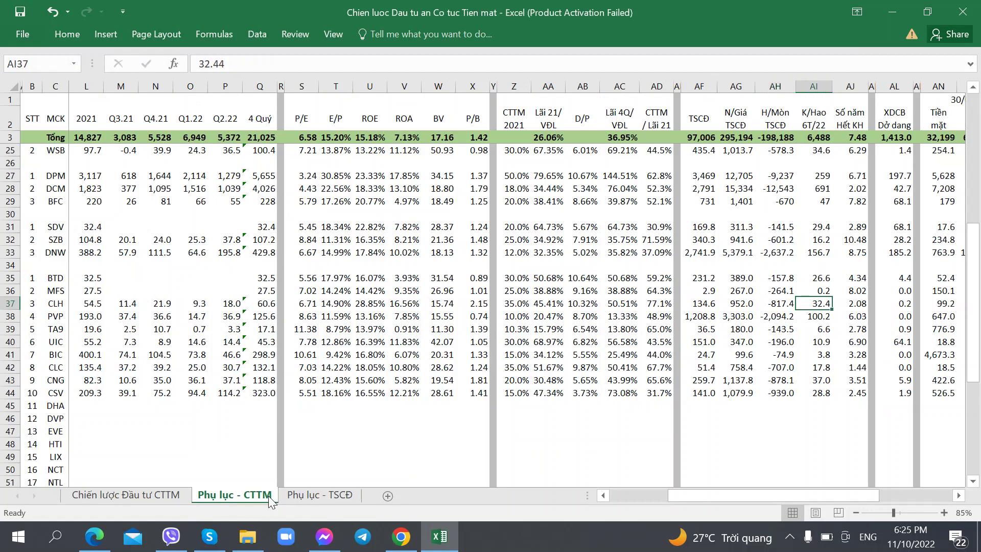
{"action": "key", "text": "ctrl+Page_Up"}
{"action": "key", "text": "F2"}
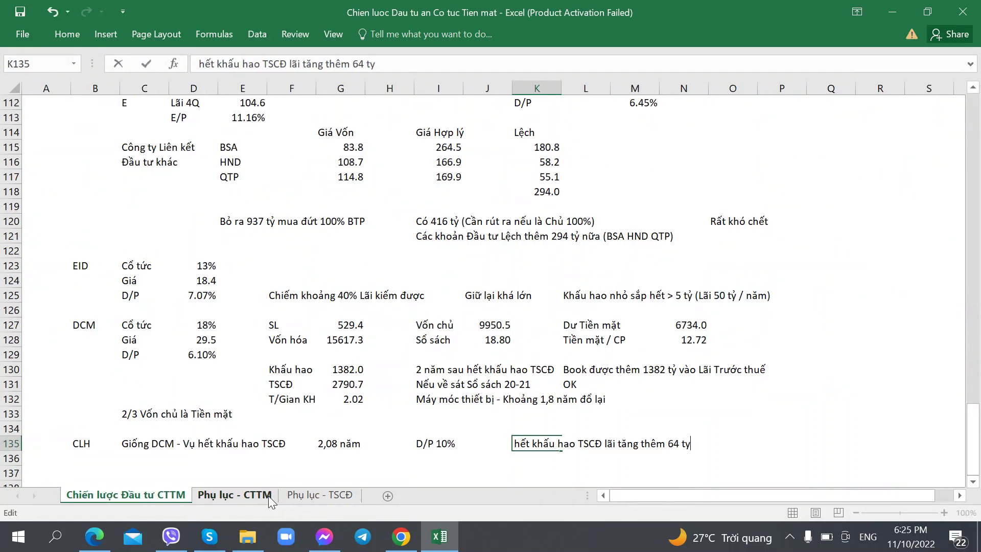
{"action": "type", "text": "r"}
{"action": "key", "text": "Return"}
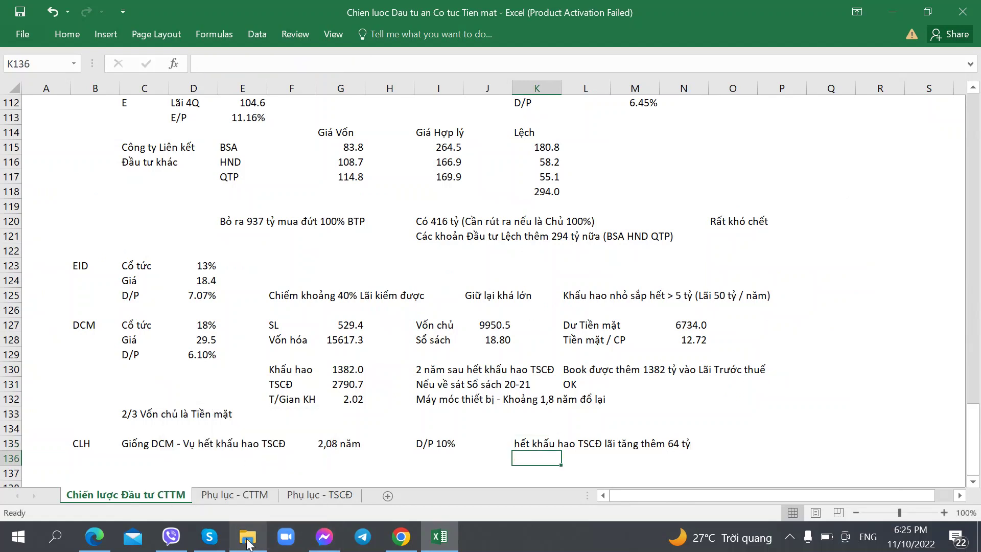
{"action": "key", "text": "Up"}
{"action": "key", "text": "F2"}
{"action": "type", "text": "VND"}
{"action": "key", "text": "Return"}
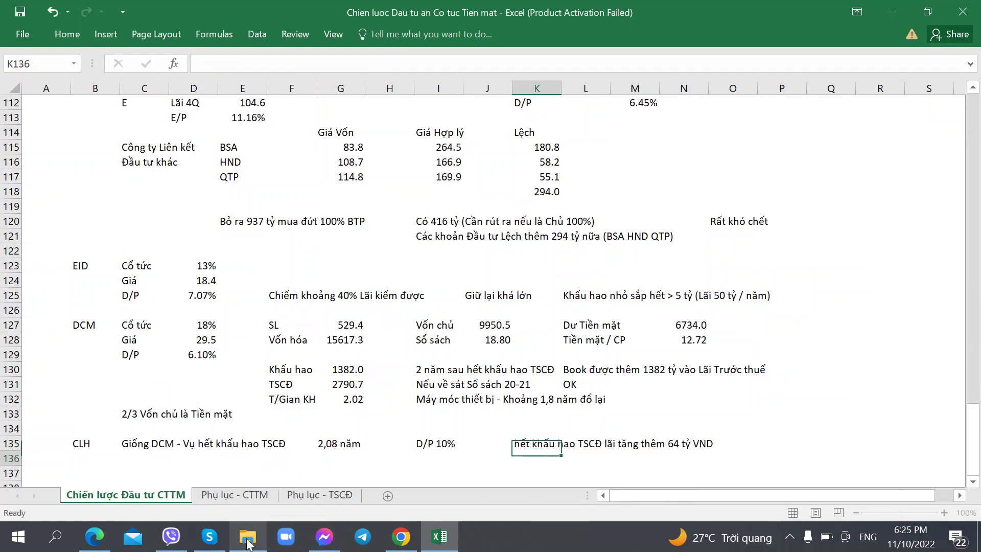
Review the CLH notes in row 135: the DCM comparison, remaining years, D/P and profit increase
{"action": "scroll", "coordinate": [511, 338], "scroll_direction": "down", "scroll_amount": 1}
{"action": "scroll", "coordinate": [319, 349], "scroll_direction": "down", "scroll_amount": 1}
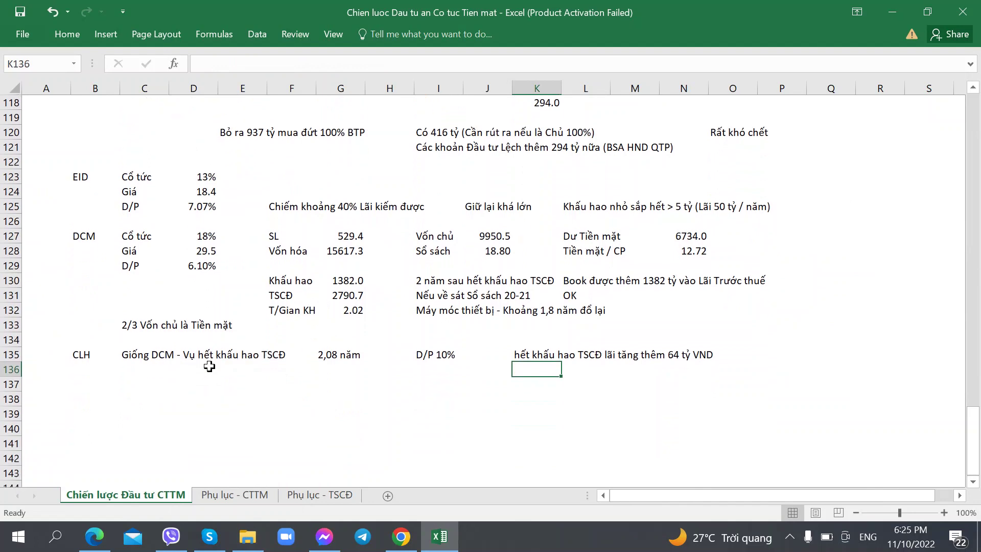
{"action": "left_click", "coordinate": [137, 368]}
{"action": "left_click", "coordinate": [134, 353]}
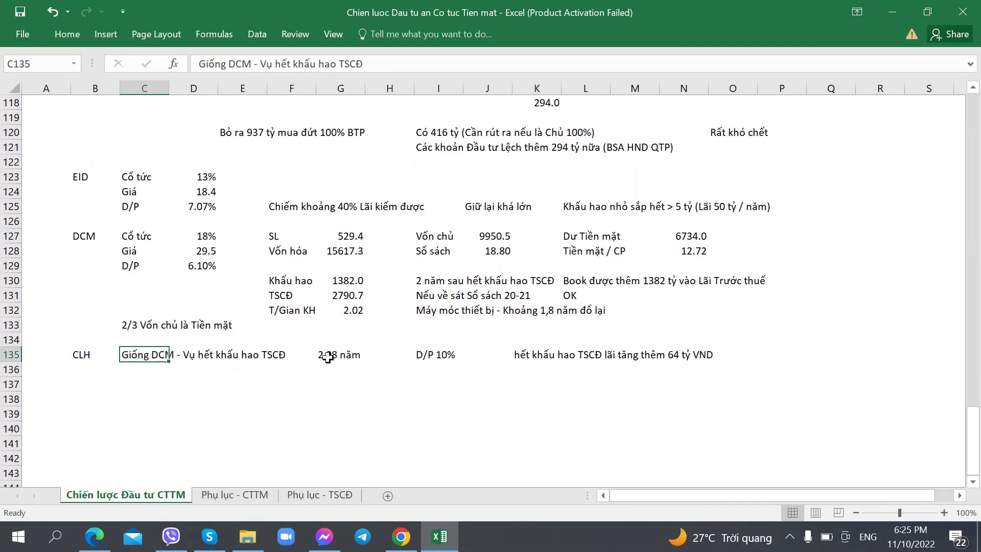
{"action": "left_click", "coordinate": [329, 357]}
{"action": "left_click", "coordinate": [439, 358]}
{"action": "left_click", "coordinate": [548, 354]}
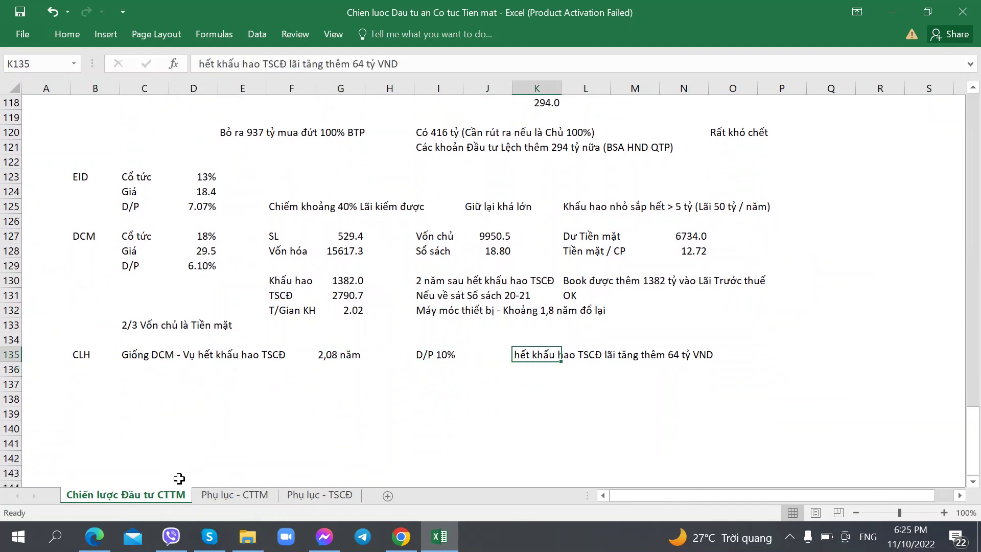
Switch to Chrome and open the CLH company page on CafeF through its stock code search
{"action": "left_click", "coordinate": [401, 537]}
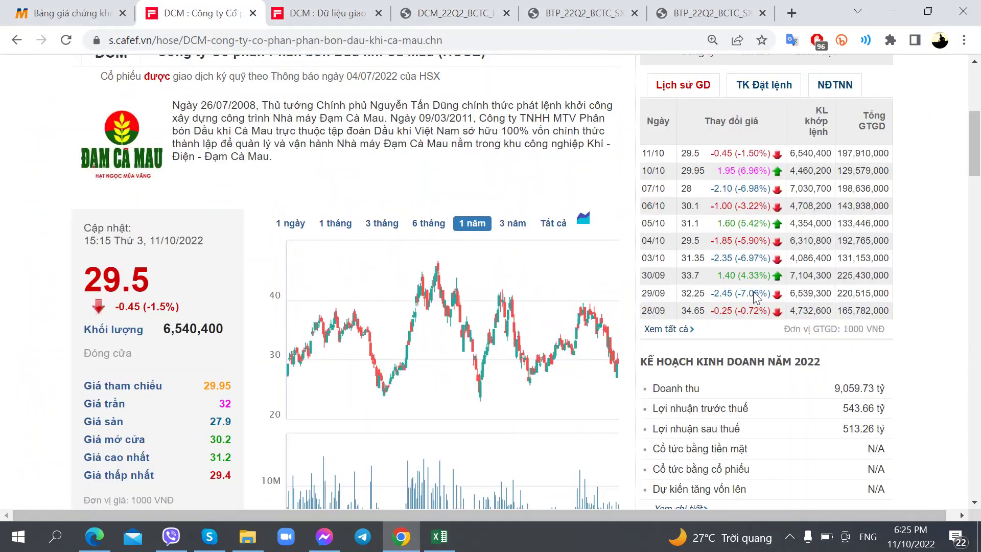
{"action": "scroll", "coordinate": [753, 292], "scroll_direction": "up", "scroll_amount": 5}
{"action": "left_click", "coordinate": [746, 332]}
{"action": "type", "text": "CLH"}
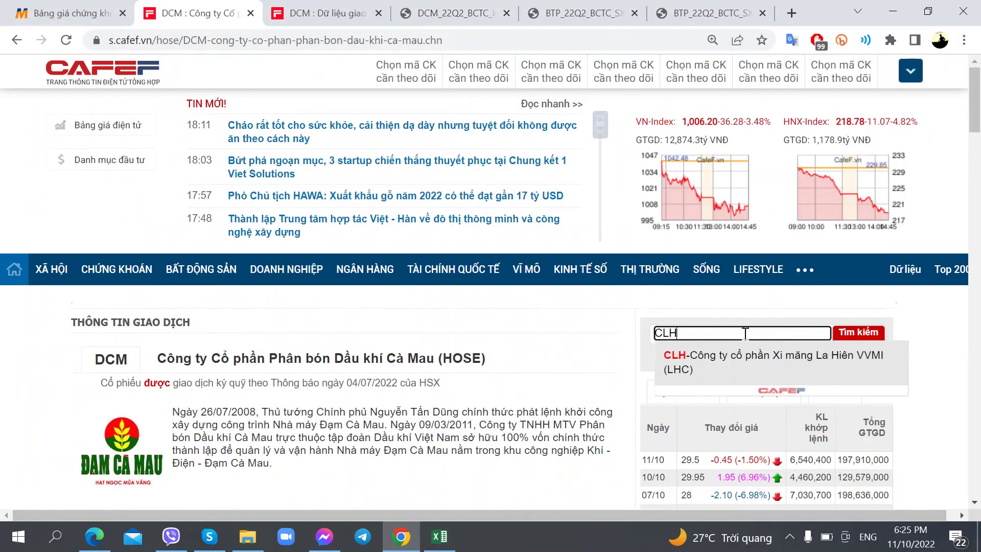
{"action": "left_click", "coordinate": [746, 358]}
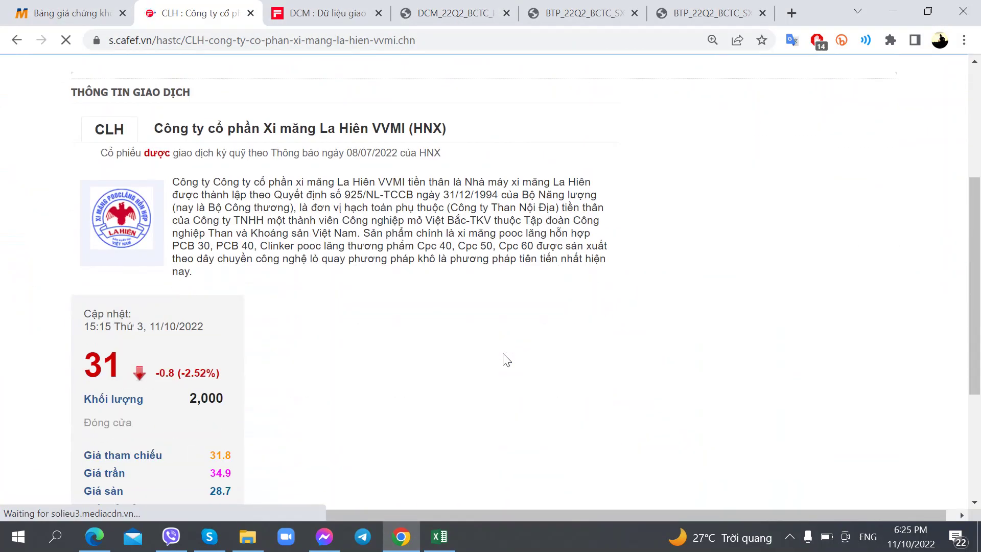
Examine CLH's trading information and view its price chart over 1 year and over 3 years
{"action": "scroll", "coordinate": [505, 361], "scroll_direction": "down", "scroll_amount": 4}
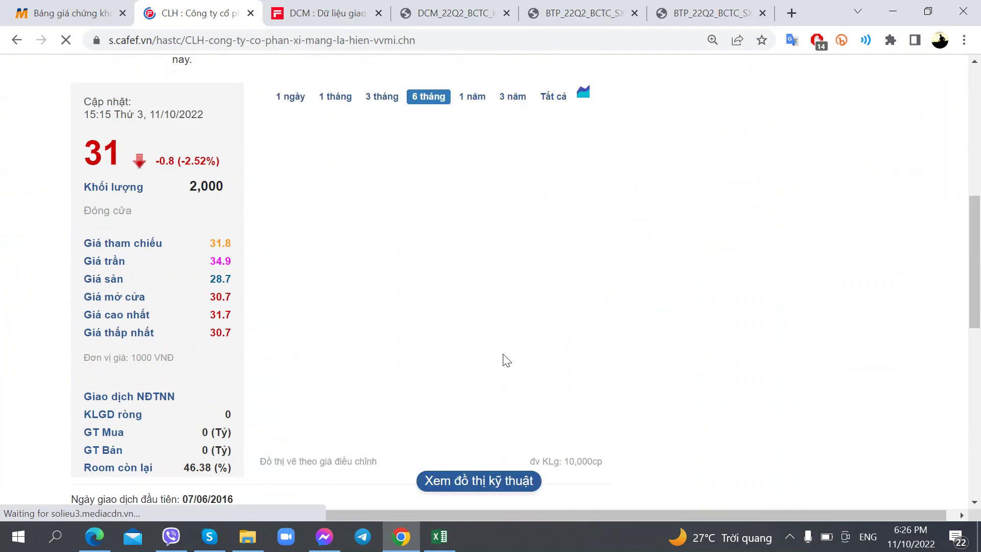
{"action": "scroll", "coordinate": [591, 353], "scroll_direction": "up", "scroll_amount": 4}
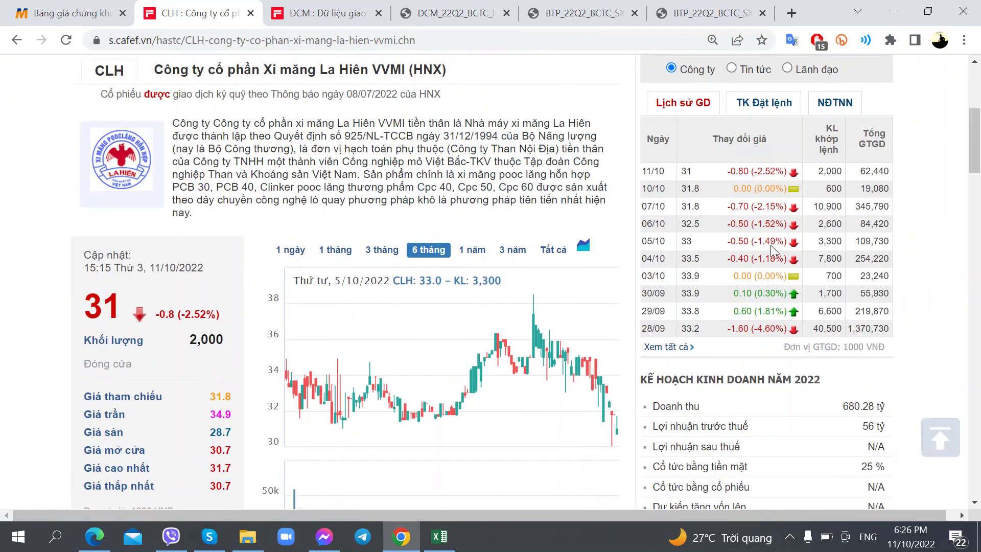
{"action": "scroll", "coordinate": [491, 153], "scroll_direction": "down", "scroll_amount": 4}
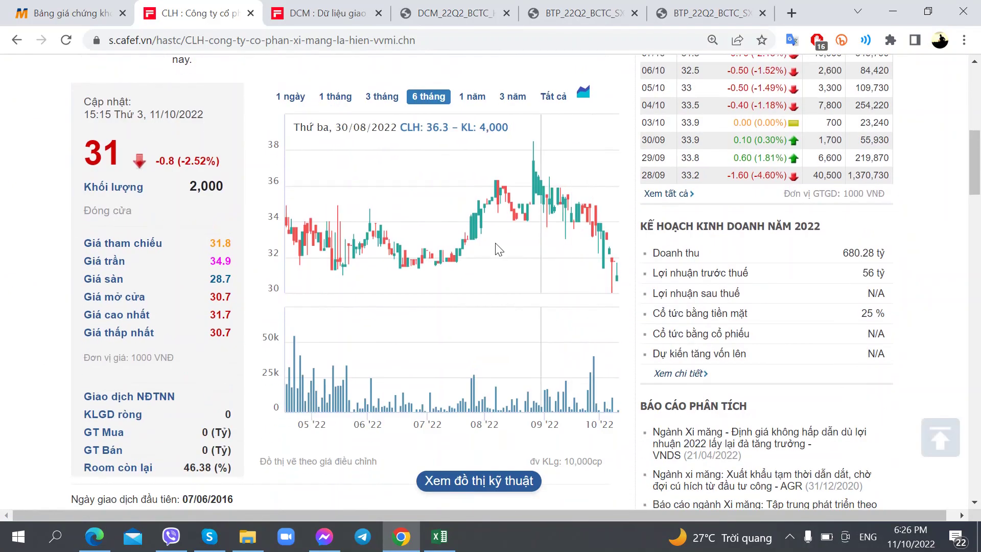
{"action": "left_click", "coordinate": [472, 96]}
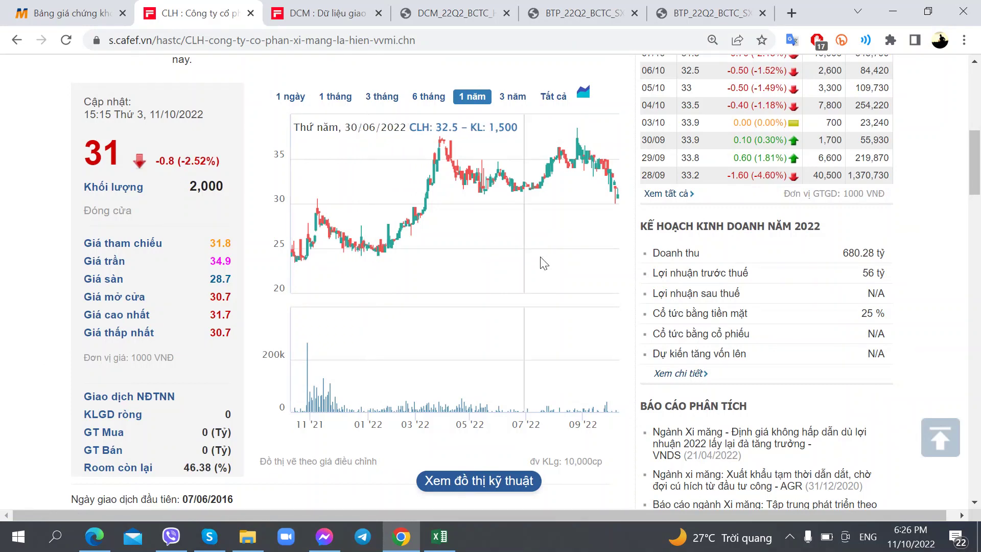
{"action": "scroll", "coordinate": [539, 263], "scroll_direction": "up", "scroll_amount": 2}
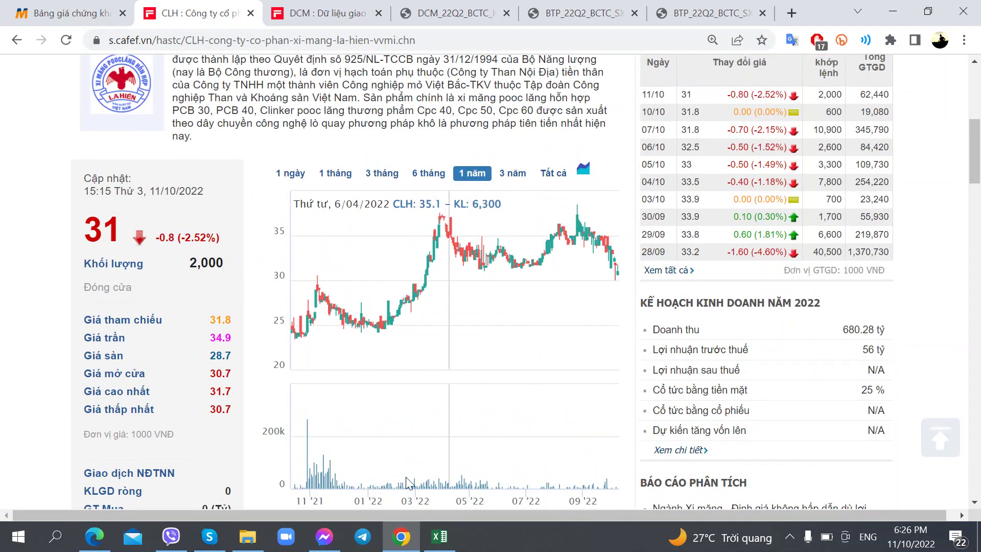
{"action": "left_click", "coordinate": [512, 174]}
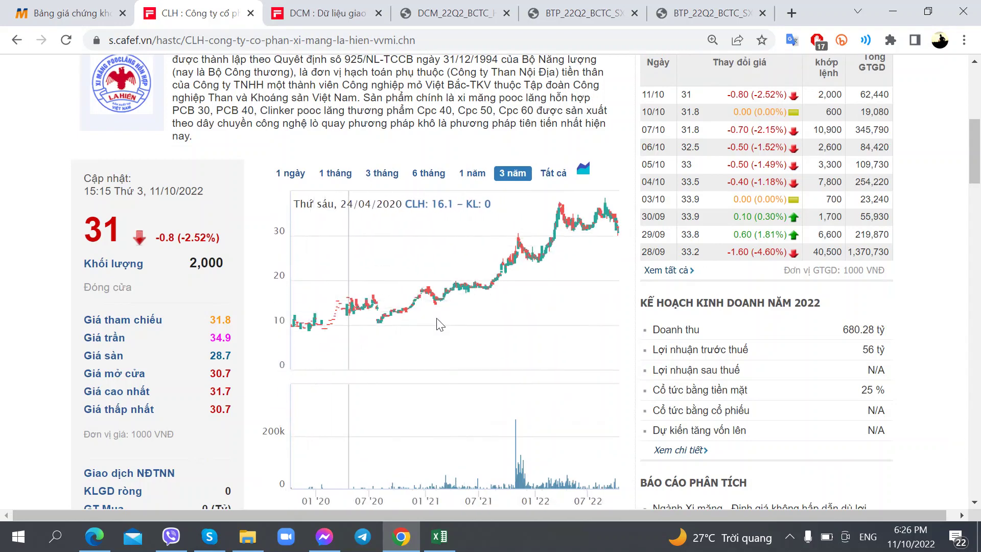
Switch back to the Excel workbook and enter the remark "Đáng lưu ý" in P135 for CLH
{"action": "left_click", "coordinate": [439, 537]}
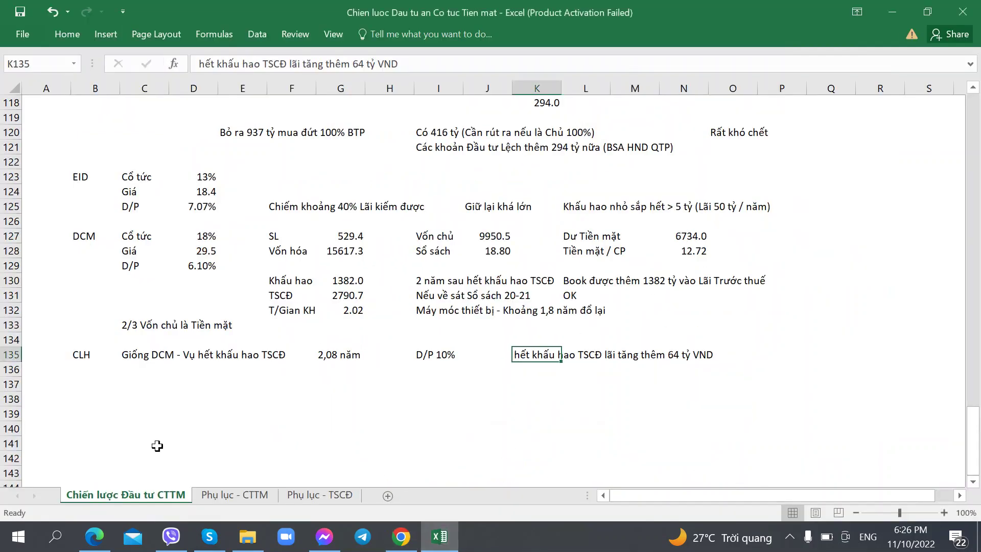
{"action": "left_click", "coordinate": [782, 356]}
{"action": "type", "text": "Đágn l"}
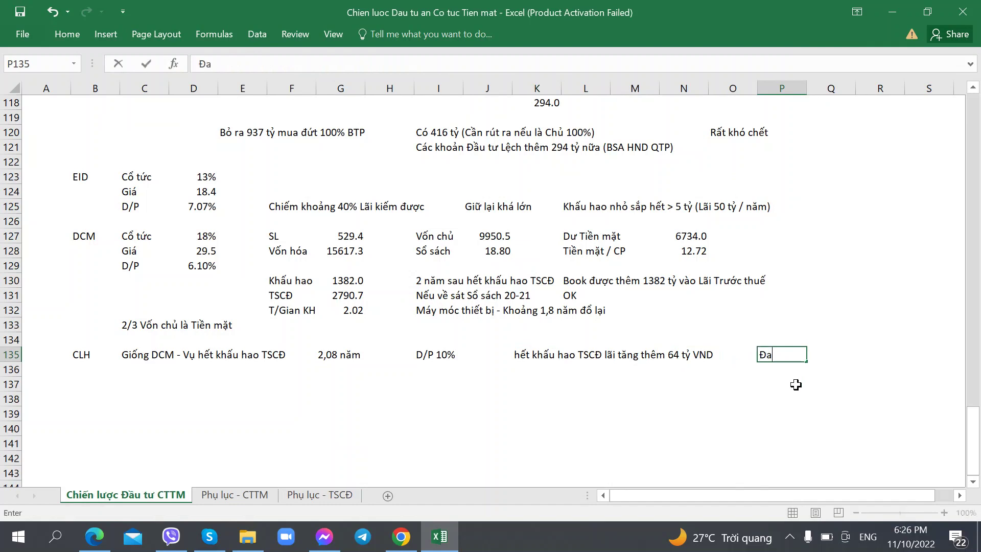
{"action": "type", "text": "ư"}
{"action": "key", "text": "BackSpace"}
{"action": "key", "text": "BackSpace"}
{"action": "key", "text": "BackSpace"}
{"action": "key", "text": "BackSpace"}
{"action": "key", "text": "BackSpace"}
{"action": "type", "text": "ng"}
{"action": "key", "text": "Return"}
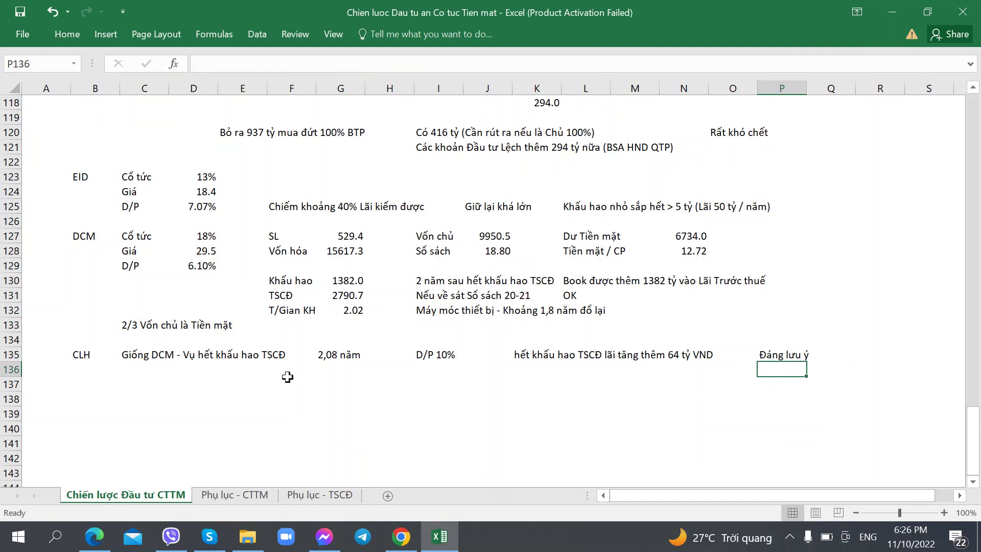
{"action": "left_click", "coordinate": [162, 370]}
{"action": "key", "text": "Up"}
{"action": "key", "text": "Left"}
{"action": "key", "text": "Down"}
{"action": "key", "text": "Right"}
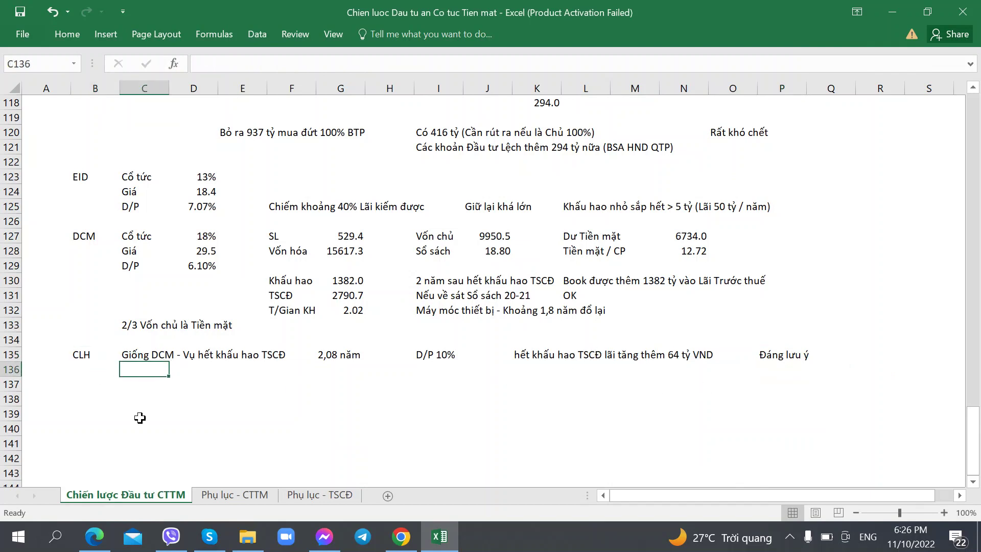
Open the Phụ lục - CTTM sheet and examine CLH's fixed assets, depreciation, cash and price change columns in row 37
{"action": "left_click", "coordinate": [240, 495]}
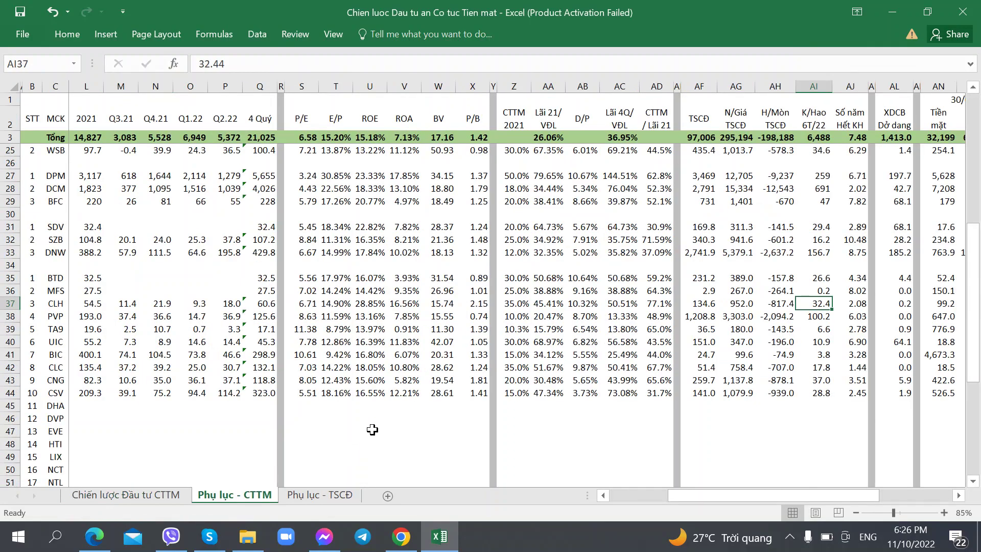
{"action": "key", "text": "Right"}
{"action": "key", "text": "Right"}
{"action": "key", "text": "Right"}
{"action": "key", "text": "Right"}
{"action": "key", "text": "Right"}
{"action": "key", "text": "Right"}
{"action": "key", "text": "Right"}
{"action": "key", "text": "Right"}
{"action": "key", "text": "Right"}
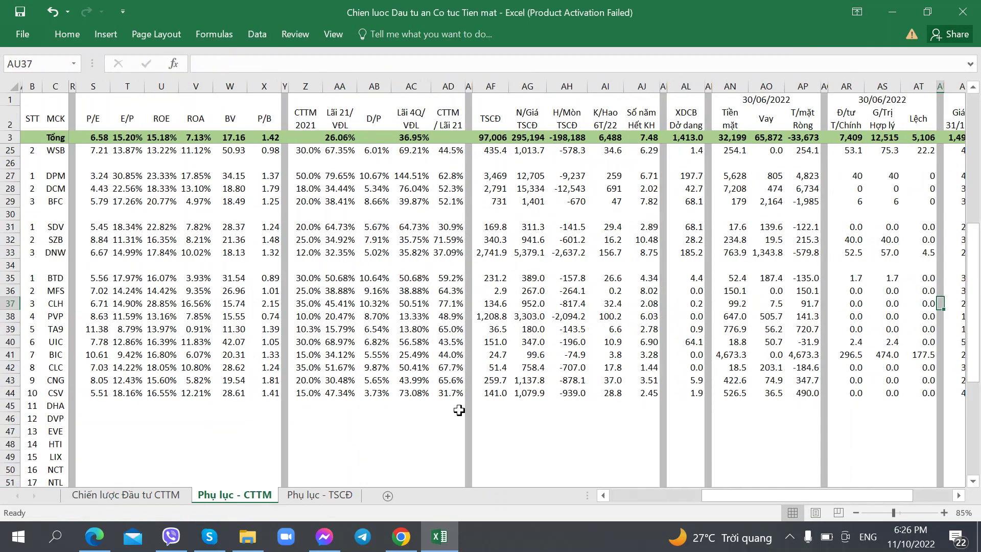
{"action": "key", "text": "Left"}
{"action": "key", "text": "Left"}
{"action": "key", "text": "Left"}
{"action": "key", "text": "Left"}
{"action": "key", "text": "Left"}
{"action": "key", "text": "Left"}
{"action": "key", "text": "Left"}
{"action": "key", "text": "Left"}
{"action": "key", "text": "Left"}
{"action": "key", "text": "Left"}
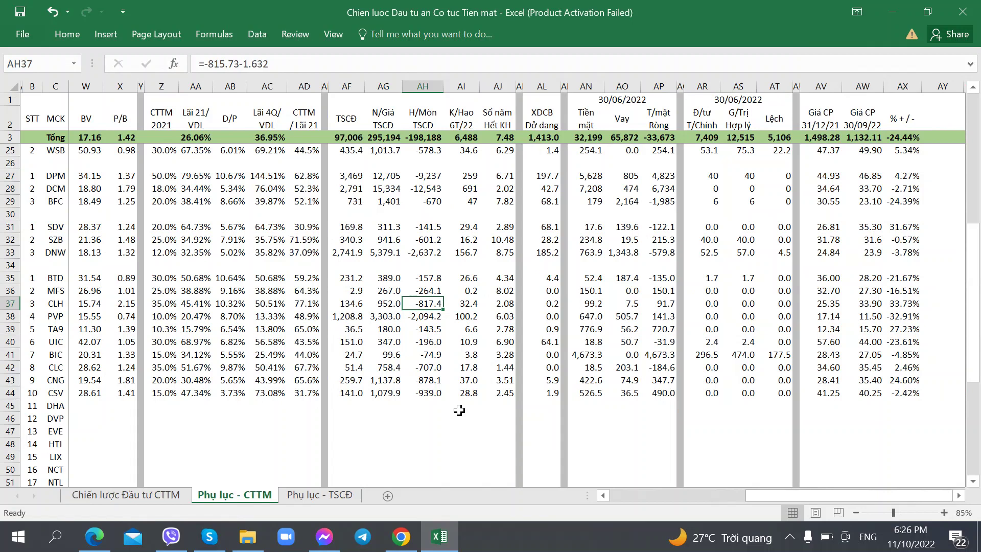
Compare the D/P values of the companies listed below CLH, from PVP onward
{"action": "key", "text": "Left"}
{"action": "key", "text": "Down"}
{"action": "key", "text": "Left"}
{"action": "key", "text": "Left"}
{"action": "key", "text": "Left"}
{"action": "key", "text": "Left"}
{"action": "key", "text": "Left"}
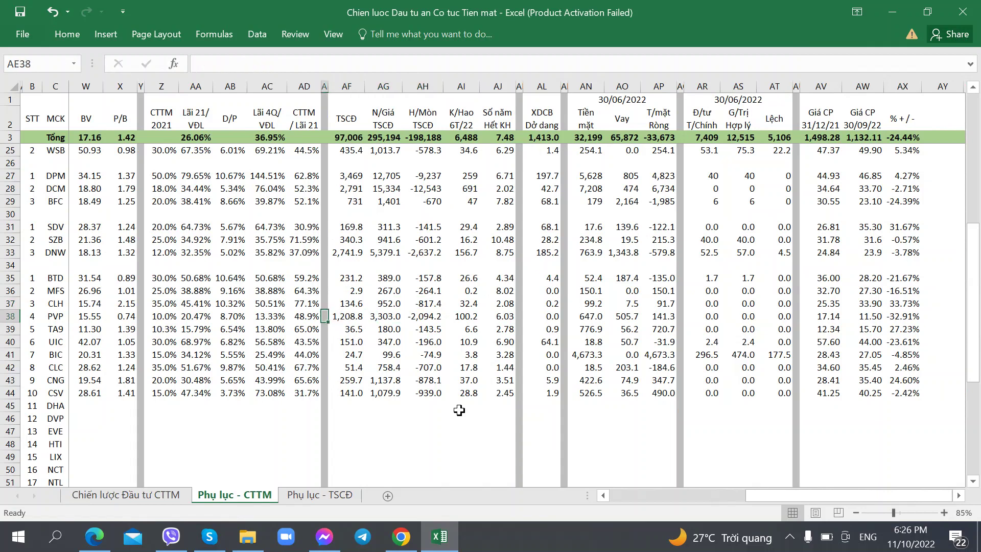
{"action": "key", "text": "Down"}
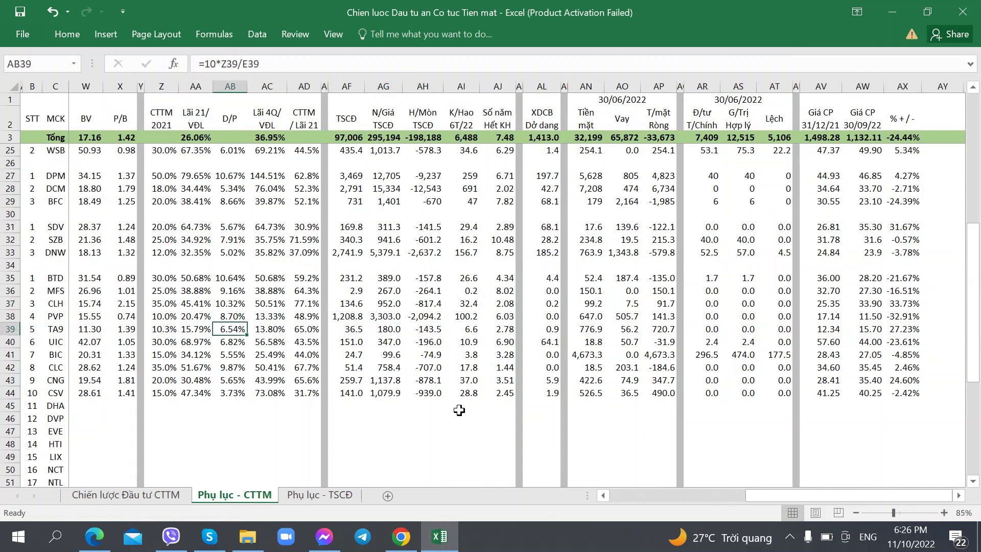
{"action": "key", "text": "Up"}
{"action": "key", "text": "Up"}
{"action": "key", "text": "Down"}
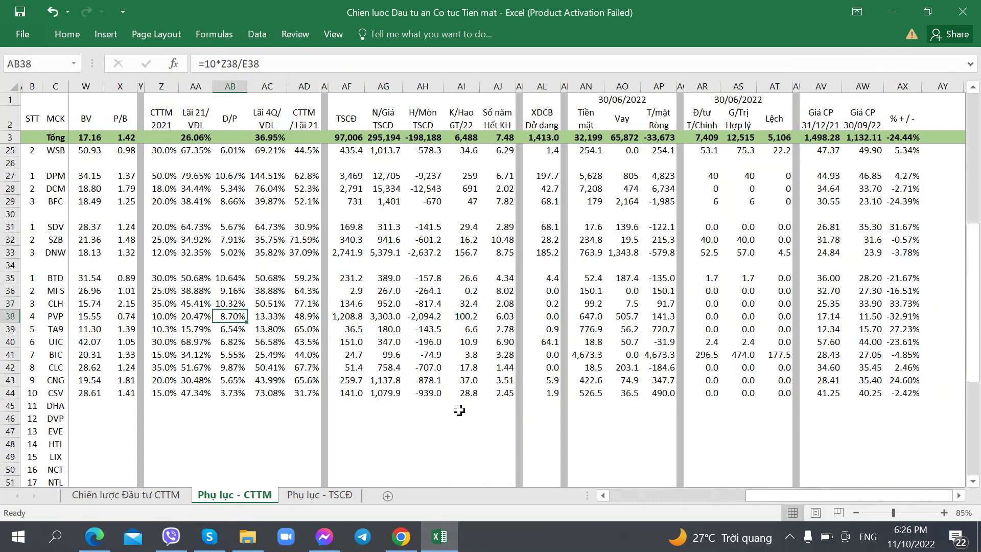
{"action": "key", "text": "Down"}
{"action": "key", "text": "Down"}
{"action": "key", "text": "Down"}
{"action": "key", "text": "Down"}
{"action": "key", "text": "Down"}
{"action": "key", "text": "Down"}
{"action": "key", "text": "Down"}
{"action": "key", "text": "Down"}
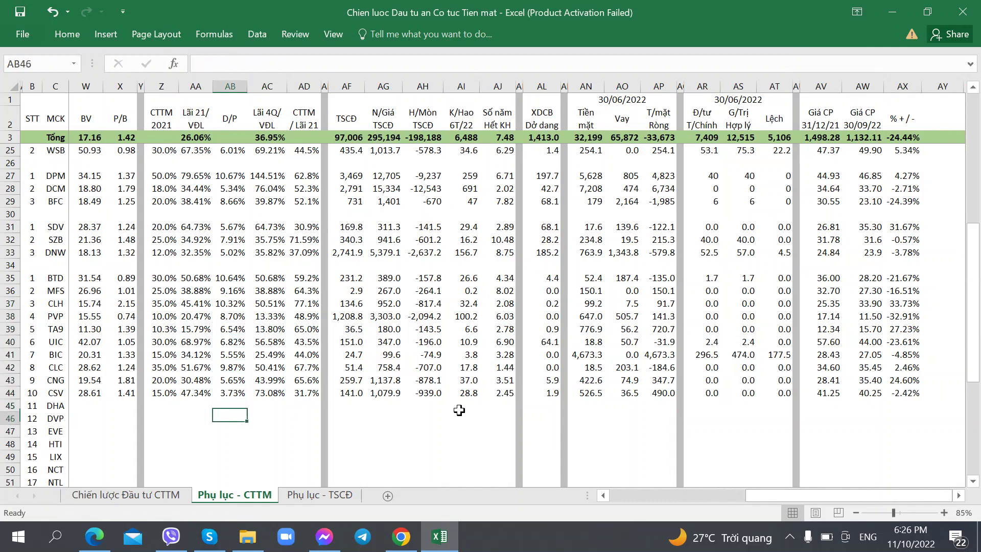
Locate DVP in row 46 and check which of its columns still lack data
{"action": "key", "text": "Up"}
{"action": "key", "text": "Left"}
{"action": "key", "text": "Down"}
{"action": "key", "text": "Left"}
{"action": "key", "text": "Left"}
{"action": "key", "text": "Left"}
{"action": "key", "text": "Left"}
{"action": "key", "text": "Left"}
{"action": "key", "text": "Left"}
{"action": "key", "text": "Left"}
{"action": "key", "text": "Left"}
{"action": "key", "text": "Left"}
{"action": "key", "text": "Left"}
{"action": "key", "text": "Left"}
{"action": "key", "text": "Left"}
{"action": "key", "text": "Left"}
{"action": "key", "text": "Left"}
{"action": "key", "text": "Left"}
{"action": "key", "text": "Left"}
{"action": "key", "text": "Left"}
{"action": "key", "text": "Left"}
{"action": "key", "text": "Left"}
{"action": "key", "text": "Left"}
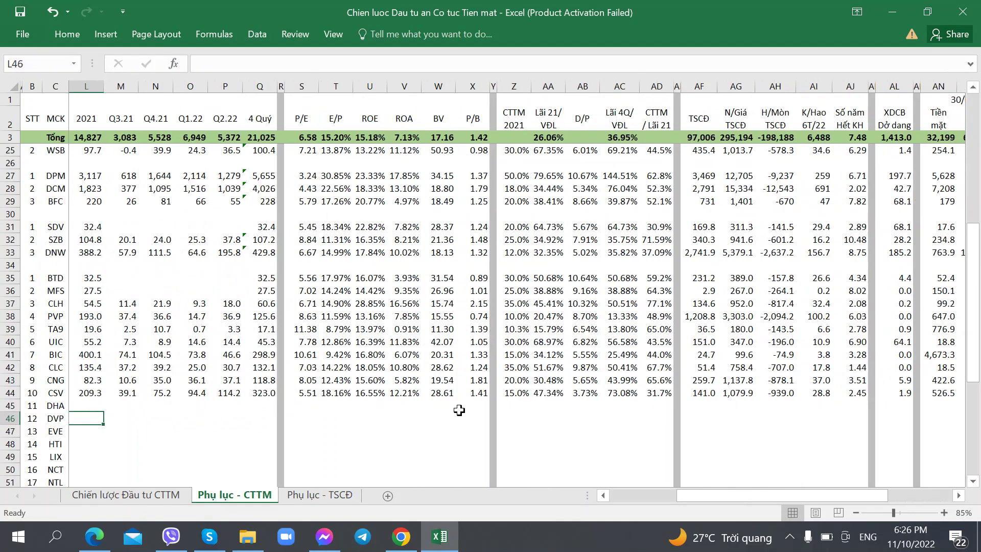
{"action": "key", "text": "Right"}
{"action": "key", "text": "Right"}
Switch to Chrome and open the DVP company page on CafeF through its stock code search
{"action": "key", "text": "alt+Tab"}
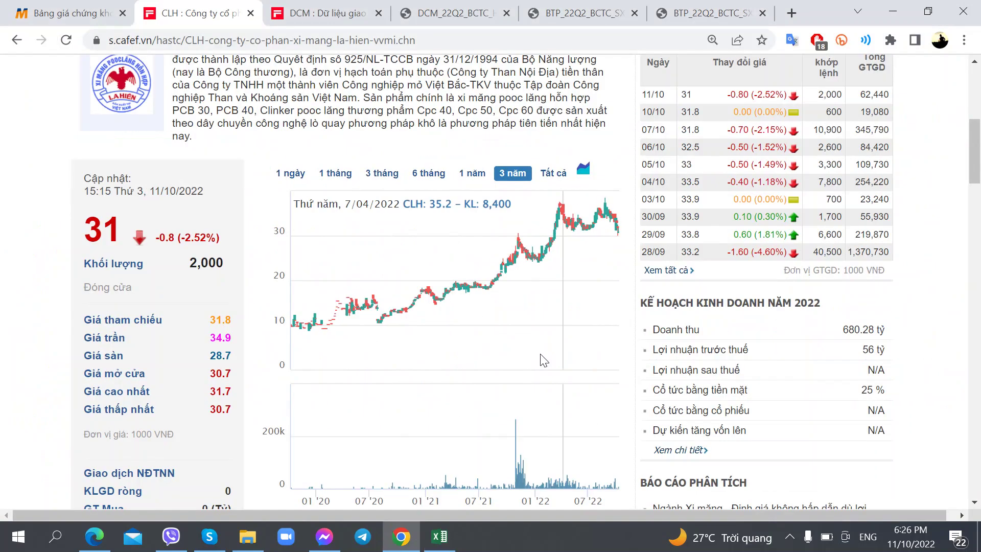
{"action": "scroll", "coordinate": [781, 182], "scroll_direction": "up", "scroll_amount": 5}
{"action": "left_click", "coordinate": [790, 198]}
{"action": "type", "text": "DVP"}
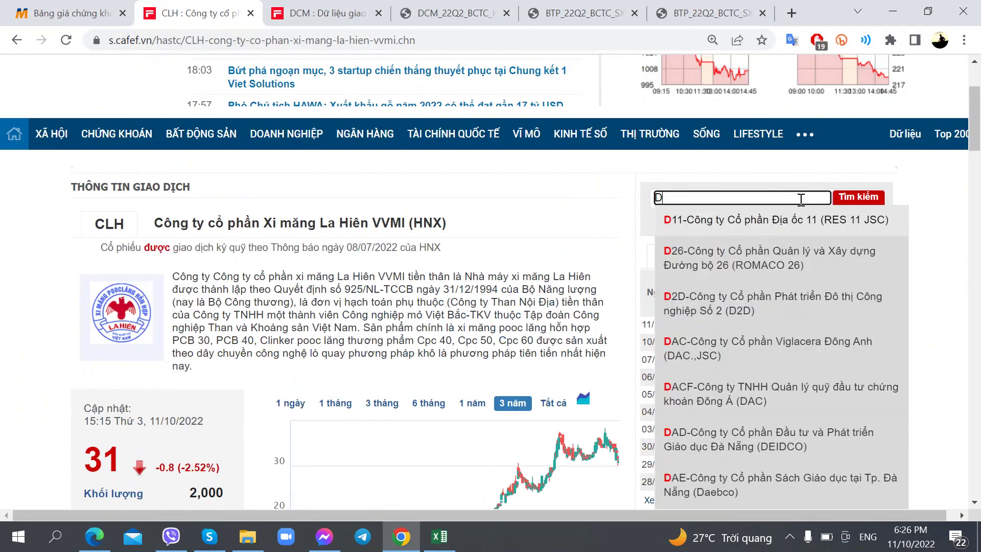
{"action": "key", "text": "Return"}
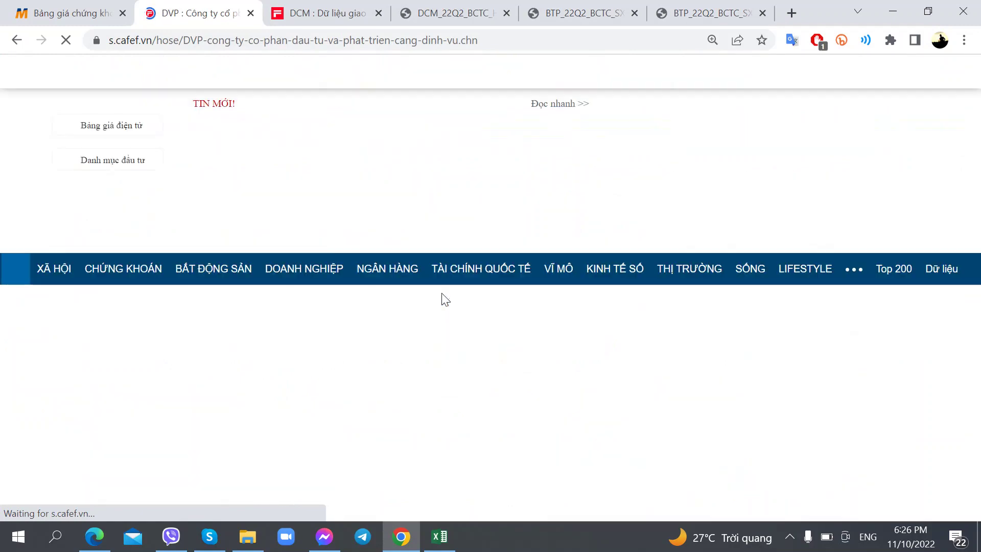
Examine DVP's price chart, EPS, P/E, book value, market capitalization and quarterly business results
{"action": "scroll", "coordinate": [424, 307], "scroll_direction": "down", "scroll_amount": 5}
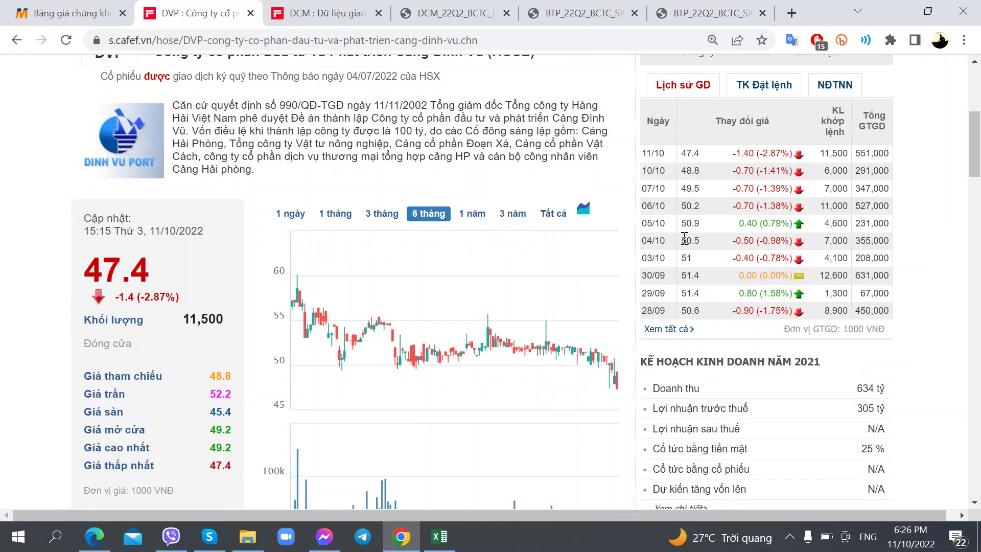
{"action": "scroll", "coordinate": [516, 287], "scroll_direction": "down", "scroll_amount": 6}
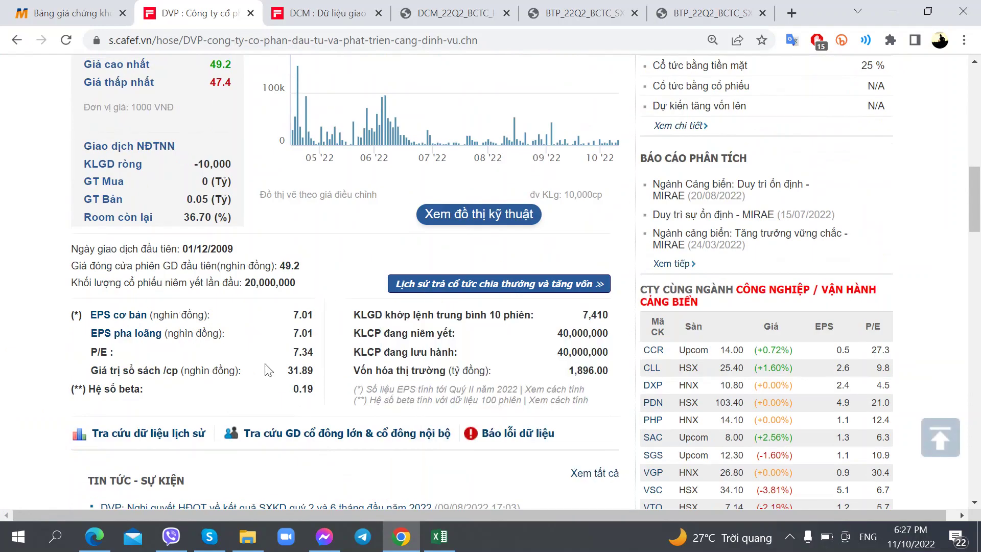
{"action": "scroll", "coordinate": [264, 367], "scroll_direction": "down", "scroll_amount": 6}
{"action": "scroll", "coordinate": [264, 367], "scroll_direction": "down", "scroll_amount": 15}
{"action": "scroll", "coordinate": [260, 352], "scroll_direction": "up", "scroll_amount": 20}
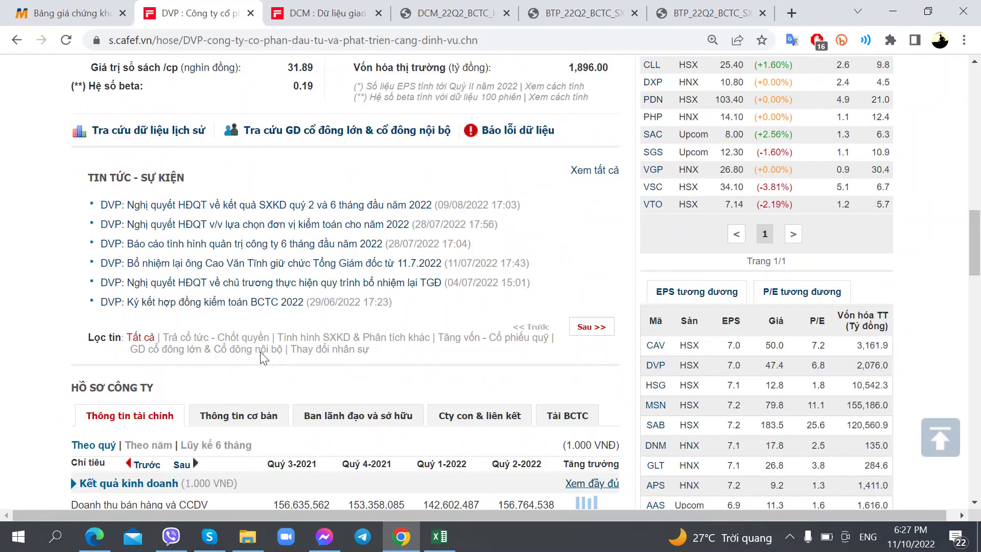
{"action": "scroll", "coordinate": [260, 353], "scroll_direction": "up", "scroll_amount": 6}
{"action": "scroll", "coordinate": [281, 306], "scroll_direction": "down", "scroll_amount": 14}
{"action": "scroll", "coordinate": [305, 258], "scroll_direction": "up", "scroll_amount": 2}
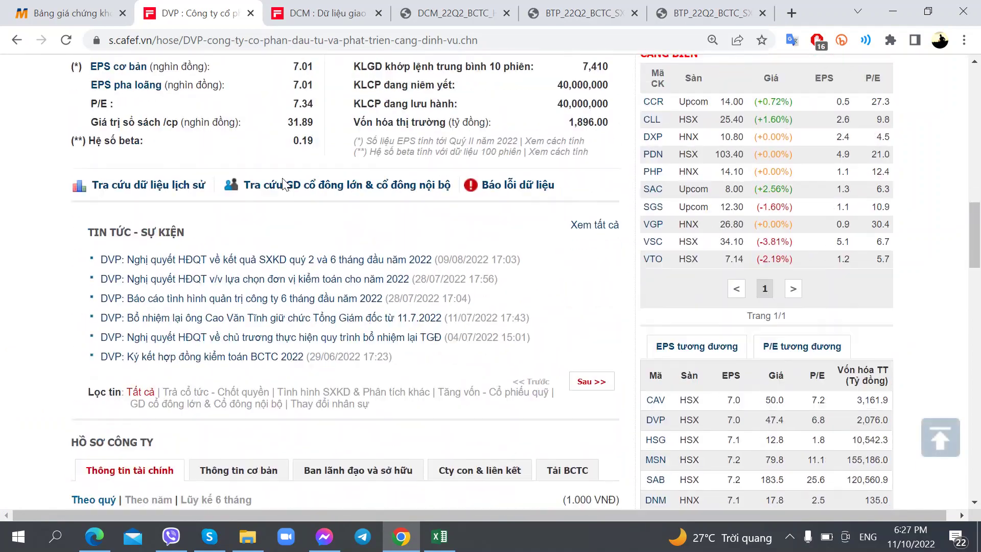
{"action": "scroll", "coordinate": [542, 230], "scroll_direction": "down", "scroll_amount": 10}
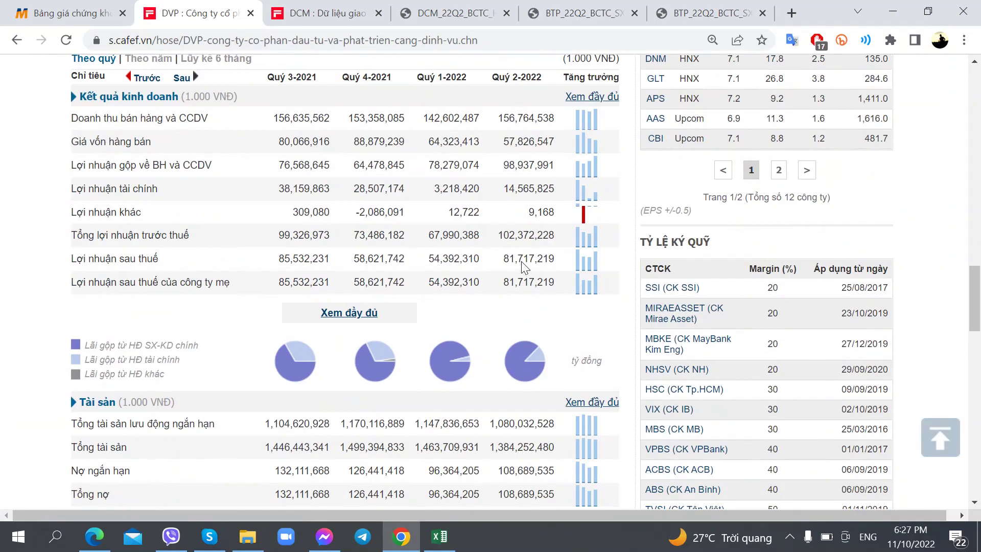
{"action": "scroll", "coordinate": [536, 256], "scroll_direction": "up", "scroll_amount": 6}
{"action": "scroll", "coordinate": [500, 214], "scroll_direction": "down", "scroll_amount": 7}
{"action": "scroll", "coordinate": [511, 205], "scroll_direction": "up", "scroll_amount": 4}
Open DVP's reviewed Q2 2022 financial report and examine the cash, short-term investments and fixed assets on its balance sheet
{"action": "left_click", "coordinate": [565, 186]}
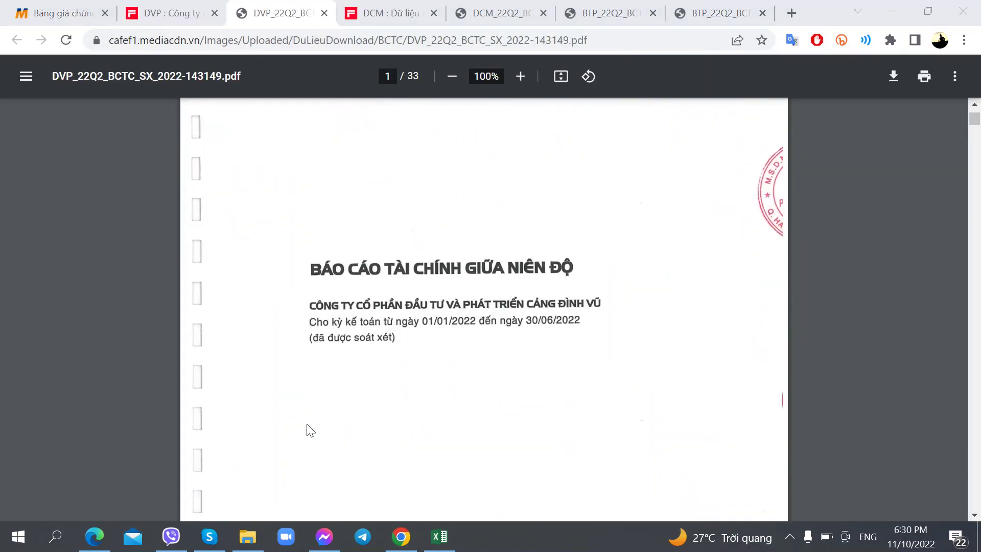
{"action": "scroll", "coordinate": [310, 430], "scroll_direction": "down", "scroll_amount": 15}
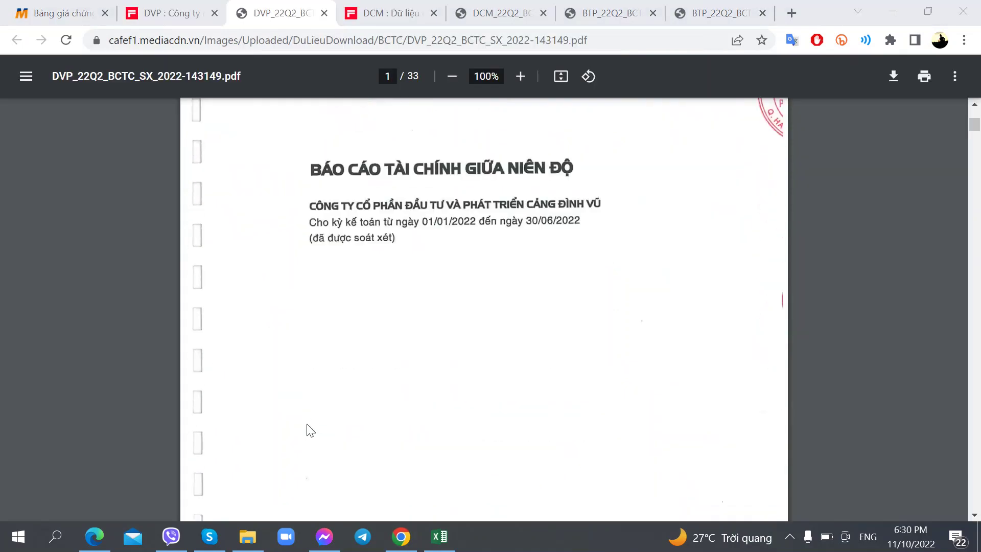
{"action": "scroll", "coordinate": [310, 430], "scroll_direction": "down", "scroll_amount": 20}
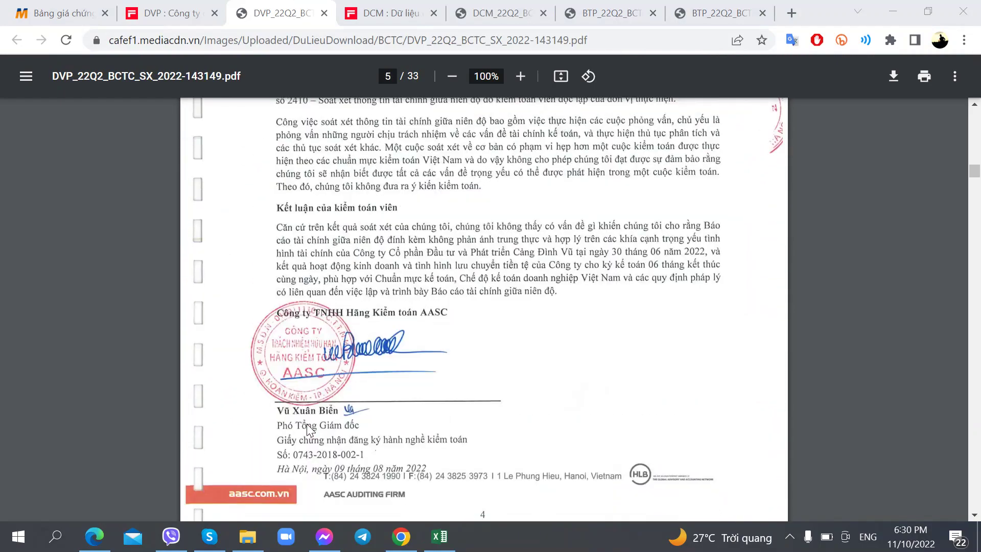
{"action": "scroll", "coordinate": [310, 424], "scroll_direction": "up", "scroll_amount": 2}
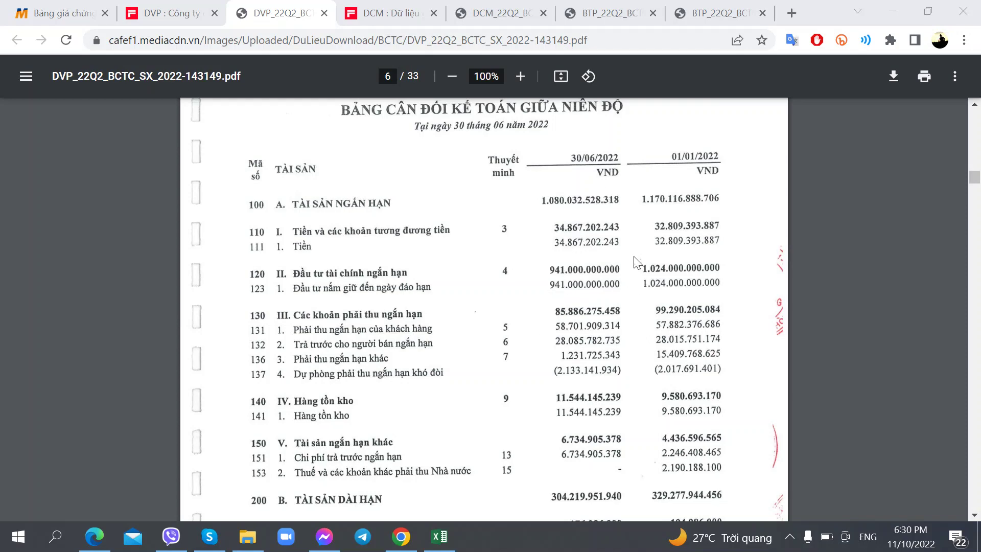
{"action": "scroll", "coordinate": [576, 327], "scroll_direction": "down", "scroll_amount": 1}
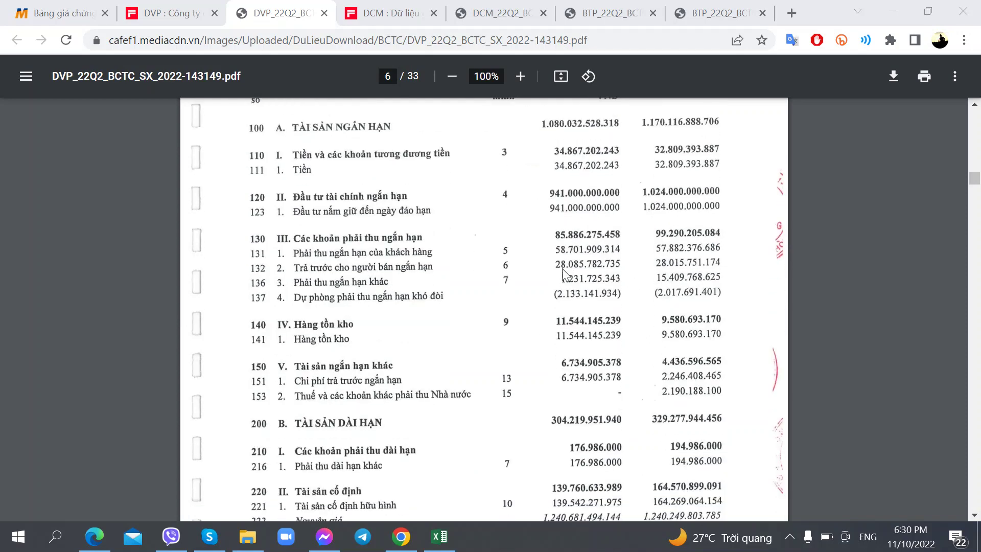
{"action": "scroll", "coordinate": [557, 363], "scroll_direction": "down", "scroll_amount": 3}
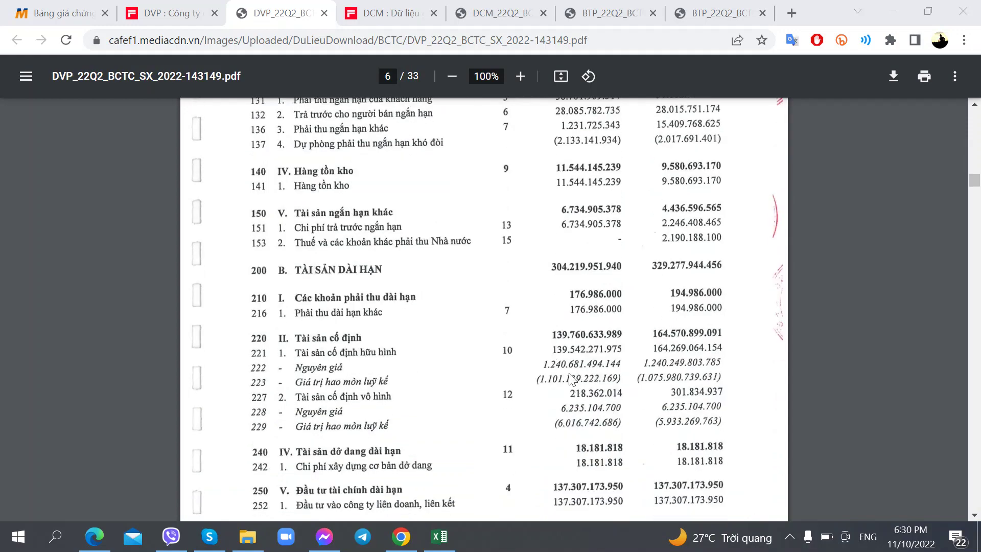
{"action": "scroll", "coordinate": [565, 372], "scroll_direction": "down", "scroll_amount": 20}
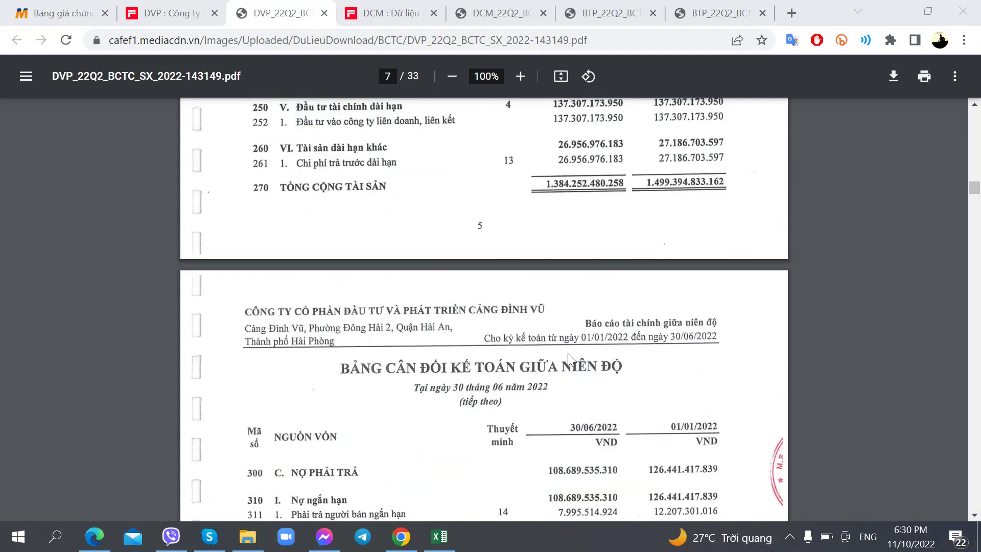
{"action": "scroll", "coordinate": [571, 356], "scroll_direction": "down", "scroll_amount": 4}
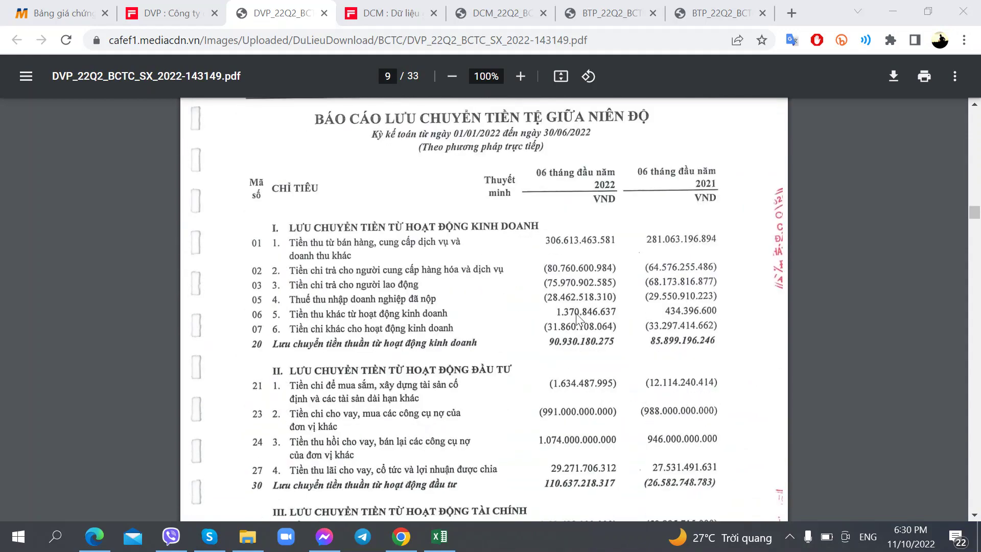
Go to note 10 on tangible fixed assets on page 20, rotate the report upright and examine the depreciation figures
{"action": "left_click_drag", "start_coordinate": [976, 220], "coordinate": [525, 392]}
{"action": "key", "text": "ctrl+bracketright"}
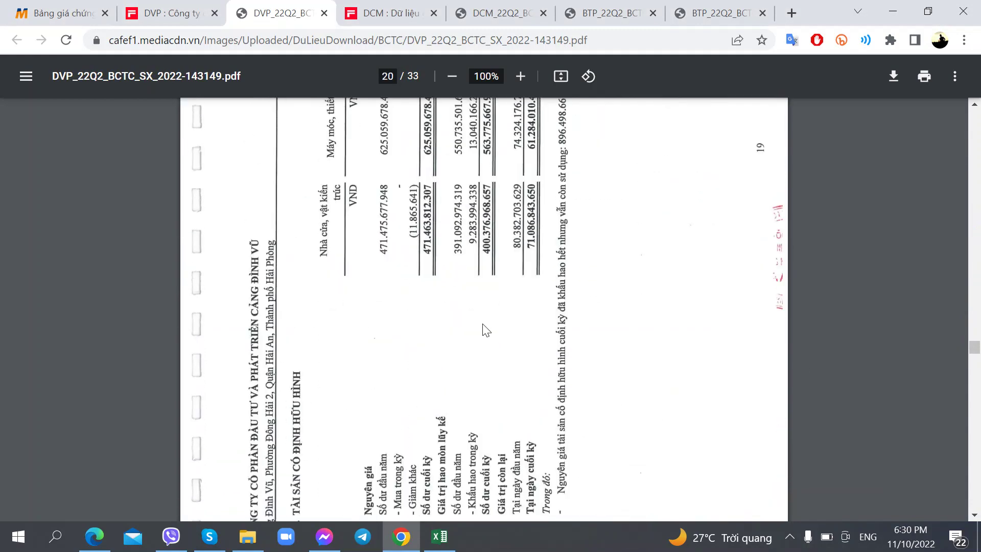
{"action": "right_click", "coordinate": [490, 327]}
{"action": "left_click", "coordinate": [536, 224]}
{"action": "key", "text": "ctrl+bracketleft"}
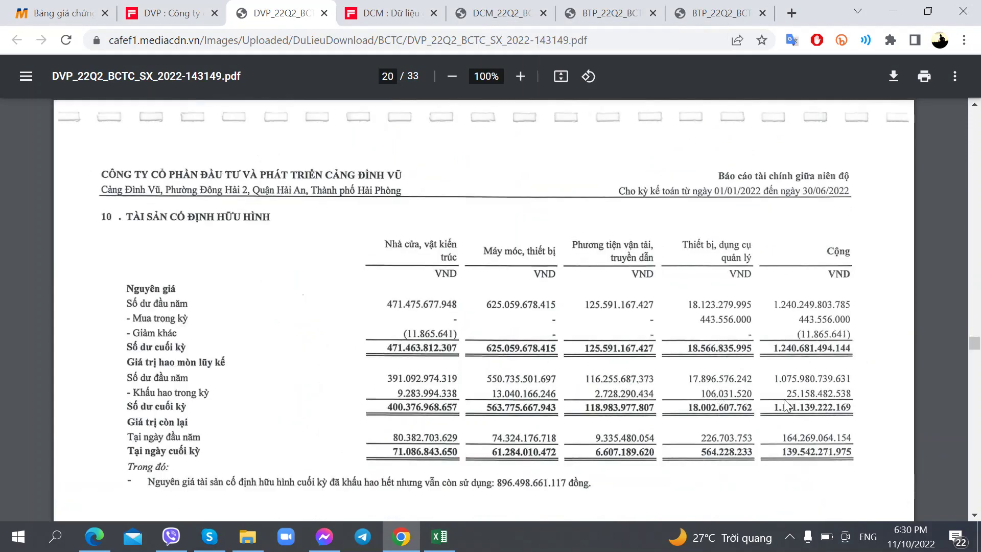
{"action": "scroll", "coordinate": [786, 406], "scroll_direction": "down", "scroll_amount": 10}
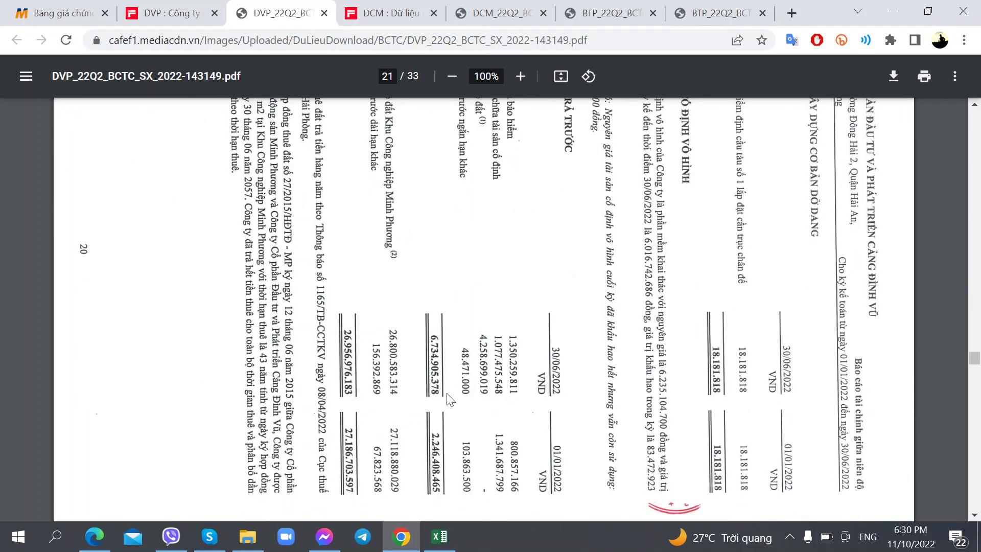
Review the long-term financial investments note on page 17 and rotate the report back to its original orientation
{"action": "scroll", "coordinate": [447, 398], "scroll_direction": "up", "scroll_amount": 20}
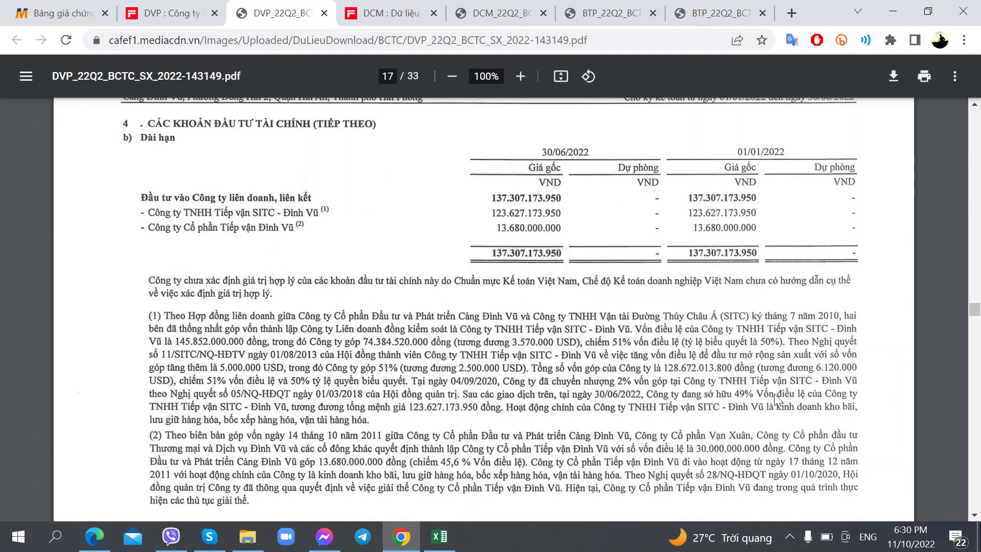
{"action": "scroll", "coordinate": [708, 364], "scroll_direction": "up", "scroll_amount": 7}
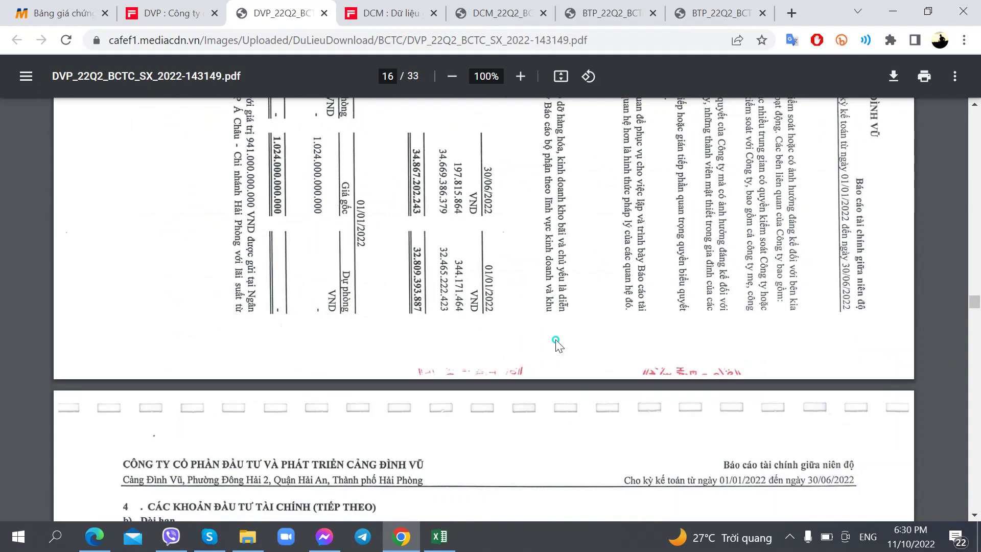
{"action": "right_click", "coordinate": [554, 353]}
{"action": "left_click", "coordinate": [639, 257]}
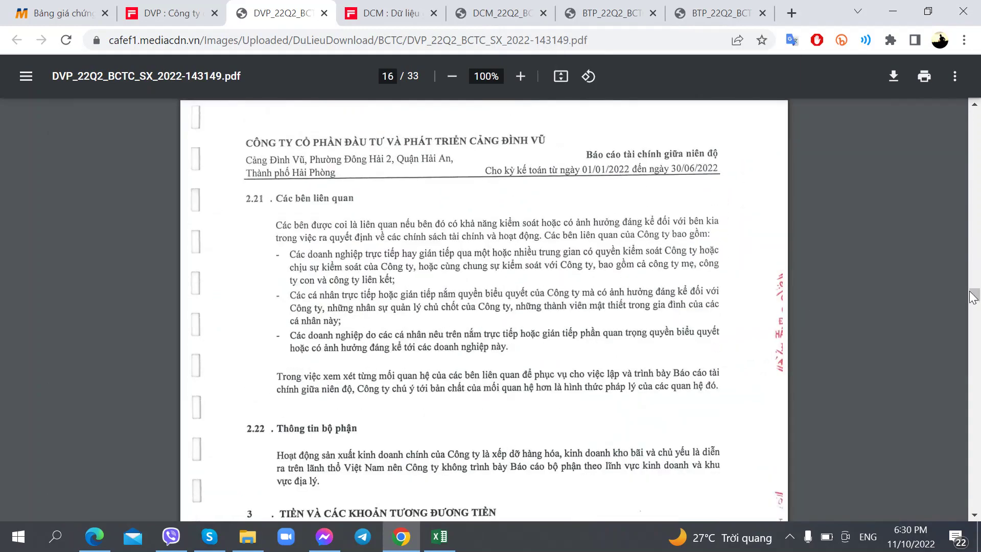
Return to the balance sheet on page 6 and check DVP's fixed assets and long-term investments again
{"action": "left_click_drag", "start_coordinate": [973, 296], "coordinate": [973, 169]}
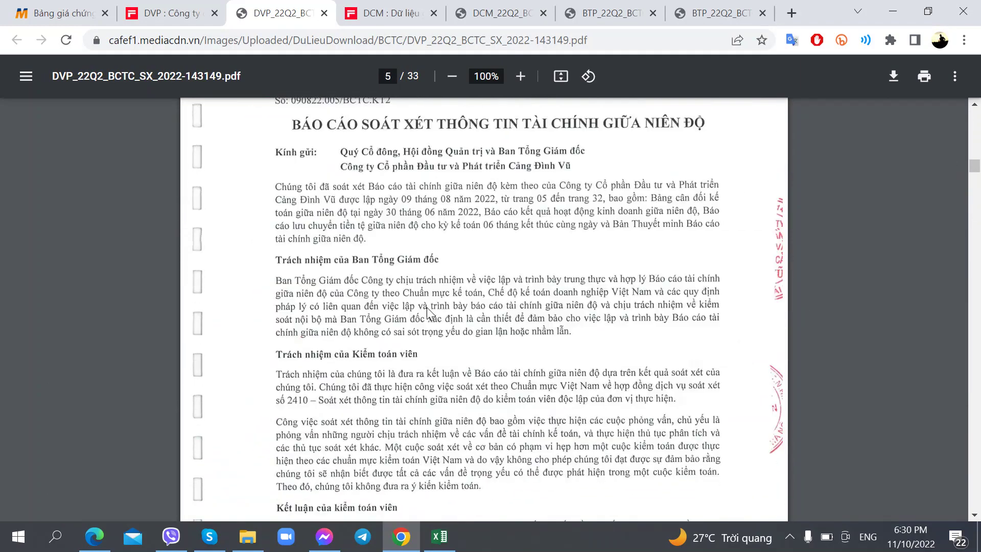
{"action": "scroll", "coordinate": [427, 308], "scroll_direction": "down", "scroll_amount": 20}
{"action": "scroll", "coordinate": [480, 301], "scroll_direction": "up", "scroll_amount": 8}
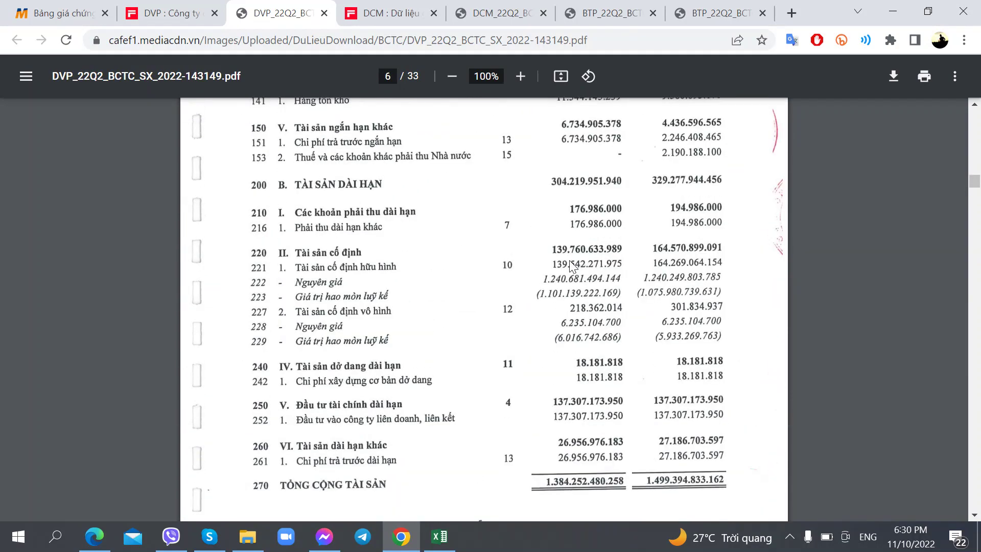
Add a DVP entry in B137 of the Chiến lược Đầu tư CTTM sheet in Excel, with the note "50 tỷ KH TSCĐ / năm" beside it
{"action": "left_click", "coordinate": [440, 536]}
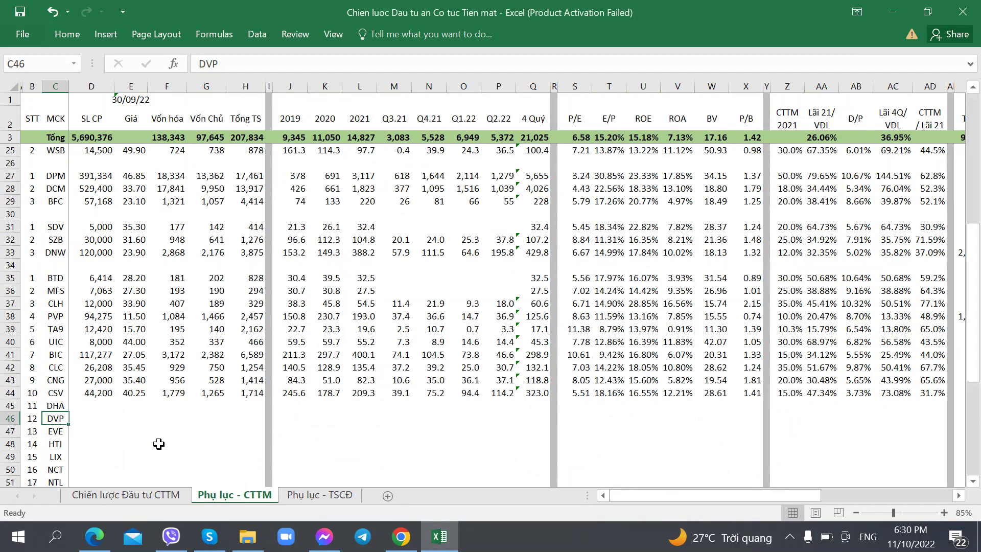
{"action": "left_click", "coordinate": [113, 496]}
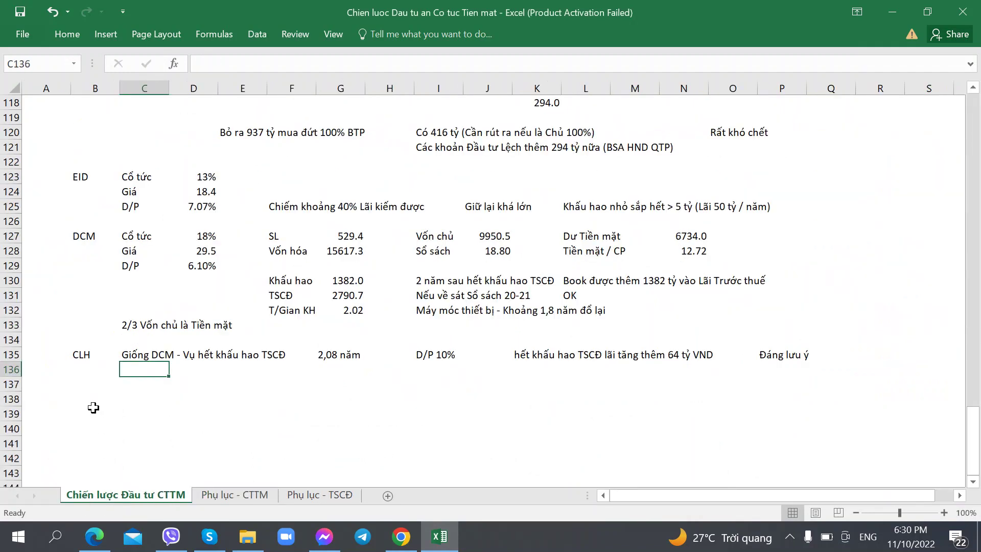
{"action": "left_click", "coordinate": [97, 384]}
{"action": "type", "text": "D"}
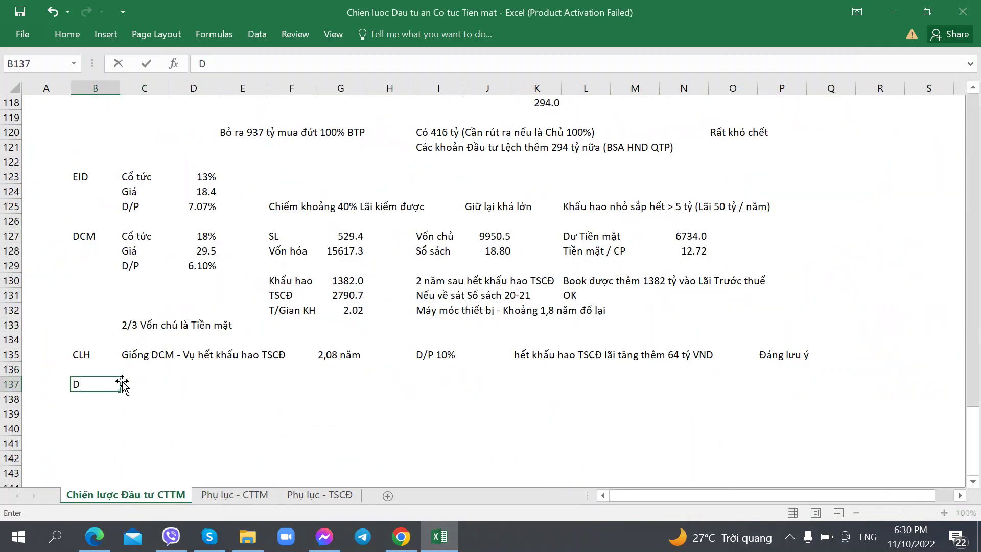
{"action": "type", "text": "VP"}
{"action": "key", "text": "Tab"}
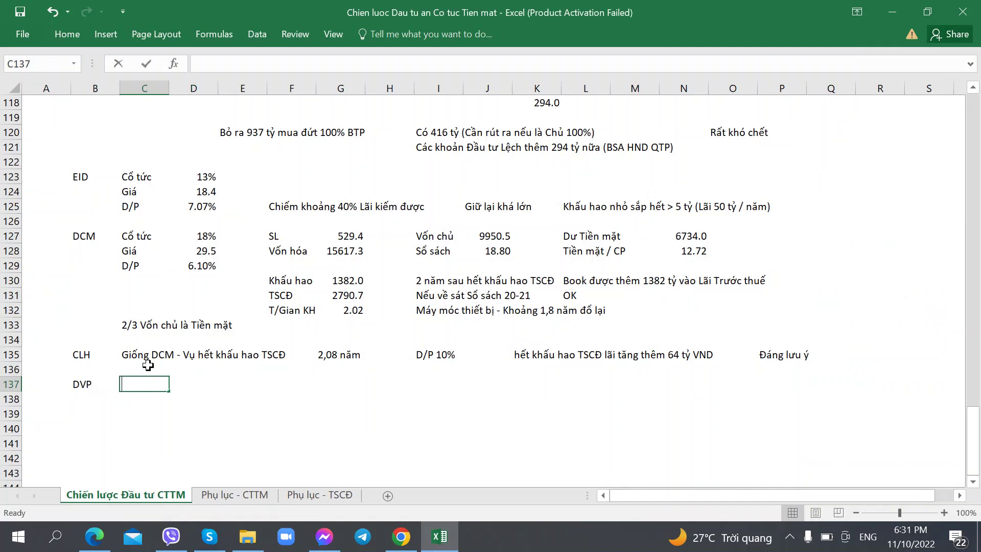
{"action": "type", "text": "50 tỷ KH TSC"}
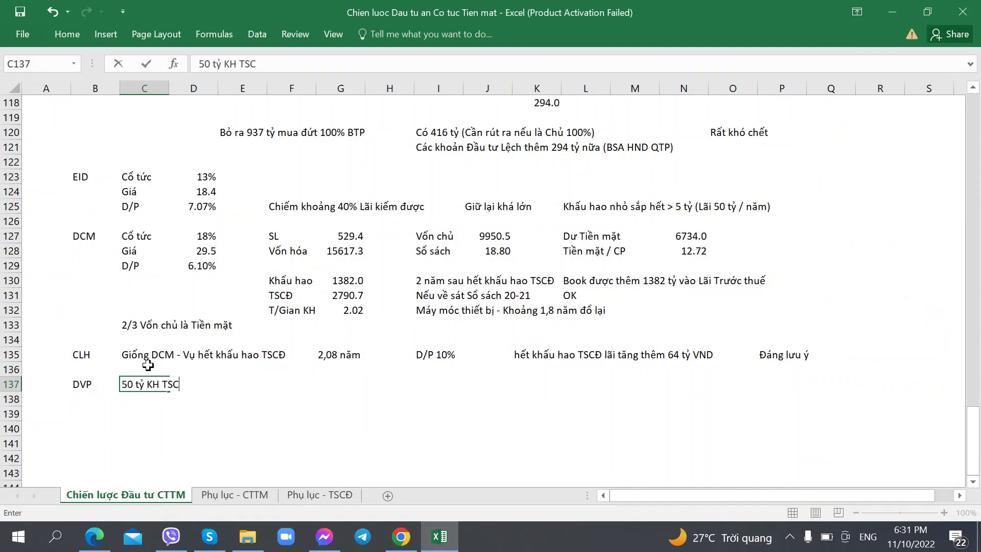
{"action": "type", "text": "Đ / năm"}
{"action": "key", "text": "Tab"}
{"action": "key", "text": "Tab"}
{"action": "key", "text": "Tab"}
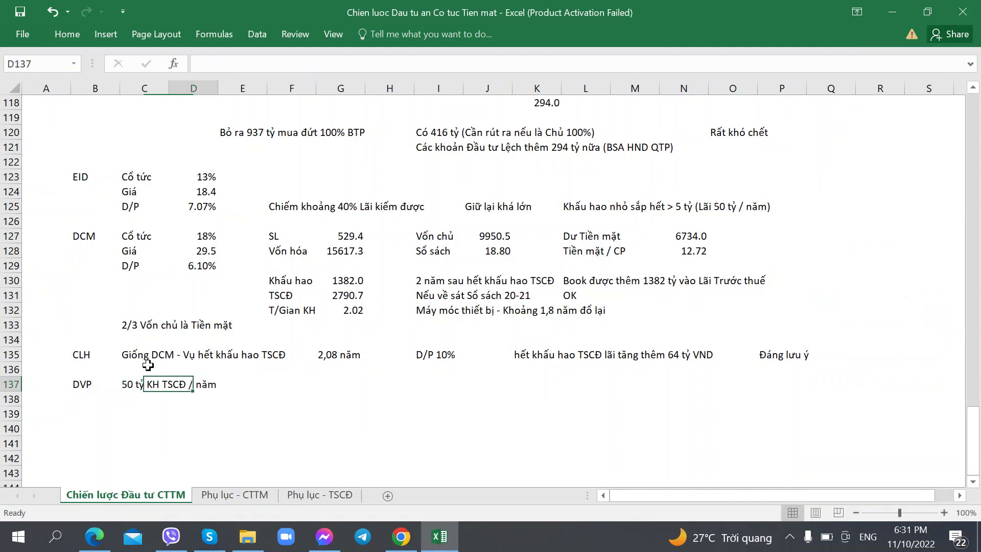
Note the remaining depreciation time for DVP as "chưa đến 3 năm" in F137
{"action": "key", "text": "alt+Tab"}
{"action": "key", "text": "alt+Tab"}
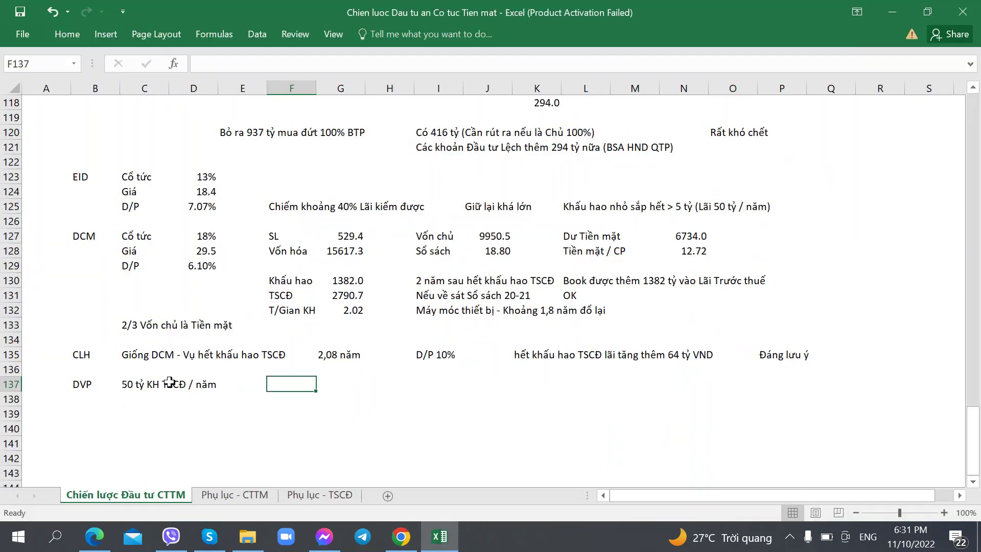
{"action": "type", "text": "ch"}
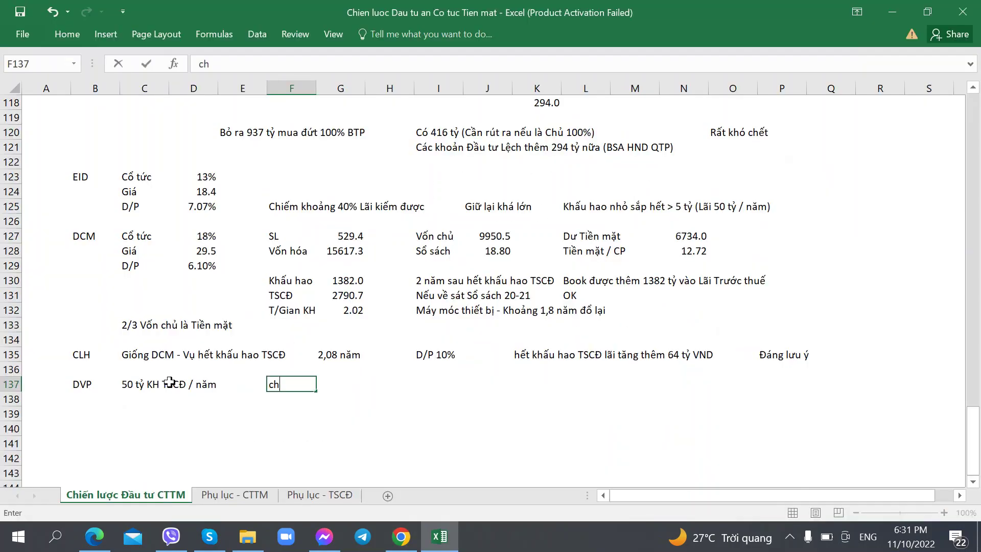
{"action": "type", "text": "ưa đến 3 năm"}
{"action": "key", "text": "Tab"}
{"action": "key", "text": "Tab"}
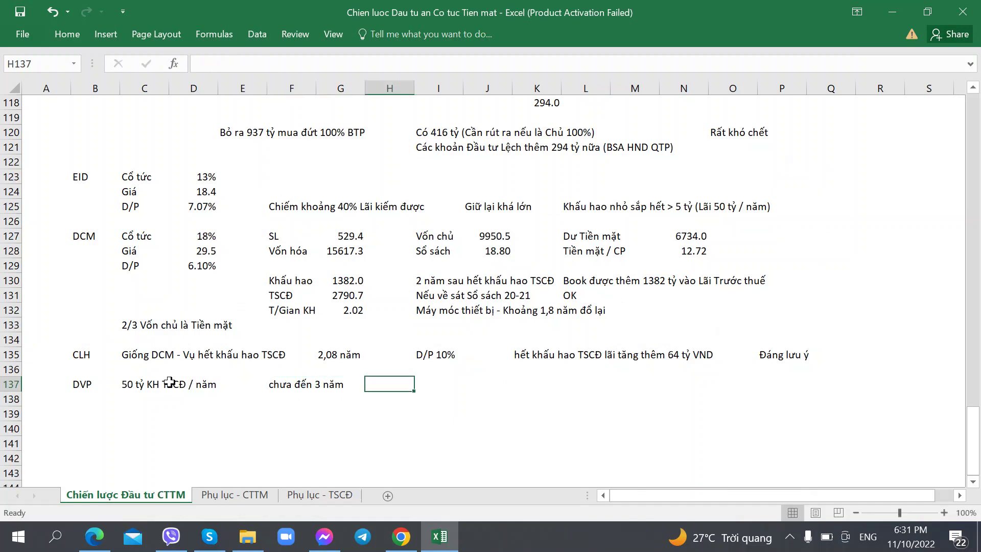
Check DVP's balance sheet in the browser's PDF report, and note "Tiền mặt / Vốn hóa 75%" in H137 of the Excel sheet
{"action": "key", "text": "alt+Tab"}
{"action": "scroll", "coordinate": [290, 307], "scroll_direction": "down", "scroll_amount": 13}
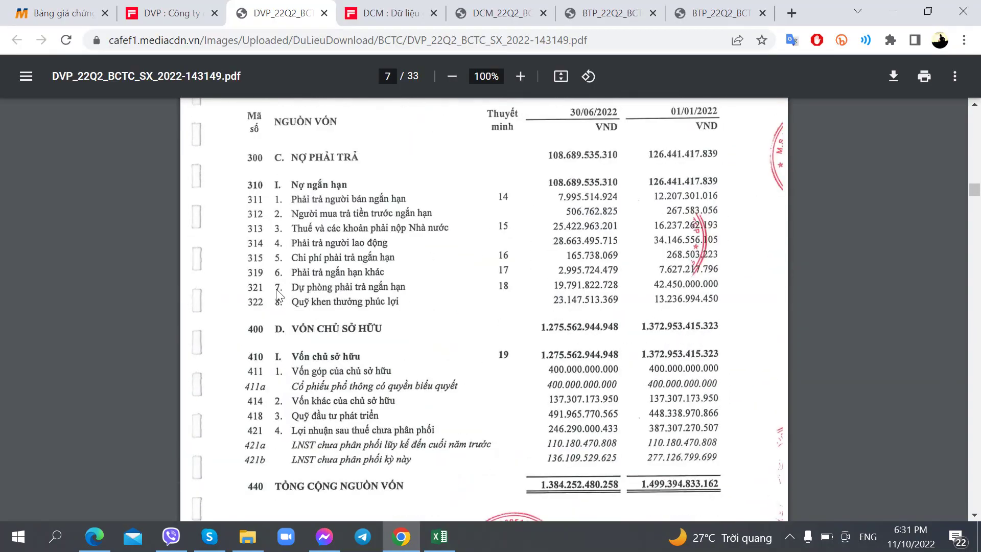
{"action": "scroll", "coordinate": [353, 287], "scroll_direction": "up", "scroll_amount": 15}
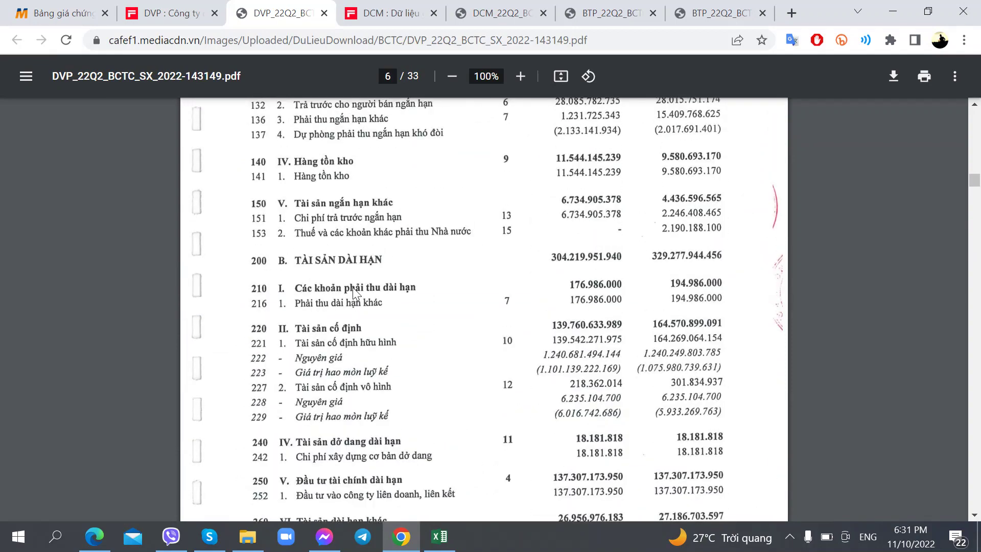
{"action": "scroll", "coordinate": [353, 287], "scroll_direction": "down", "scroll_amount": 14}
{"action": "scroll", "coordinate": [470, 356], "scroll_direction": "up", "scroll_amount": 15}
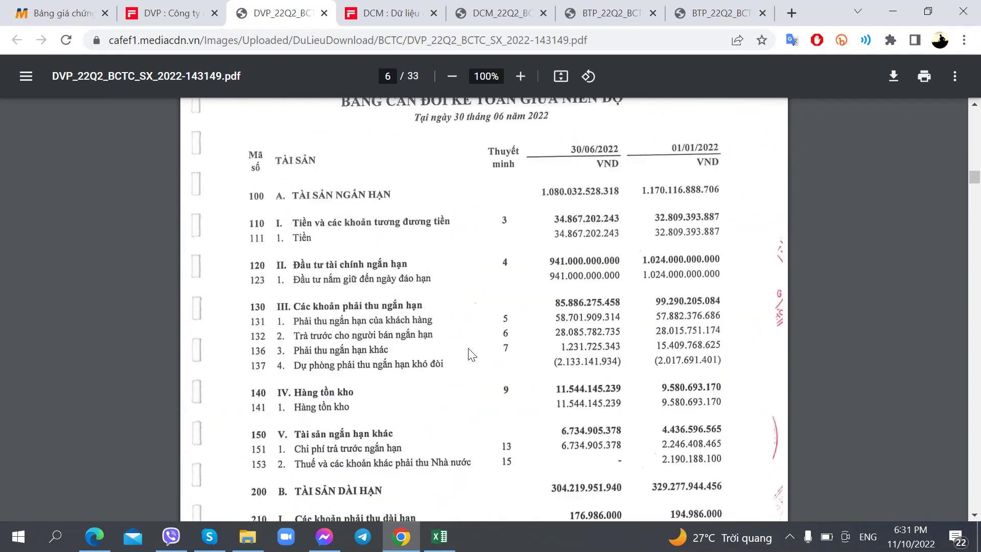
{"action": "scroll", "coordinate": [471, 354], "scroll_direction": "down", "scroll_amount": 20}
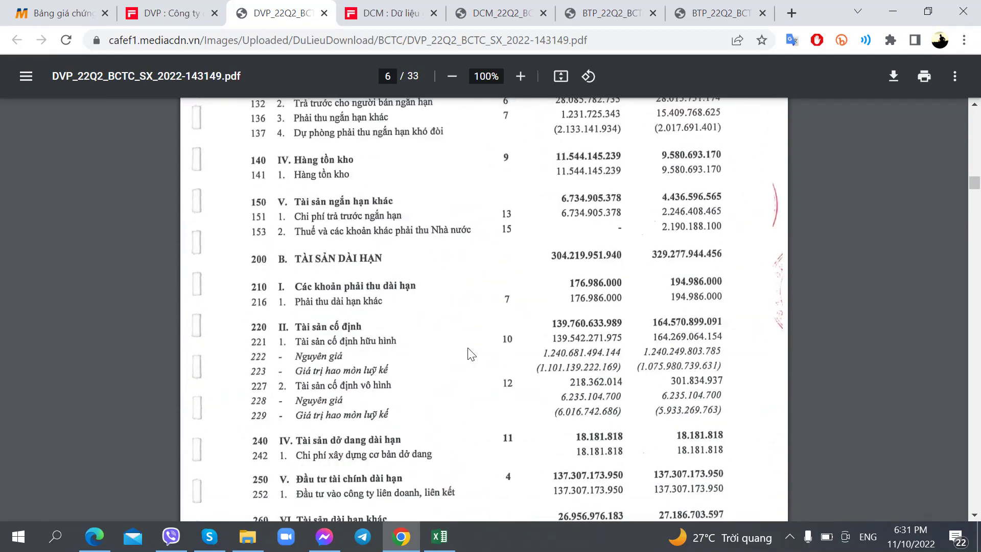
{"action": "key", "text": "alt+Tab"}
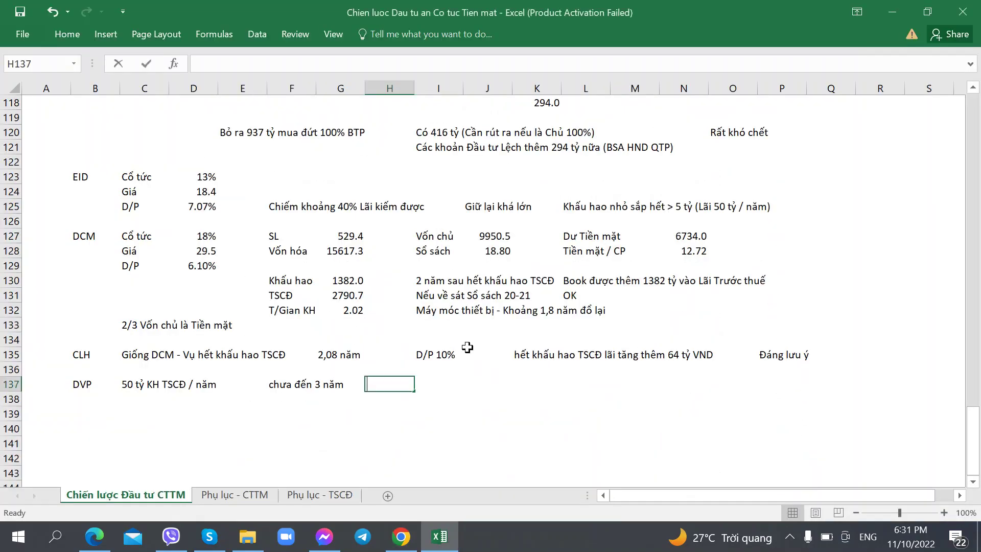
{"action": "type", "text": "Tiền mặt / Vốn "}
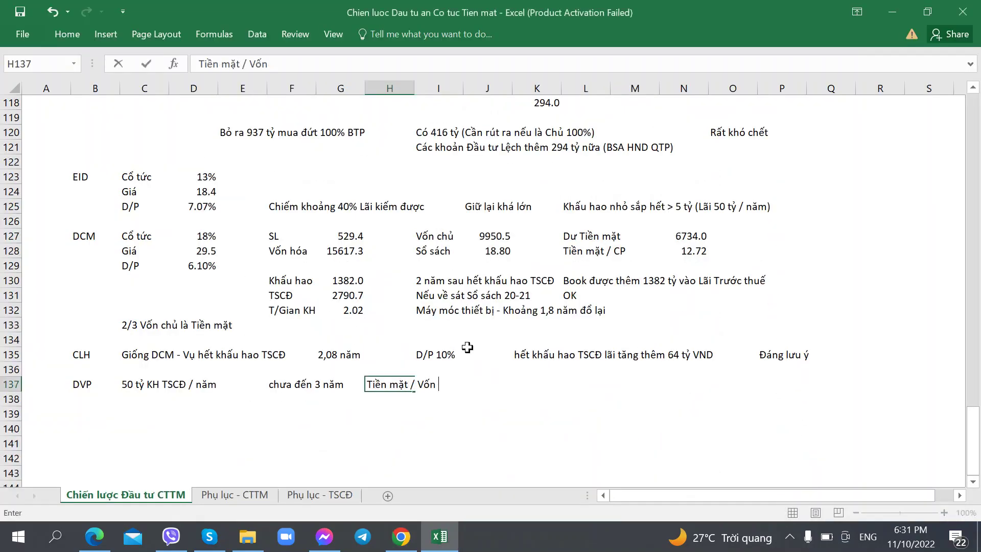
{"action": "type", "text": "hóa 75%"}
{"action": "key", "text": "Right"}
{"action": "key", "text": "Right"}
{"action": "key", "text": "Right"}
Check DVP's half-year income statement on page 8 of the report, and enter "Kỳ vọng nhẹ" in K137 of the Excel sheet
{"action": "key", "text": "alt+Tab"}
{"action": "scroll", "coordinate": [475, 350], "scroll_direction": "down", "scroll_amount": 12}
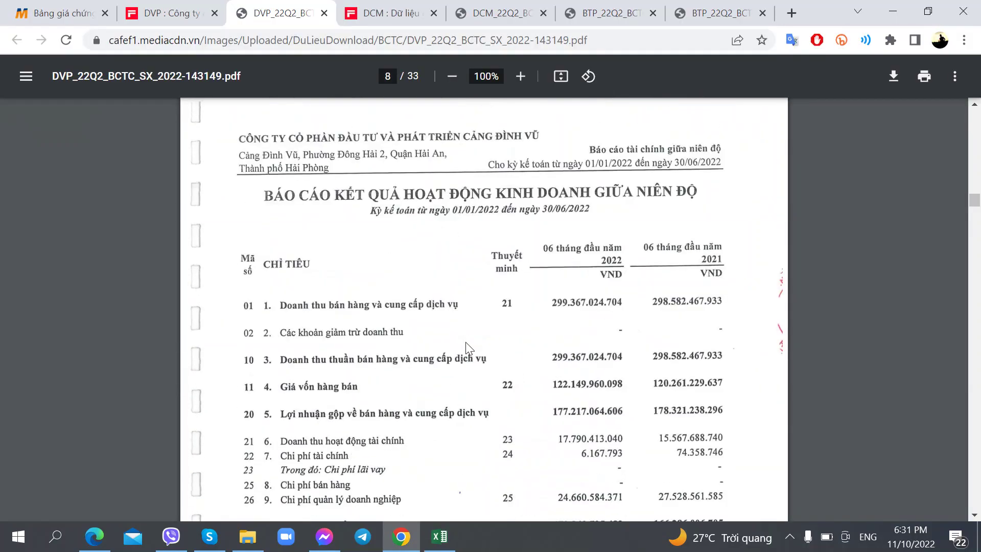
{"action": "scroll", "coordinate": [443, 334], "scroll_direction": "up", "scroll_amount": 3}
{"action": "scroll", "coordinate": [435, 338], "scroll_direction": "down", "scroll_amount": 3}
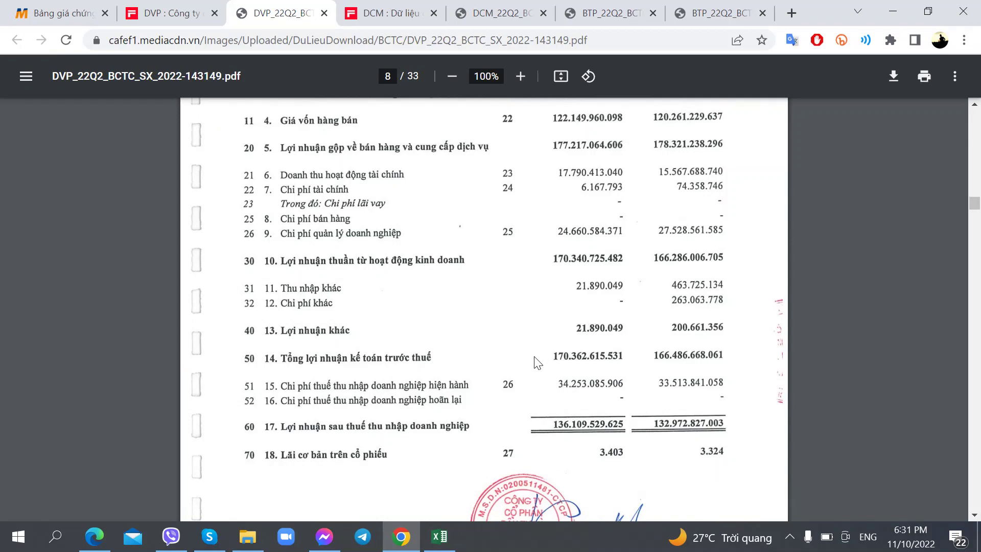
{"action": "key", "text": "alt+Tab"}
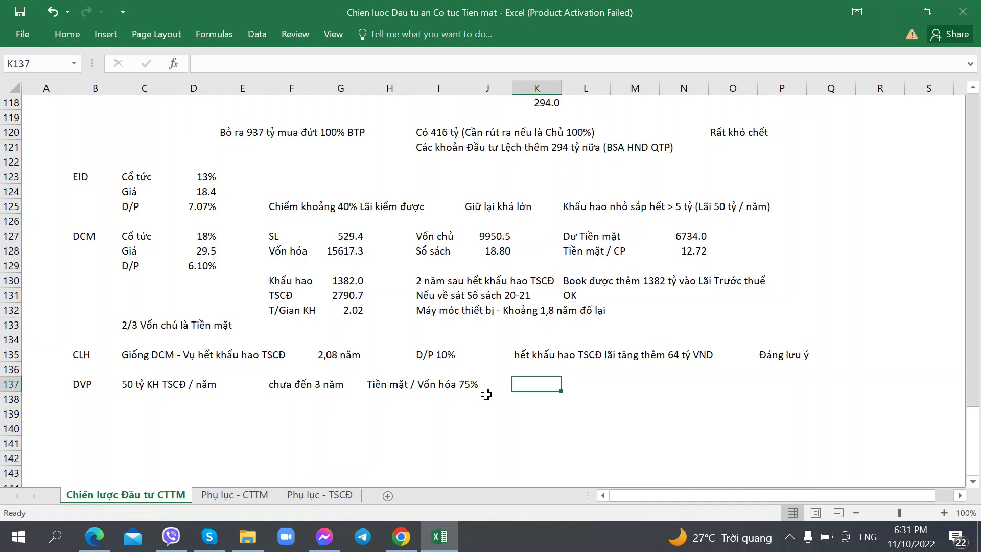
{"action": "type", "text": "Kỳ vọng nhe"}
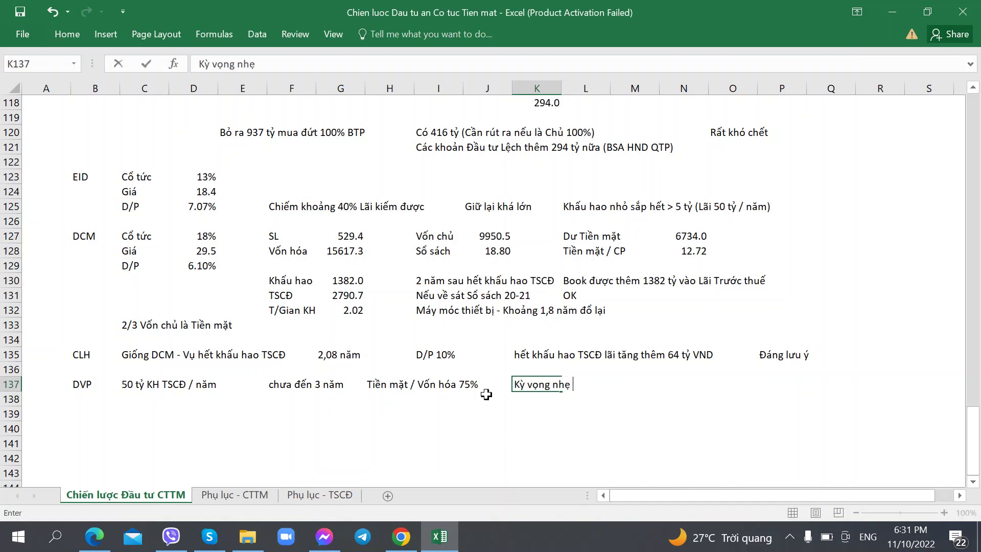
Return to DVP's report in the browser and review the income statement and the cash flow statement on page 9
{"action": "key", "text": "alt+Tab"}
{"action": "scroll", "coordinate": [514, 368], "scroll_direction": "up", "scroll_amount": 4}
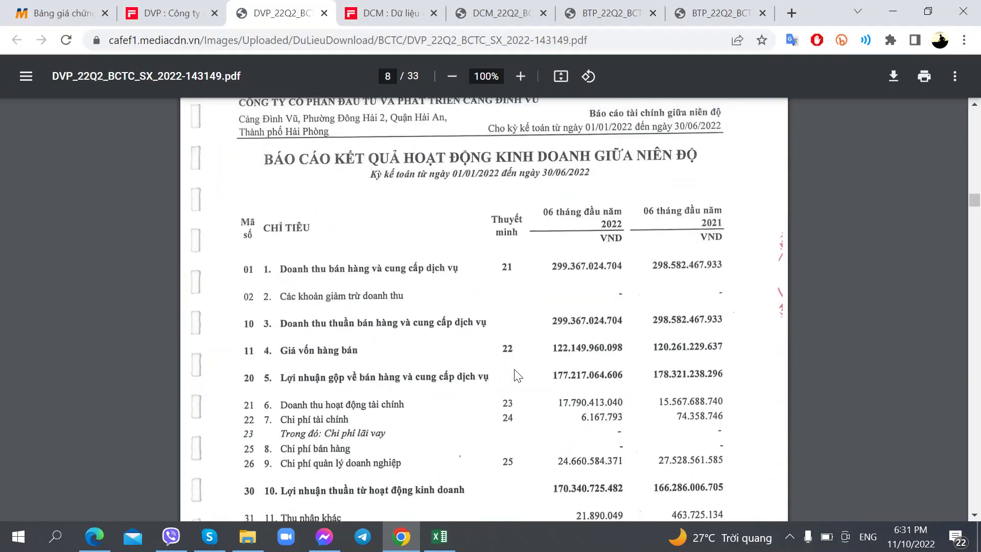
{"action": "scroll", "coordinate": [514, 369], "scroll_direction": "down", "scroll_amount": 6}
{"action": "scroll", "coordinate": [514, 369], "scroll_direction": "down", "scroll_amount": 10}
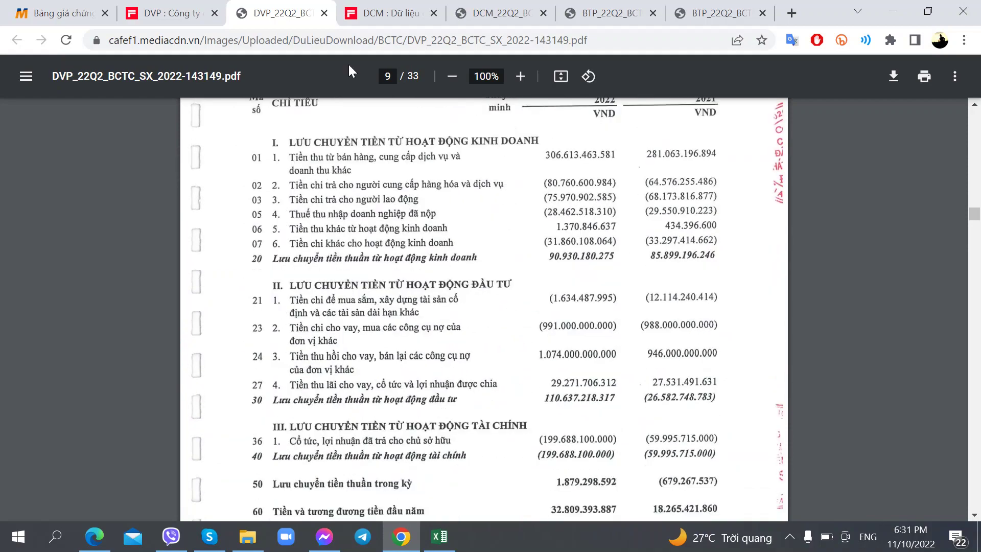
Go back to DVP's CafeF company page, search for ticker DHA and open its company page
{"action": "left_click", "coordinate": [171, 13]}
{"action": "scroll", "coordinate": [484, 212], "scroll_direction": "up", "scroll_amount": 10}
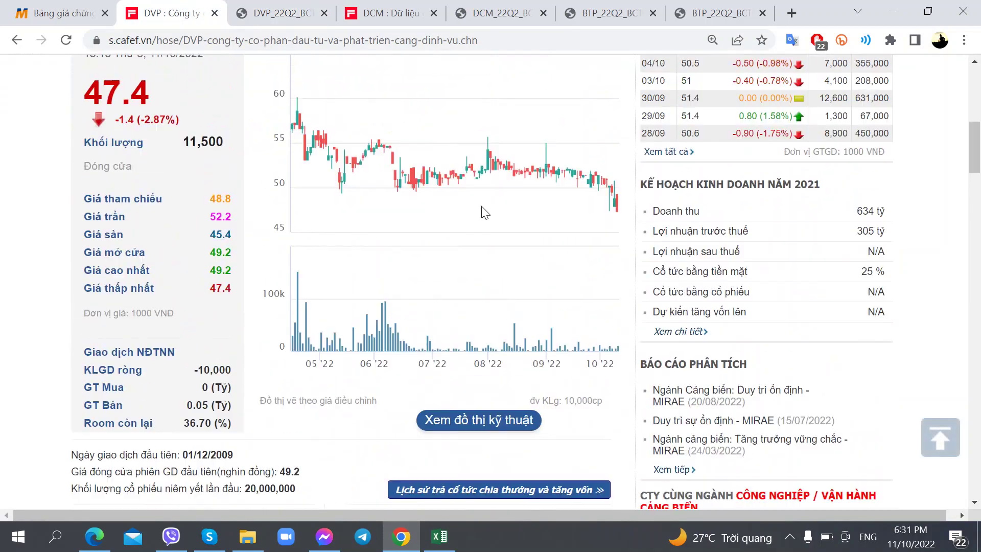
{"action": "scroll", "coordinate": [484, 212], "scroll_direction": "up", "scroll_amount": 5}
{"action": "left_click", "coordinate": [700, 104]}
{"action": "type", "text": "D"}
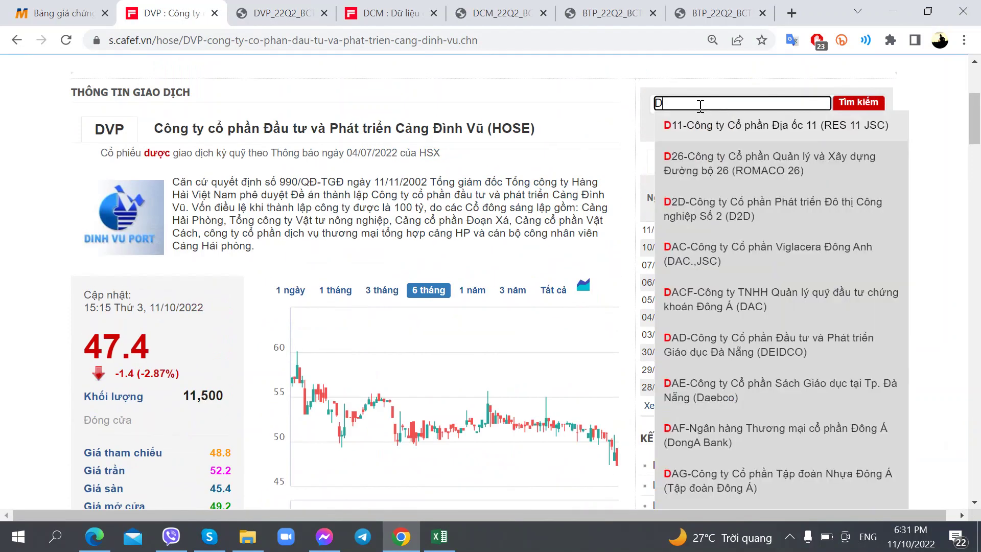
{"action": "type", "text": "HA"}
{"action": "left_click", "coordinate": [700, 116]}
Look over the remaining tickers after DVP on the Phụ lục - CTTM sheet in Excel, and return to DHA's page in the browser
{"action": "key", "text": "alt+Tab"}
{"action": "key", "text": "alt+Tab"}
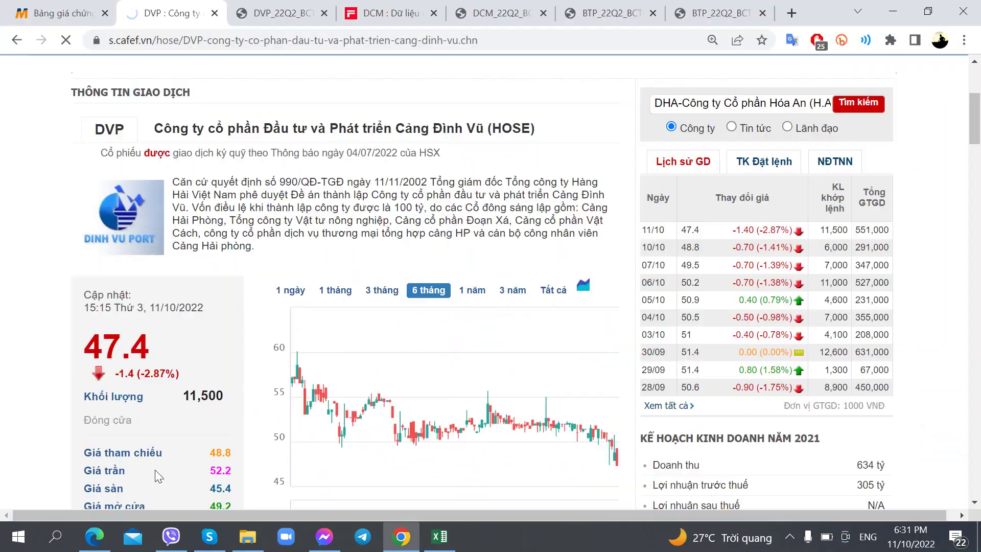
{"action": "key", "text": "alt+Tab"}
{"action": "left_click", "coordinate": [221, 498]}
{"action": "scroll", "coordinate": [90, 442], "scroll_direction": "down", "scroll_amount": 2}
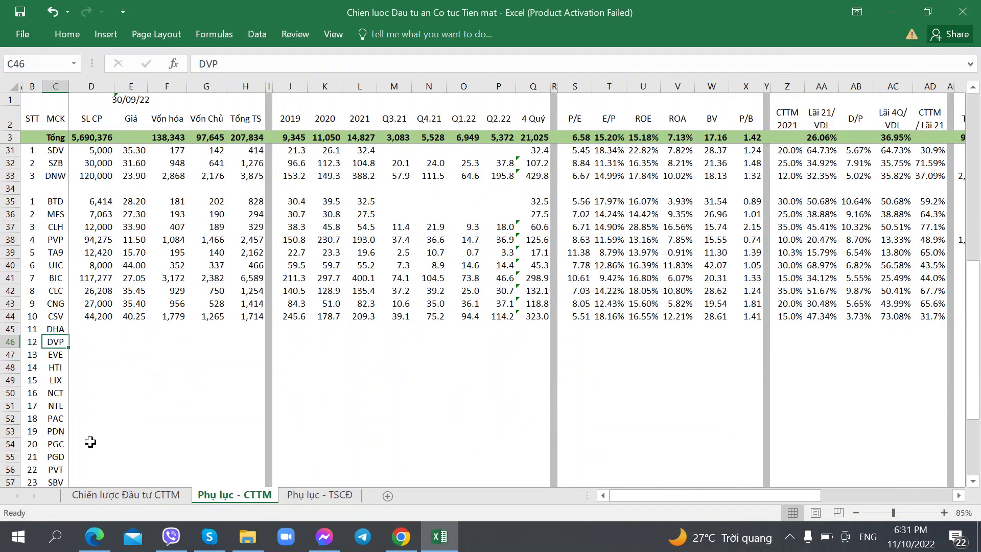
{"action": "scroll", "coordinate": [91, 442], "scroll_direction": "down", "scroll_amount": 1}
{"action": "key", "text": "alt+Tab"}
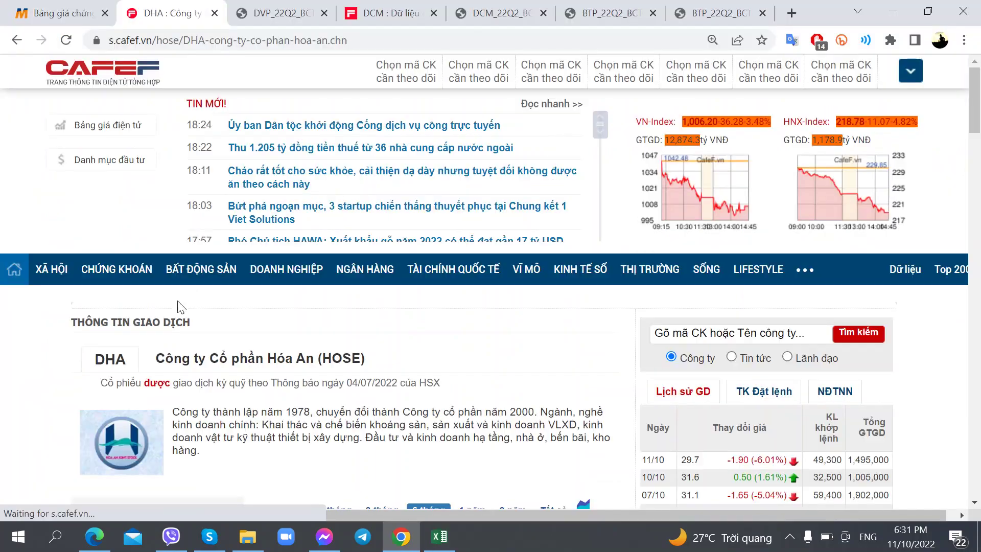
{"action": "key", "text": "alt+Tab"}
{"action": "scroll", "coordinate": [71, 403], "scroll_direction": "down", "scroll_amount": 2}
{"action": "key", "text": "alt+Tab"}
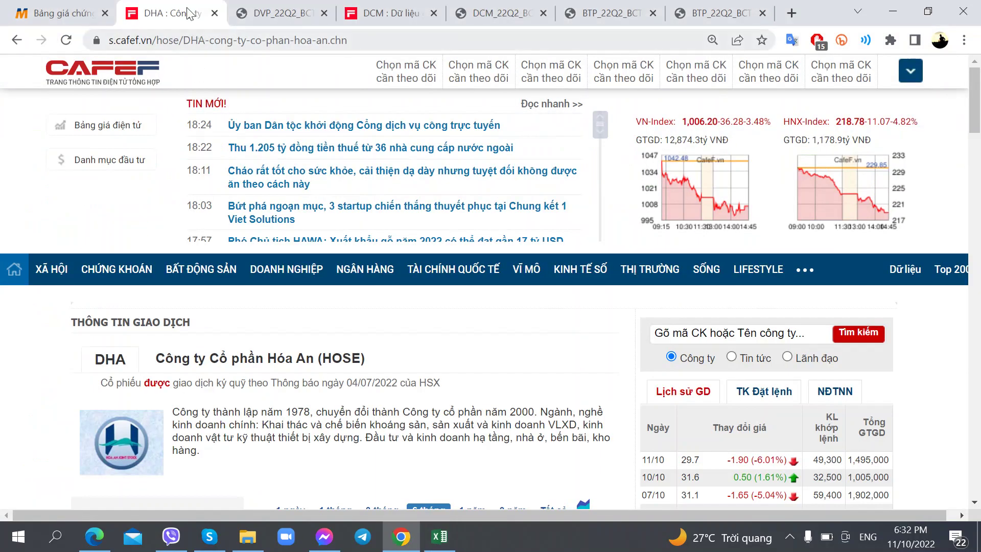
Filter DHA's news by "Trả cổ tức - Chốt quyền" and switch its financial results to the yearly view
{"action": "key", "text": "ctrl+Tab"}
{"action": "key", "text": "ctrl+shift+Tab"}
{"action": "scroll", "coordinate": [317, 325], "scroll_direction": "down", "scroll_amount": 5}
{"action": "scroll", "coordinate": [320, 322], "scroll_direction": "down", "scroll_amount": 8}
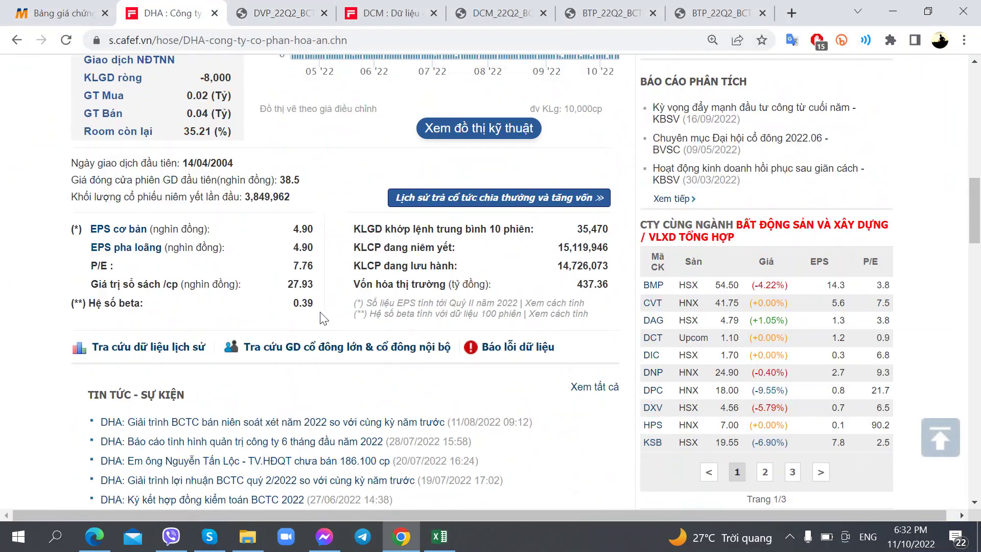
{"action": "scroll", "coordinate": [225, 331], "scroll_direction": "down", "scroll_amount": 4}
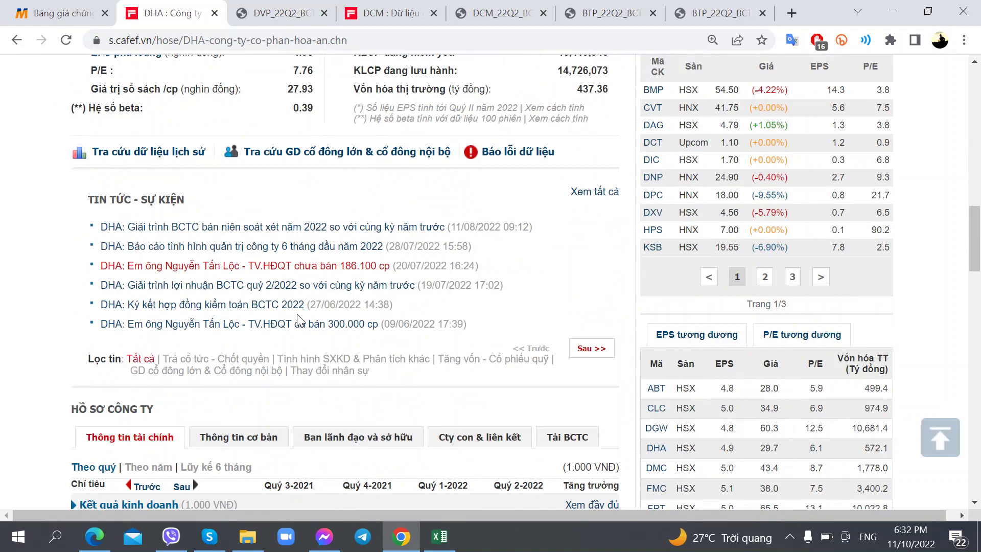
{"action": "left_click", "coordinate": [225, 326]}
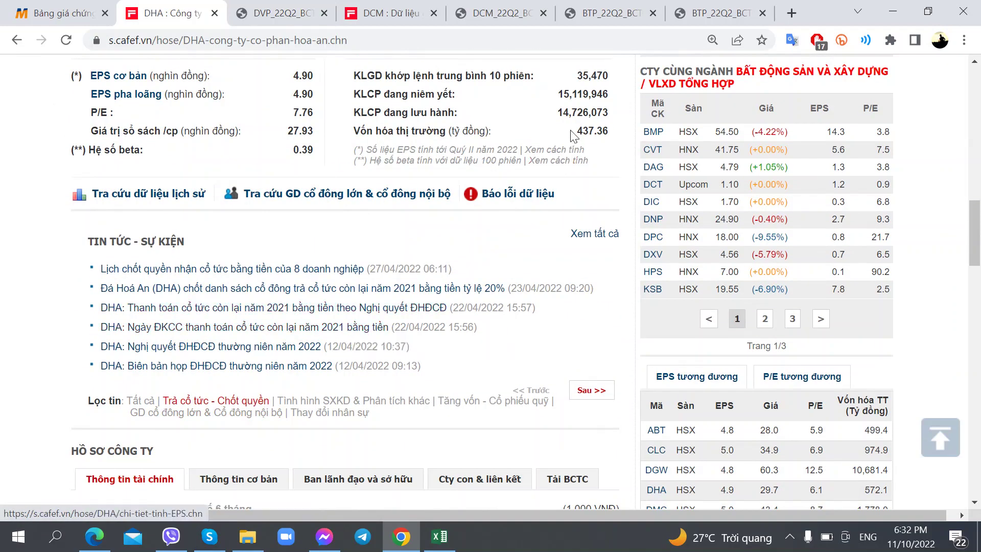
{"action": "scroll", "coordinate": [121, 368], "scroll_direction": "down", "scroll_amount": 6}
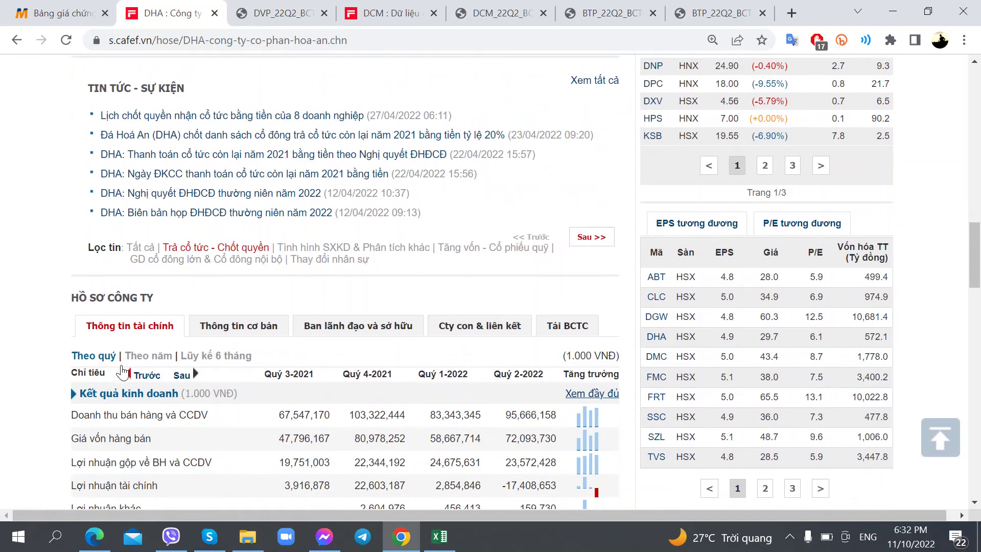
{"action": "left_click", "coordinate": [149, 206]}
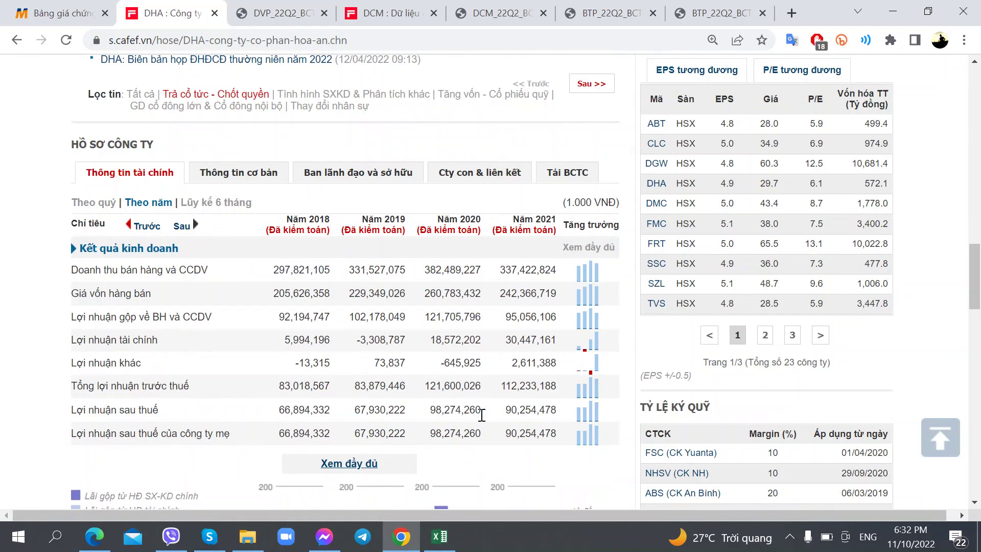
Show DHA's dividend payment history and examine the cash dividend entries from 2020 and 2021
{"action": "scroll", "coordinate": [478, 429], "scroll_direction": "up", "scroll_amount": 9}
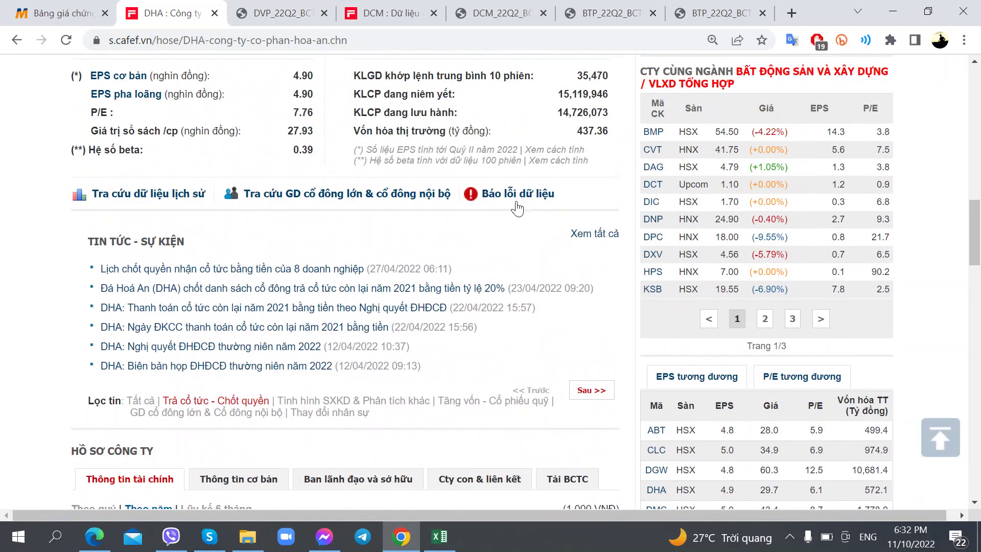
{"action": "mouse_move", "coordinate": [465, 201]}
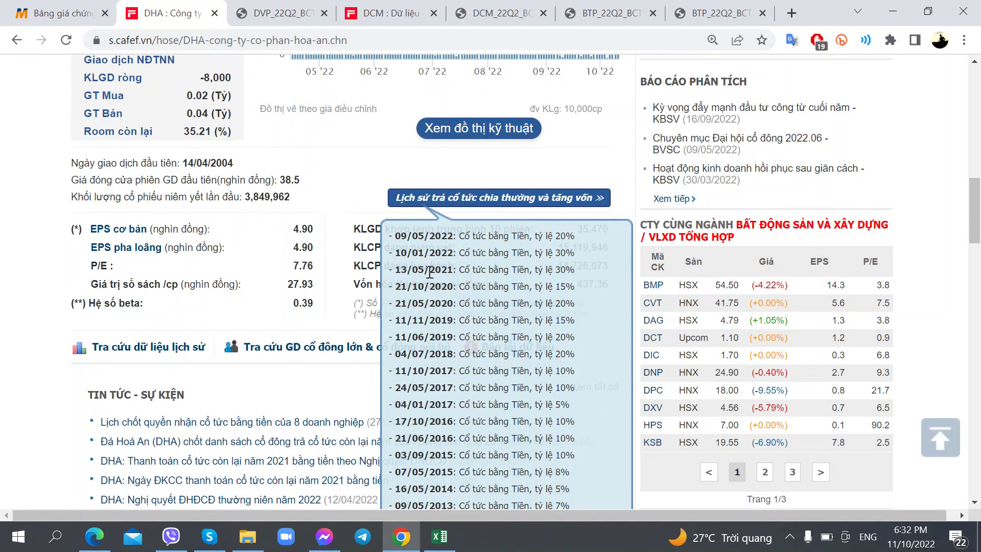
{"action": "left_click_drag", "start_coordinate": [429, 272], "coordinate": [549, 274]}
{"action": "left_click_drag", "start_coordinate": [441, 284], "coordinate": [560, 307]}
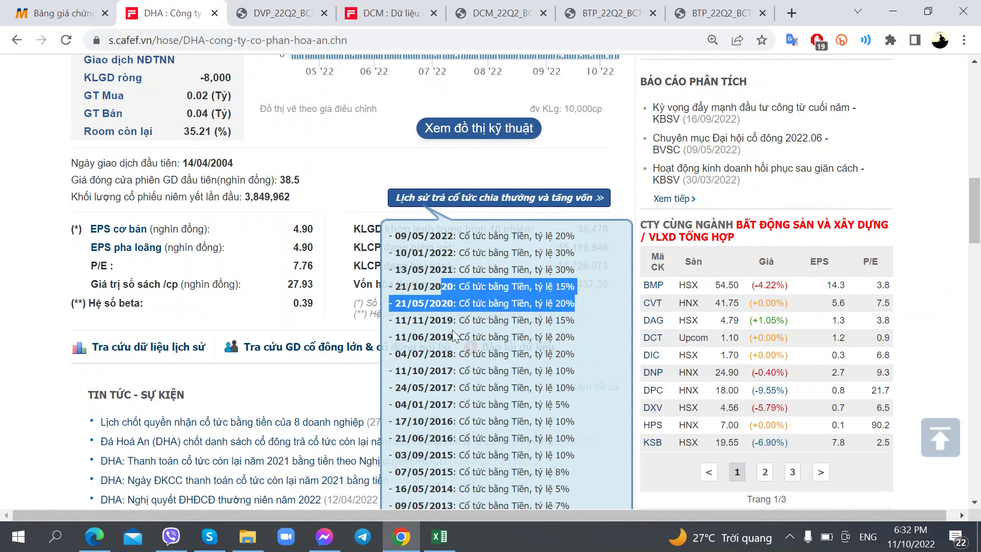
Examine DHA's 2019 cash dividend entries and bring the dividend payment history up again
{"action": "left_click_drag", "start_coordinate": [389, 319], "coordinate": [584, 338]}
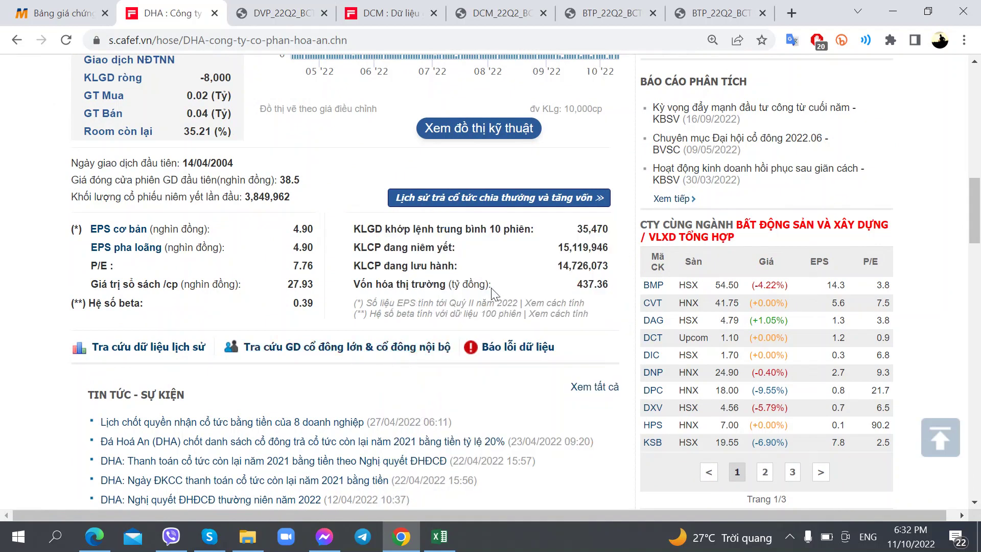
{"action": "mouse_move", "coordinate": [474, 207]}
{"action": "left_click", "coordinate": [572, 258]}
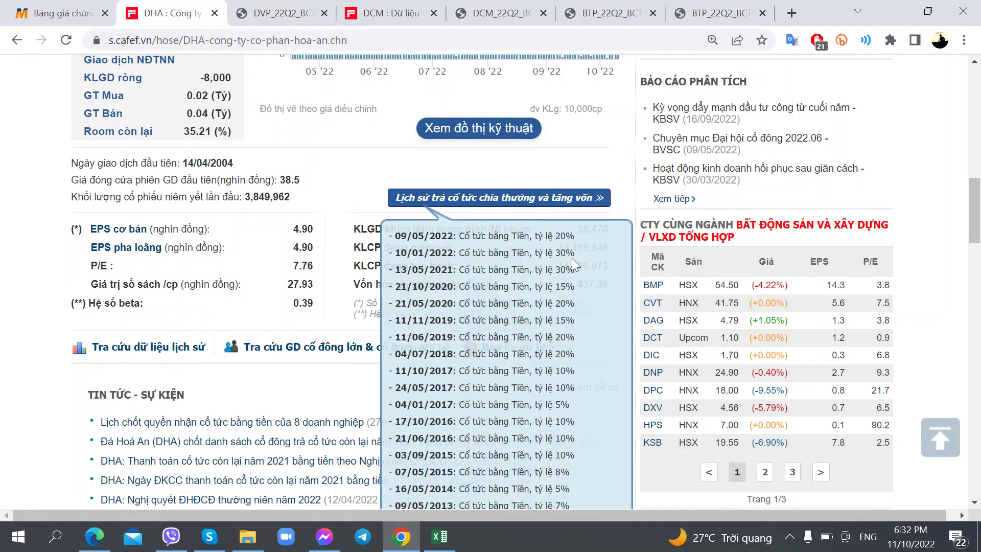
Show the next page of DHA's dividend news and compare it with the dividend payment history
{"action": "scroll", "coordinate": [214, 252], "scroll_direction": "down", "scroll_amount": 6}
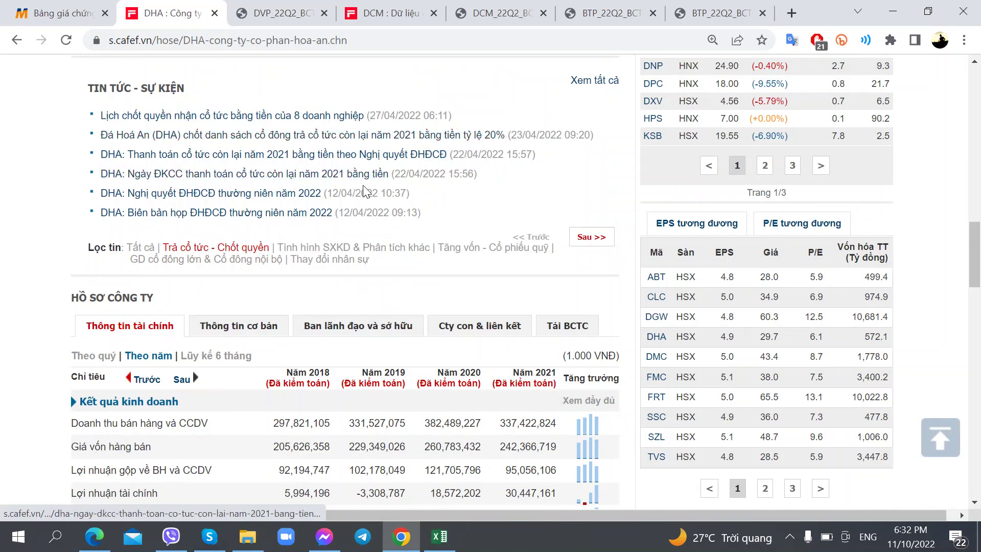
{"action": "left_click", "coordinate": [590, 238]}
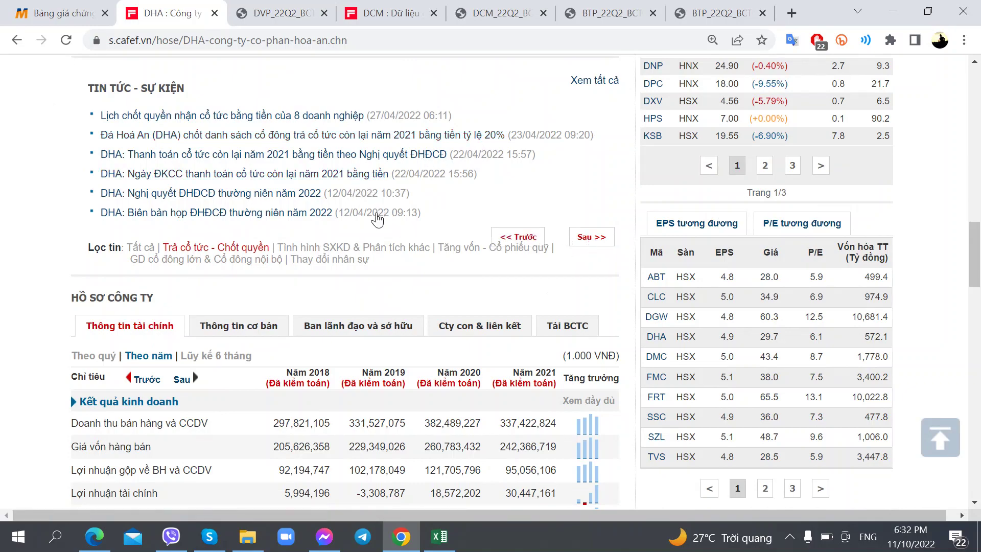
{"action": "scroll", "coordinate": [383, 215], "scroll_direction": "up", "scroll_amount": 1}
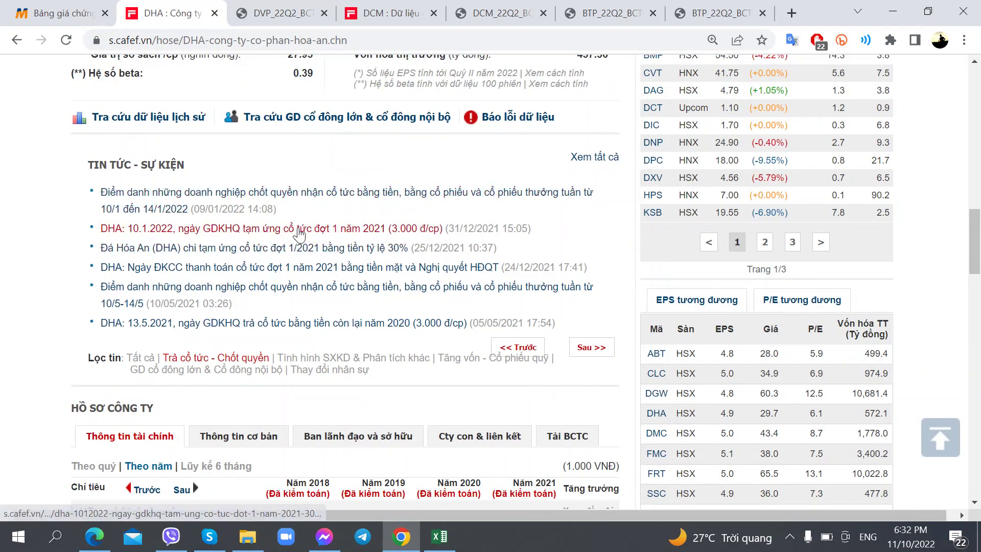
{"action": "scroll", "coordinate": [463, 244], "scroll_direction": "up", "scroll_amount": 3}
{"action": "scroll", "coordinate": [465, 255], "scroll_direction": "up", "scroll_amount": 3}
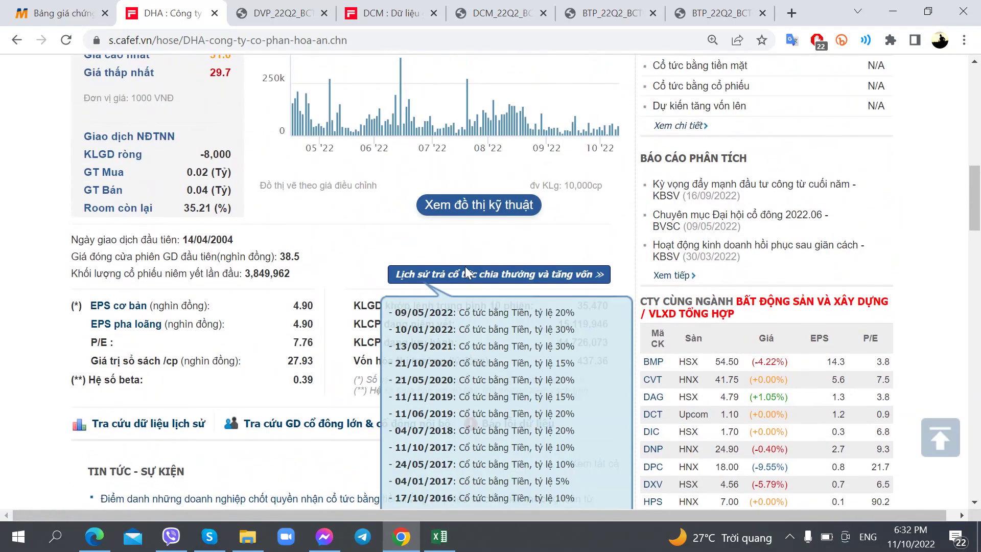
Set DHA's price chart to the 1-year range and examine the price around the dividend dates
{"action": "scroll", "coordinate": [459, 264], "scroll_direction": "up", "scroll_amount": 4}
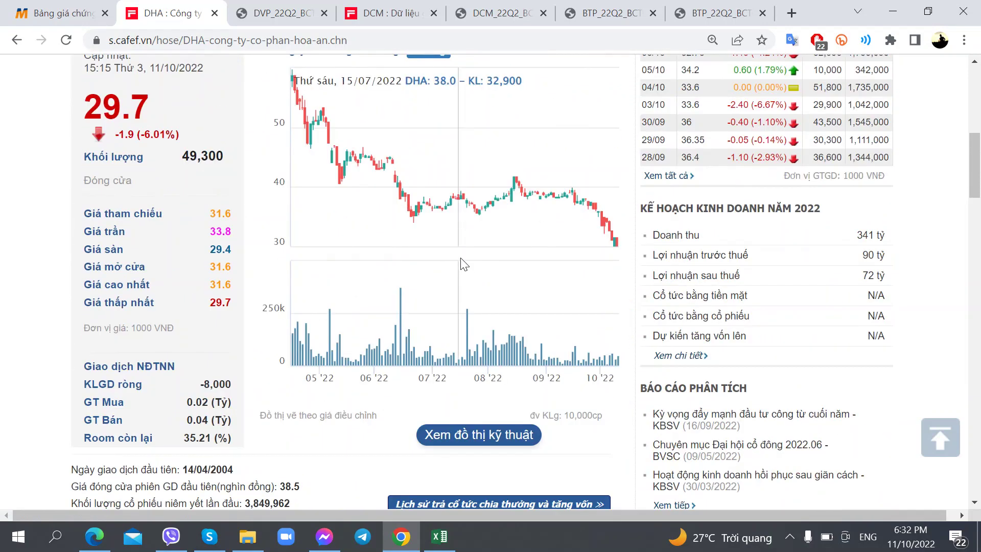
{"action": "scroll", "coordinate": [459, 264], "scroll_direction": "up", "scroll_amount": 1}
{"action": "left_click", "coordinate": [475, 132]}
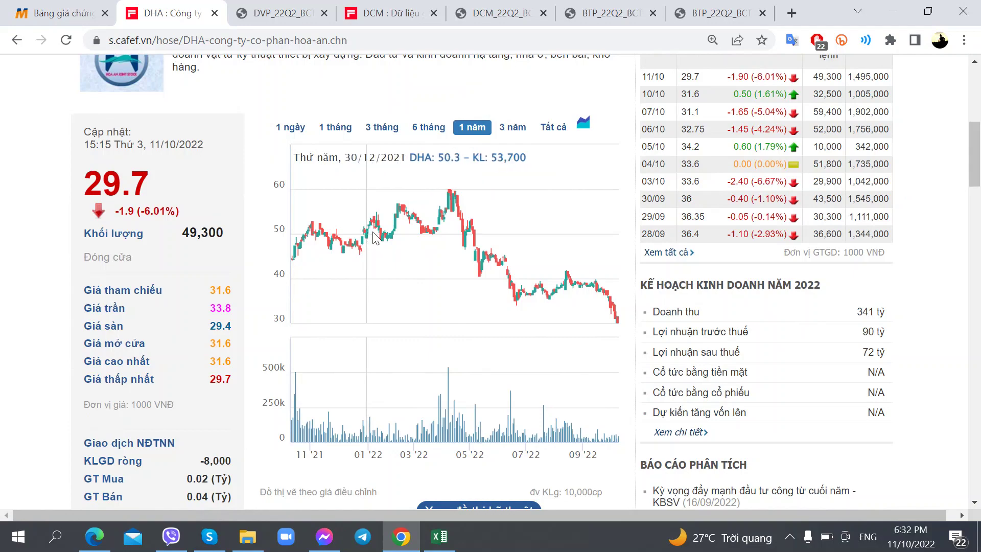
Review DHA's key ratios and yearly results, and switch the financial results to the quarterly view
{"action": "scroll", "coordinate": [573, 327], "scroll_direction": "down", "scroll_amount": 5}
{"action": "scroll", "coordinate": [553, 321], "scroll_direction": "down", "scroll_amount": 2}
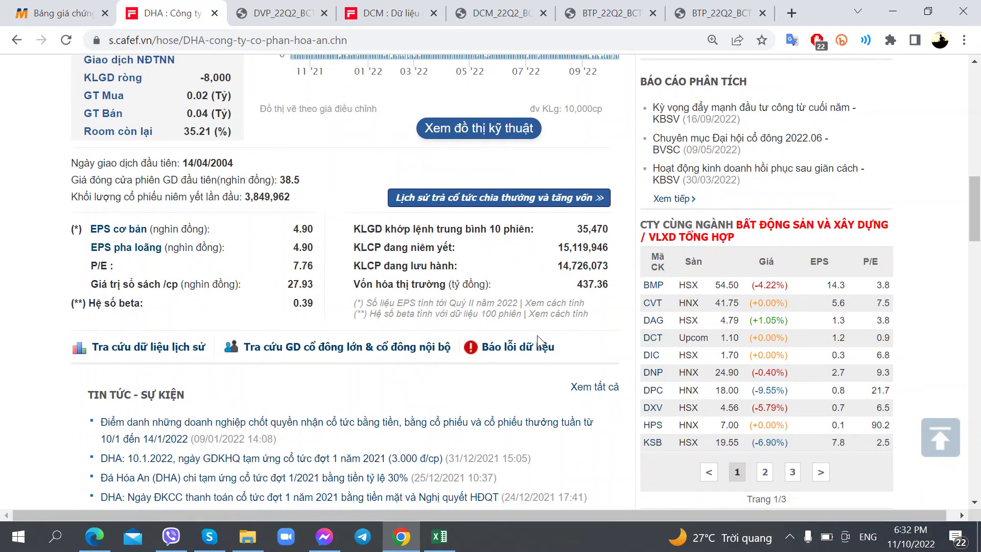
{"action": "scroll", "coordinate": [537, 336], "scroll_direction": "up", "scroll_amount": 5}
{"action": "scroll", "coordinate": [398, 353], "scroll_direction": "down", "scroll_amount": 5}
{"action": "scroll", "coordinate": [398, 353], "scroll_direction": "down", "scroll_amount": 1}
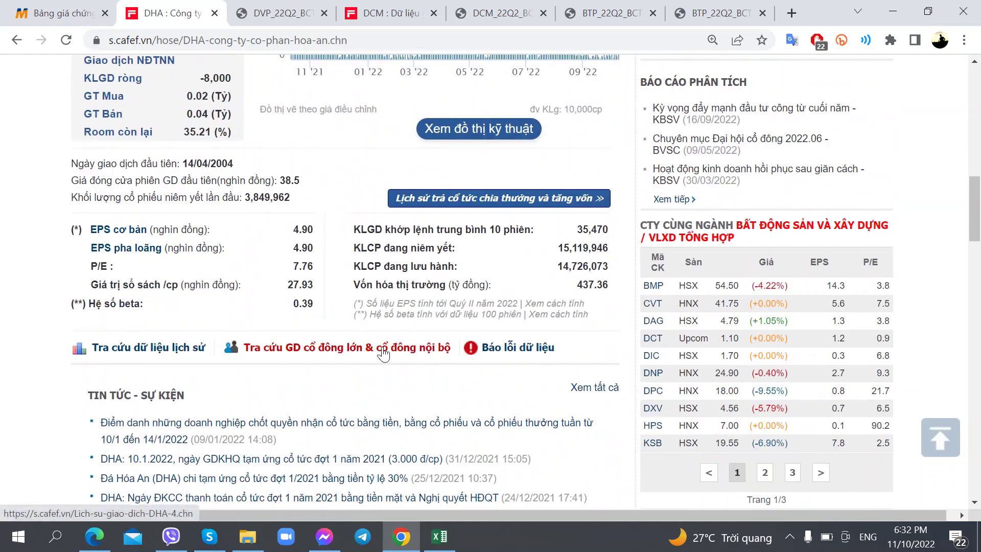
{"action": "scroll", "coordinate": [305, 282], "scroll_direction": "up", "scroll_amount": 2}
{"action": "scroll", "coordinate": [305, 312], "scroll_direction": "down", "scroll_amount": 10}
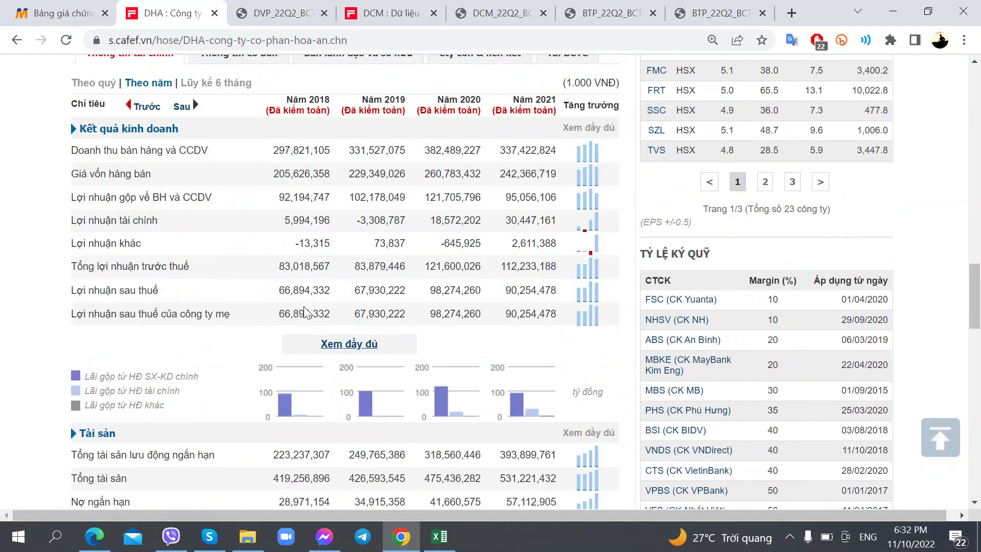
{"action": "scroll", "coordinate": [305, 312], "scroll_direction": "up", "scroll_amount": 2}
{"action": "left_click", "coordinate": [92, 159]}
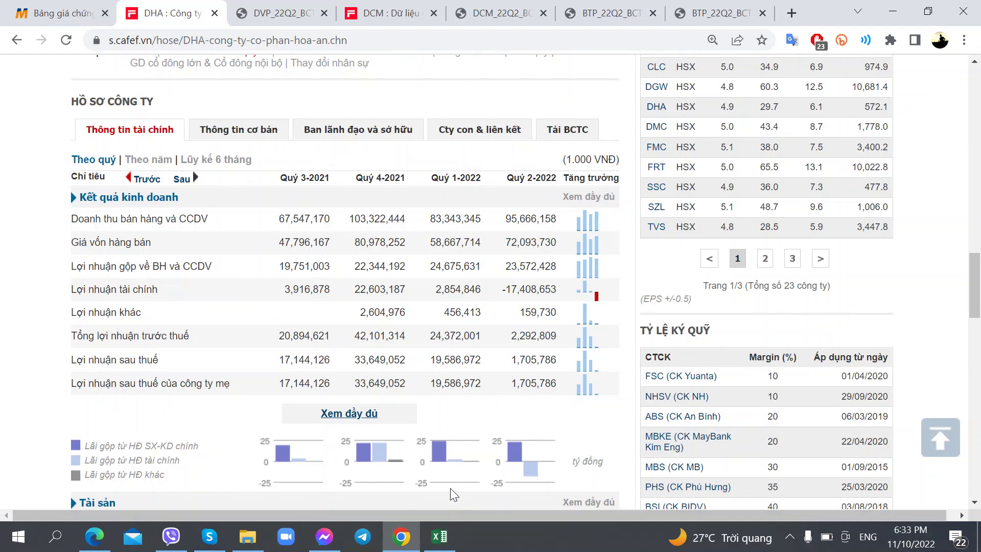
Open DHA's reviewed Q2 2022 financial report from its report downloads in a new browser tab
{"action": "left_click", "coordinate": [561, 132]}
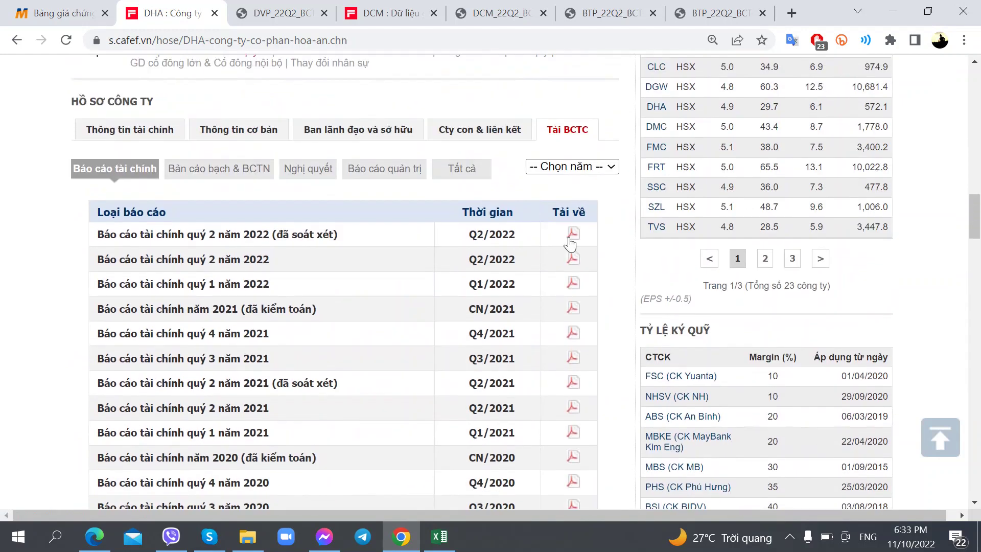
{"action": "right_click", "coordinate": [570, 244]}
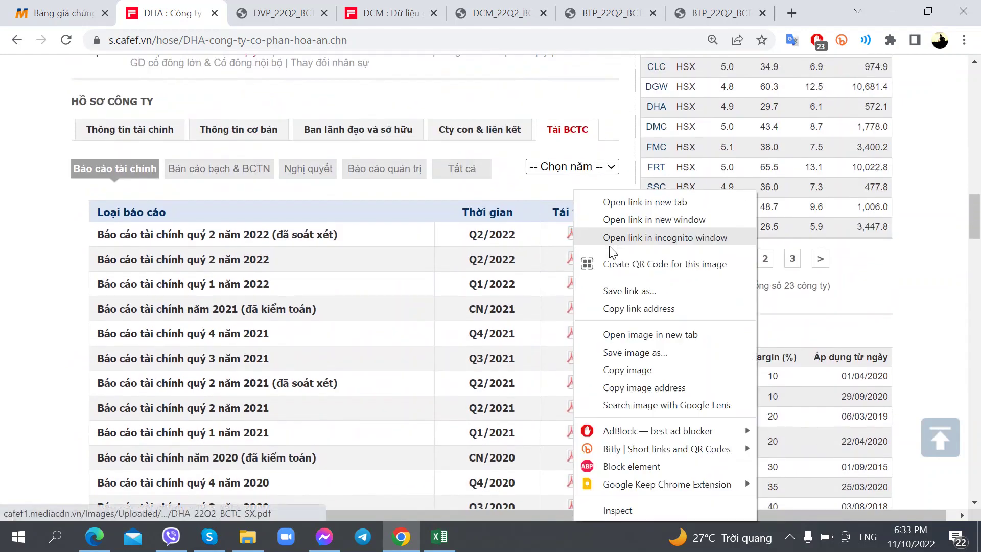
{"action": "left_click", "coordinate": [634, 200]}
{"action": "left_click", "coordinate": [353, 1]}
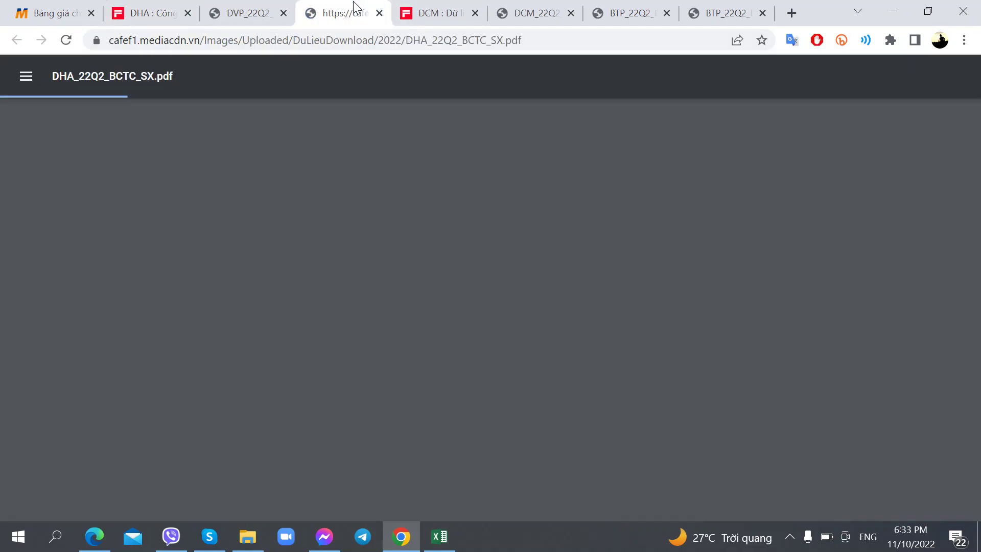
Examine the 30/06/2022 balance sheet in DHA's report for cash, short-term investments, fixed assets, liabilities and equity
{"action": "scroll", "coordinate": [421, 452], "scroll_direction": "down", "scroll_amount": 20}
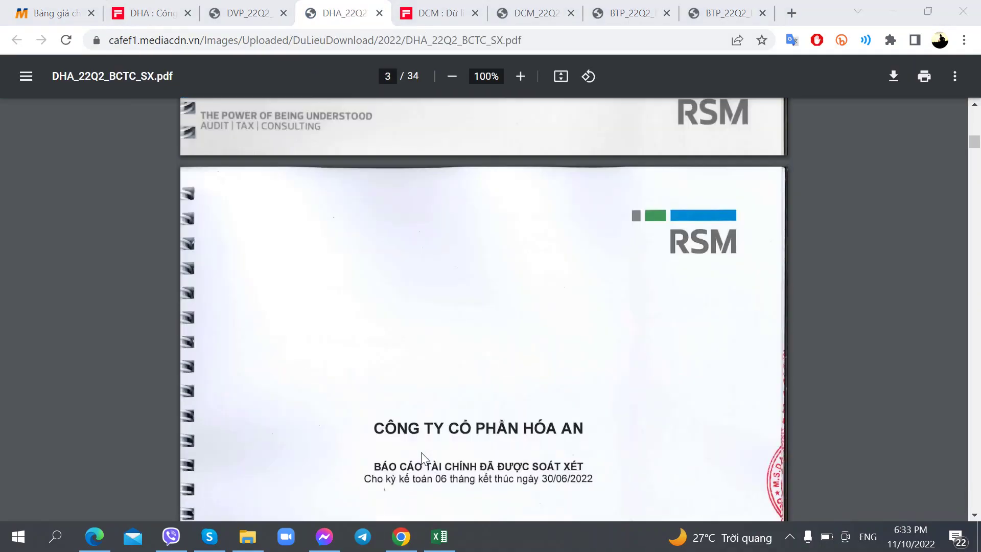
{"action": "scroll", "coordinate": [422, 453], "scroll_direction": "down", "scroll_amount": 20}
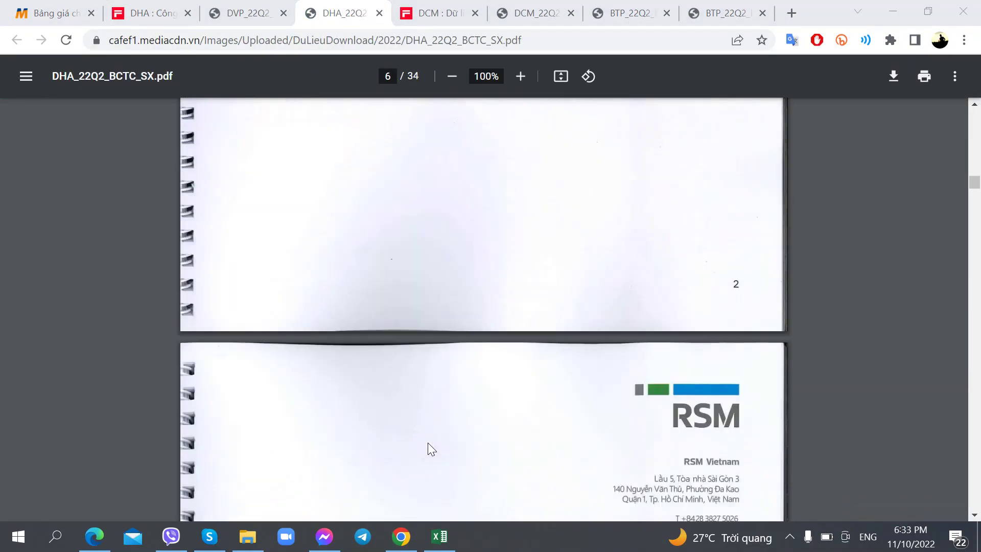
{"action": "scroll", "coordinate": [430, 440], "scroll_direction": "down", "scroll_amount": 20}
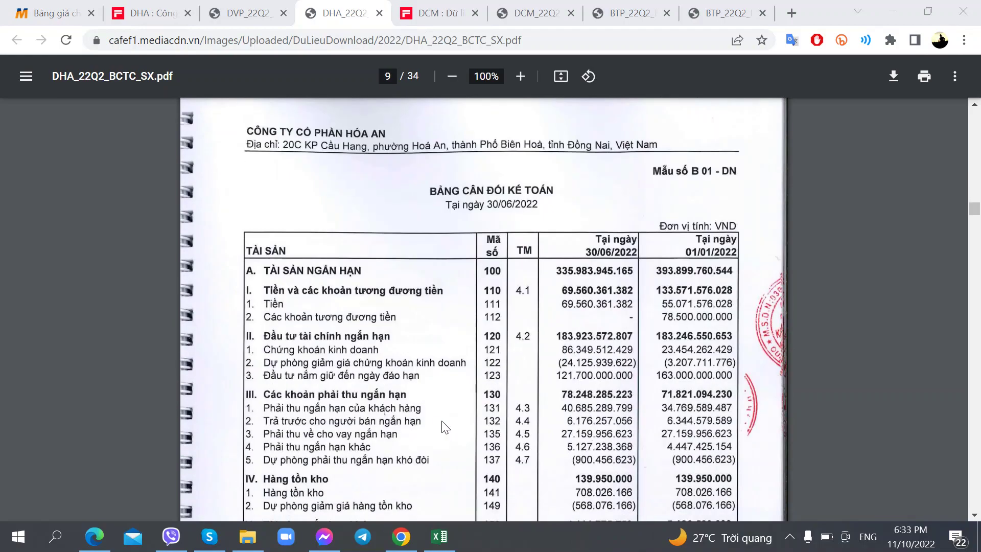
{"action": "scroll", "coordinate": [444, 427], "scroll_direction": "up", "scroll_amount": 4}
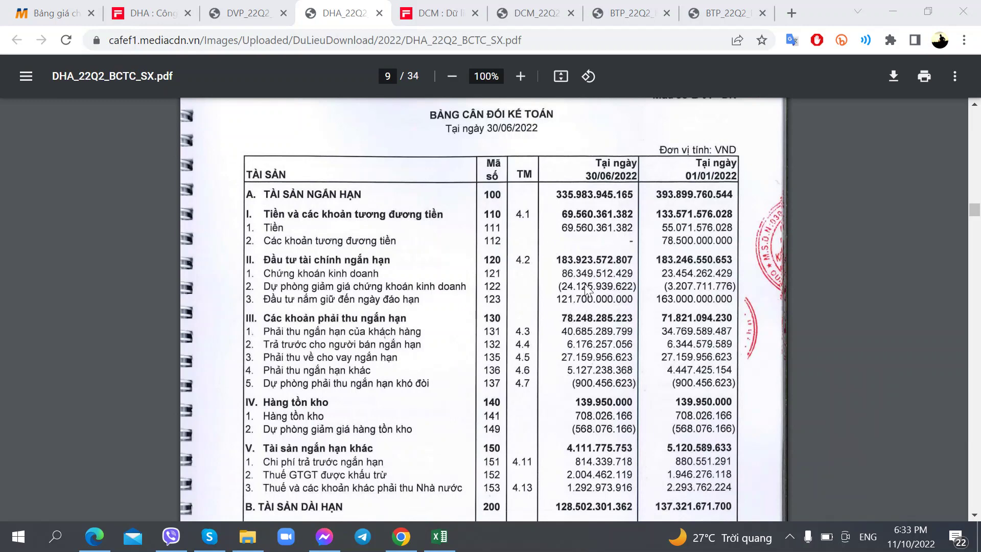
{"action": "scroll", "coordinate": [567, 291], "scroll_direction": "down", "scroll_amount": 2}
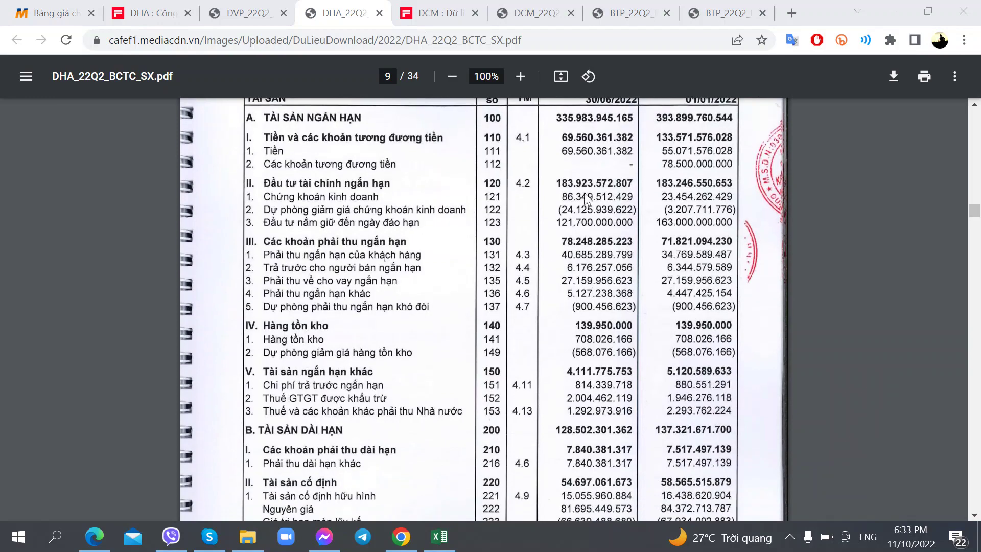
{"action": "scroll", "coordinate": [555, 341], "scroll_direction": "down", "scroll_amount": 6}
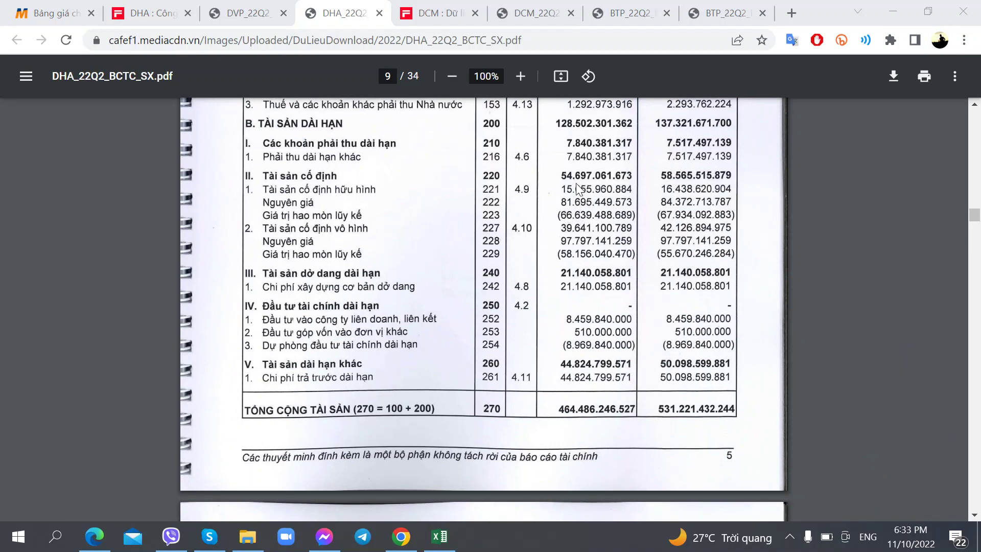
{"action": "scroll", "coordinate": [585, 349], "scroll_direction": "down", "scroll_amount": 2}
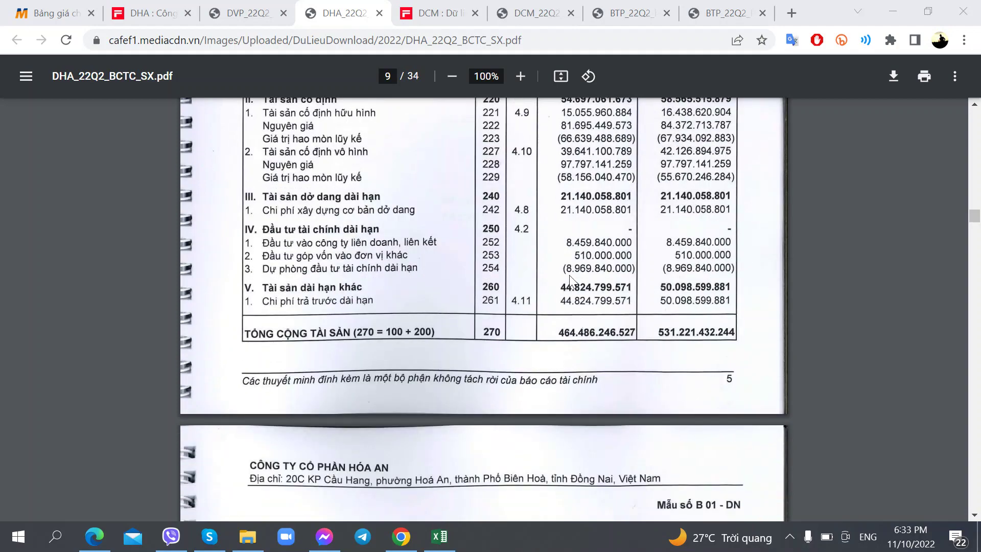
{"action": "scroll", "coordinate": [525, 349], "scroll_direction": "down", "scroll_amount": 8}
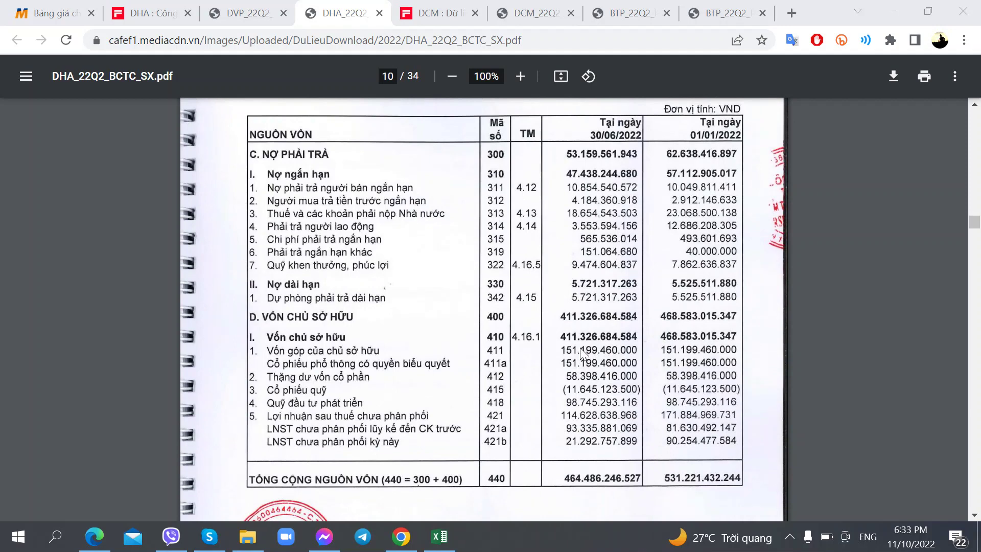
In Excel, enter ticker DHA in B139 and note "Vốn chủ 411 tỷ" in C139, checking equity in the report
{"action": "left_click", "coordinate": [440, 537]}
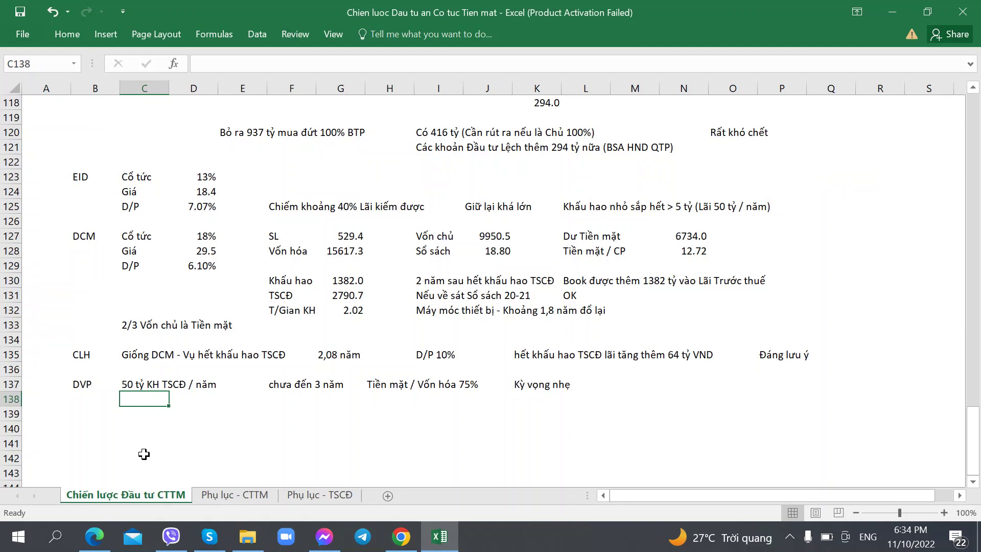
{"action": "left_click", "coordinate": [89, 403]}
{"action": "key", "text": "Down"}
{"action": "type", "text": "D"}
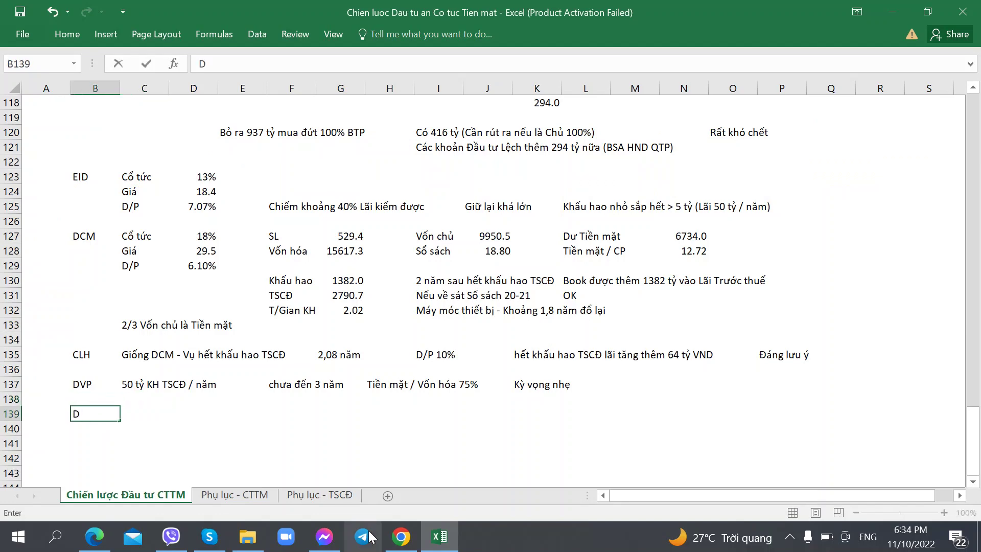
{"action": "type", "text": "HA"}
{"action": "key", "text": "Tab"}
{"action": "type", "text": "Vốn chủ"}
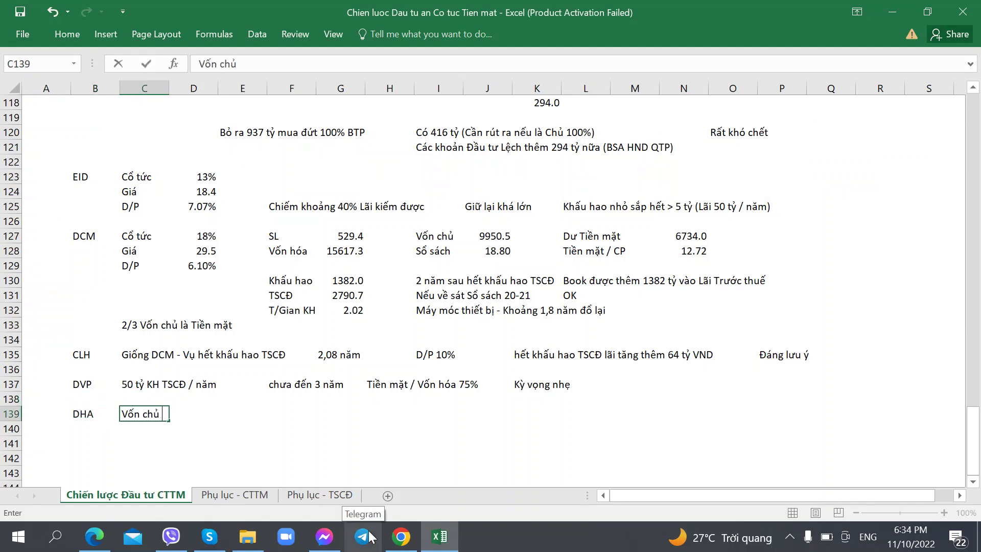
{"action": "key", "text": "alt+Tab"}
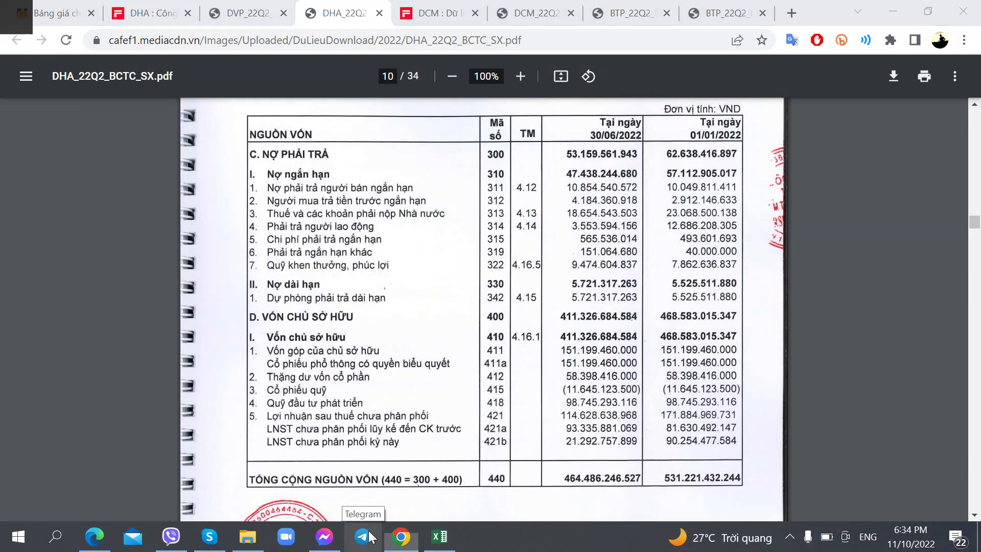
{"action": "key", "text": "alt+Tab"}
{"action": "type", "text": "411 tỷ"}
{"action": "key", "text": "Tab"}
Note "Tiền mặt 190 tỷ" in E139 and check it against the cash and short-term investments in DHA's balance sheet
{"action": "key", "text": "Tab"}
{"action": "type", "text": "Tiền mặt 19"}
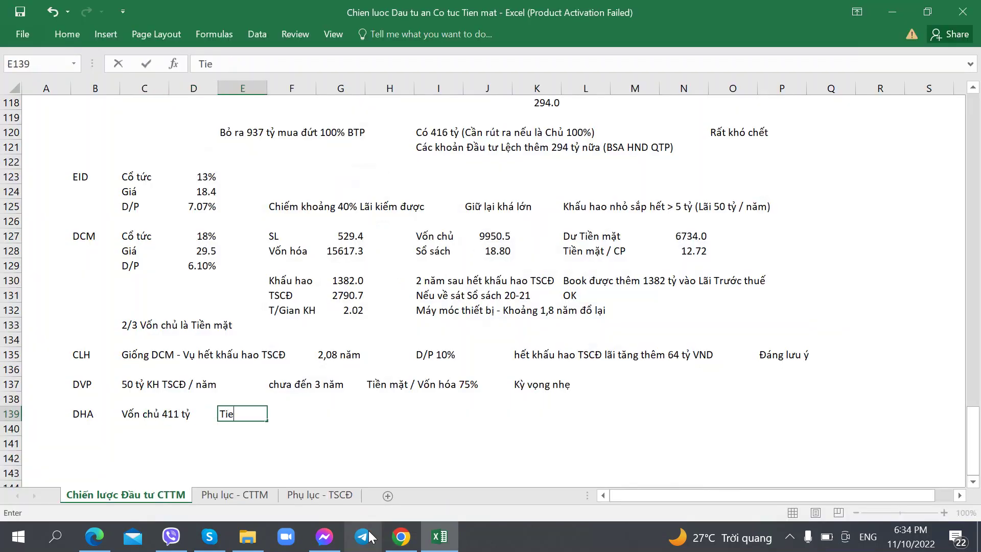
{"action": "type", "text": "0 tỷ"}
{"action": "key", "text": "alt+Tab"}
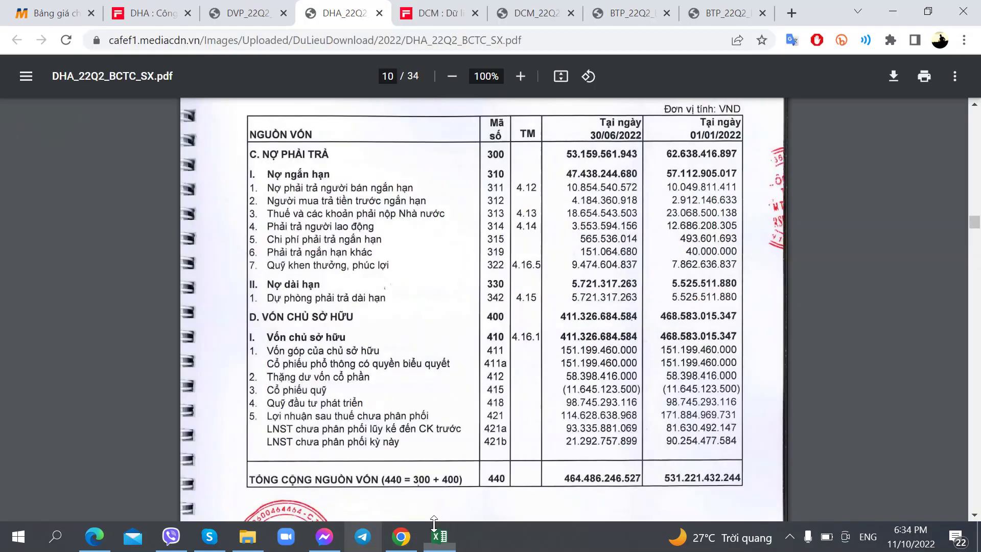
{"action": "scroll", "coordinate": [490, 204], "scroll_direction": "up", "scroll_amount": 8}
{"action": "scroll", "coordinate": [490, 204], "scroll_direction": "up", "scroll_amount": 7}
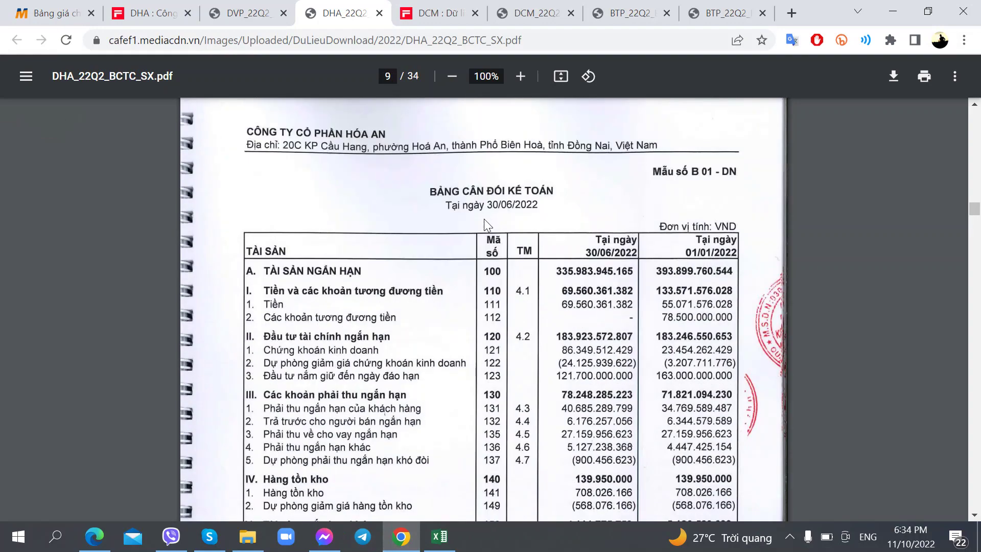
{"action": "scroll", "coordinate": [485, 225], "scroll_direction": "down", "scroll_amount": 1}
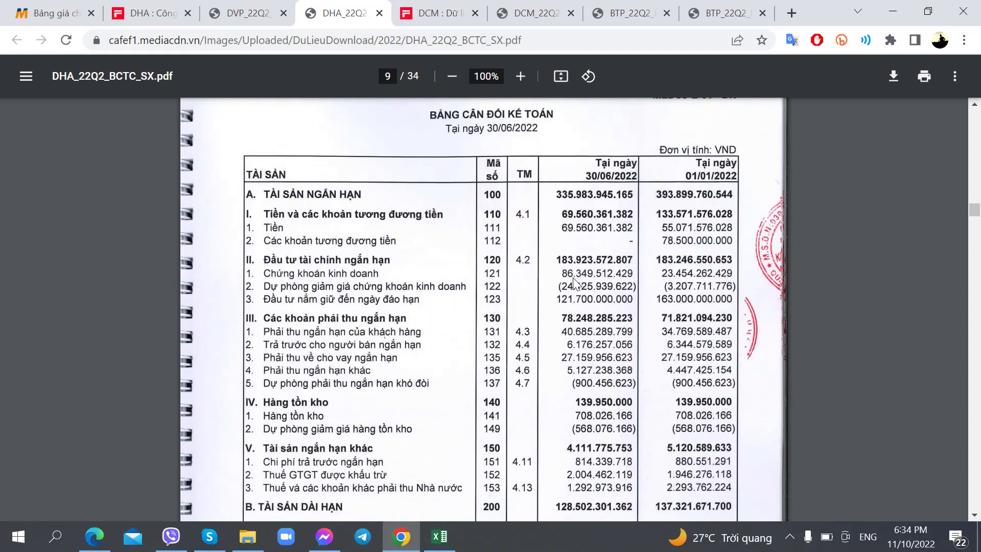
{"action": "key", "text": "alt+Tab"}
{"action": "key", "text": "Right"}
{"action": "key", "text": "Right"}
Check the long-term assets in DHA's report, note "TSCĐ gần hết" in G139, and return to the report
{"action": "key", "text": "alt+Tab"}
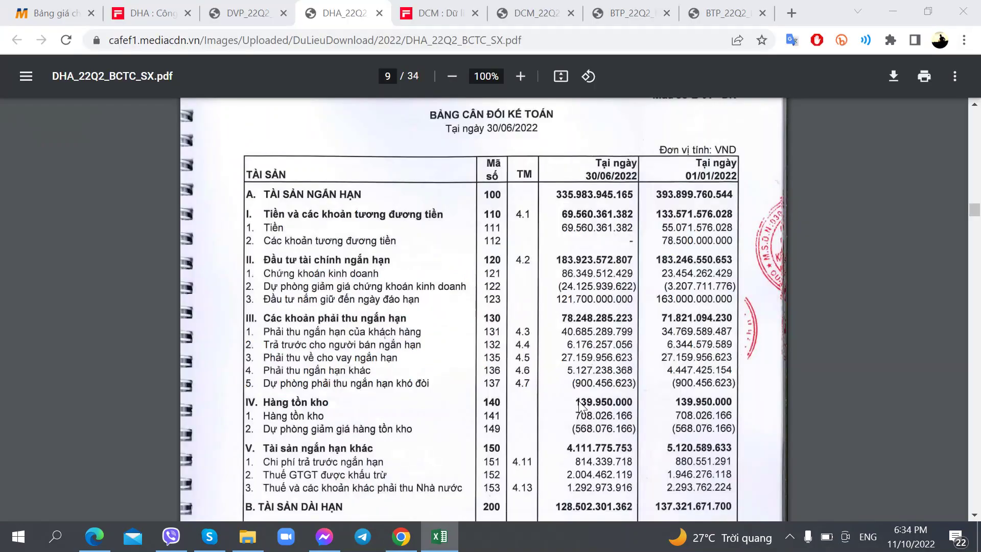
{"action": "scroll", "coordinate": [581, 406], "scroll_direction": "down", "scroll_amount": 4}
{"action": "scroll", "coordinate": [575, 398], "scroll_direction": "down", "scroll_amount": 4}
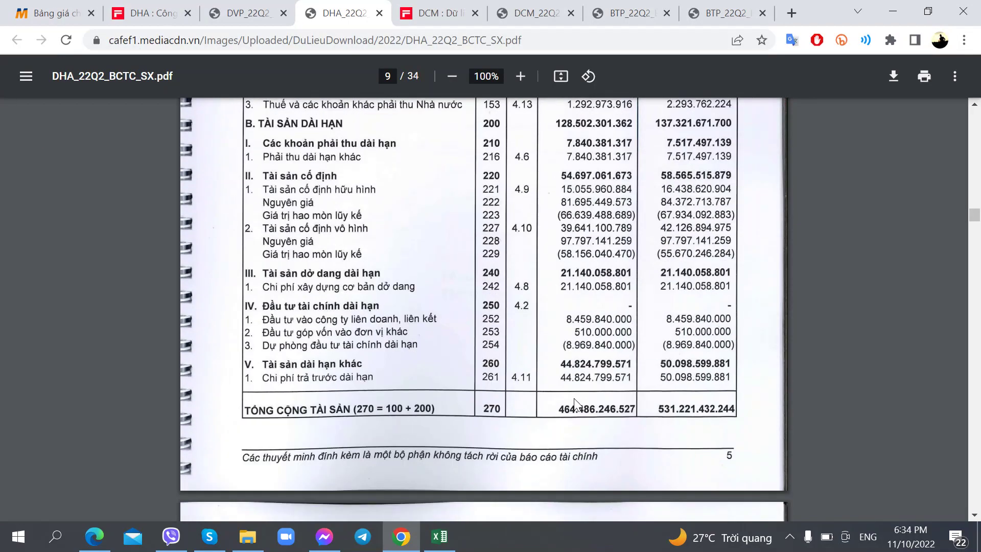
{"action": "key", "text": "alt+Tab"}
{"action": "type", "text": "TSCĐ"}
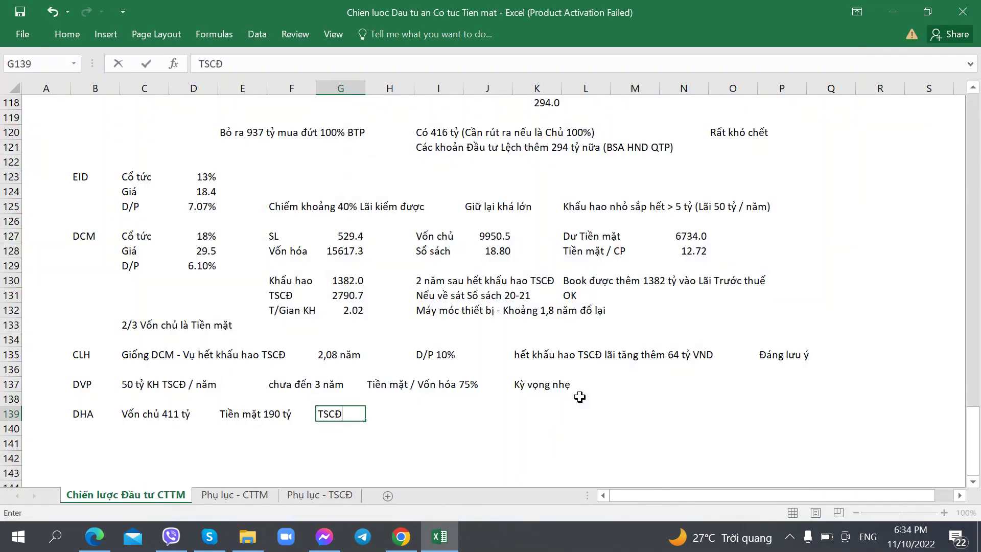
{"action": "type", "text": " gần hết"}
{"action": "key", "text": "Tab"}
{"action": "key", "text": "Tab"}
{"action": "key", "text": "alt+Tab"}
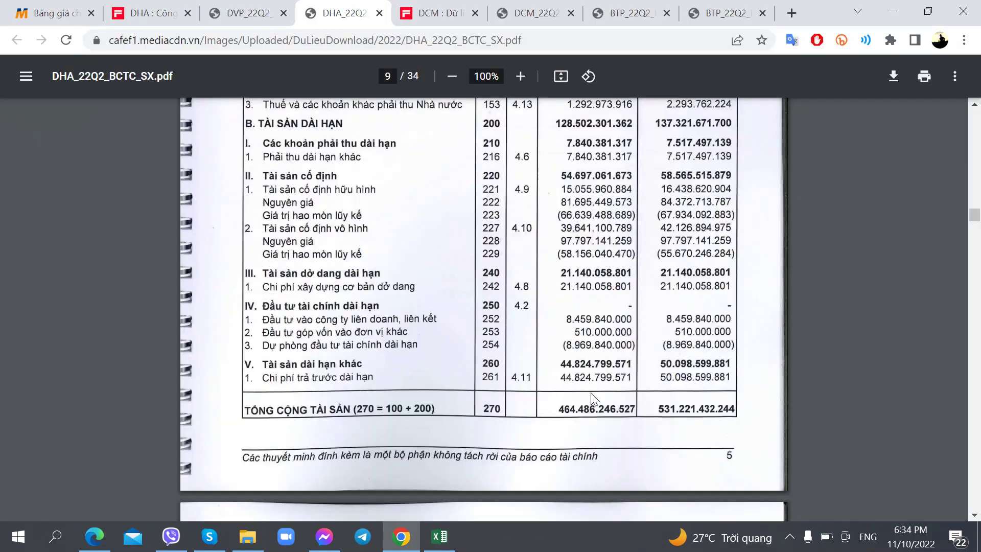
Review the cash flow statement and long-term assets in DHA's report, and note "Thuần túy Cổ tức Tiền mặt 2021 - 50%" in I139 in Excel
{"action": "scroll", "coordinate": [586, 353], "scroll_direction": "down", "scroll_amount": 20}
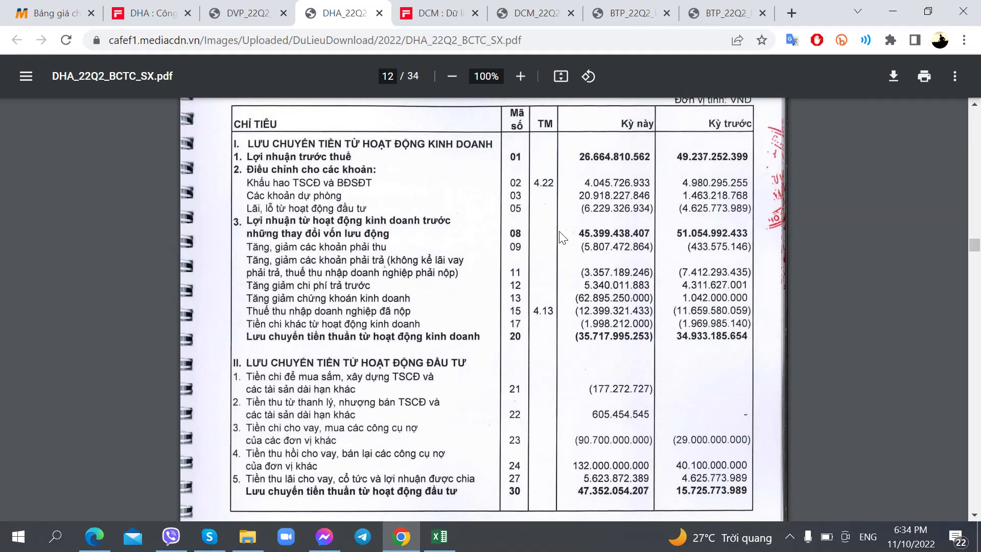
{"action": "scroll", "coordinate": [581, 244], "scroll_direction": "up", "scroll_amount": 10}
{"action": "scroll", "coordinate": [597, 260], "scroll_direction": "up", "scroll_amount": 20}
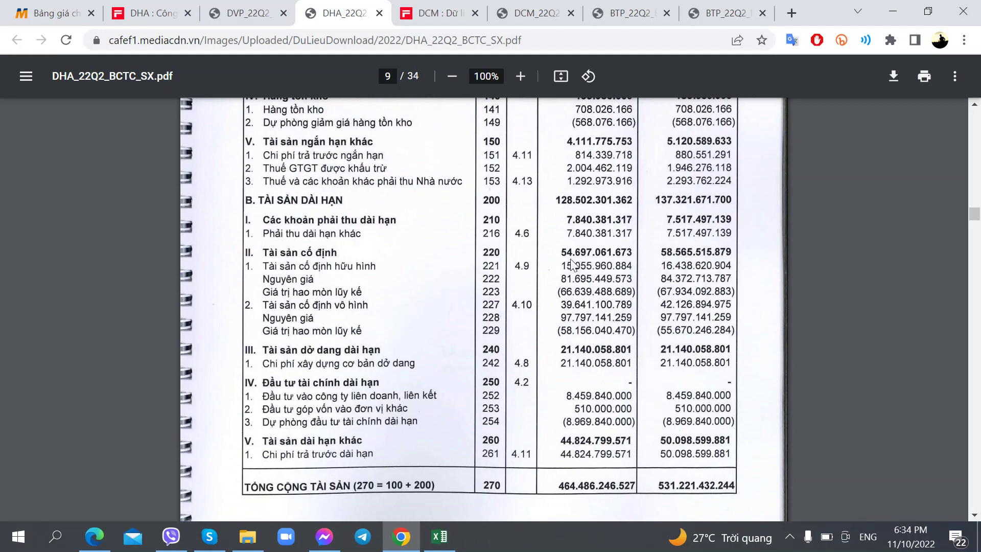
{"action": "scroll", "coordinate": [557, 271], "scroll_direction": "down", "scroll_amount": 3}
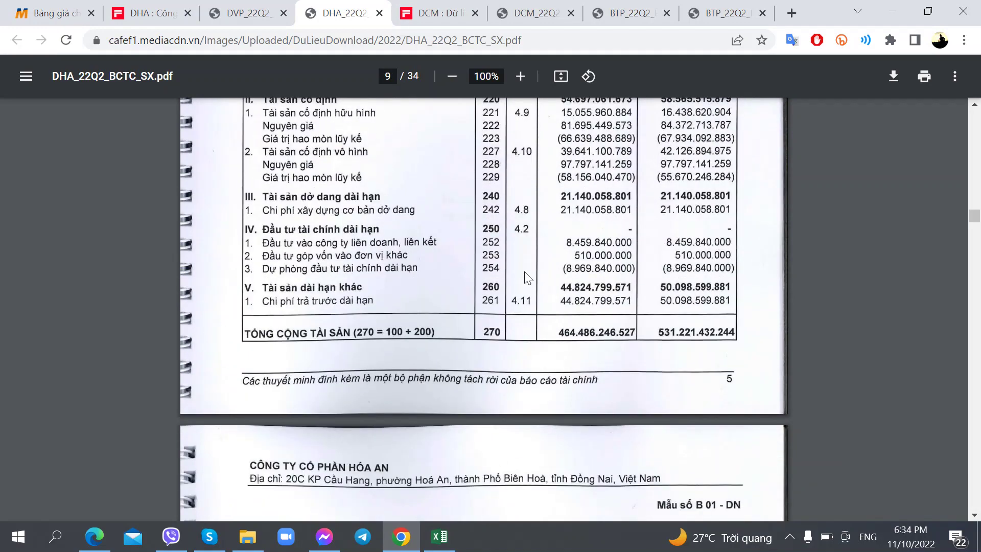
{"action": "scroll", "coordinate": [527, 276], "scroll_direction": "down", "scroll_amount": 12}
{"action": "key", "text": "alt+Tab"}
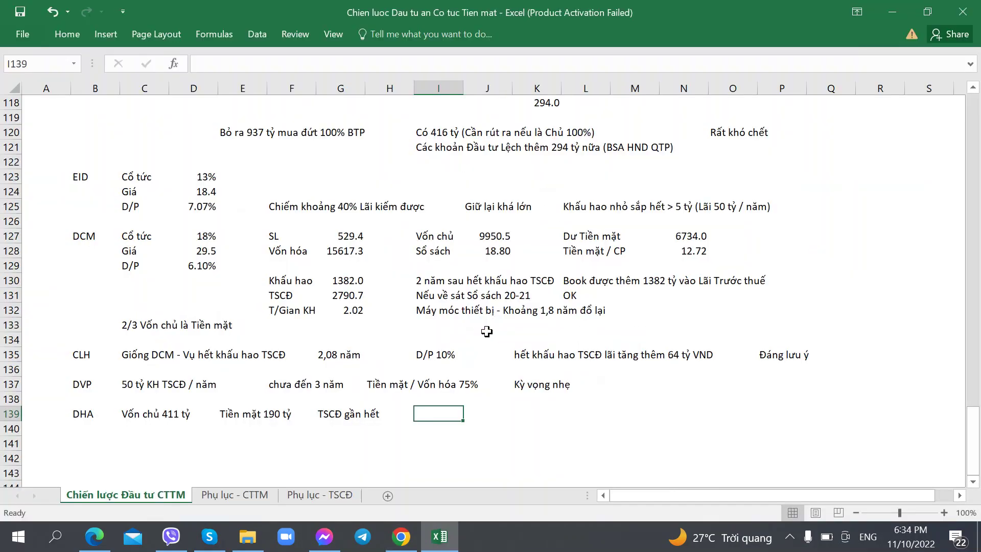
{"action": "type", "text": "Thuan túy Co"}
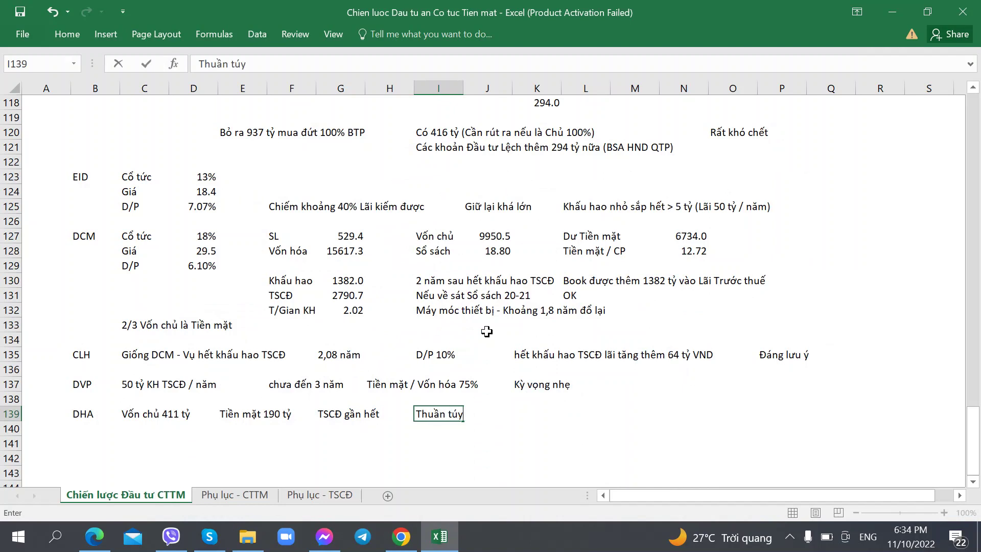
{"action": "type", "text": " tức Tiền mặt 202"}
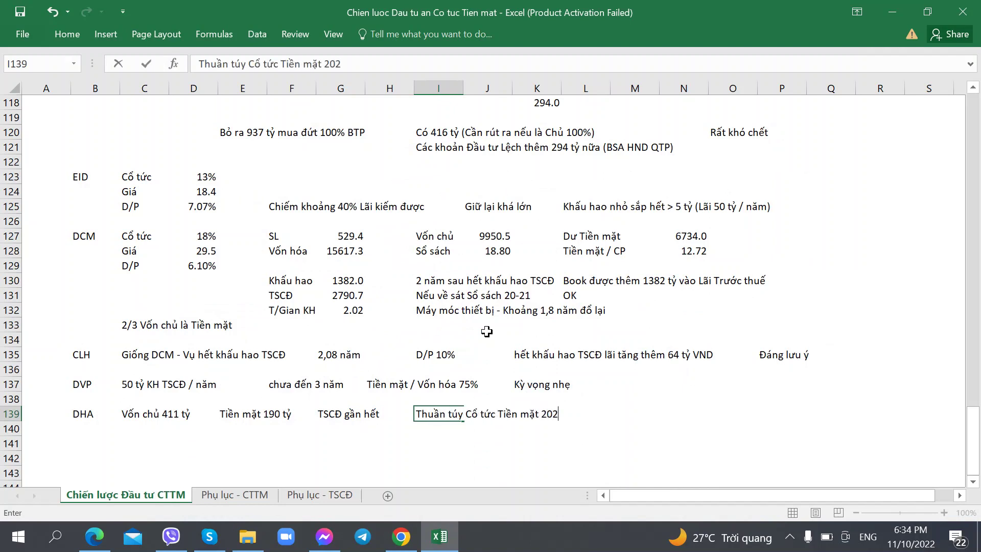
{"action": "type", "text": "1 - 50%"}
{"action": "key", "text": "Right"}
{"action": "key", "text": "Right"}
{"action": "key", "text": "Right"}
{"action": "key", "text": "Right"}
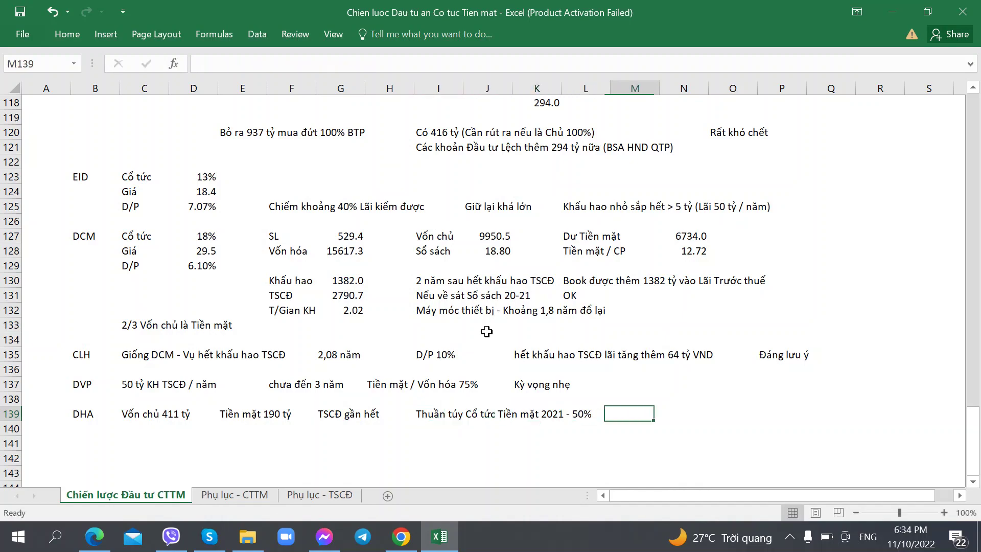
Check the half-year 2022 income statement in DHA's report and note "DHA lỗ đầu tư CP" in N139 in Excel
{"action": "key", "text": "alt+Tab"}
{"action": "scroll", "coordinate": [573, 305], "scroll_direction": "down", "scroll_amount": 15}
{"action": "scroll", "coordinate": [557, 302], "scroll_direction": "up", "scroll_amount": 7}
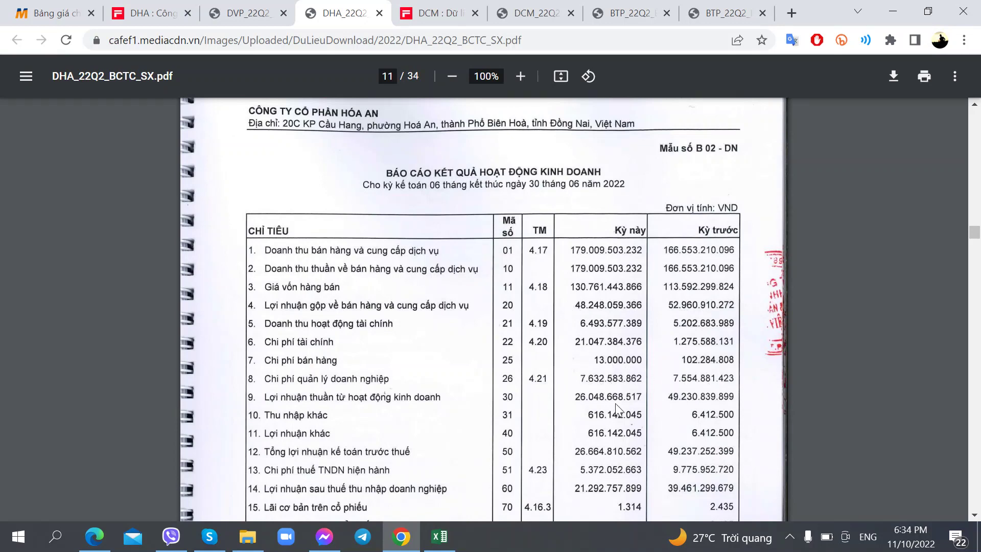
{"action": "key", "text": "alt+Tab"}
{"action": "left_click", "coordinate": [676, 423]}
{"action": "type", "text": "DH"}
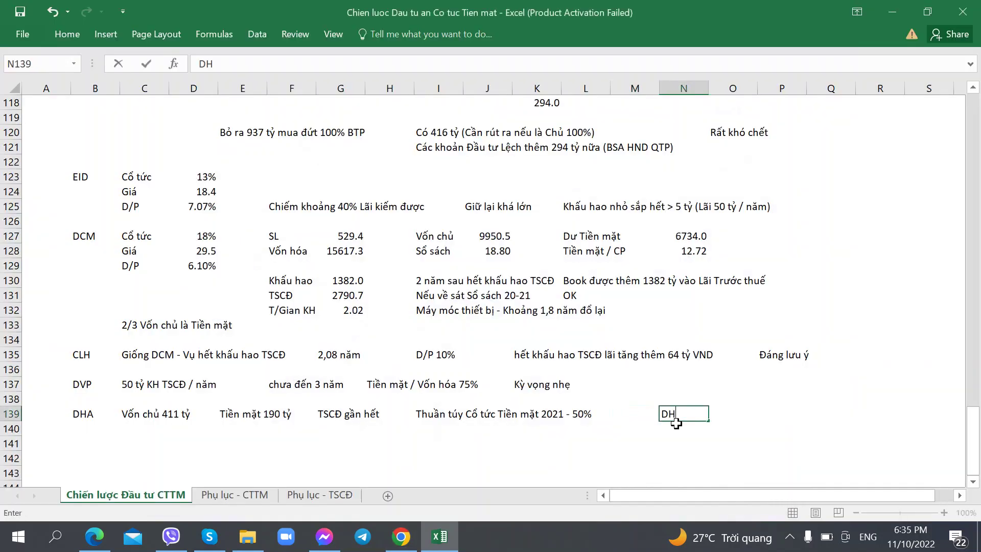
{"action": "type", "text": "A lo đầu tư CP"}
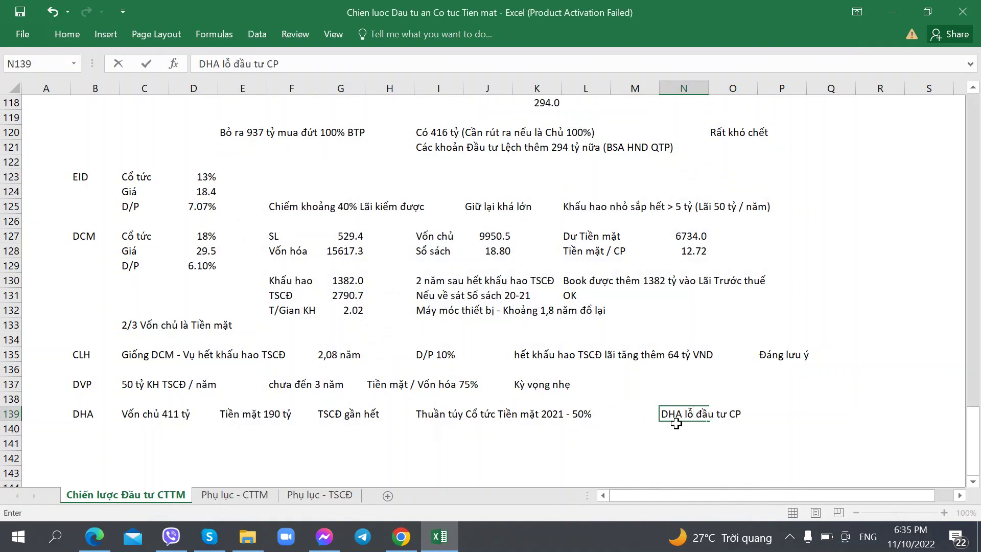
Find note 4.2 on financial investments in DHA's report, rotate the pages counterclockwise, and examine its stock holdings and provisions
{"action": "key", "text": "alt+Tab"}
{"action": "scroll", "coordinate": [731, 353], "scroll_direction": "down", "scroll_amount": 10}
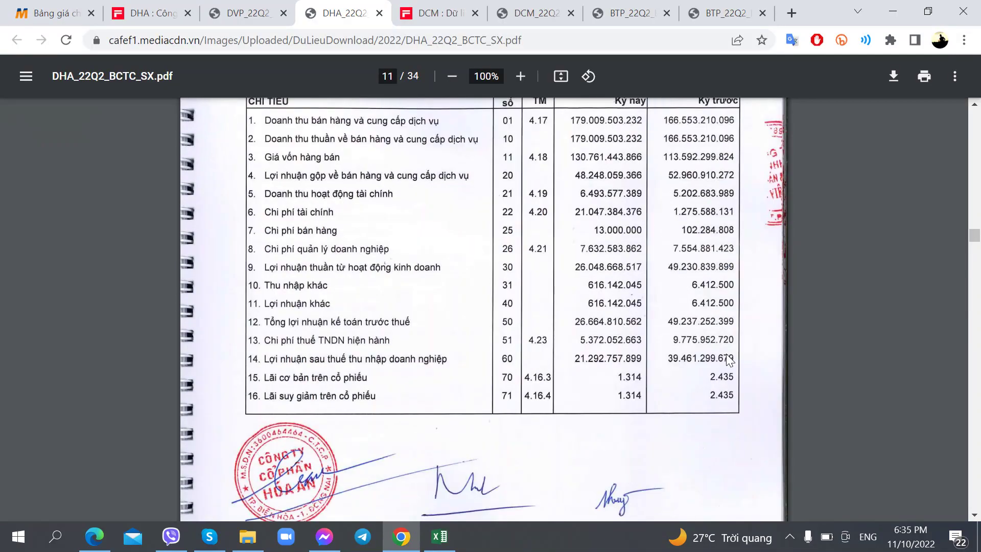
{"action": "scroll", "coordinate": [729, 342], "scroll_direction": "down", "scroll_amount": 20}
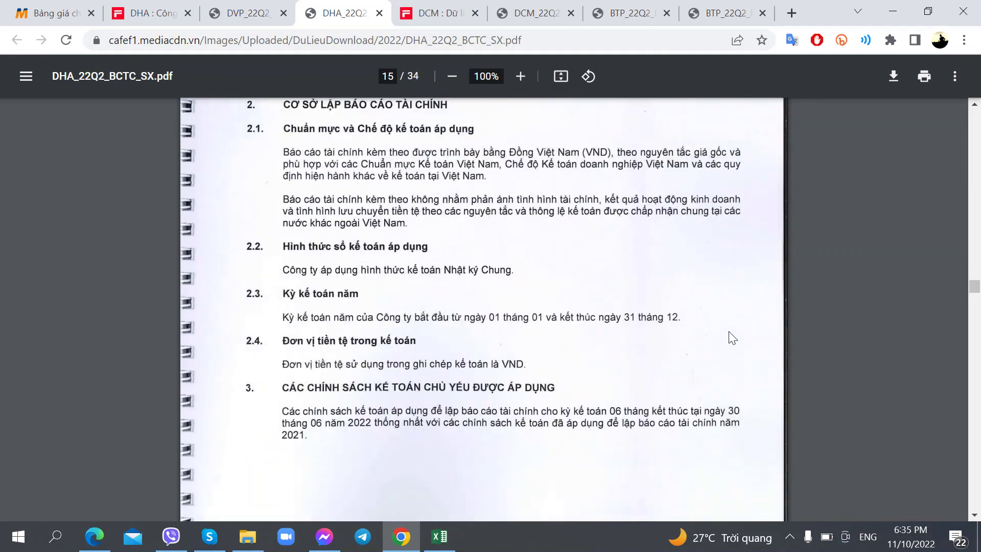
{"action": "scroll", "coordinate": [721, 339], "scroll_direction": "up", "scroll_amount": 10}
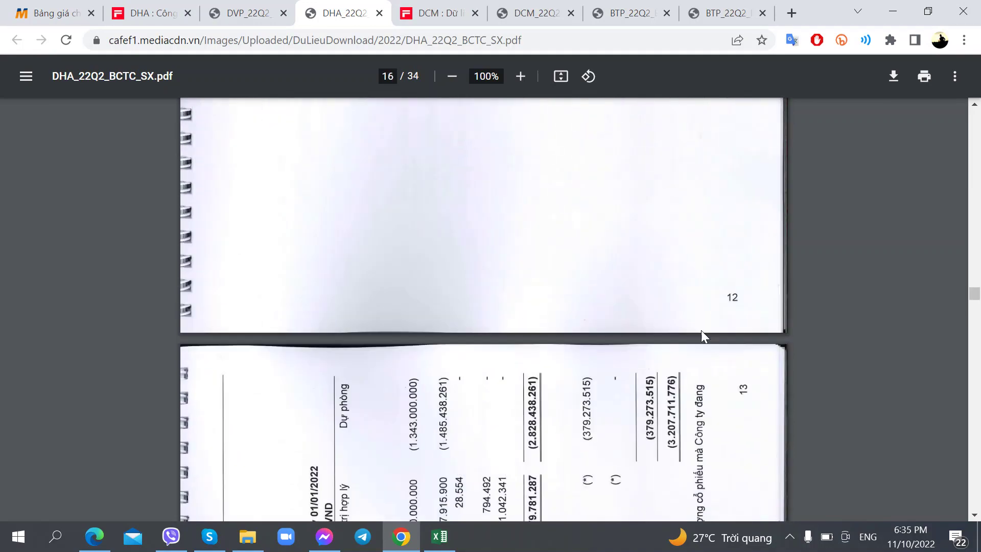
{"action": "scroll", "coordinate": [699, 337], "scroll_direction": "down", "scroll_amount": 5}
{"action": "right_click", "coordinate": [571, 345]}
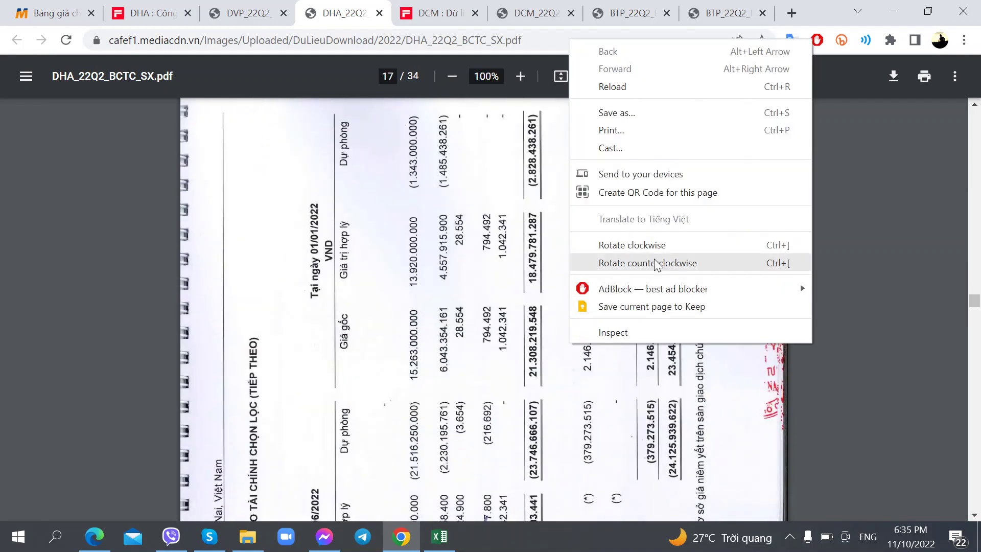
{"action": "left_click", "coordinate": [657, 262]}
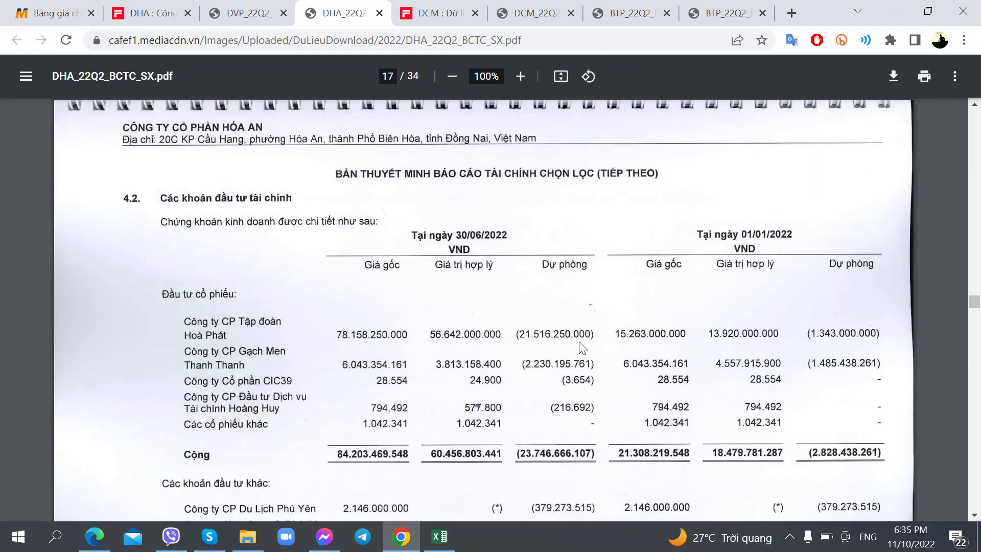
{"action": "scroll", "coordinate": [449, 299], "scroll_direction": "down", "scroll_amount": 1}
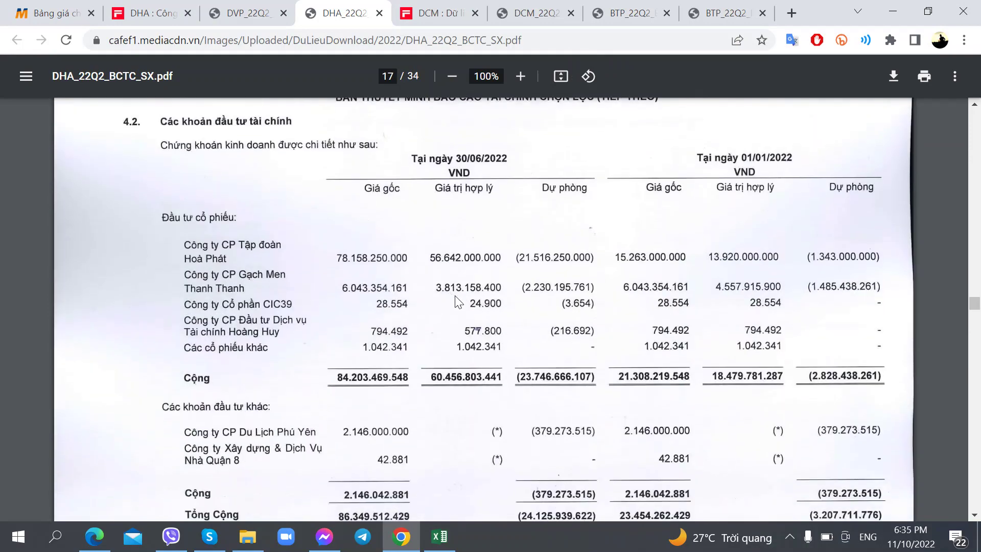
{"action": "scroll", "coordinate": [430, 320], "scroll_direction": "down", "scroll_amount": 2}
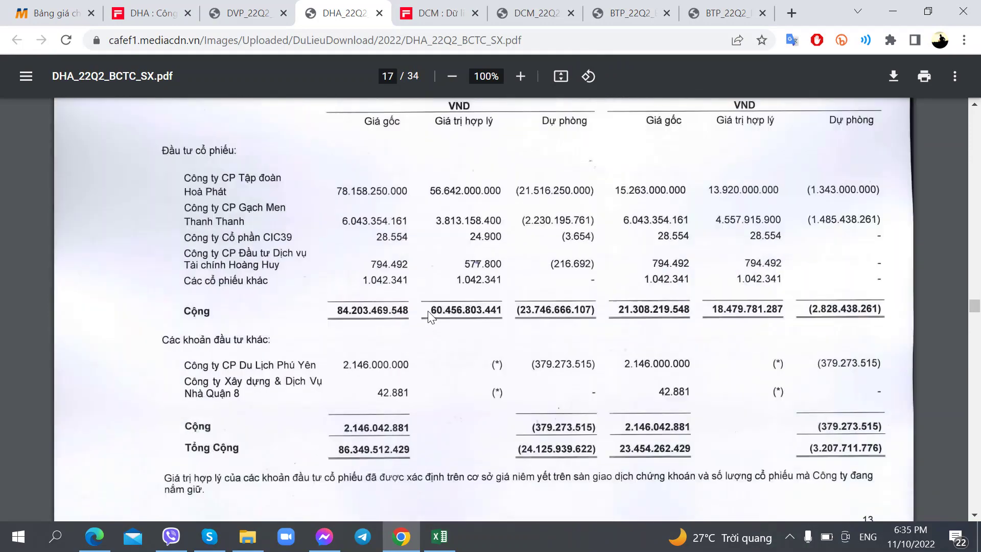
Note "HPG" in P139 in Excel and check it against the stock investments listed in DHA's report
{"action": "key", "text": "alt+Tab"}
{"action": "left_click", "coordinate": [783, 414]}
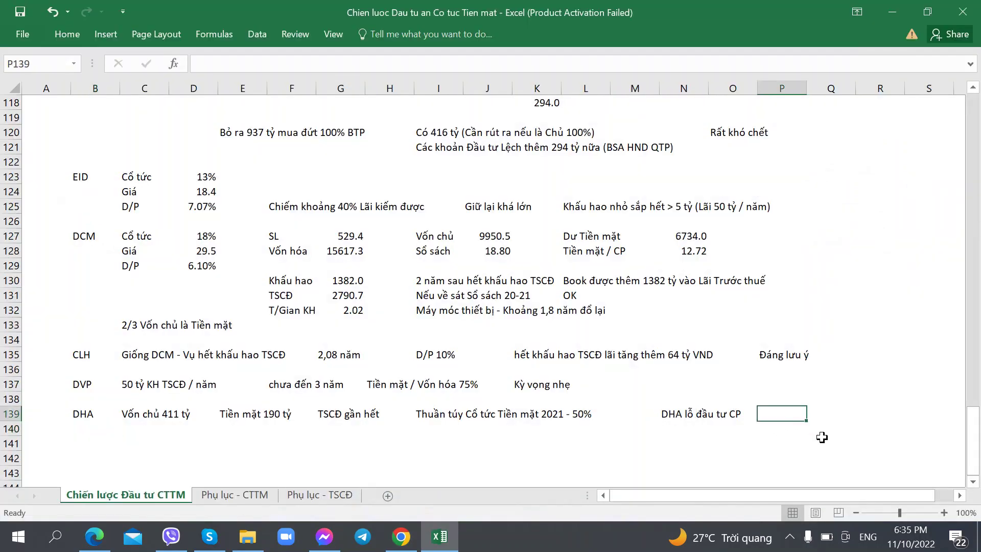
{"action": "type", "text": "HPG"}
{"action": "key", "text": "Tab"}
{"action": "key", "text": "alt+Tab"}
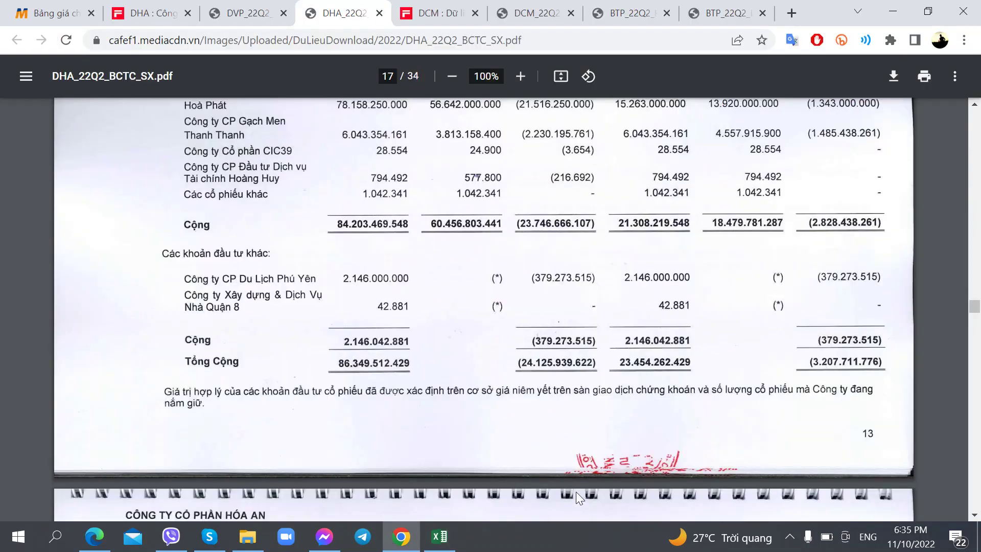
{"action": "key", "text": "alt+Tab"}
{"action": "key", "text": "alt+Tab"}
{"action": "scroll", "coordinate": [410, 339], "scroll_direction": "up", "scroll_amount": 3}
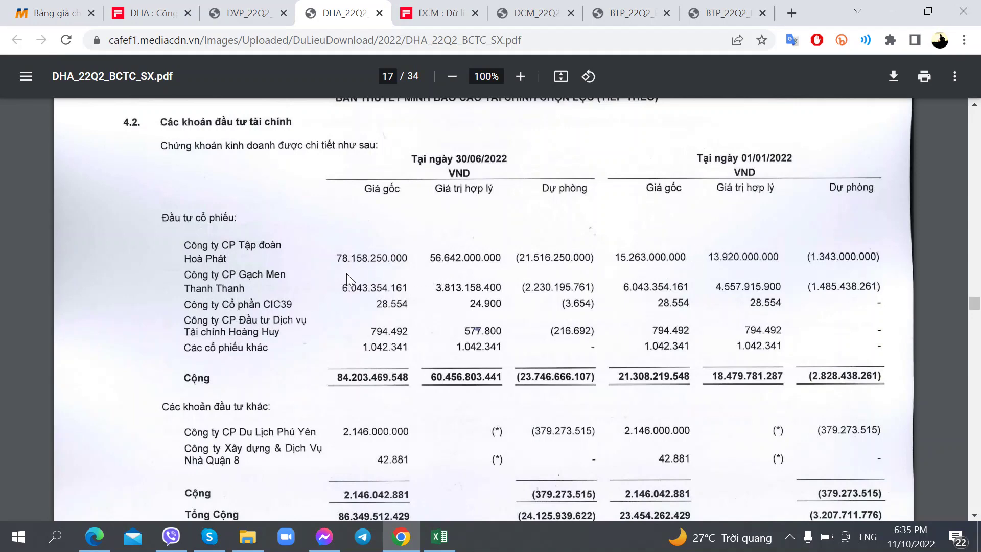
{"action": "scroll", "coordinate": [347, 274], "scroll_direction": "up", "scroll_amount": 2}
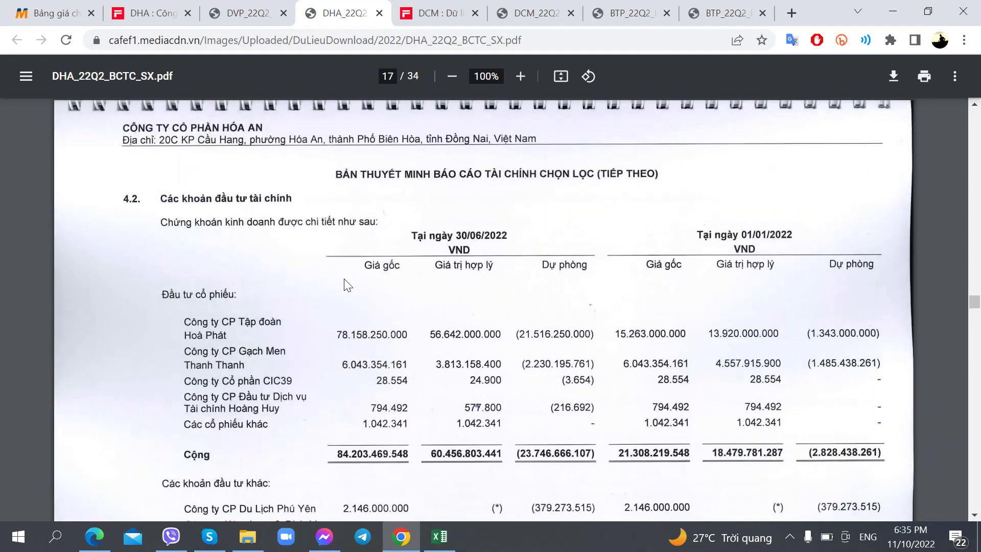
Back in Excel, note "Dự kiến sẽ lỗ to trong Quý 3/2022" in E140 under the DHA row
{"action": "key", "text": "alt+Tab"}
{"action": "left_click", "coordinate": [335, 428]}
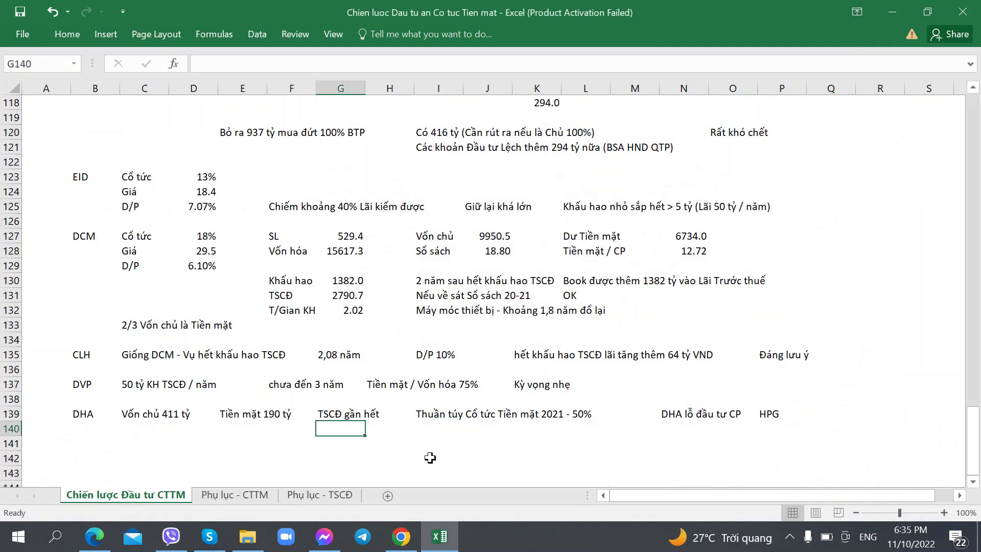
{"action": "key", "text": "Left"}
{"action": "key", "text": "Left"}
{"action": "type", "text": "Dự kiến s"}
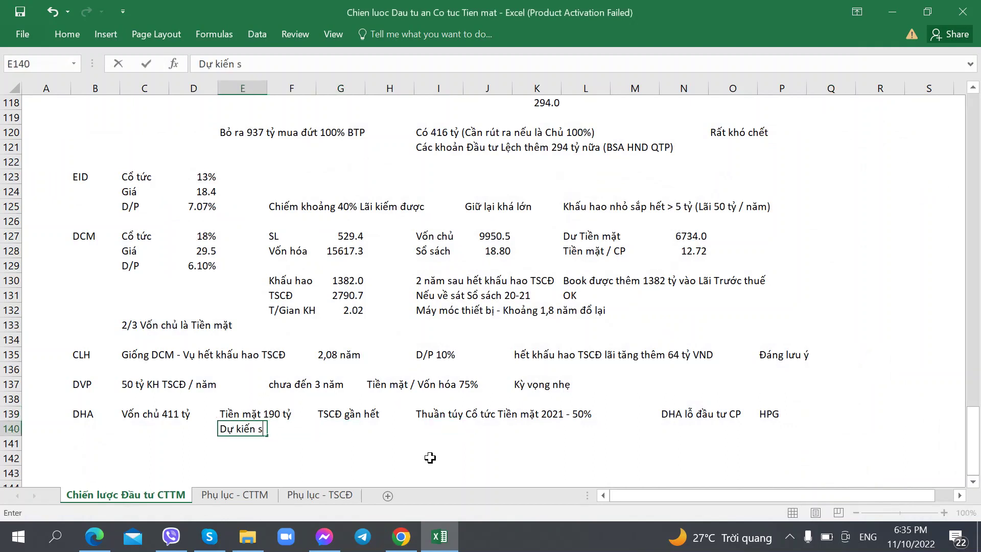
{"action": "type", "text": "ẽ lỗ to trong Quý"}
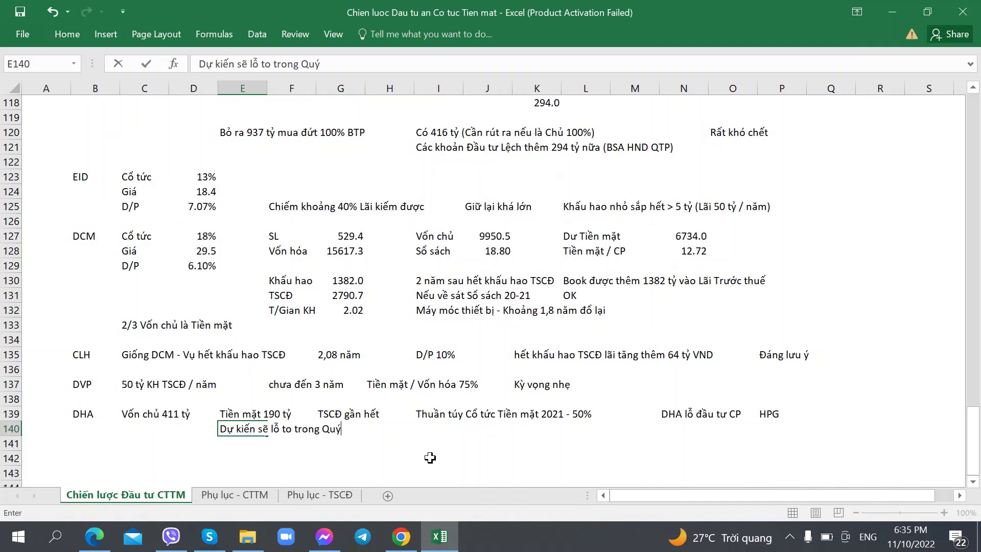
{"action": "type", "text": " 3/2022"}
{"action": "key", "text": "Return"}
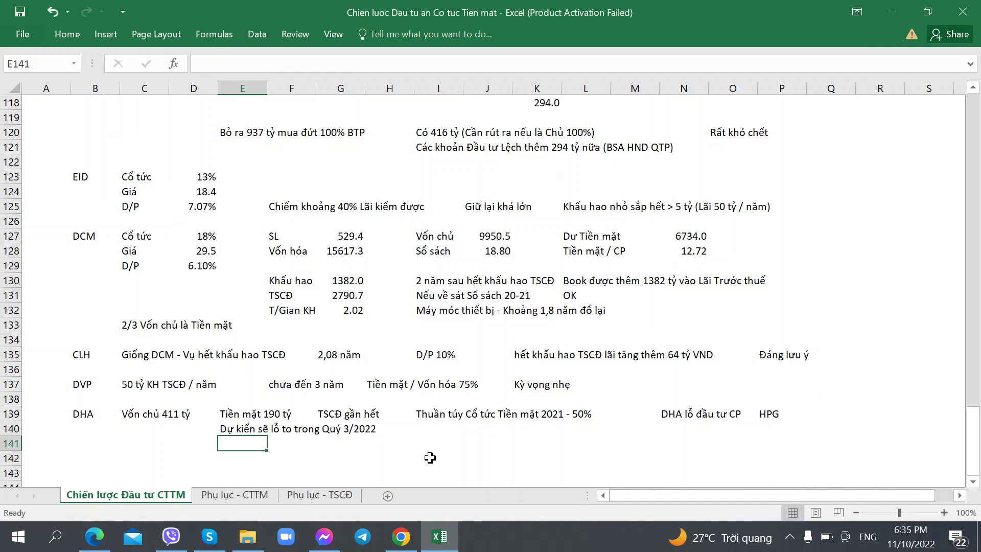
Look up the share price and book value on DHA's CafeF company page, and note "Sổ sách 28" in I140 in Excel
{"action": "key", "text": "alt+Tab"}
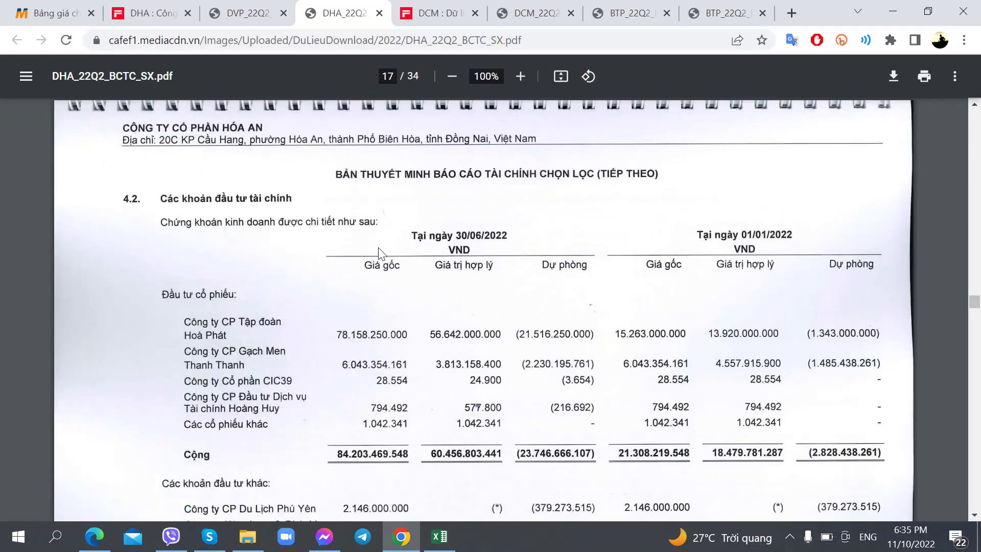
{"action": "left_click", "coordinate": [172, 8]}
{"action": "scroll", "coordinate": [633, 288], "scroll_direction": "up", "scroll_amount": 15}
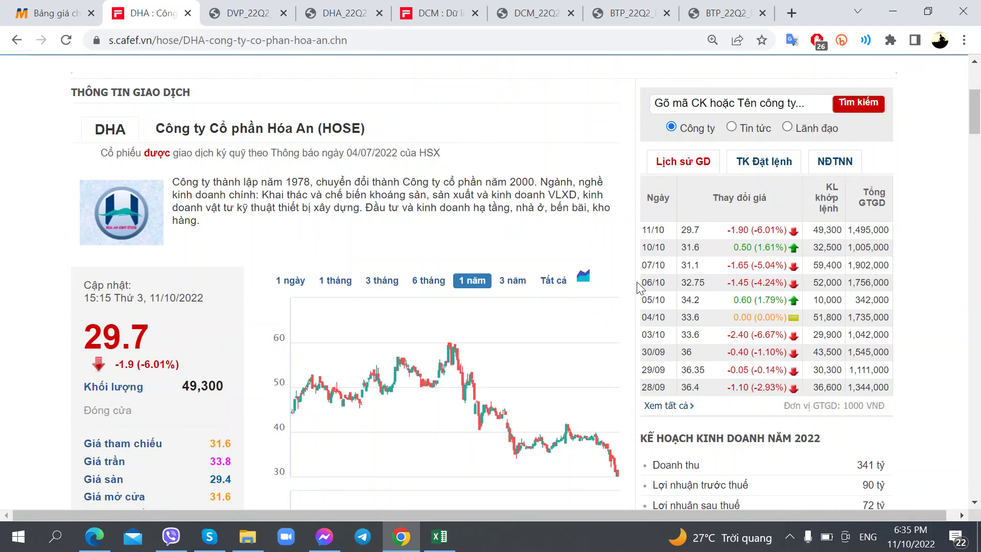
{"action": "scroll", "coordinate": [639, 288], "scroll_direction": "down", "scroll_amount": 3}
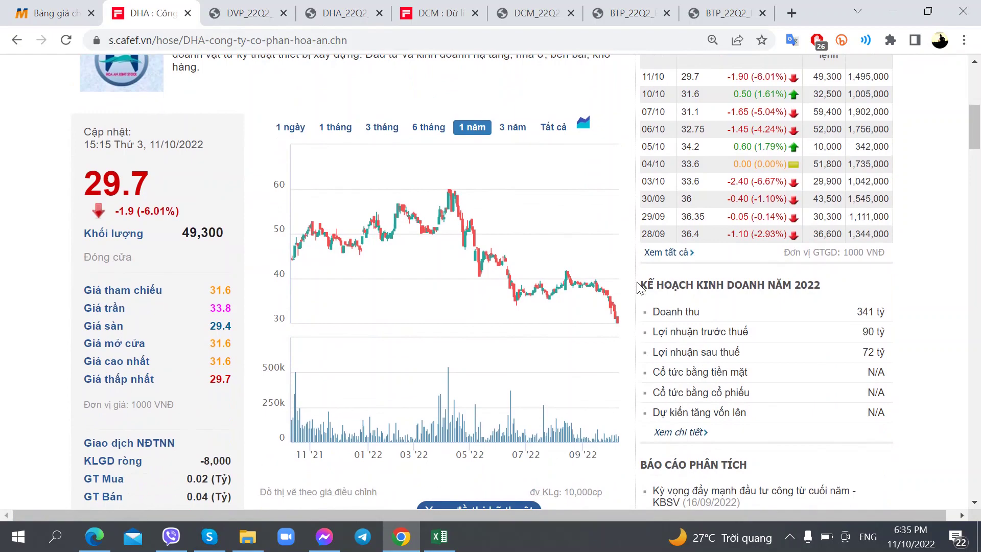
{"action": "scroll", "coordinate": [639, 288], "scroll_direction": "up", "scroll_amount": 2}
{"action": "scroll", "coordinate": [639, 288], "scroll_direction": "down", "scroll_amount": 9}
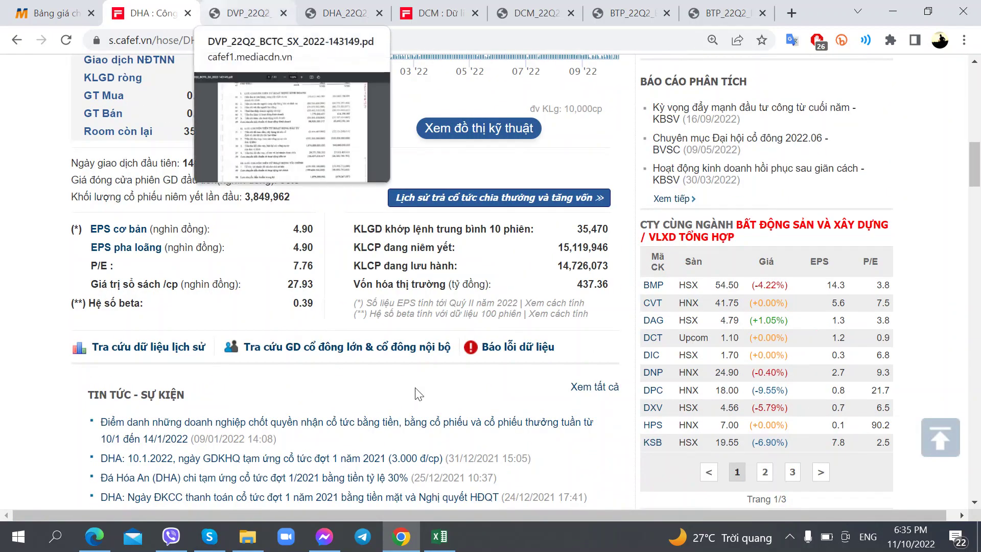
{"action": "left_click", "coordinate": [440, 536]}
{"action": "left_click", "coordinate": [439, 431]}
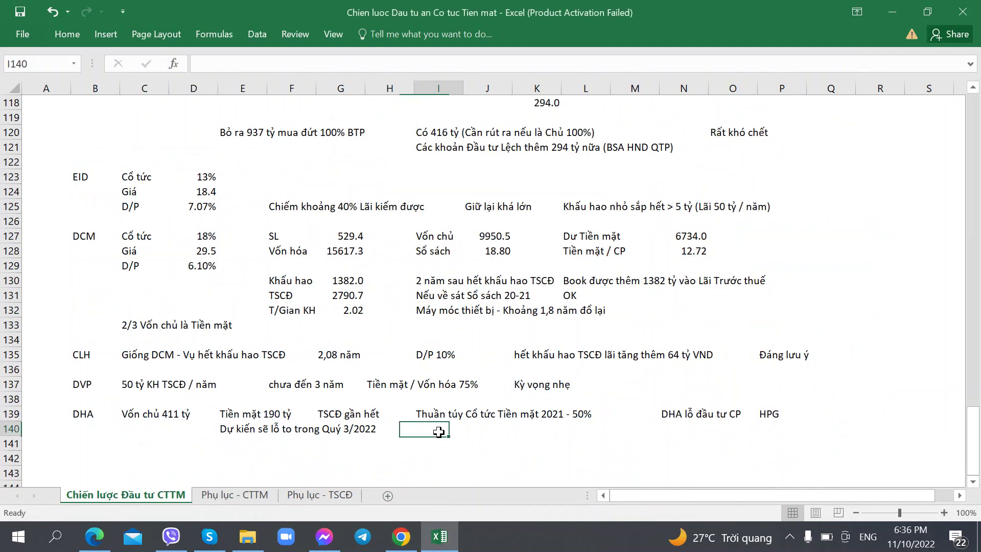
{"action": "type", "text": "Sổ sách 2"}
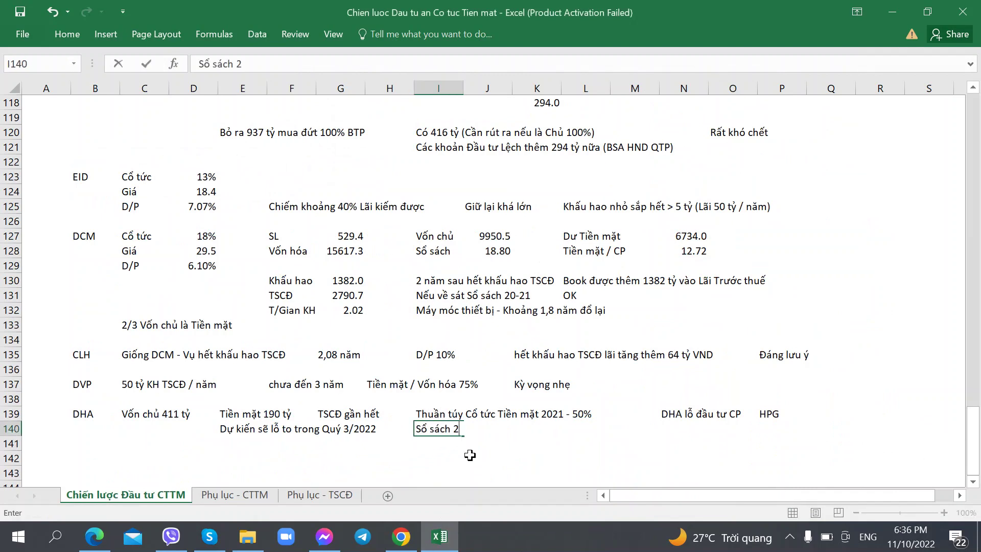
{"action": "type", "text": "8"}
{"action": "key", "text": "Tab"}
{"action": "key", "text": "Tab"}
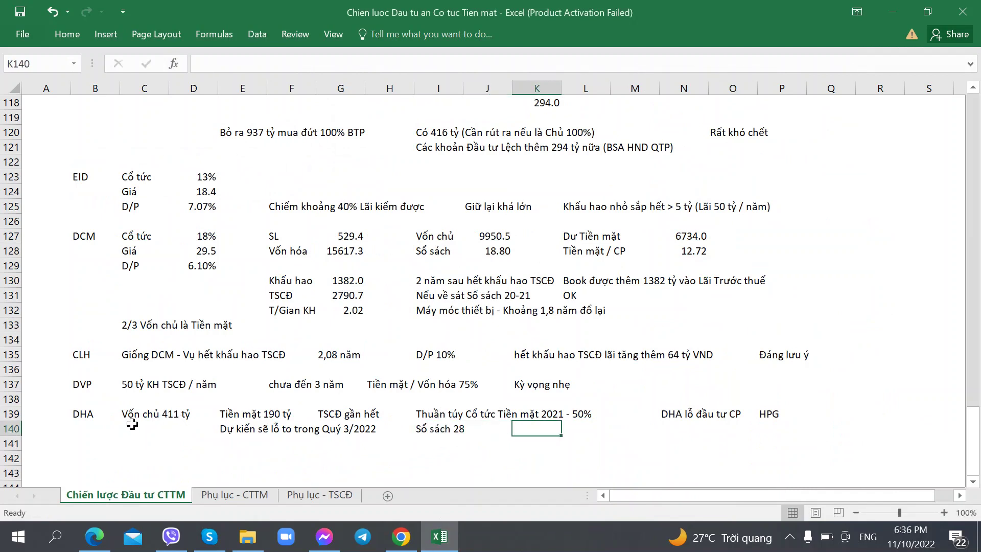
Check the market capitalization on DHA's CafeF page, and note "Vốn hóa - Vốn chủ" in K140 in Excel
{"action": "key", "text": "alt+Tab"}
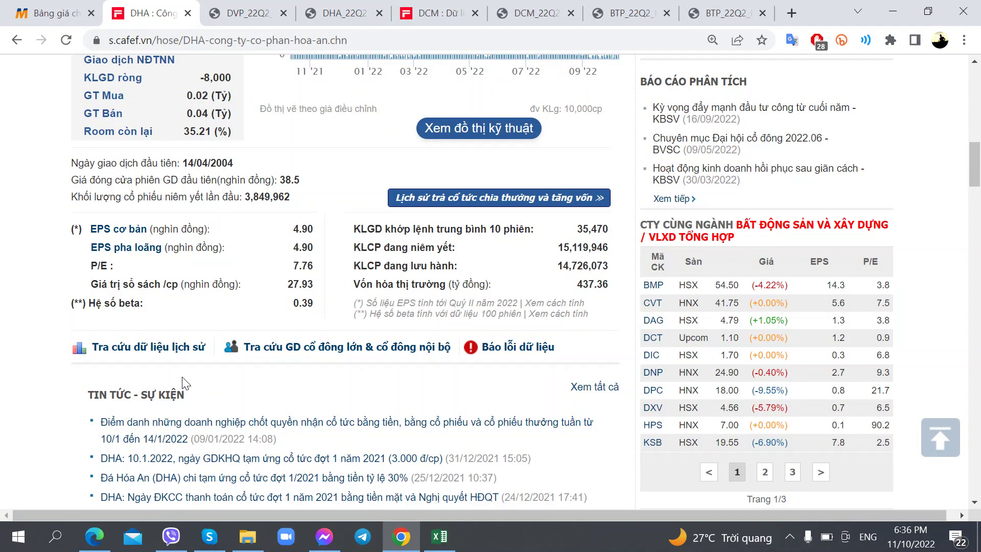
{"action": "key", "text": "alt+Tab"}
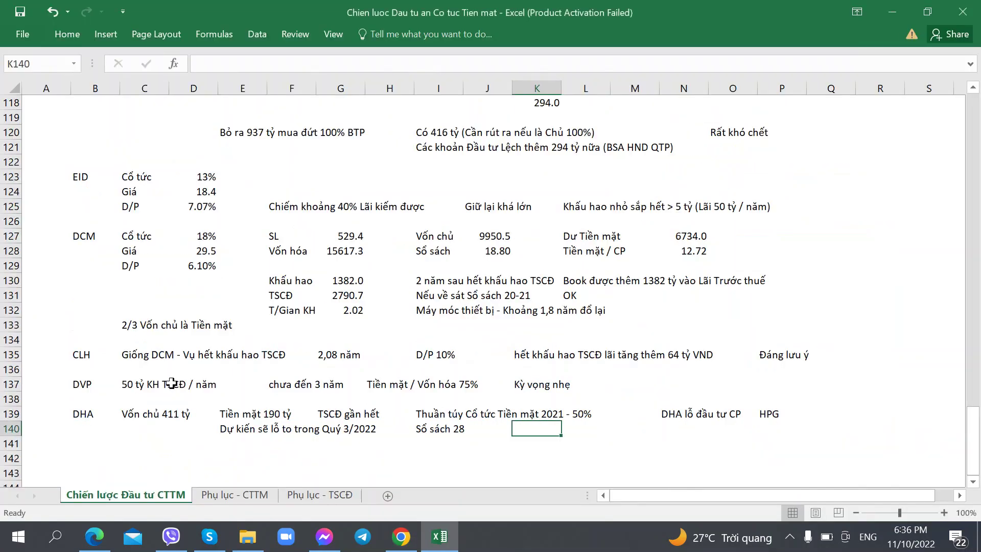
{"action": "key", "text": "alt+Tab"}
{"action": "key", "text": "alt+Tab"}
{"action": "key", "text": "alt+Tab"}
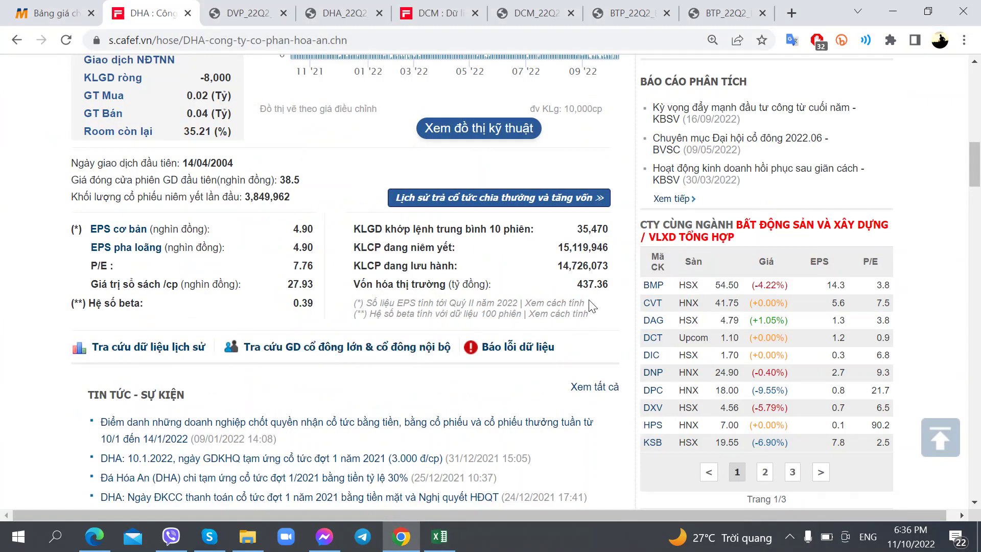
{"action": "key", "text": "alt+Tab"}
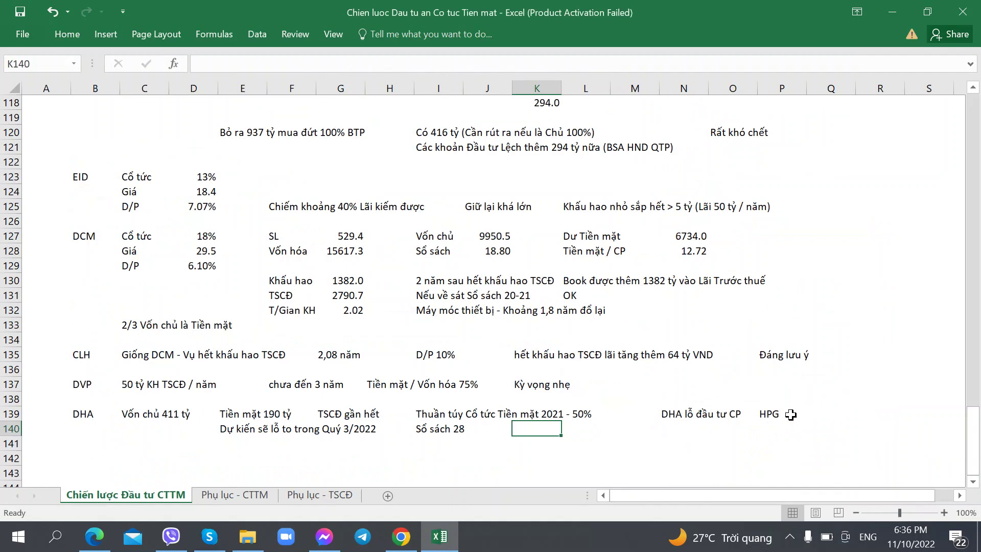
{"action": "type", "text": "Vố nhỏa"}
{"action": "key", "text": "BackSpace"}
{"action": "key", "text": "BackSpace"}
{"action": "key", "text": "BackSpace"}
{"action": "key", "text": "BackSpace"}
{"action": "key", "text": "BackSpace"}
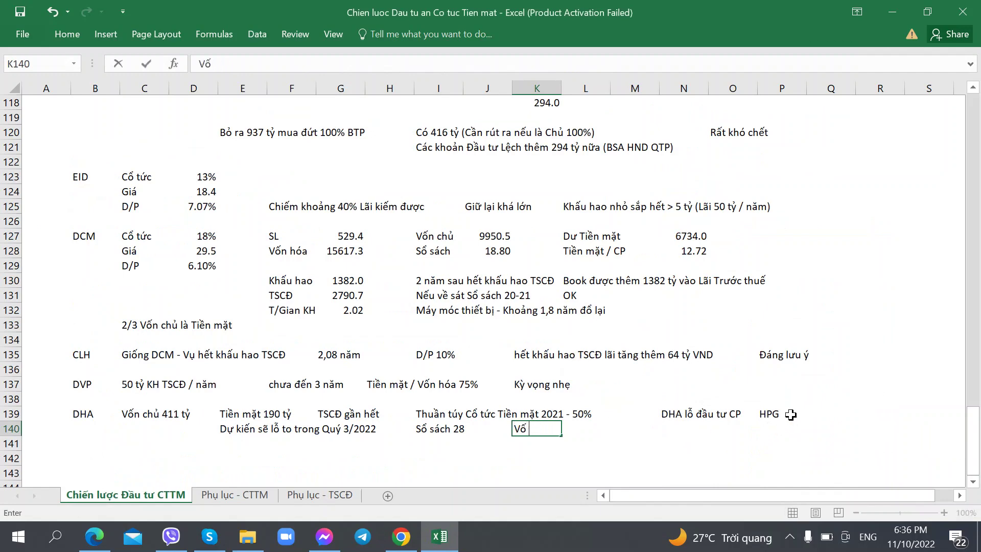
{"action": "type", "text": "n hóa - Vốn chủ"}
{"action": "key", "text": "Right"}
Note "DHA lỗ - Giá CP giảm đợt này - <23-25" in N140 under the DHA stock-loss note
{"action": "key", "text": "Right"}
{"action": "key", "text": "Right"}
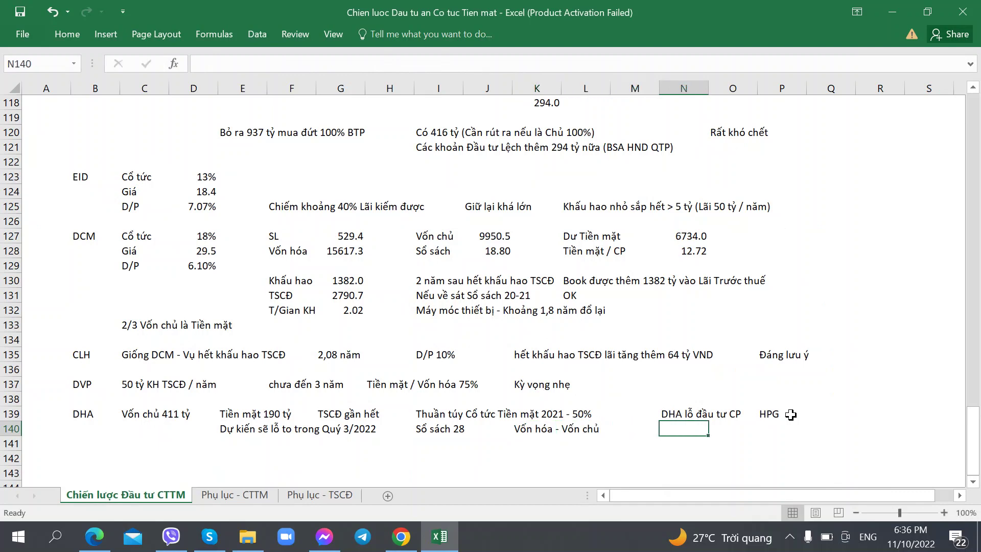
{"action": "type", "text": "Giá CP lo"}
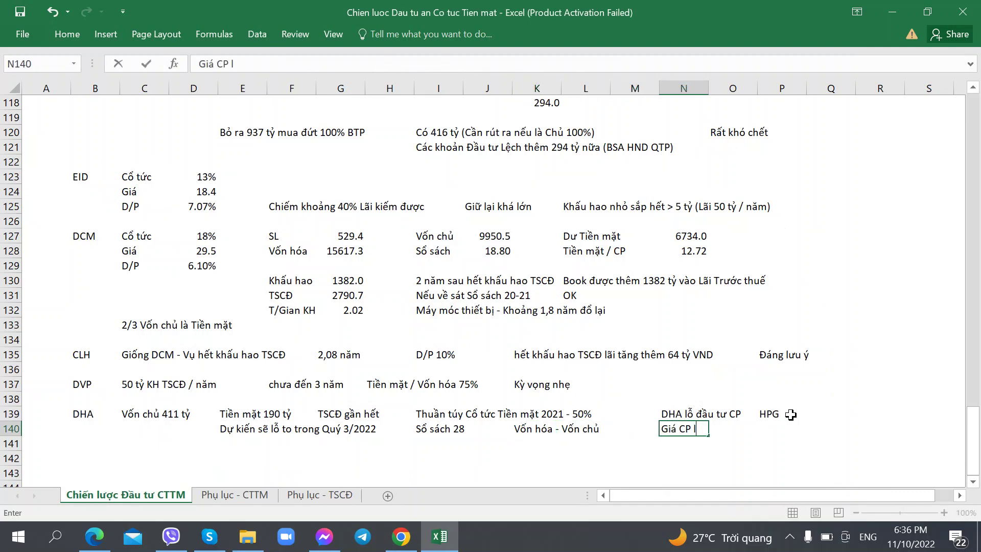
{"action": "key", "text": "BackSpace"}
{"action": "key", "text": "BackSpace"}
{"action": "key", "text": "BackSpace"}
{"action": "key", "text": "BackSpace"}
{"action": "key", "text": "BackSpace"}
{"action": "type", "text": "p"}
{"action": "key", "text": "BackSpace"}
{"action": "type", "text": "DHA lỗ - Giá CP giảm "}
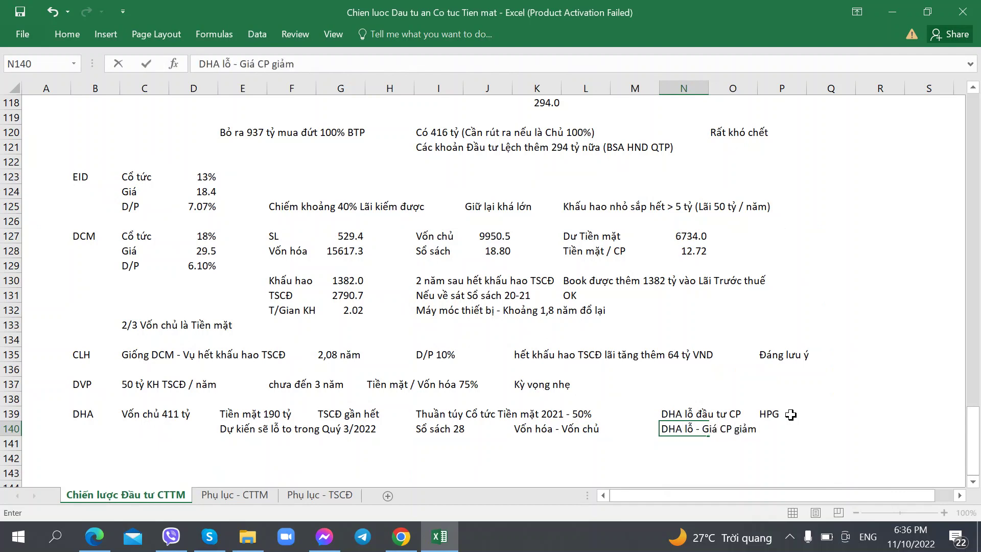
{"action": "type", "text": "đợt này - <23-24"}
{"action": "key", "text": "BackSpace"}
{"action": "type", "text": "5"}
{"action": "key", "text": "Return"}
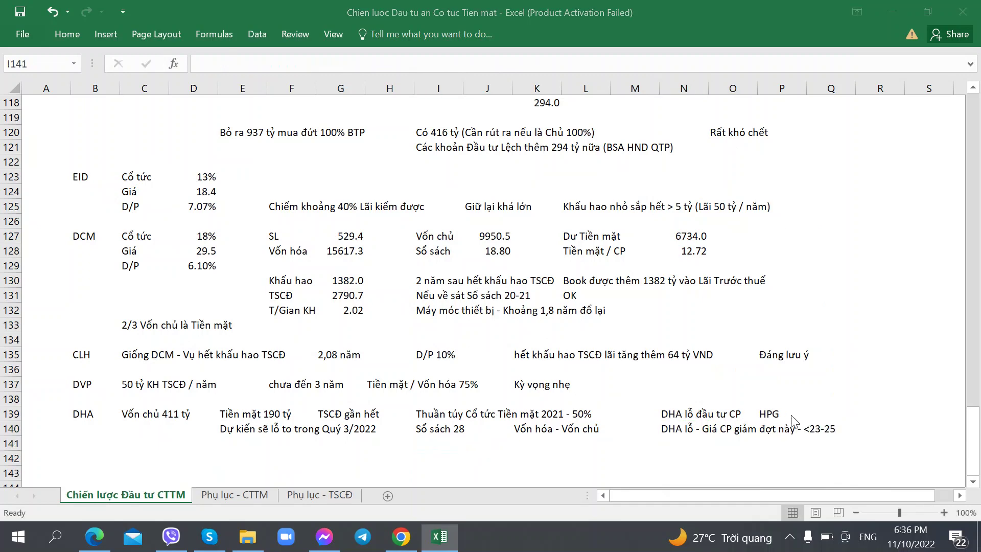
On DHA's CafeF page, examine the quarterly and annual business results, market capitalization and one-year share price chart
{"action": "key", "text": "alt+Tab"}
{"action": "scroll", "coordinate": [759, 402], "scroll_direction": "down", "scroll_amount": 3}
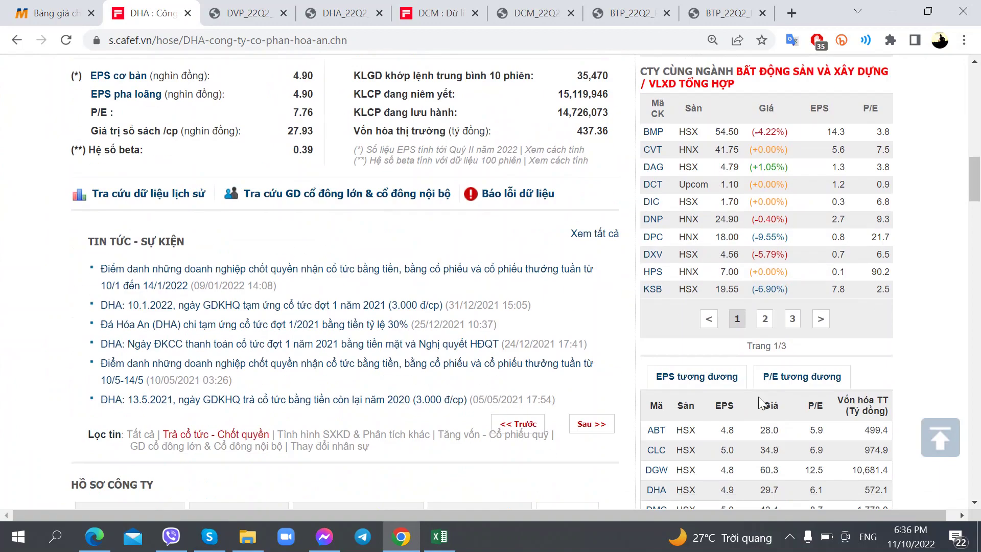
{"action": "scroll", "coordinate": [758, 396], "scroll_direction": "up", "scroll_amount": 3}
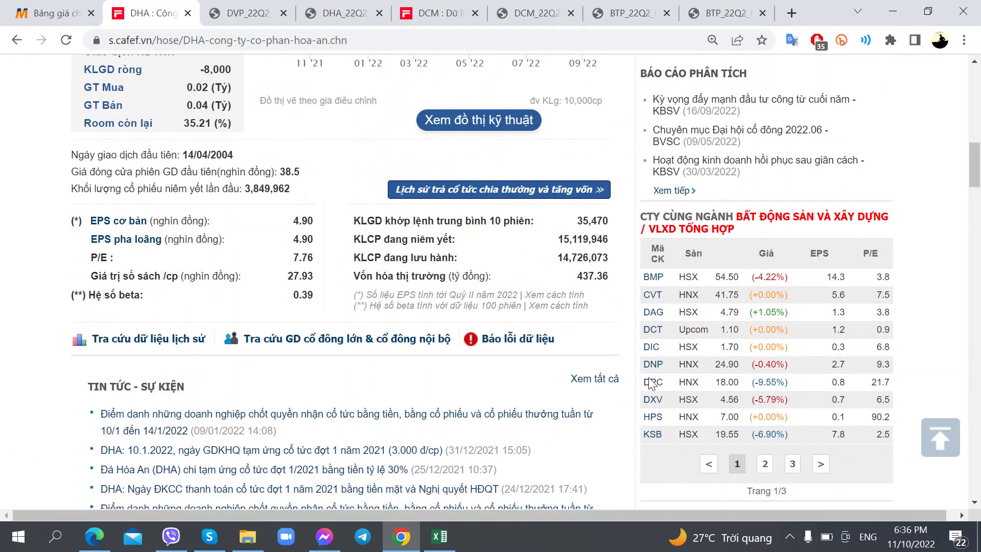
{"action": "key", "text": "alt+Tab"}
{"action": "key", "text": "alt+Tab"}
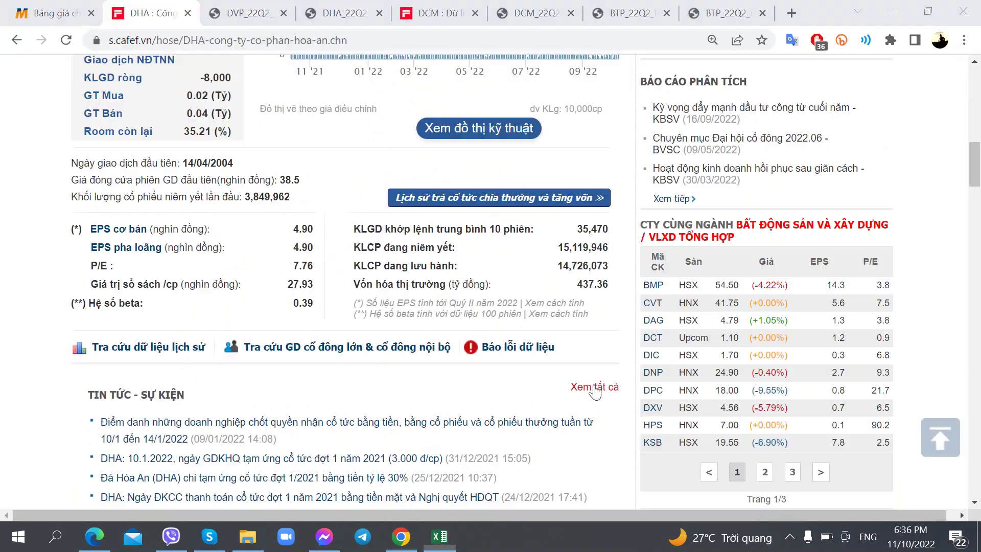
{"action": "scroll", "coordinate": [225, 353], "scroll_direction": "down", "scroll_amount": 8}
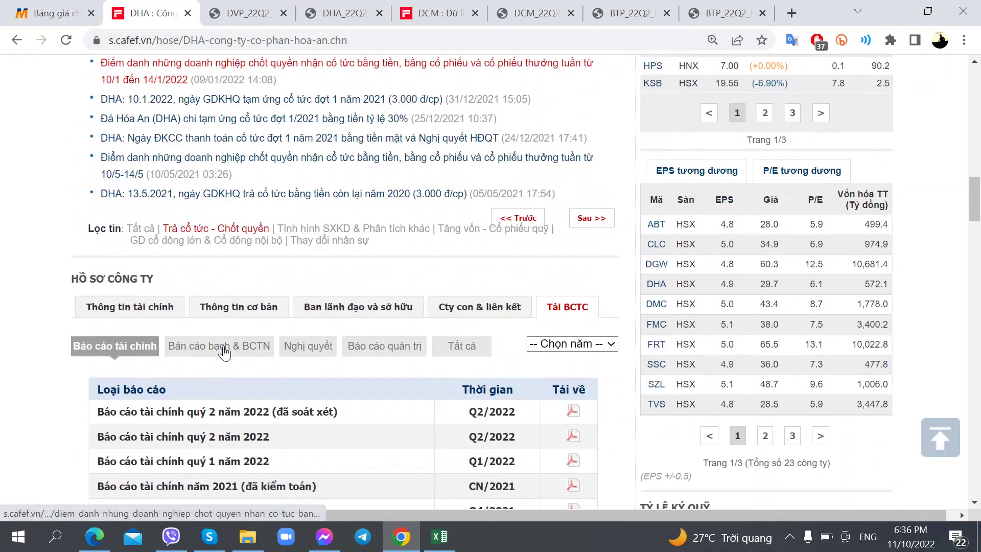
{"action": "left_click", "coordinate": [123, 210]}
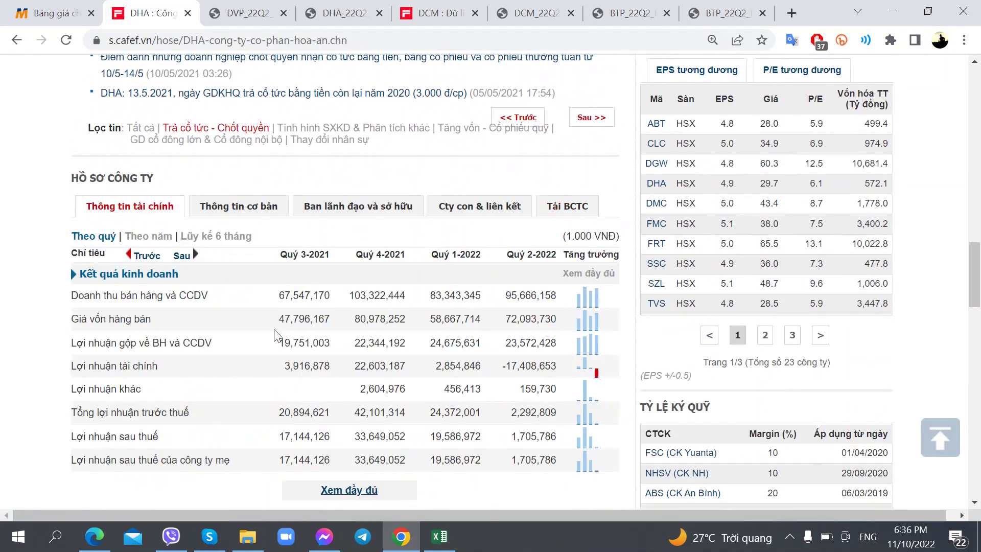
{"action": "left_click", "coordinate": [156, 236]}
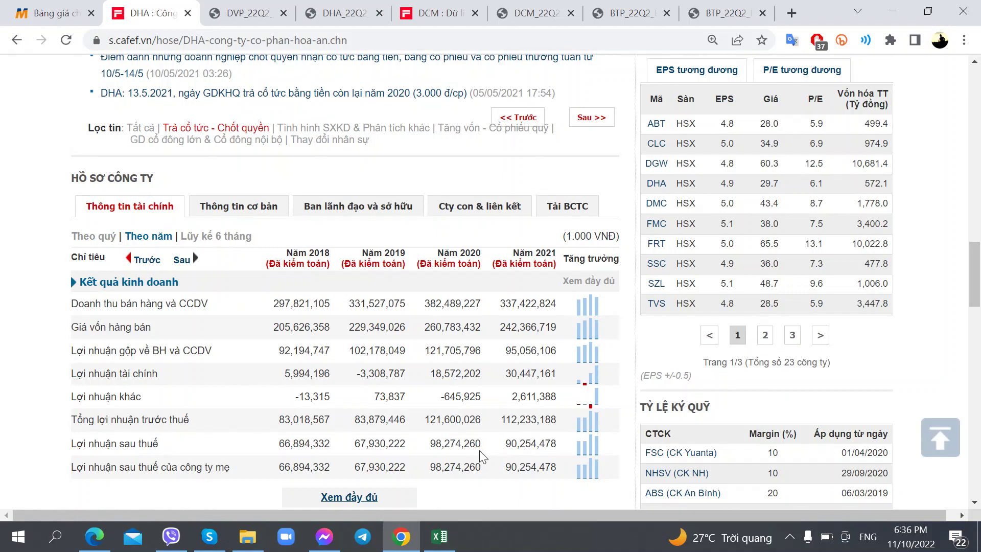
{"action": "scroll", "coordinate": [480, 449], "scroll_direction": "up", "scroll_amount": 6}
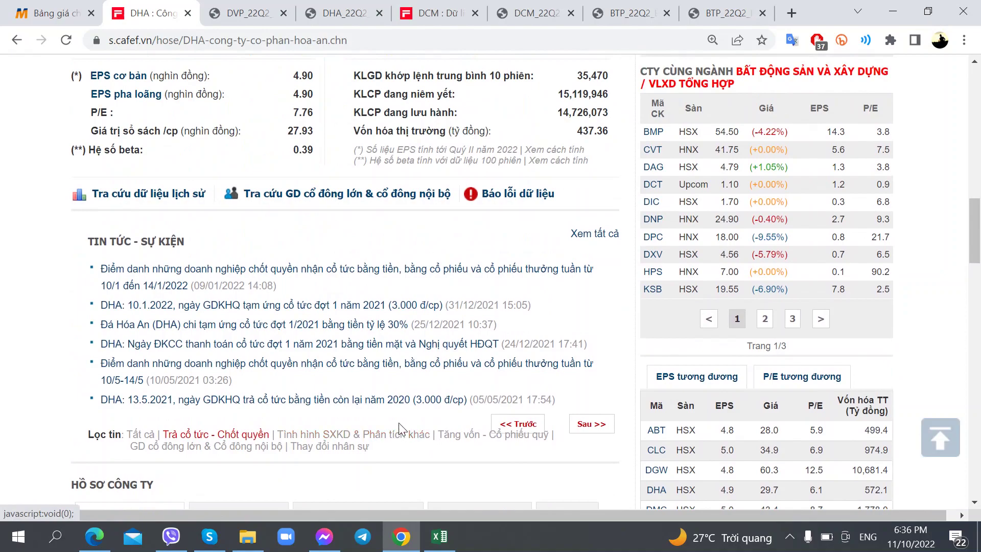
{"action": "scroll", "coordinate": [400, 435], "scroll_direction": "down", "scroll_amount": 8}
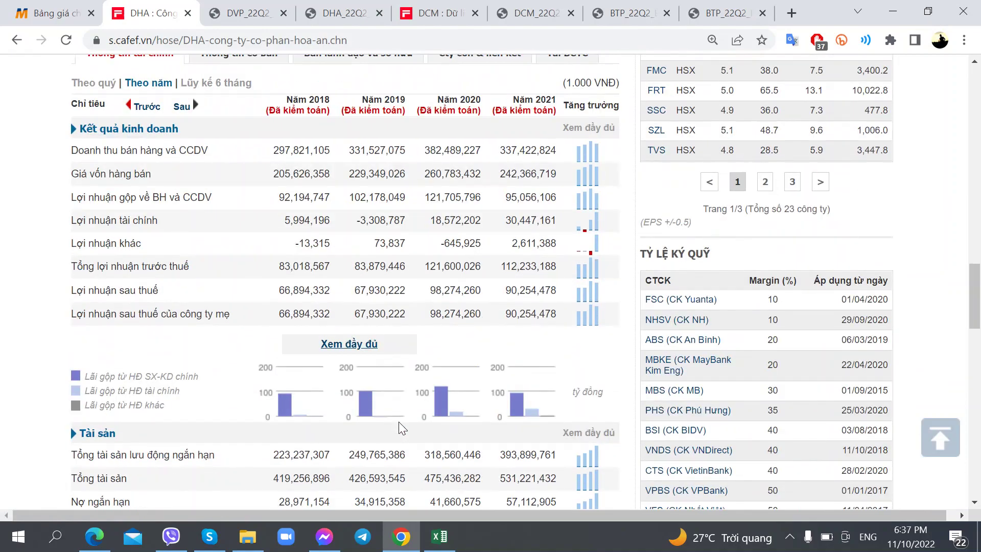
{"action": "scroll", "coordinate": [403, 421], "scroll_direction": "up", "scroll_amount": 7}
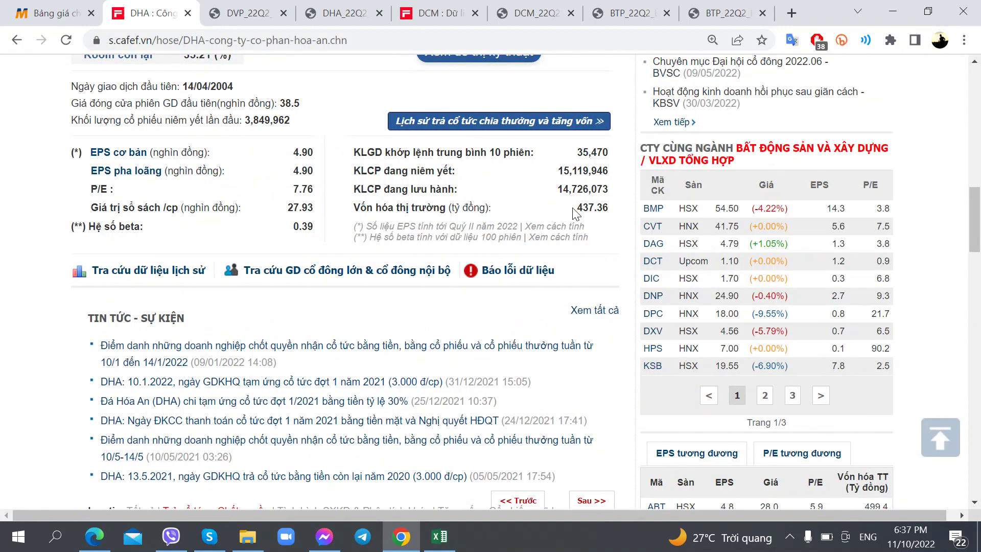
{"action": "scroll", "coordinate": [556, 218], "scroll_direction": "up", "scroll_amount": 10}
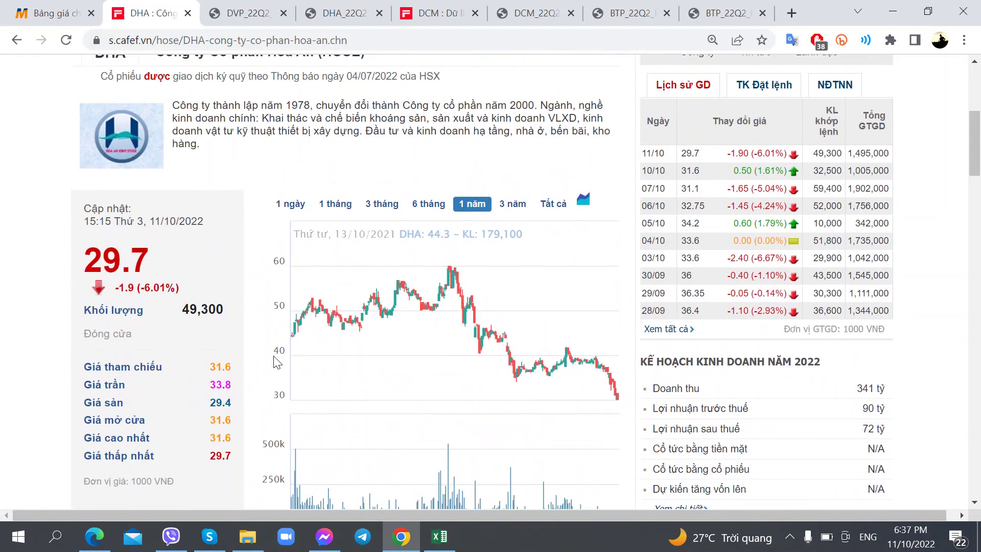
{"action": "scroll", "coordinate": [273, 359], "scroll_direction": "down", "scroll_amount": 2}
{"action": "scroll", "coordinate": [274, 359], "scroll_direction": "down", "scroll_amount": 9}
Back in Excel, begin a summary below the DHA notes with "OK" in B143 and "Đánh thủ - Chắc" in C143
{"action": "key", "text": "alt+Tab"}
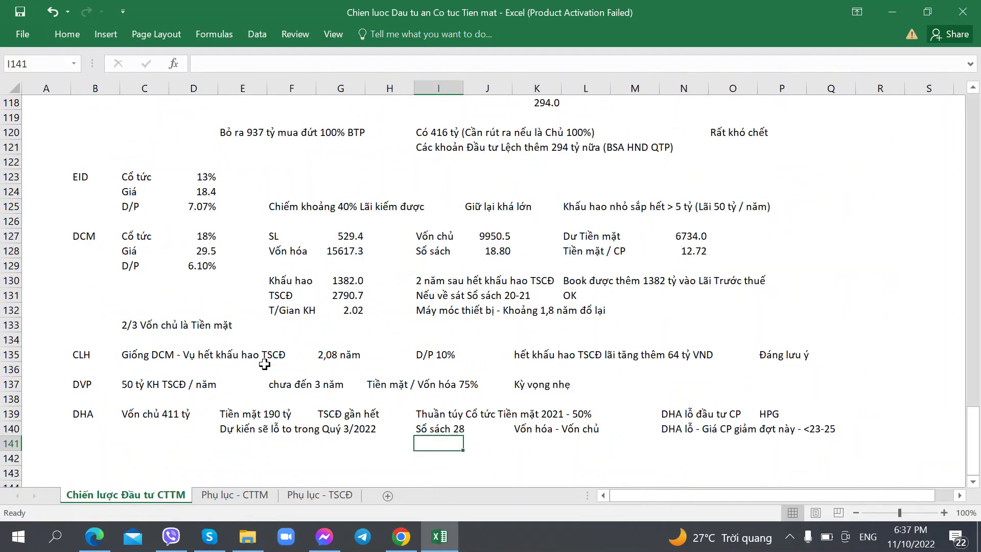
{"action": "scroll", "coordinate": [217, 385], "scroll_direction": "down", "scroll_amount": 2}
{"action": "left_click", "coordinate": [80, 382]}
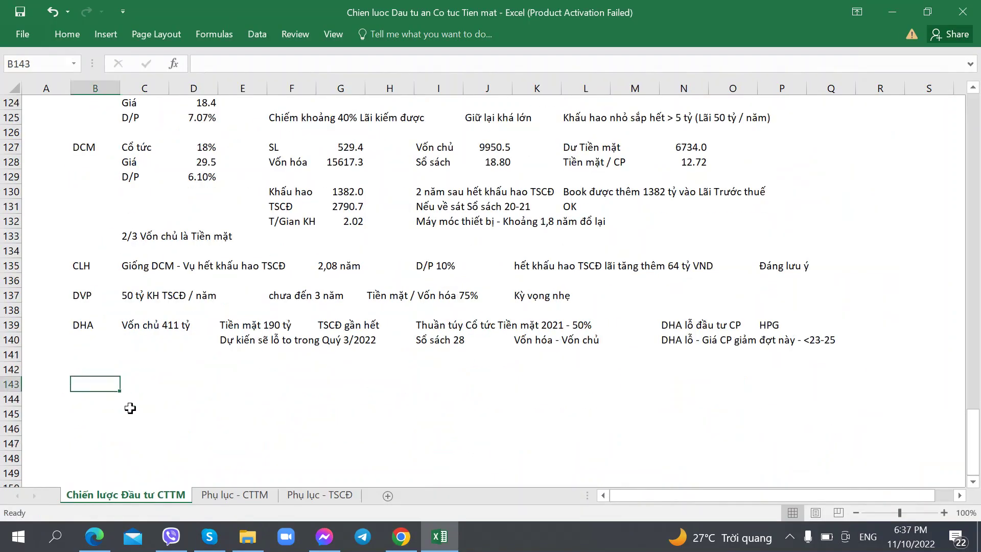
{"action": "type", "text": "OK"}
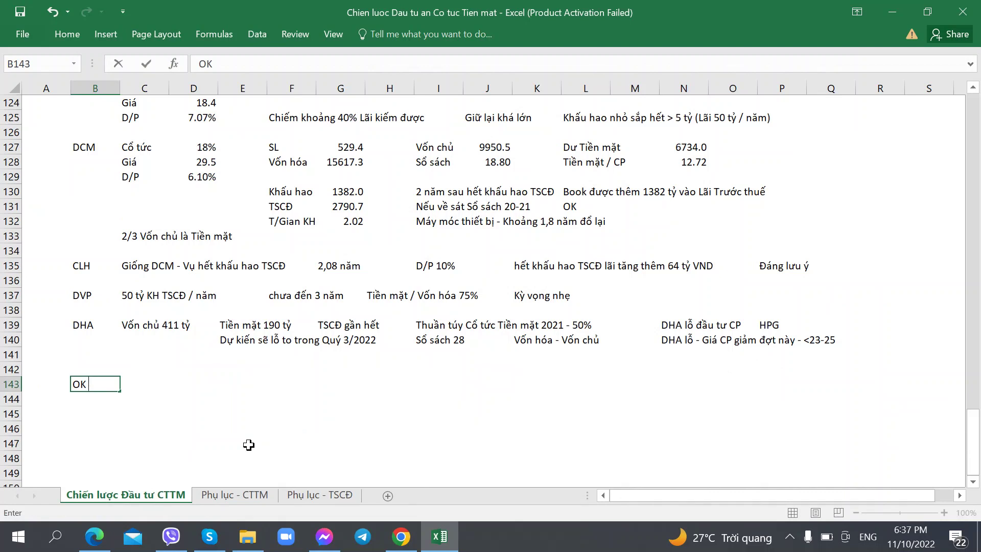
{"action": "key", "text": "Tab"}
{"action": "type", "text": "Đánh thủ"}
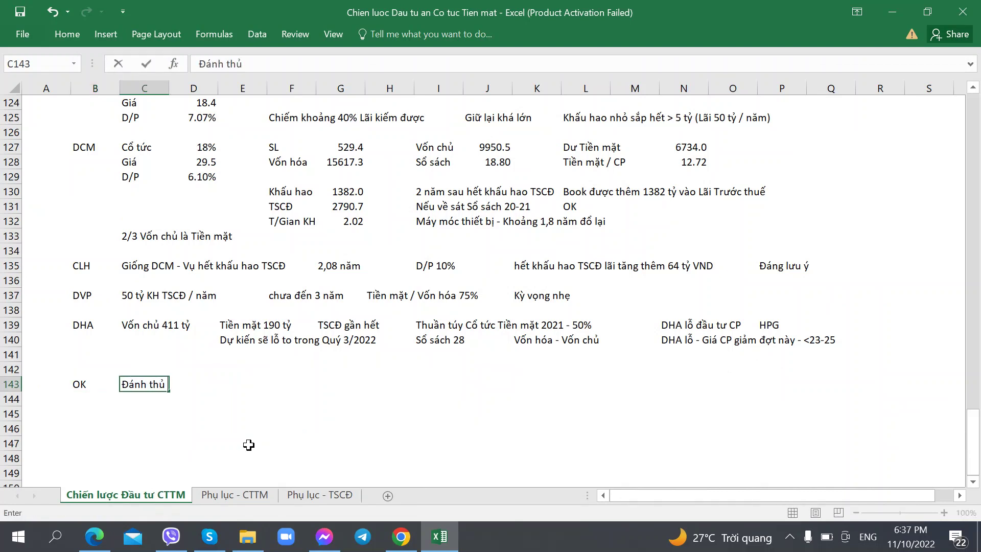
{"action": "type", "text": " - Ch"}
{"action": "key", "text": "Tab"}
Enter the valuation criterion "Sổ sách cao Giá CP" in E143 and "P/B < 1" in H143
{"action": "key", "text": "Tab"}
{"action": "key", "text": "Tab"}
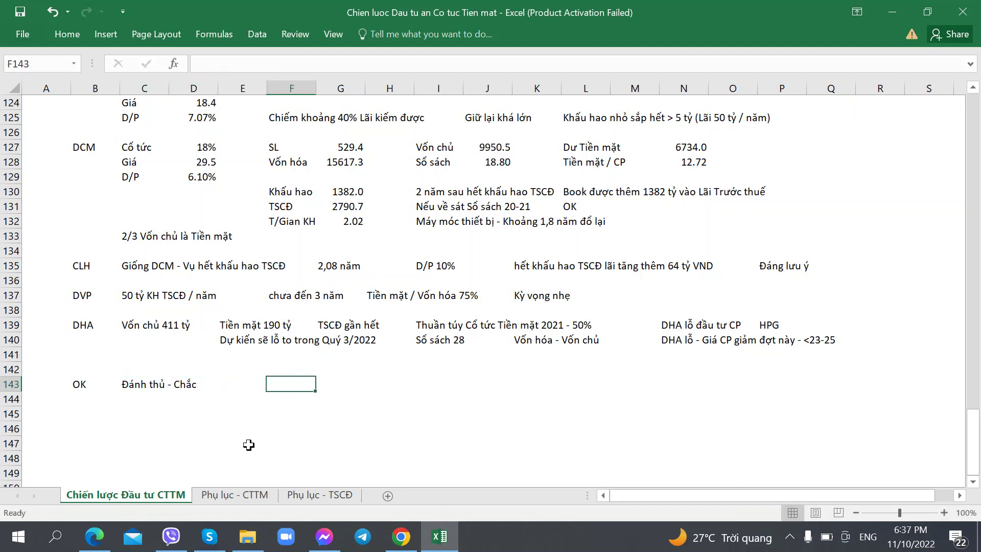
{"action": "key", "text": "Left"}
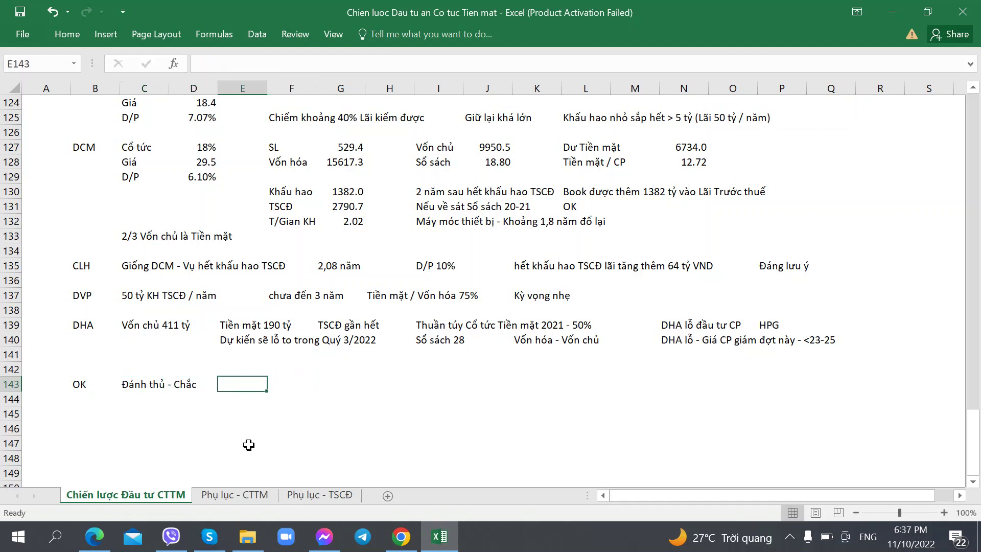
{"action": "type", "text": "Sổ sách cao"}
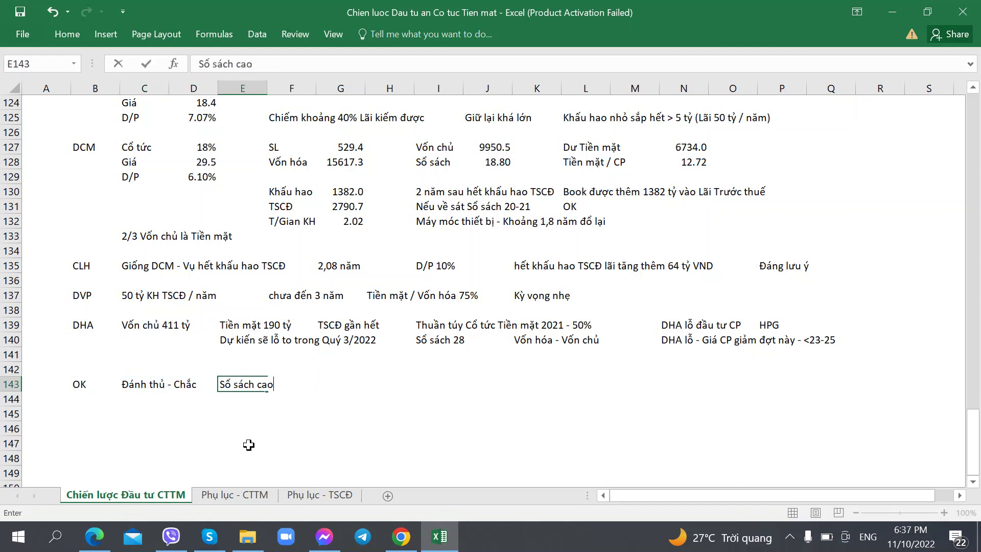
{"action": "type", "text": " Giá CP"}
{"action": "key", "text": "Tab"}
{"action": "key", "text": "Tab"}
{"action": "key", "text": "Tab"}
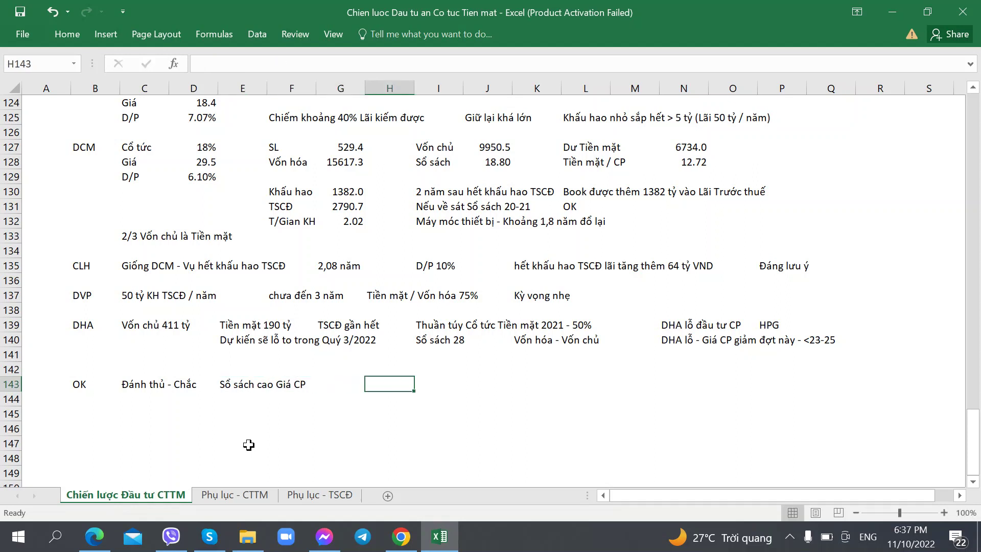
{"action": "type", "text": "p/b"}
{"action": "key", "text": "Escape"}
{"action": "type", "text": "P"}
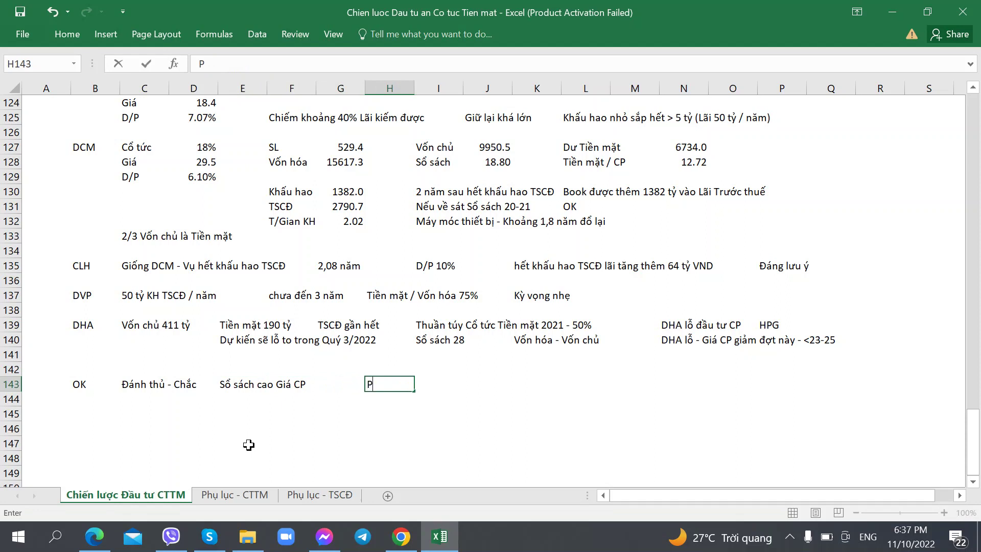
{"action": "type", "text": "/B < 1"}
{"action": "key", "text": "Return"}
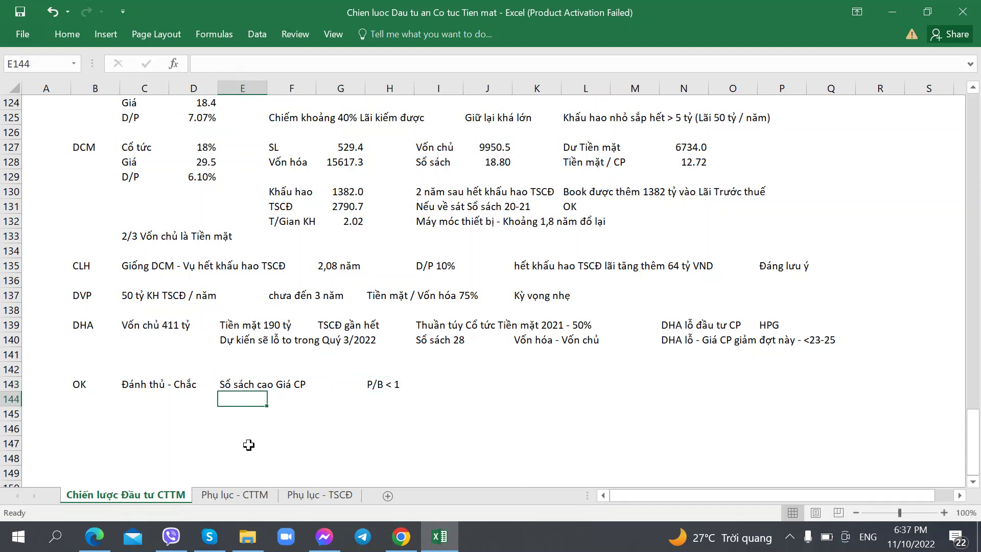
Add the financial-health criterion "Tài chính lành mạnh - 1/3 Vốn chủ là Tiền mặt" in E144
{"action": "type", "text": "Tài chính lành nha"}
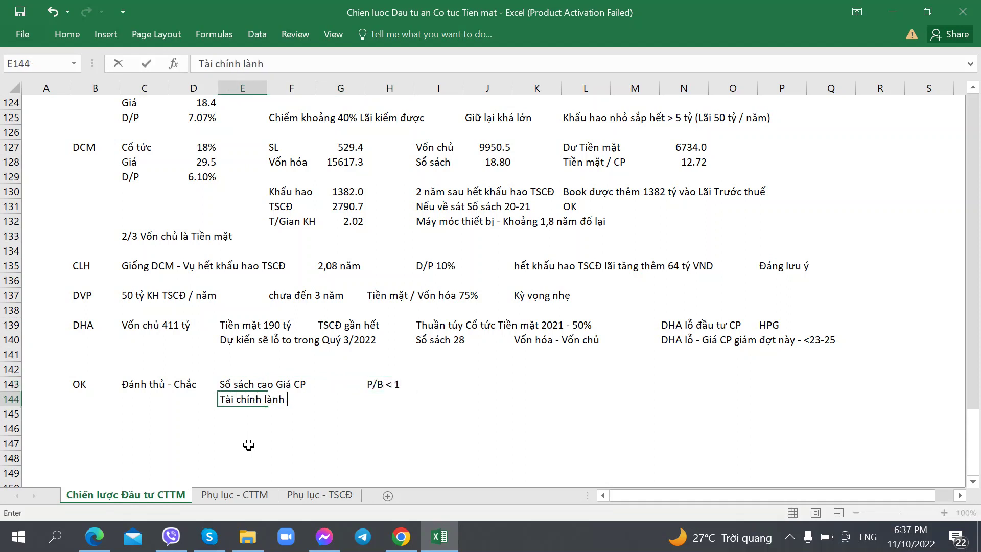
{"action": "key", "text": "BackSpace"}
{"action": "key", "text": "BackSpace"}
{"action": "key", "text": "BackSpace"}
{"action": "type", "text": "m"}
{"action": "key", "text": "BackSpace"}
{"action": "type", "text": "mạnh - 1/3 SVốn chủ là"}
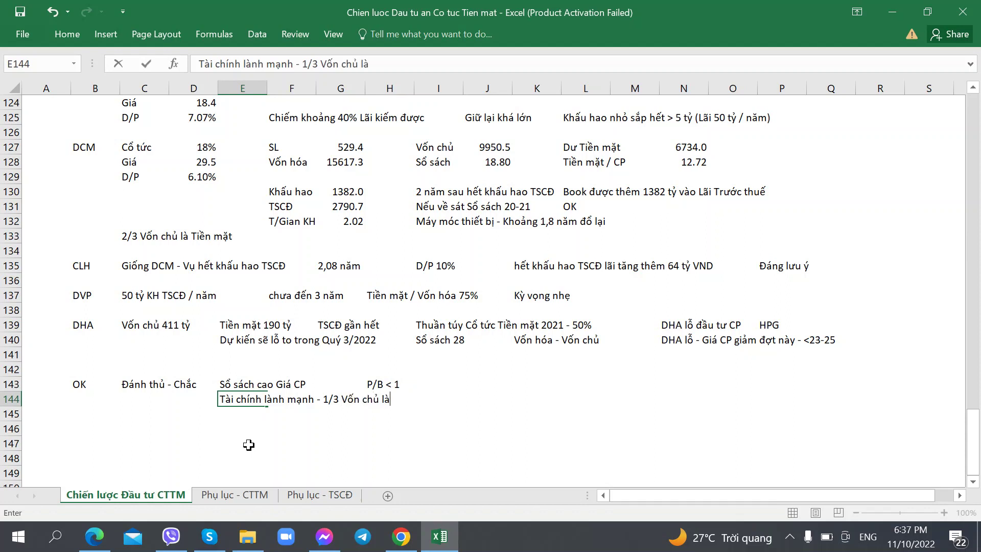
{"action": "type", "text": " Tie"}
{"action": "type", "text": "n mặt"}
{"action": "key", "text": "Return"}
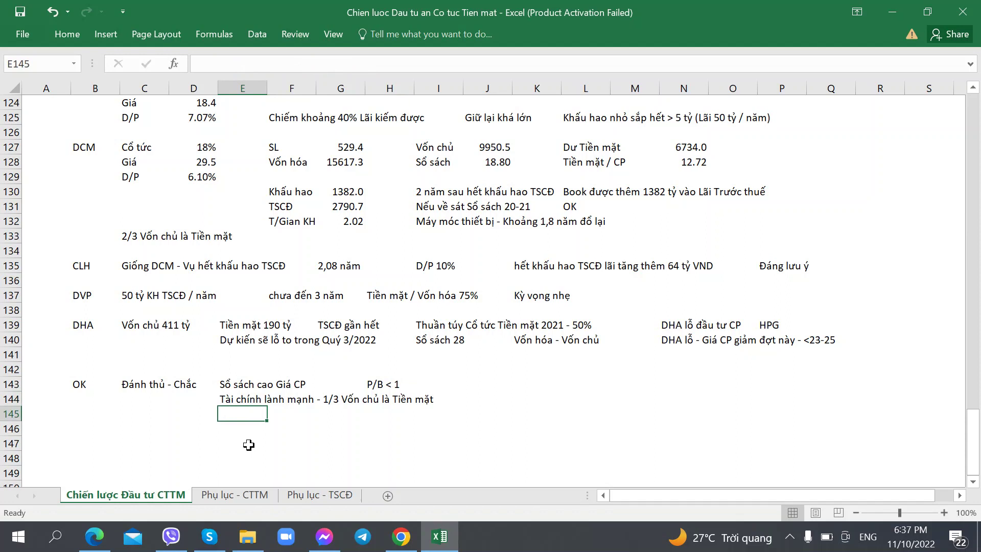
Add the other-assets criterion "Có thêm Tài sản khác" in E145
{"action": "key", "text": "Right"}
{"action": "key", "text": "Left"}
{"action": "type", "text": "Có thêm Tài sản k"}
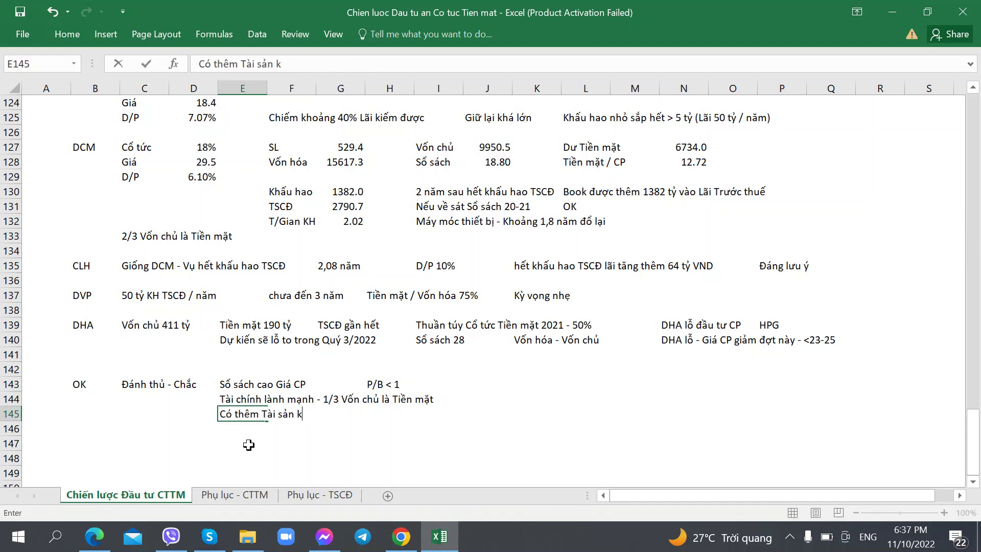
{"action": "type", "text": "hác"}
Detail the other-assets criterion with "Liên kết - Đầu tư Khác giá rẻ" in H145
{"action": "key", "text": "Right"}
{"action": "key", "text": "Right"}
{"action": "key", "text": "Right"}
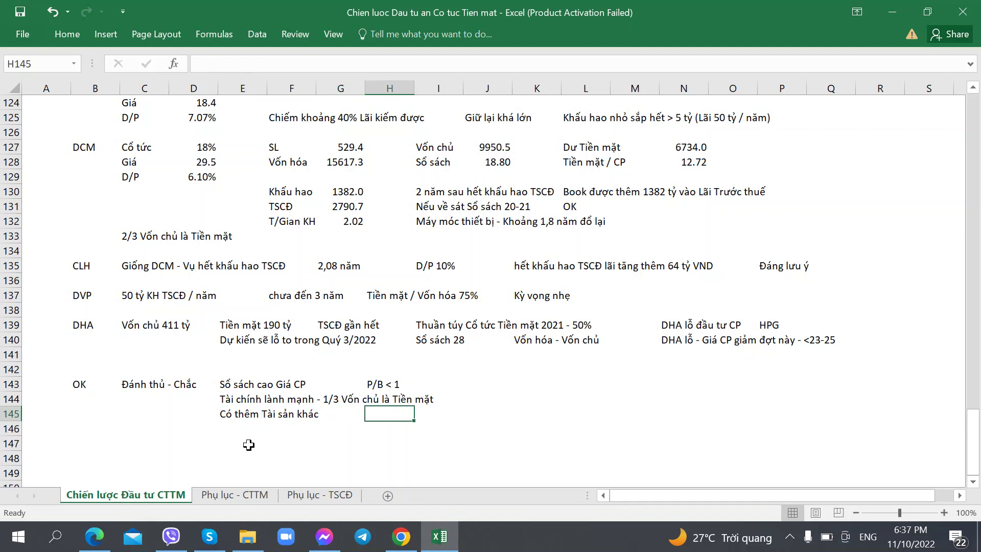
{"action": "type", "text": "Liên kết - "}
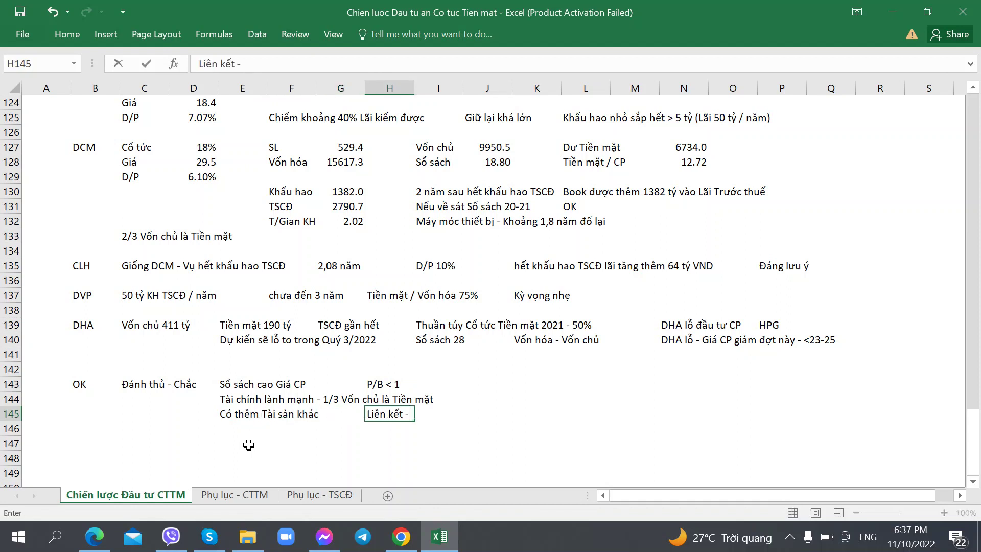
{"action": "type", "text": "Đau tư Khác rẻ"}
{"action": "key", "text": "BackSpace"}
{"action": "key", "text": "BackSpace"}
{"action": "type", "text": "giá rẻ"}
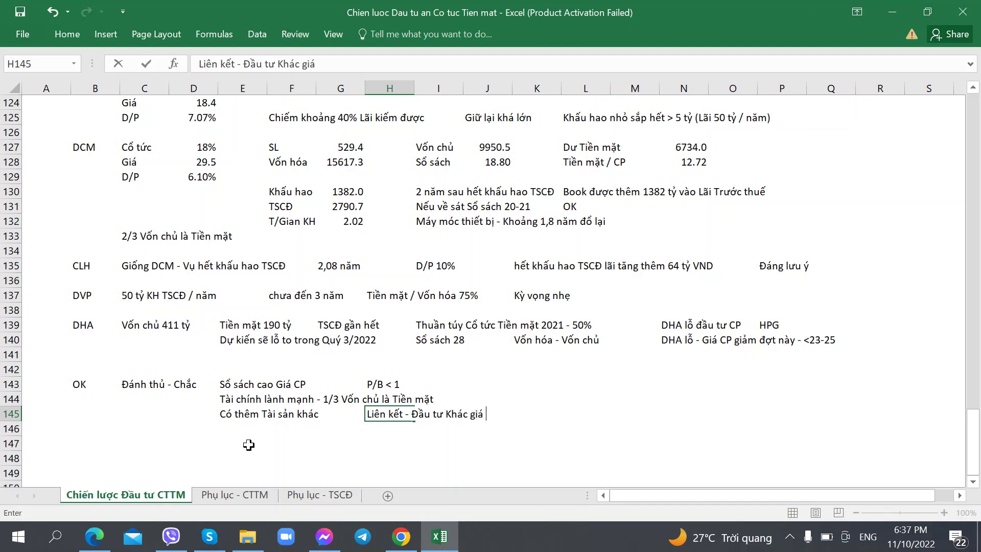
Add the depreciation criterion "Hết khấu hao TSCĐ" in E146
{"action": "left_click", "coordinate": [228, 435]}
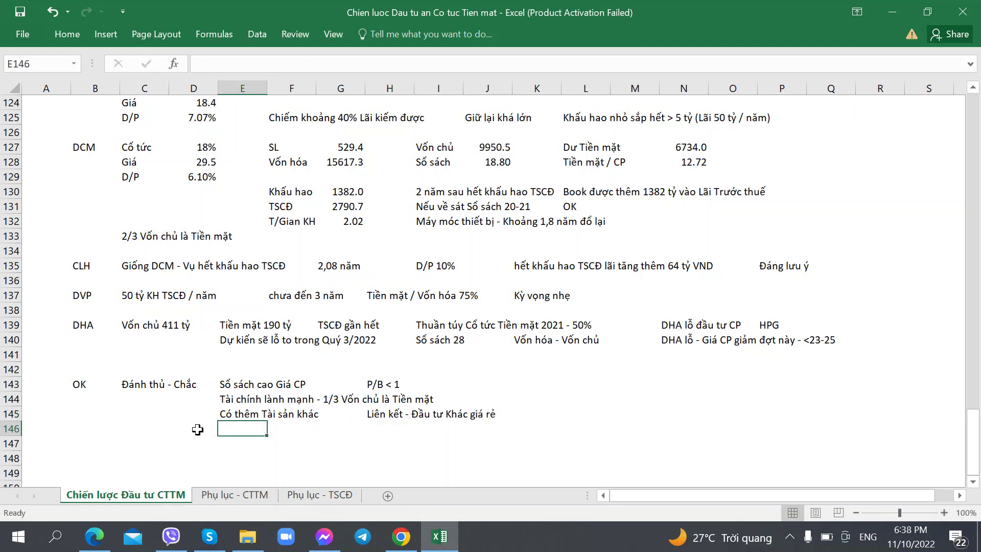
{"action": "scroll", "coordinate": [198, 429], "scroll_direction": "up", "scroll_amount": 1}
{"action": "scroll", "coordinate": [198, 424], "scroll_direction": "down", "scroll_amount": 1}
{"action": "type", "text": "Hết khấu h"}
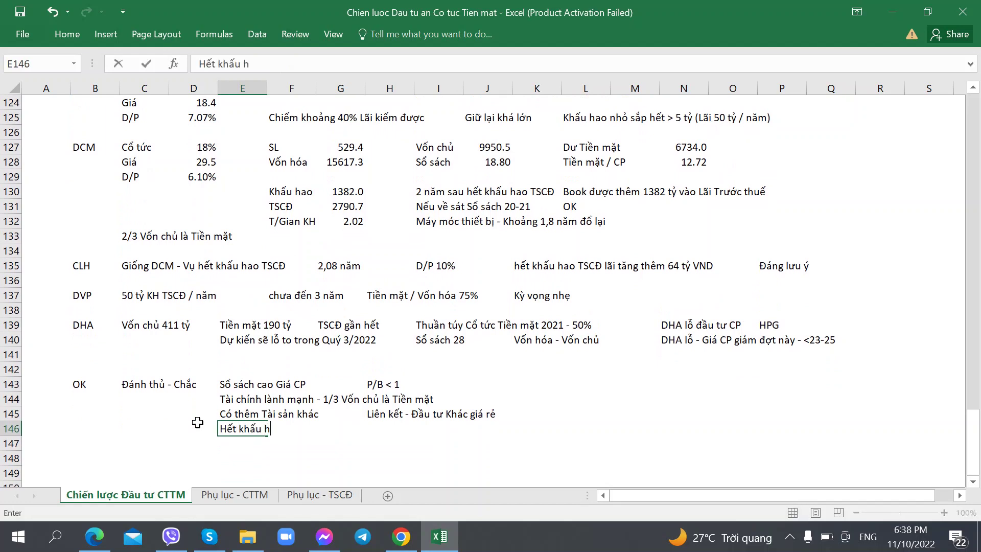
{"action": "type", "text": "ao TSCĐ"}
{"action": "key", "text": "Tab"}
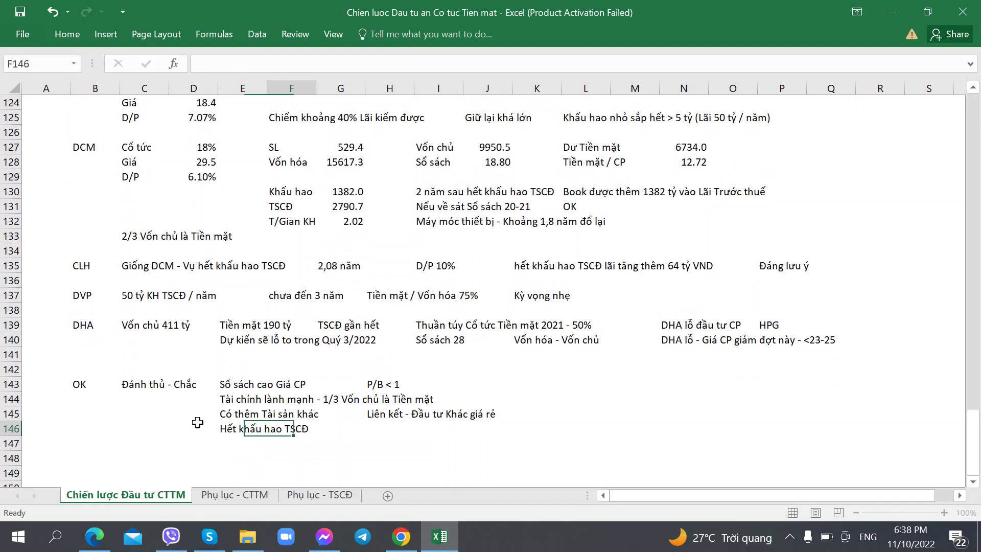
{"action": "key", "text": "Tab"}
{"action": "key", "text": "Tab"}
{"action": "key", "text": "shift+Tab"}
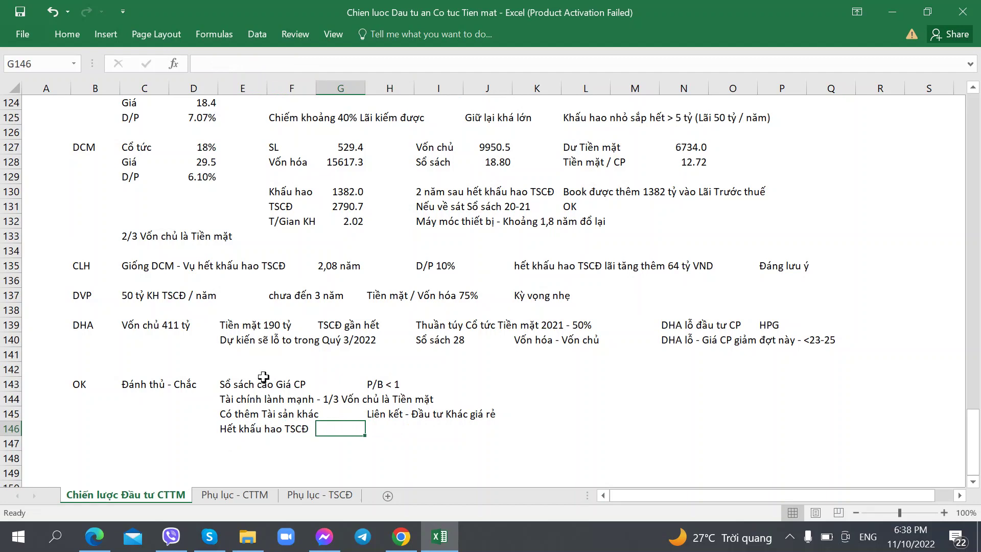
Review the BTP, EID, DCM, CLH, DVP and DHA notes above the summary against the listed criteria
{"action": "scroll", "coordinate": [152, 296], "scroll_direction": "up", "scroll_amount": 3}
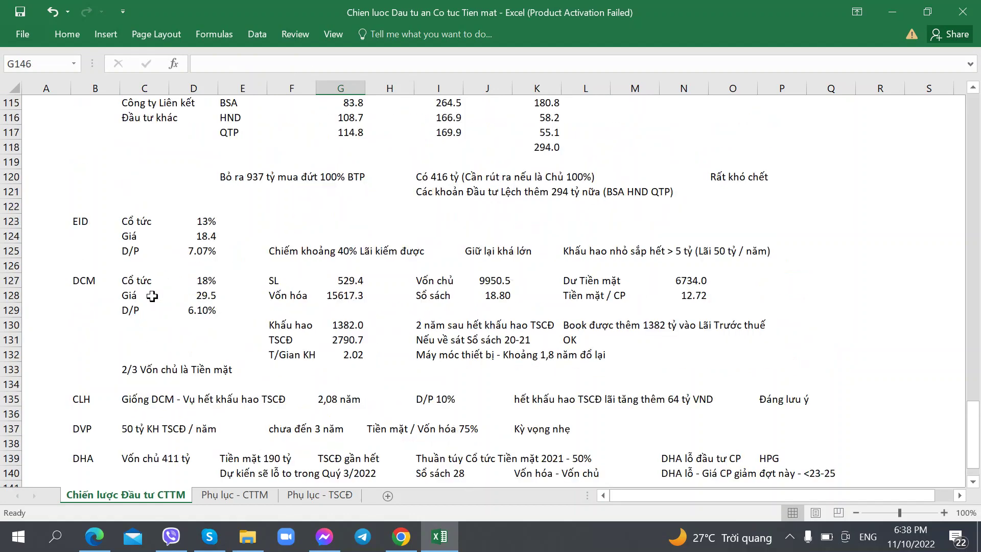
{"action": "left_click", "coordinate": [88, 238]}
{"action": "left_click", "coordinate": [84, 223]}
{"action": "left_click", "coordinate": [70, 296]}
{"action": "scroll", "coordinate": [75, 288], "scroll_direction": "up", "scroll_amount": 5}
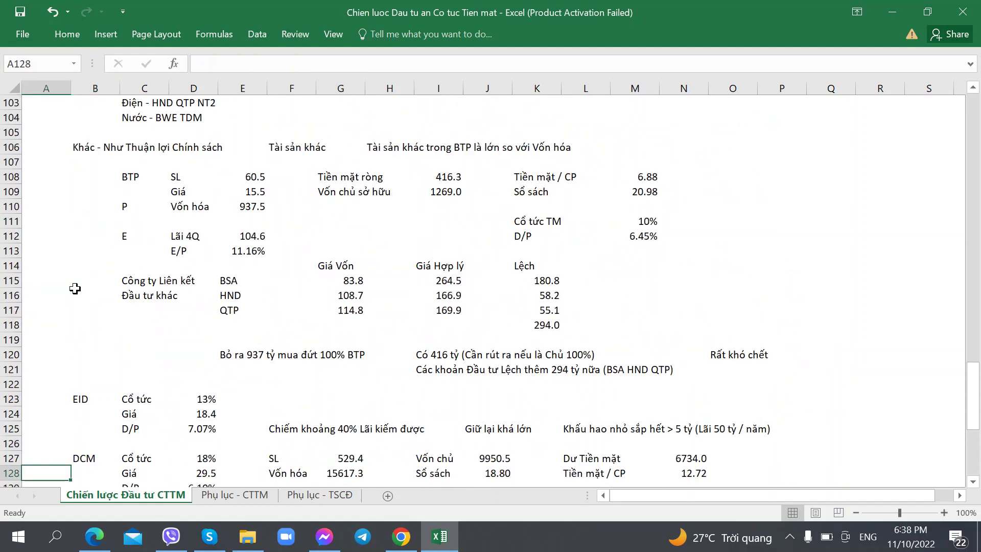
{"action": "scroll", "coordinate": [75, 288], "scroll_direction": "down", "scroll_amount": 3}
{"action": "scroll", "coordinate": [87, 327], "scroll_direction": "down", "scroll_amount": 2}
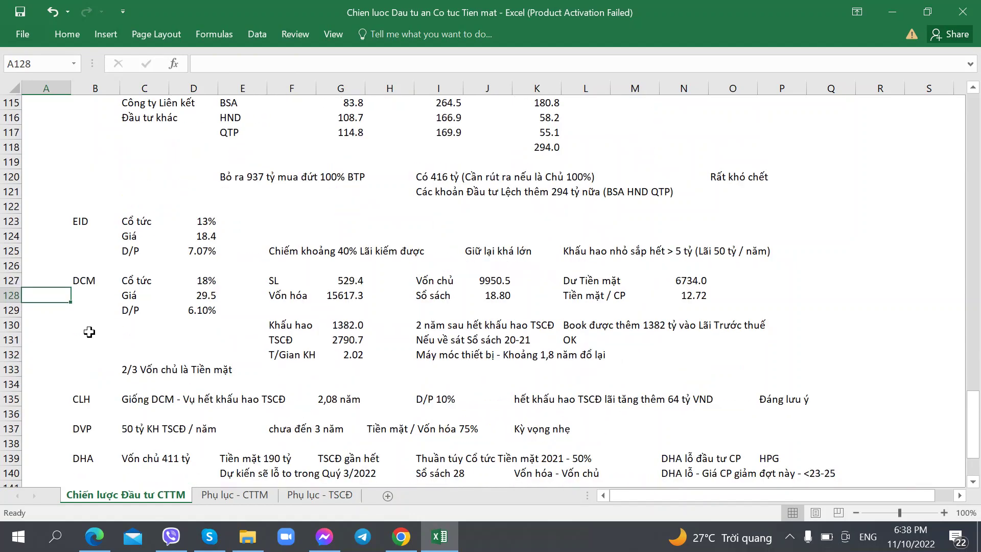
{"action": "left_click", "coordinate": [86, 291]}
{"action": "scroll", "coordinate": [200, 354], "scroll_direction": "down", "scroll_amount": 2}
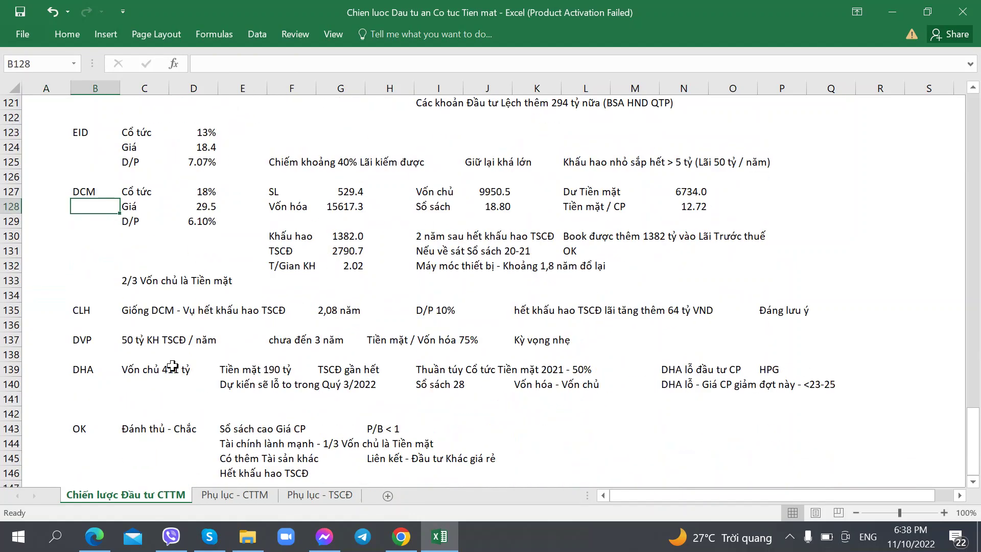
On the Phụ lục - CTTM sheet, examine the list of cash-dividend tickers and their valuation figures
{"action": "left_click", "coordinate": [235, 495]}
{"action": "left_click", "coordinate": [55, 342]}
{"action": "left_click", "coordinate": [56, 392]}
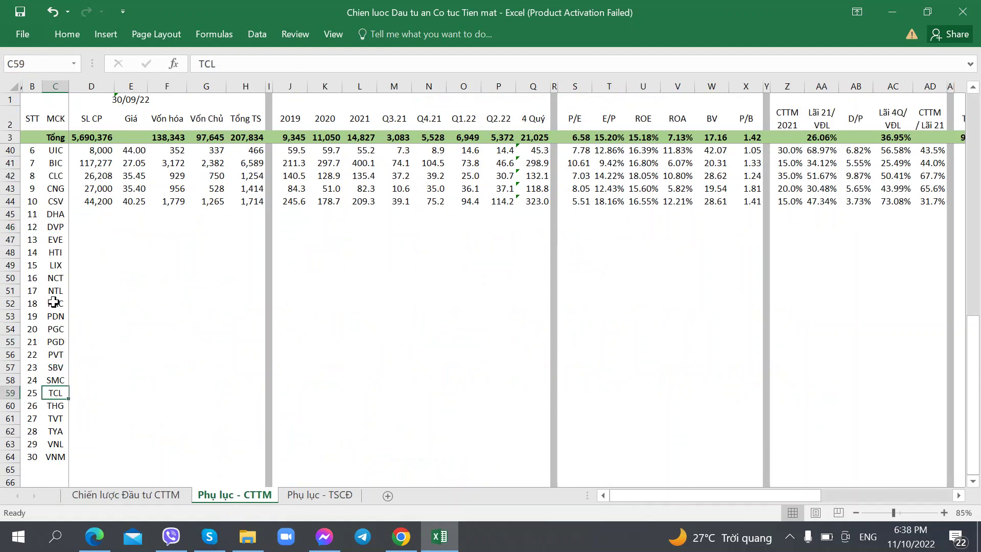
{"action": "left_click", "coordinate": [55, 291]}
{"action": "left_click", "coordinate": [56, 393]}
{"action": "scroll", "coordinate": [88, 342], "scroll_direction": "up", "scroll_amount": 2}
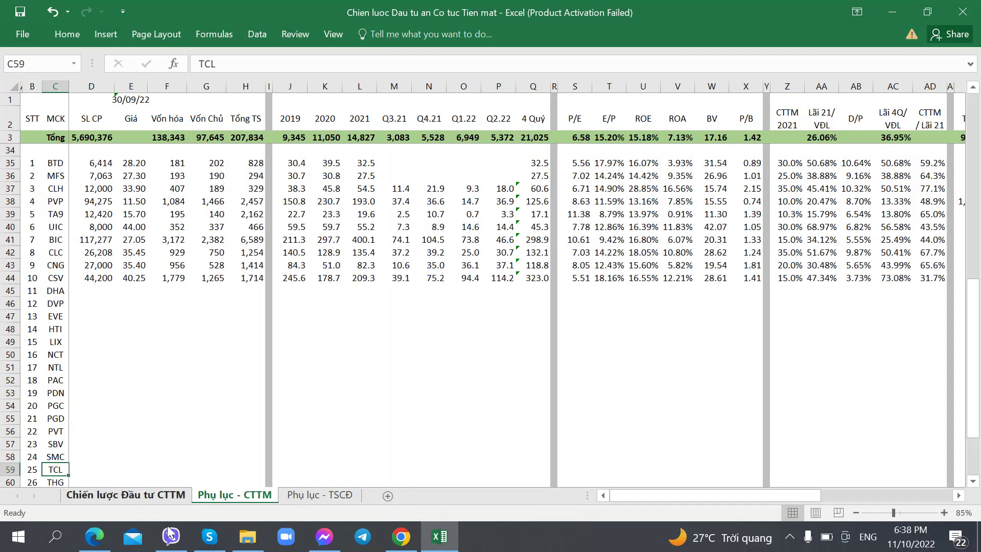
Return to the Chiến lược Đầu tư CTTM sheet and review the stock notes and the defensive criteria summary
{"action": "left_click", "coordinate": [153, 501]}
{"action": "scroll", "coordinate": [217, 460], "scroll_direction": "down", "scroll_amount": 3}
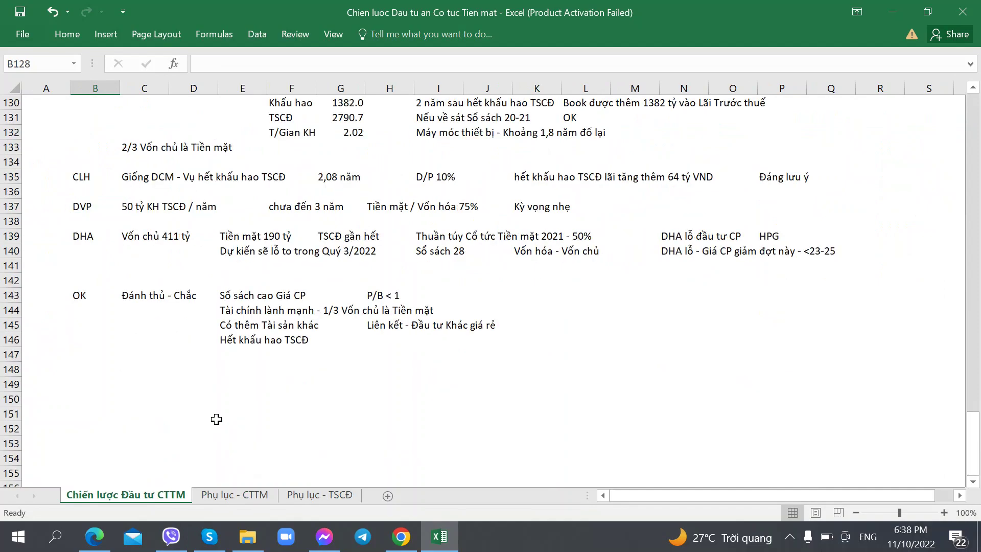
{"action": "scroll", "coordinate": [217, 419], "scroll_direction": "up", "scroll_amount": 4}
{"action": "scroll", "coordinate": [217, 419], "scroll_direction": "down", "scroll_amount": 3}
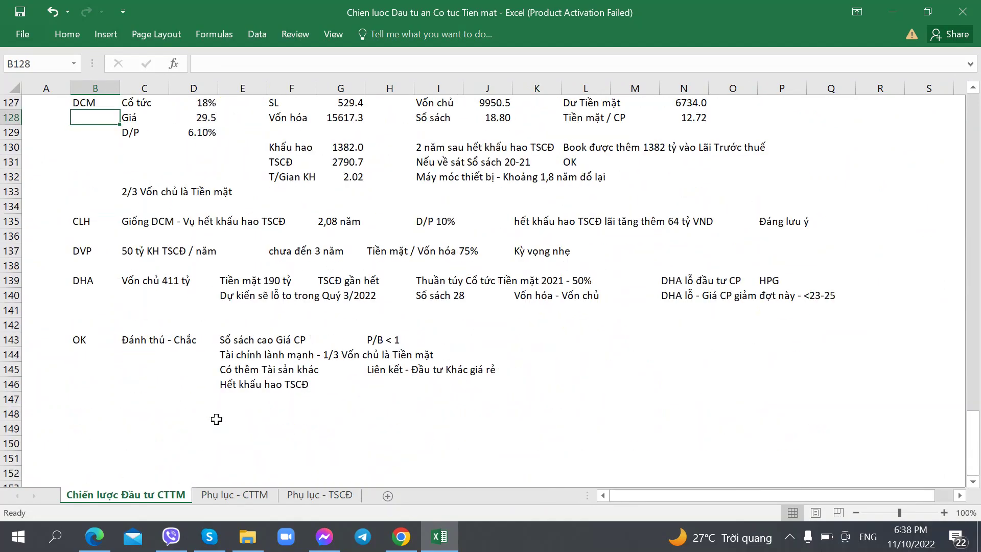